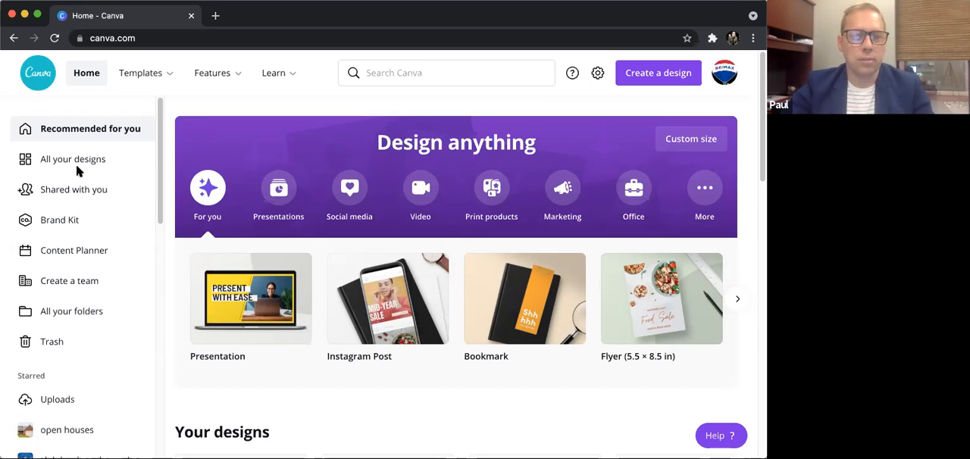
# - Open the account's Brand Kit
pyautogui.scroll(-1, 78, 212)
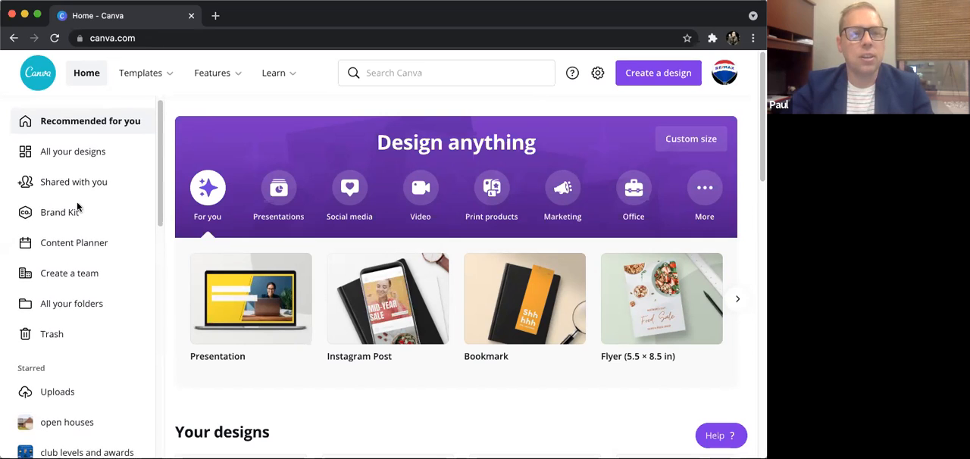
pyautogui.scroll(1, 76, 210)
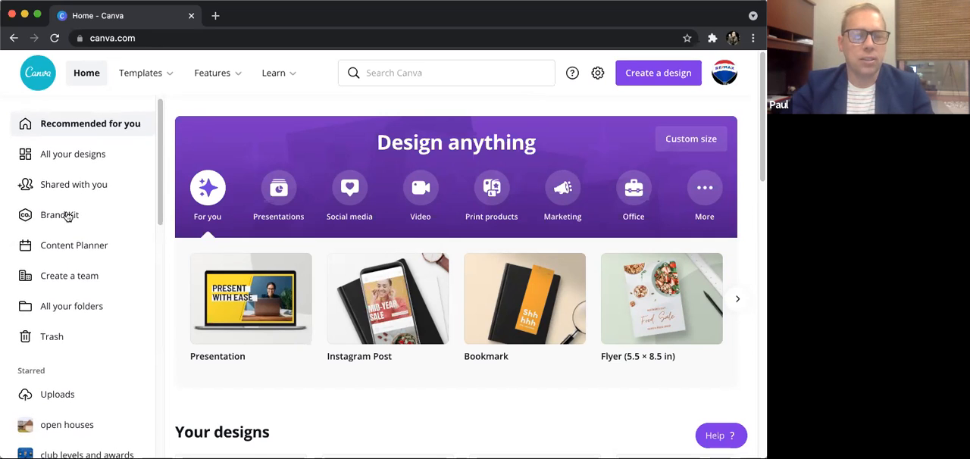
pyautogui.click(67, 217)
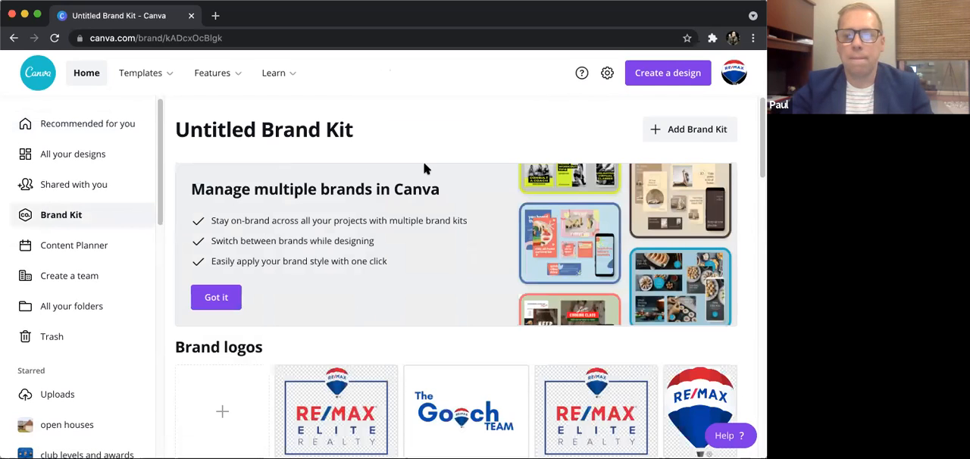
# - Look through the collection of uploaded brand logos in the Brand Kit
pyautogui.scroll(-2, 422, 168)
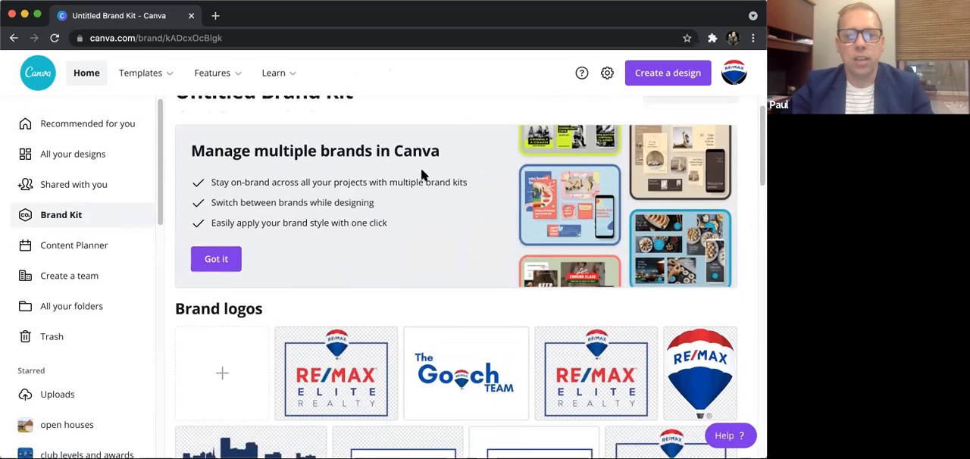
pyautogui.scroll(-5, 418, 171)
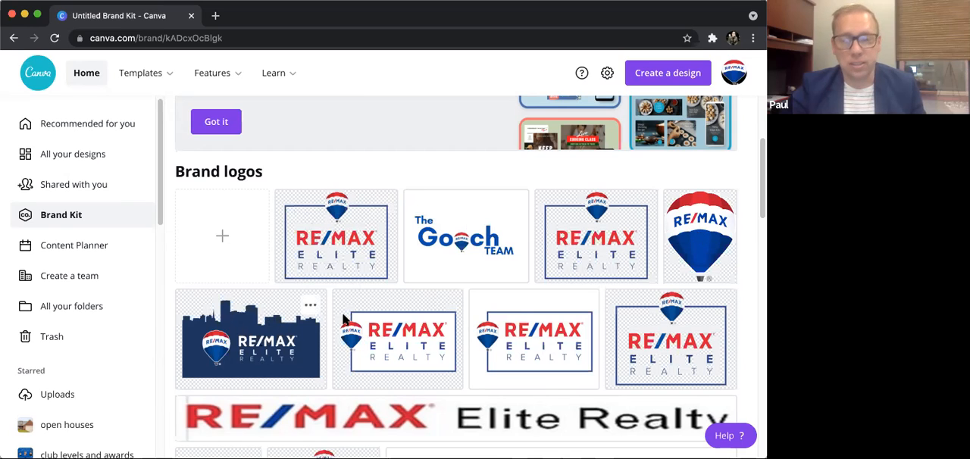
pyautogui.scroll(-1, 513, 305)
pyautogui.scroll(-5, 513, 305)
pyautogui.scroll(-2, 484, 310)
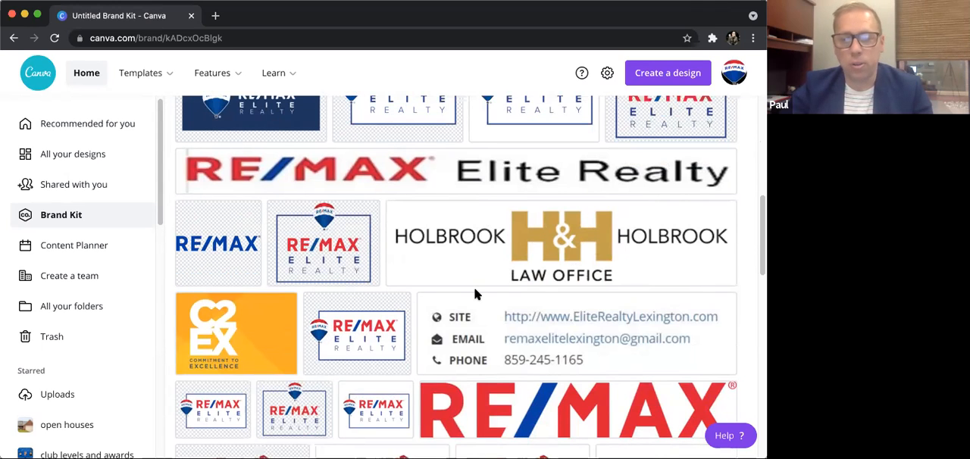
pyautogui.scroll(-5, 475, 293)
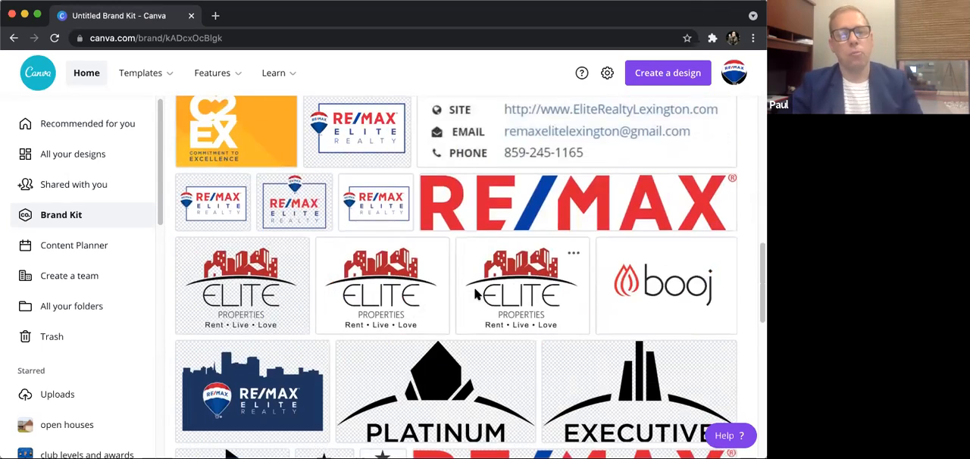
pyautogui.scroll(10, 455, 296)
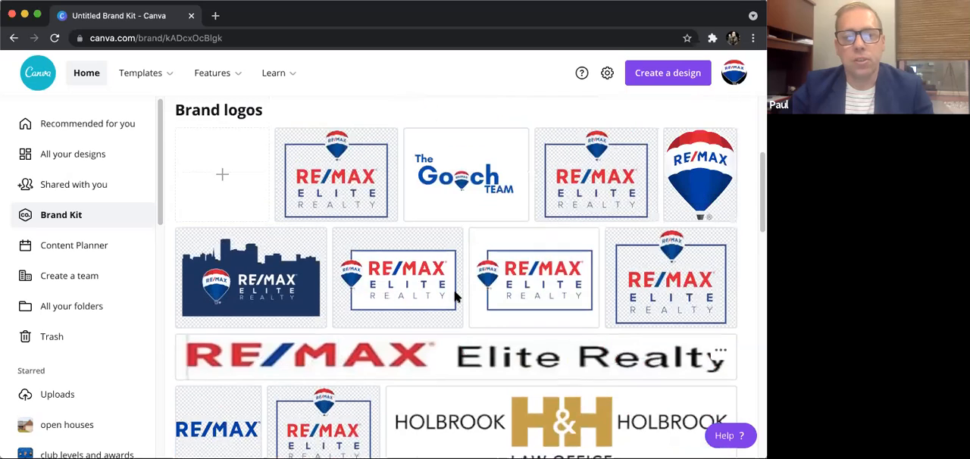
pyautogui.scroll(1, 454, 295)
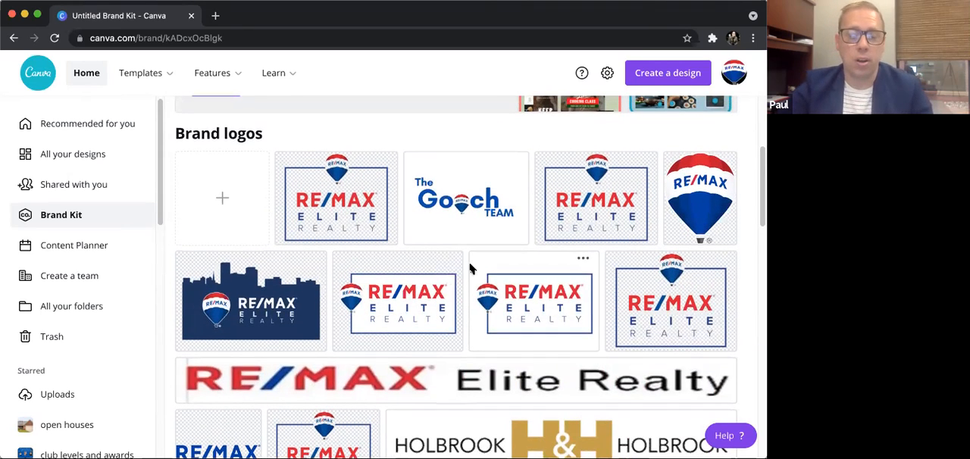
pyautogui.scroll(-3, 475, 272)
pyautogui.scroll(-10, 475, 277)
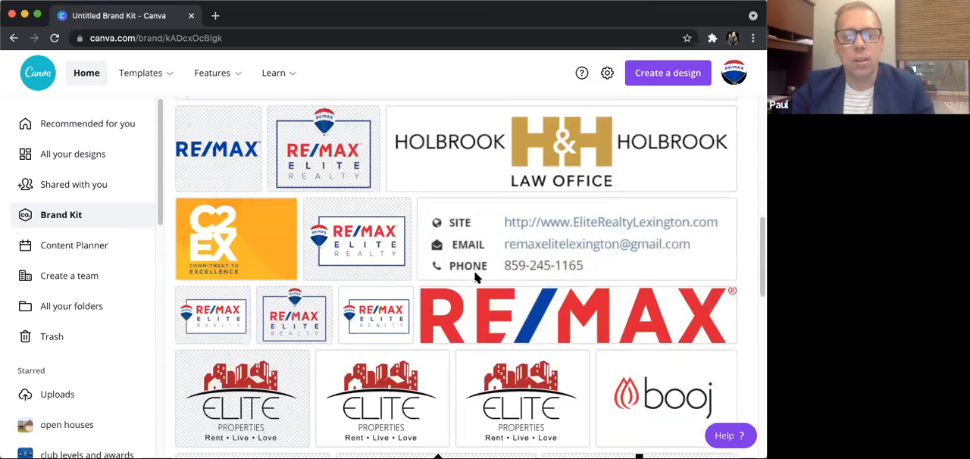
# - Check the hex codes of the red and blue primary brand colors
pyautogui.scroll(-5, 476, 276)
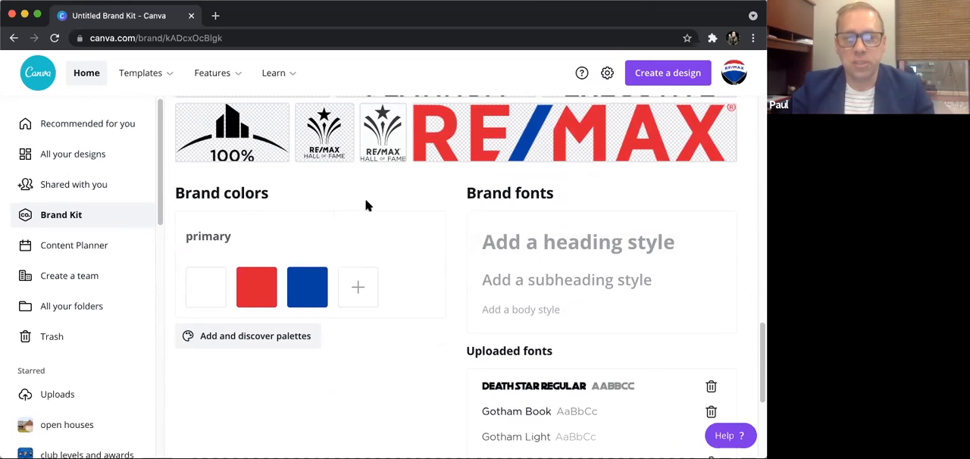
pyautogui.moveTo(258, 288)
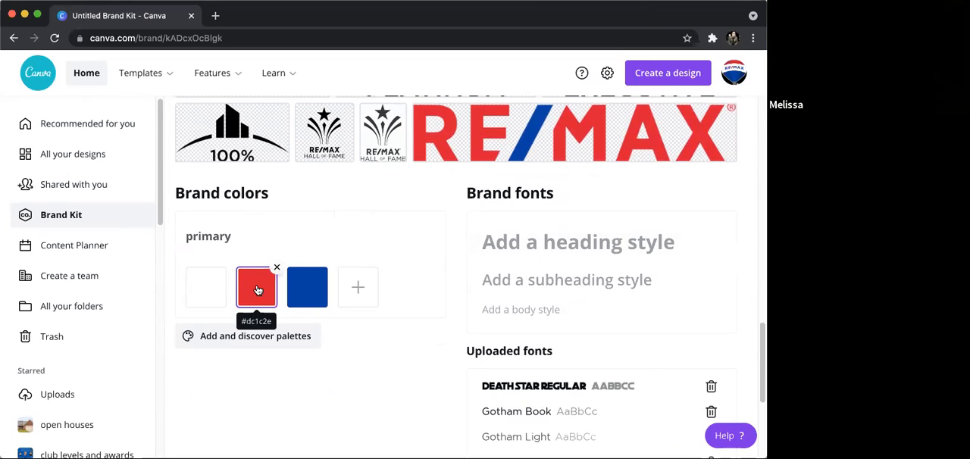
pyautogui.moveTo(309, 287)
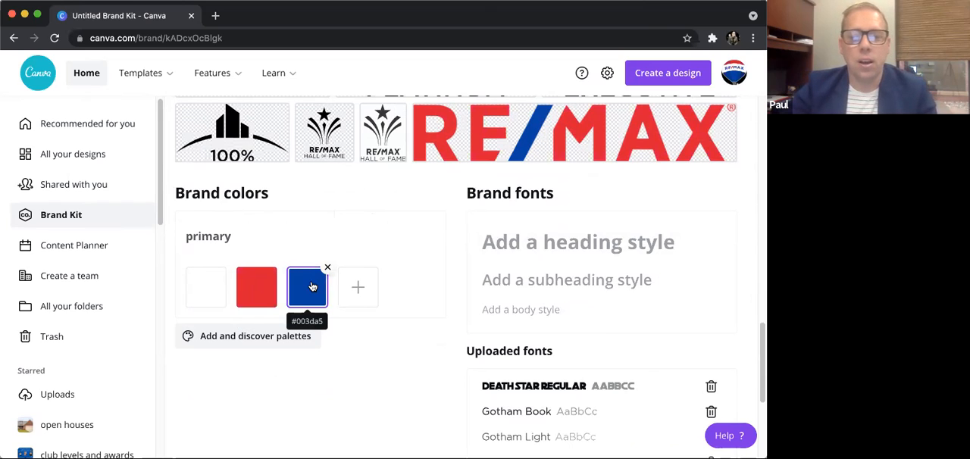
# - Add a fourth color to the primary brand palette and shift it to light blue #40AAC6
pyautogui.click(354, 286)
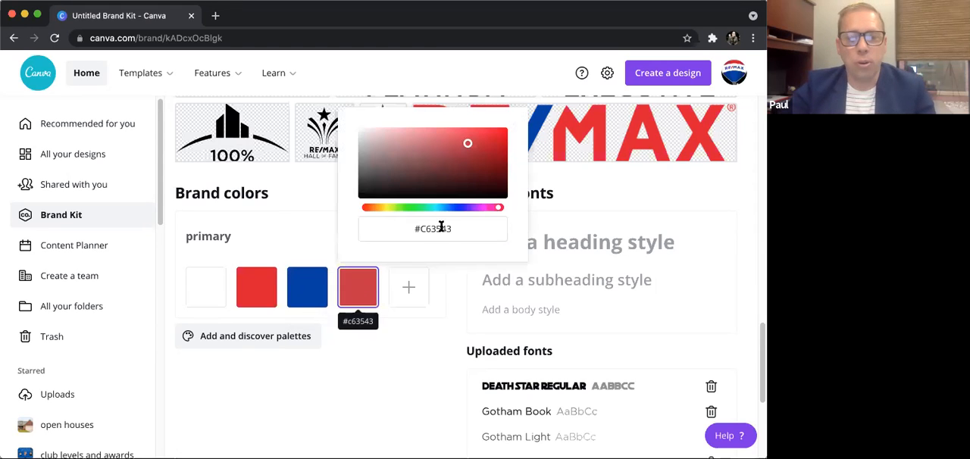
pyautogui.click(466, 142)
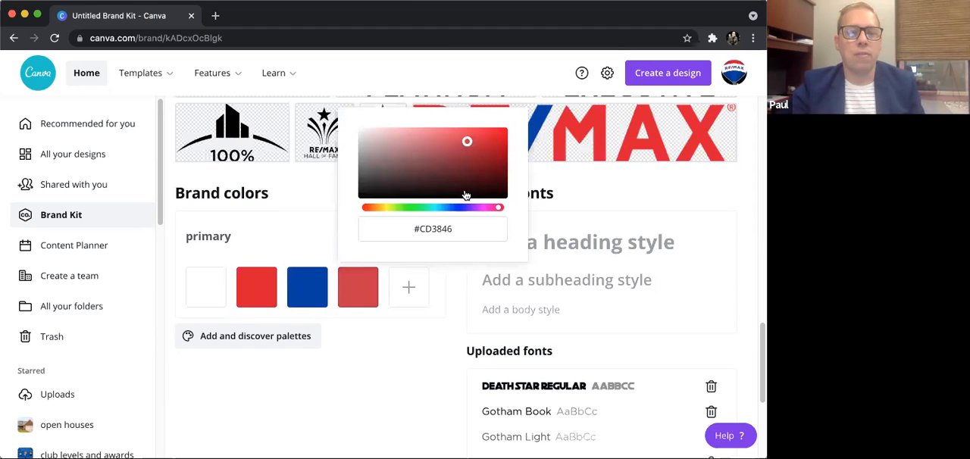
pyautogui.click(459, 143)
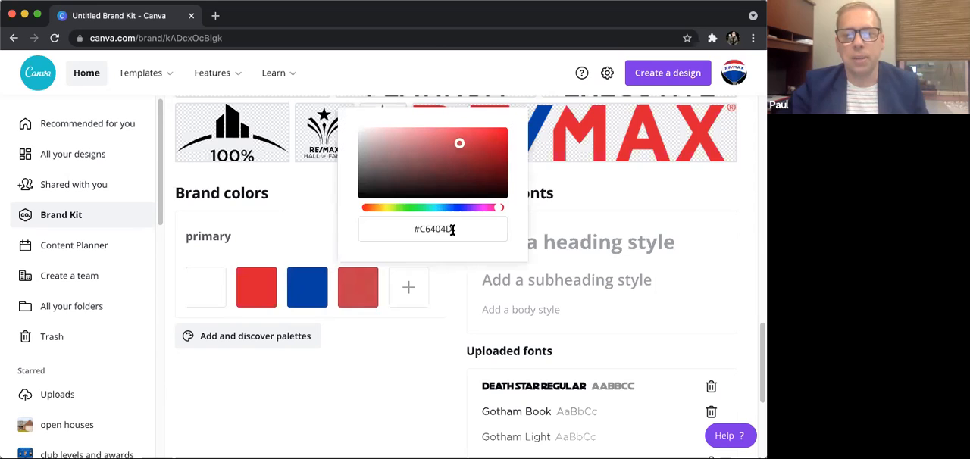
pyautogui.click(437, 207)
pyautogui.click(411, 229)
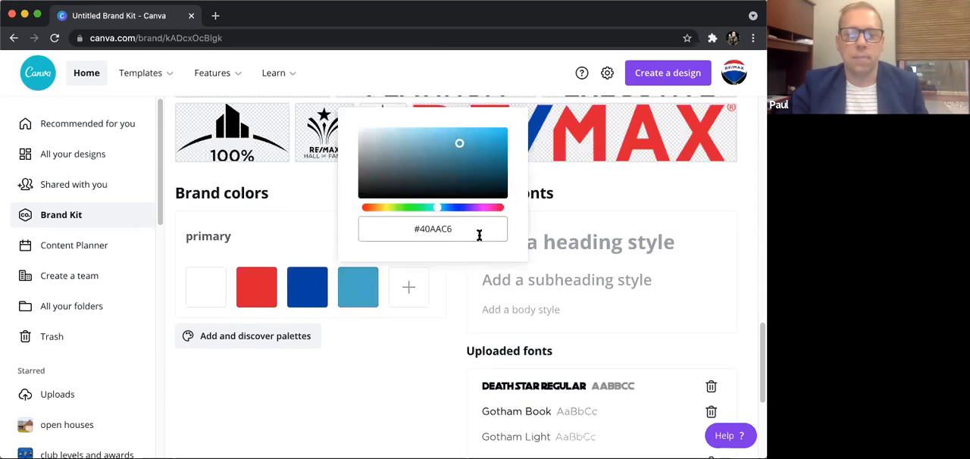
# - Change the fourth palette color to a dark purple and remove that swatch from the primary brand colors
pyautogui.press('super+a')
pyautogui.moveTo(459, 143); pyautogui.dragTo(392, 157)
pyautogui.moveTo(437, 208); pyautogui.dragTo(461, 206)
pyautogui.click(463, 158)
pyautogui.moveTo(463, 159); pyautogui.dragTo(434, 167)
pyautogui.click(407, 347)
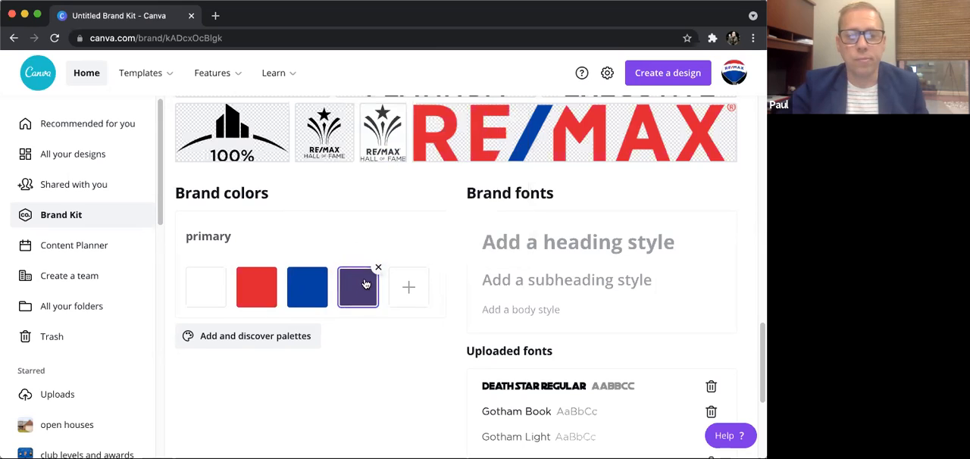
pyautogui.click(377, 268)
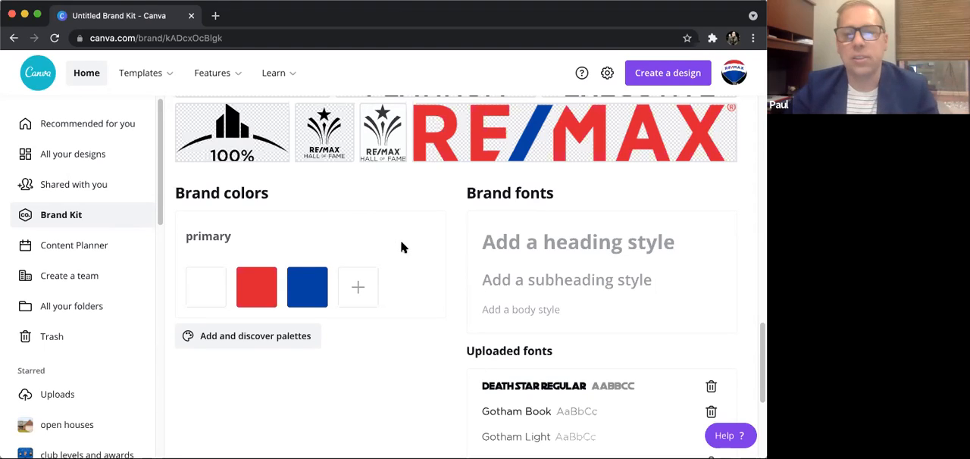
# - Look through the brand font styles and uploaded fonts, and open the font upload without choosing a file
pyautogui.scroll(1, 419, 245)
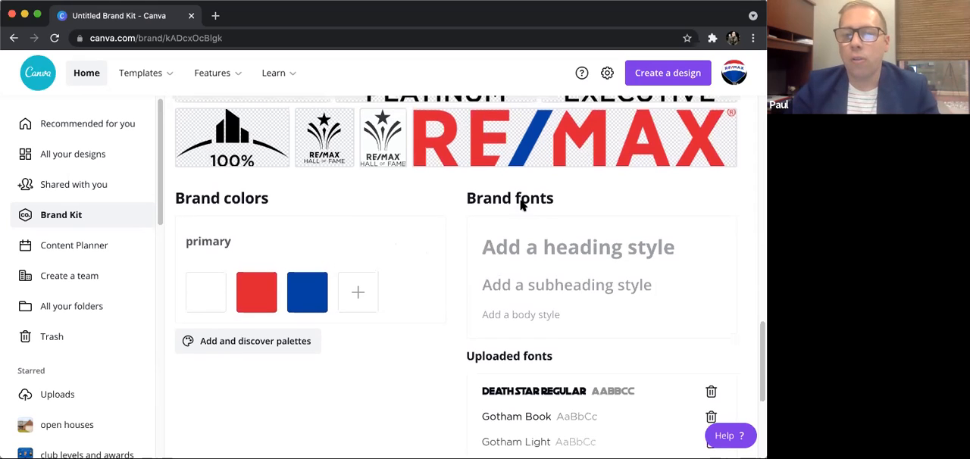
pyautogui.scroll(-4, 555, 251)
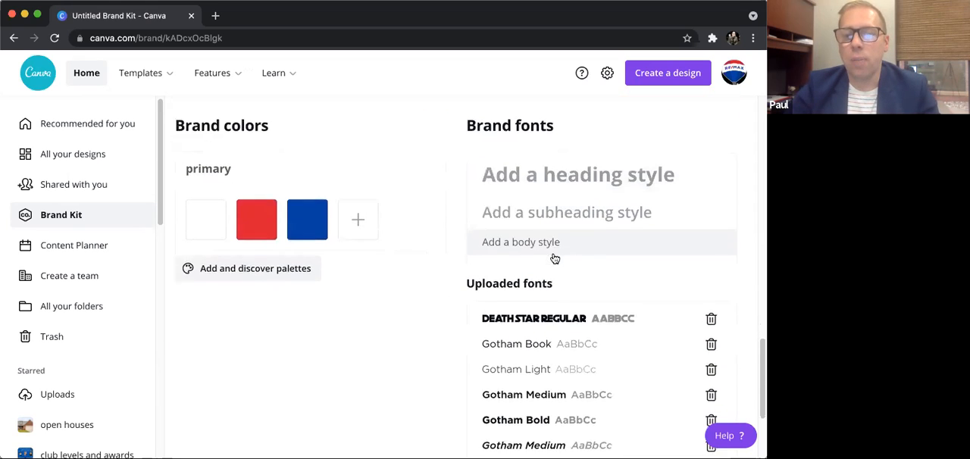
pyautogui.scroll(-1, 591, 219)
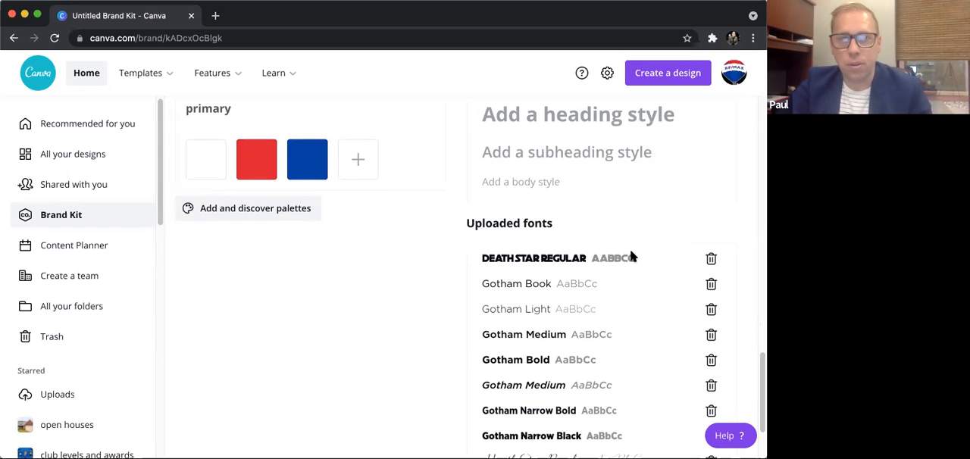
pyautogui.scroll(-2, 637, 258)
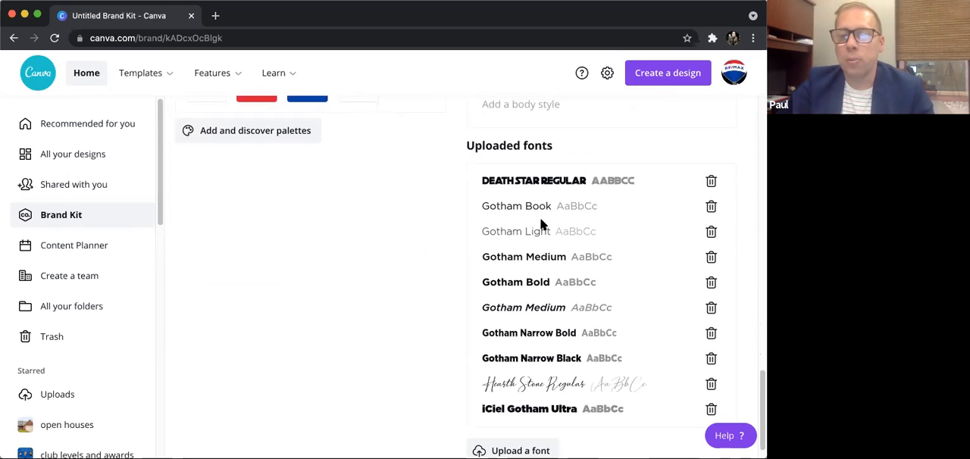
pyautogui.scroll(-1, 515, 258)
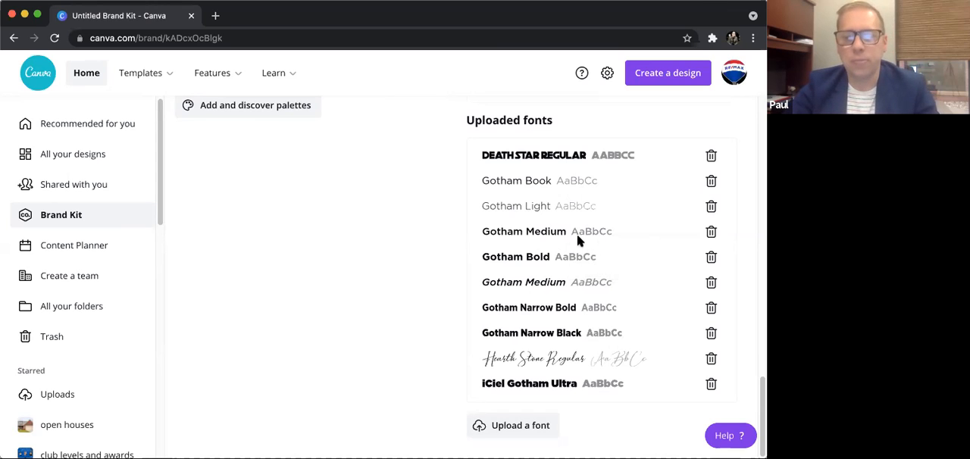
pyautogui.click(529, 422)
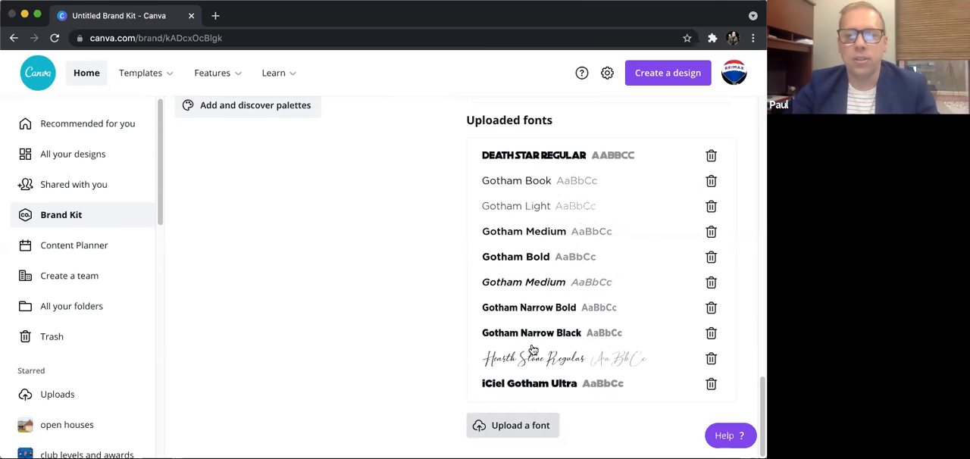
pyautogui.click(638, 241)
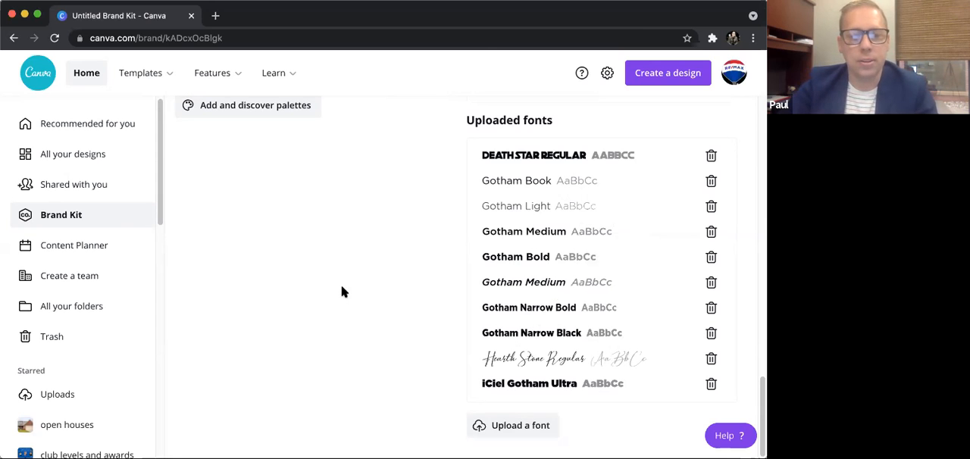
# - Leave the Brand Kit and return to the home page
pyautogui.scroll(15, 418, 307)
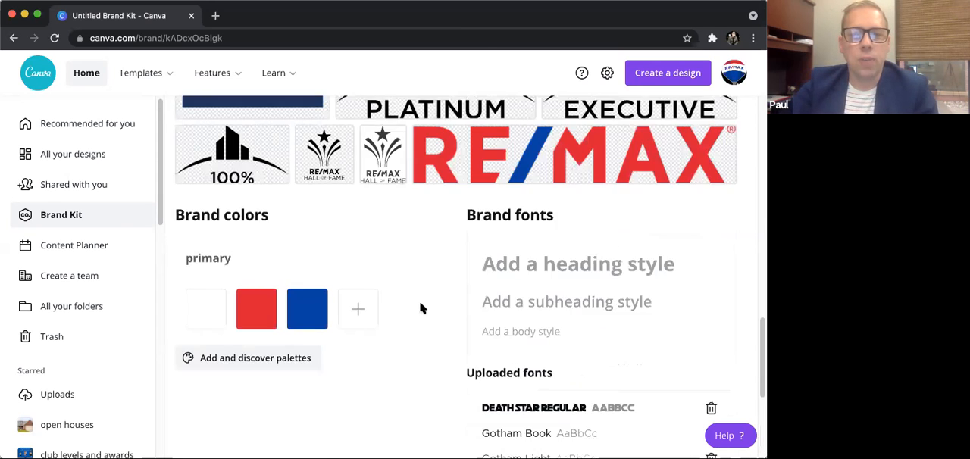
pyautogui.scroll(2, 424, 294)
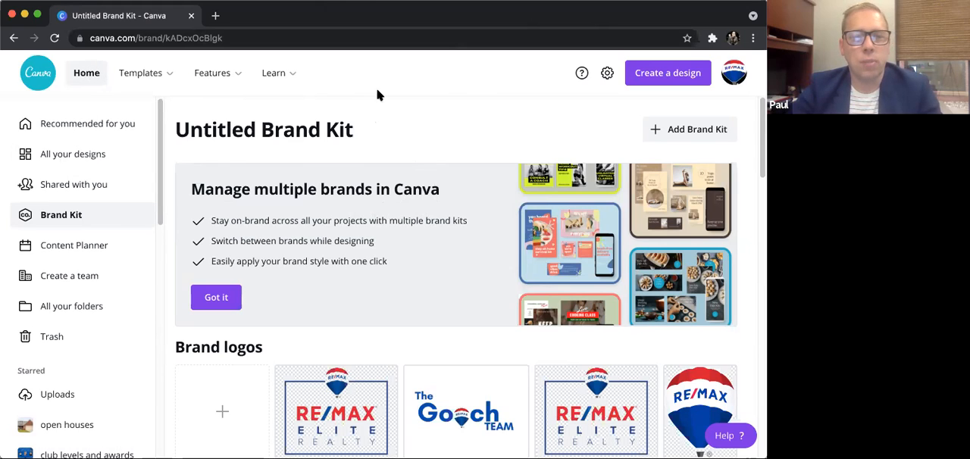
pyautogui.click(88, 75)
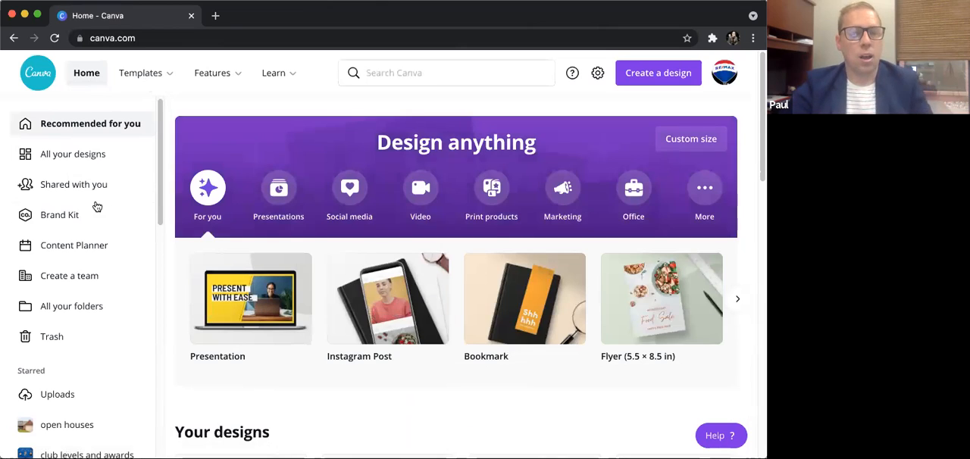
# - Open the overview of all your folders and browse the folder list
pyautogui.scroll(-1, 101, 210)
pyautogui.scroll(-1, 105, 217)
pyautogui.scroll(-1, 104, 215)
pyautogui.scroll(-1, 103, 222)
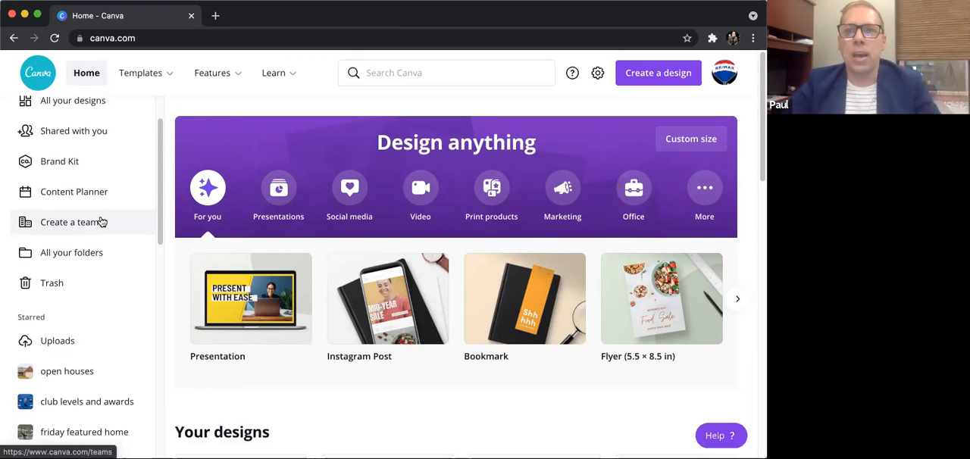
pyautogui.scroll(-1, 103, 219)
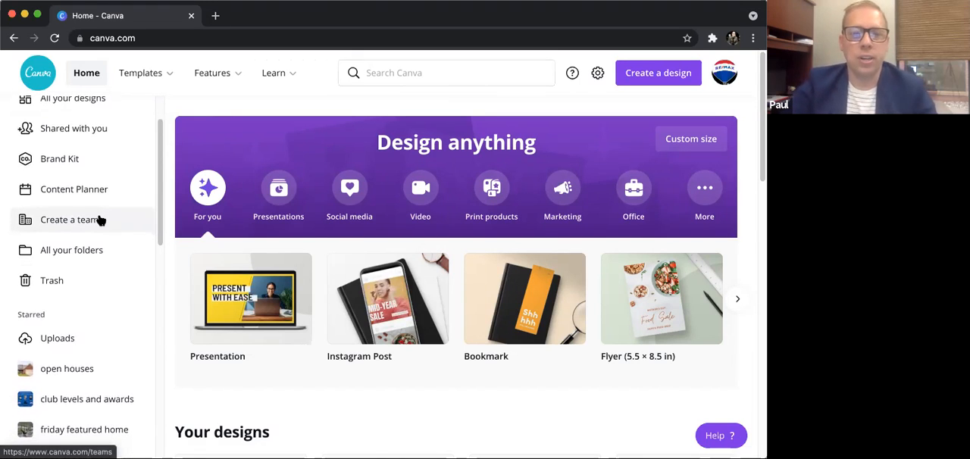
pyautogui.scroll(-1, 103, 219)
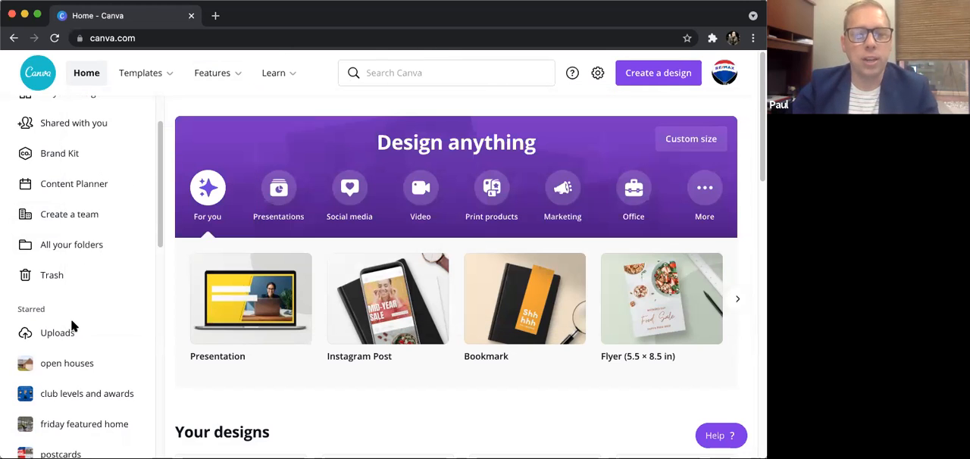
pyautogui.scroll(-1, 107, 255)
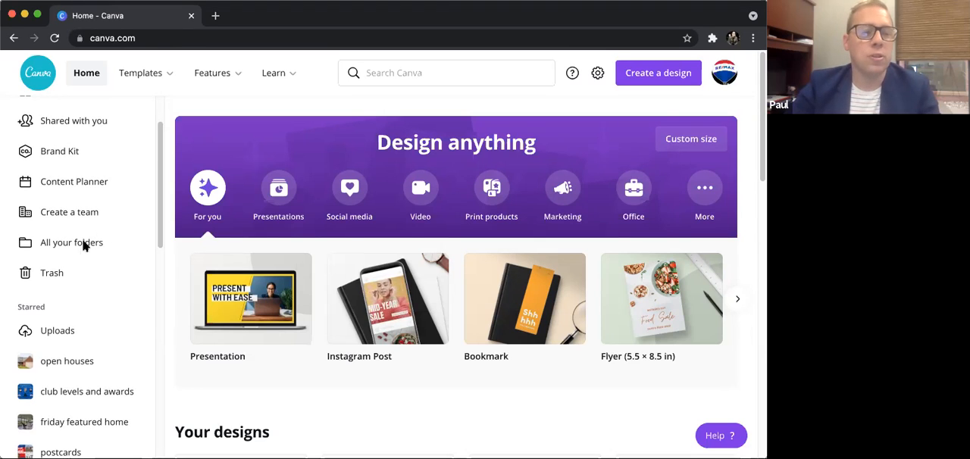
pyautogui.click(88, 250)
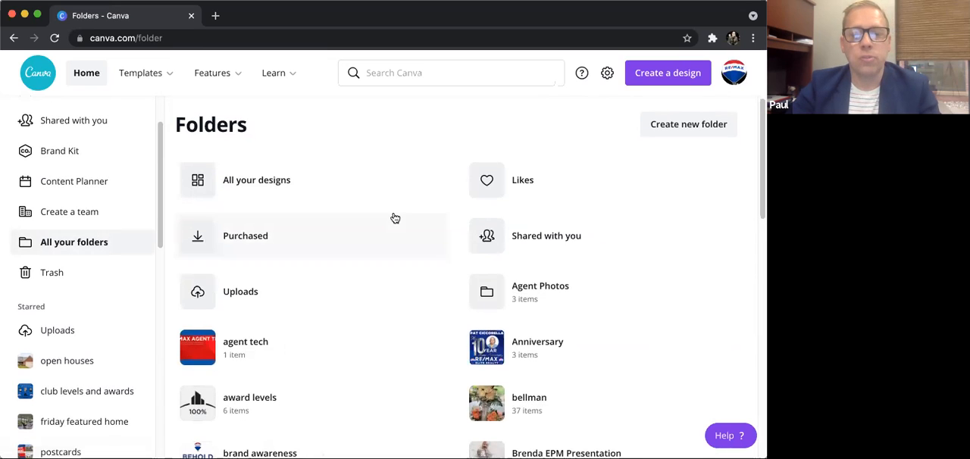
pyautogui.scroll(-2, 392, 213)
pyautogui.scroll(-2, 393, 220)
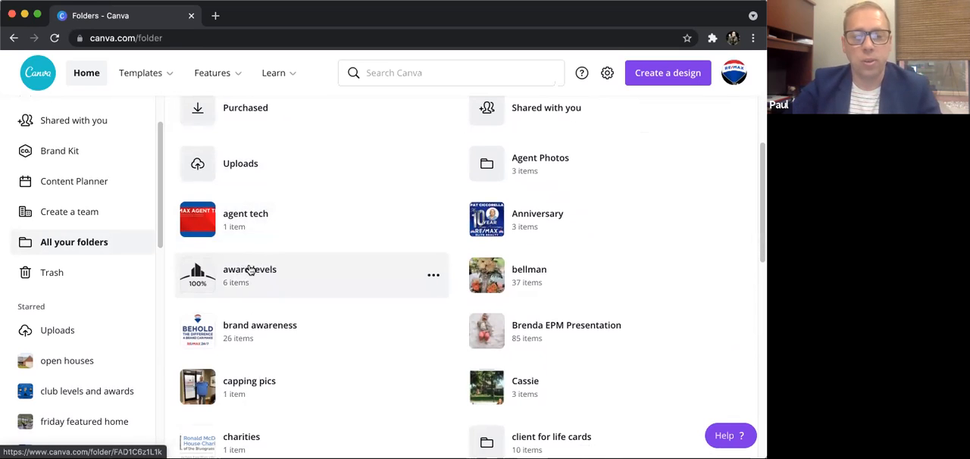
# - Look through the rest of the folder list down to its end
pyautogui.scroll(-7, 317, 266)
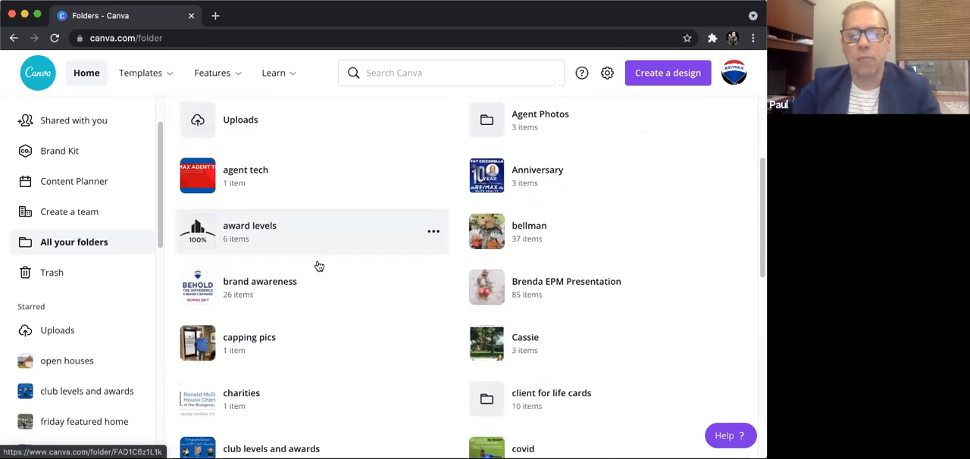
pyautogui.scroll(-4, 319, 266)
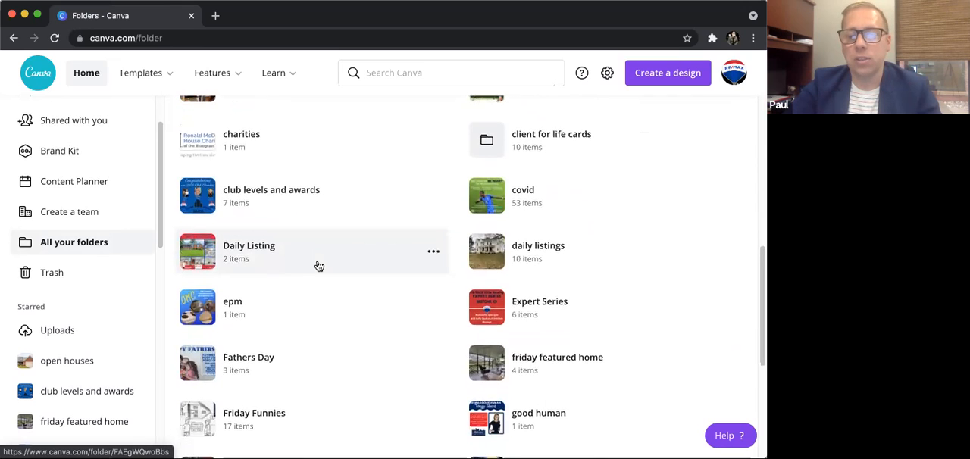
pyautogui.scroll(-7, 319, 266)
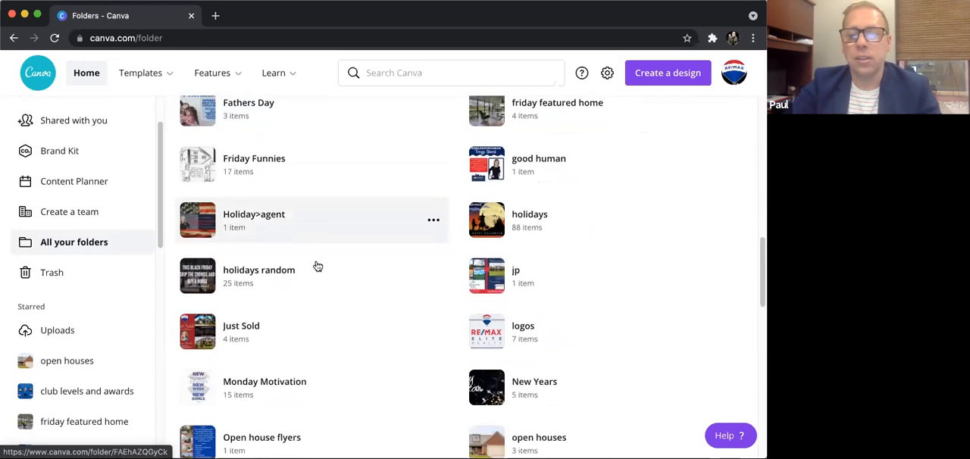
pyautogui.scroll(-1, 360, 253)
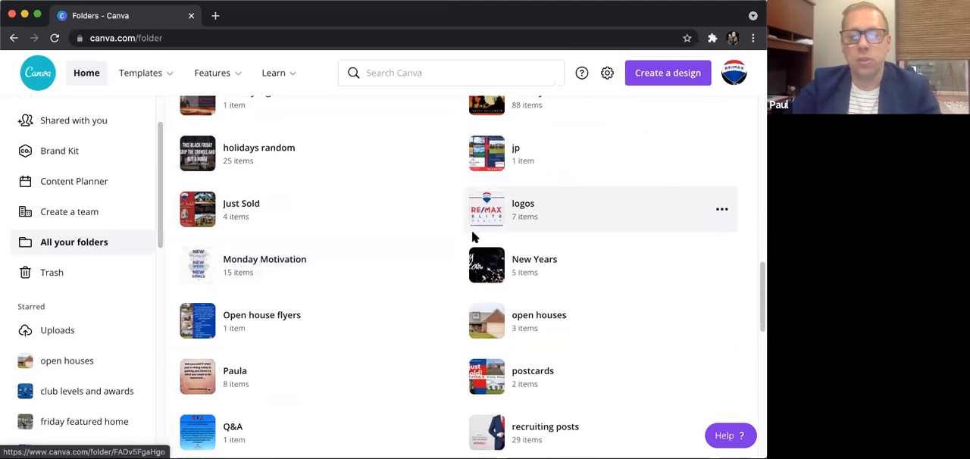
pyautogui.scroll(-5, 373, 311)
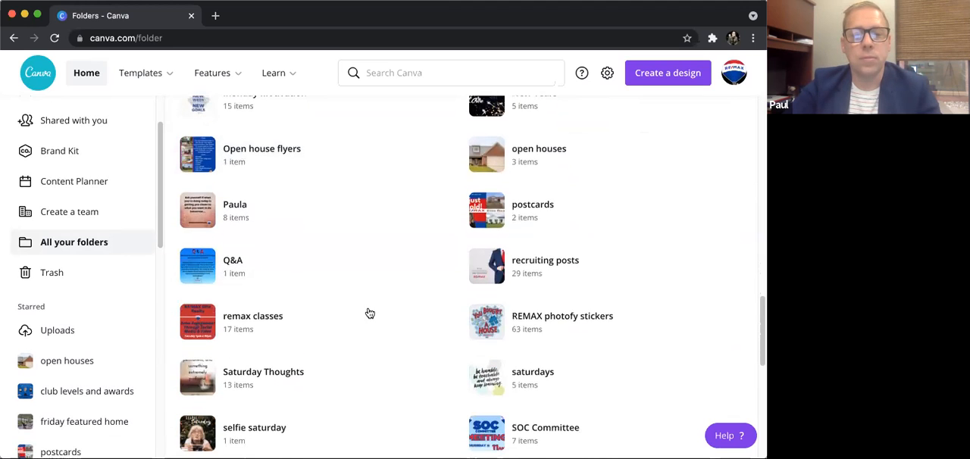
pyautogui.scroll(-9, 364, 311)
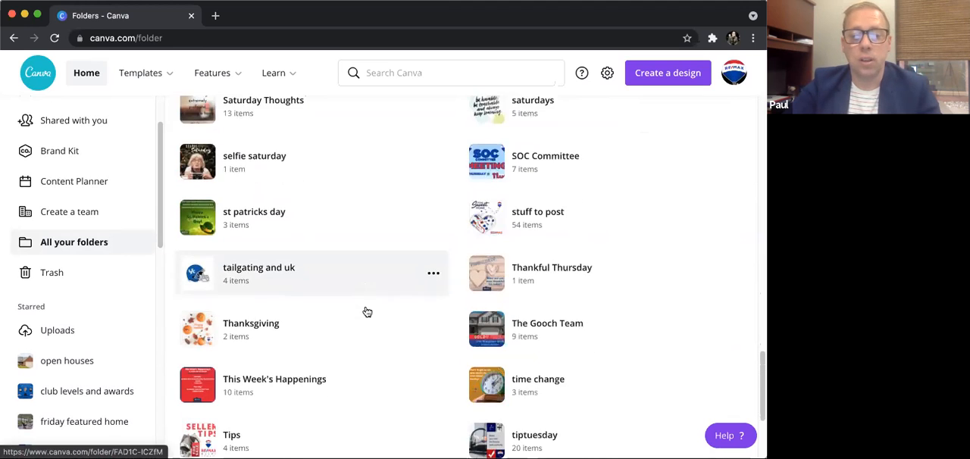
pyautogui.scroll(-4, 366, 312)
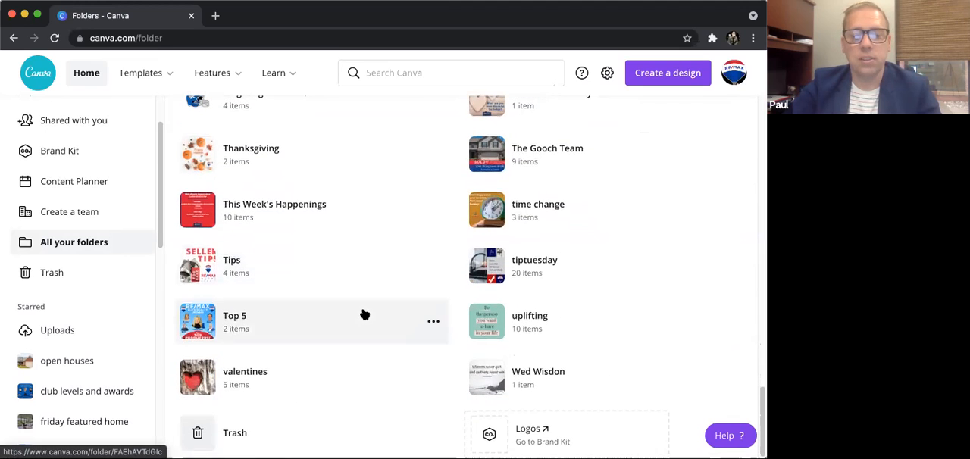
pyautogui.scroll(-5, 107, 338)
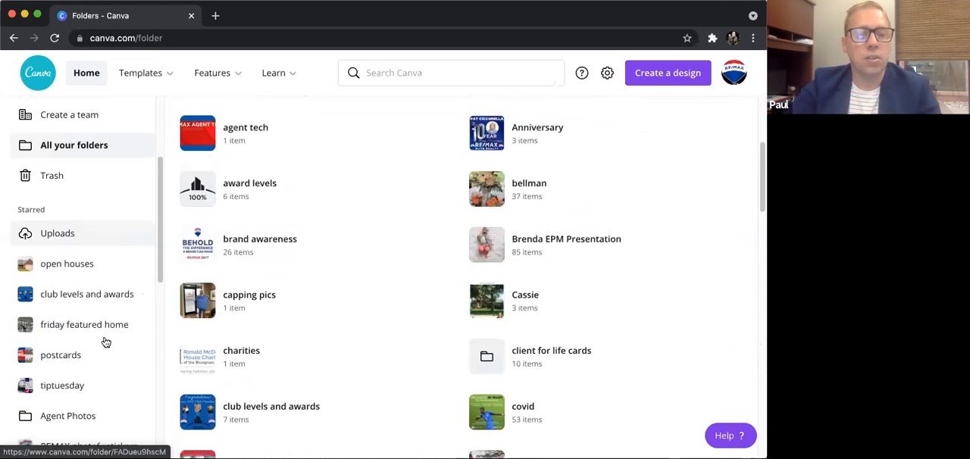
# - Open the starred Agent Photos folder and view the headshots in its Lex Agents subfolder
pyautogui.scroll(-1, 103, 347)
pyautogui.click(80, 331)
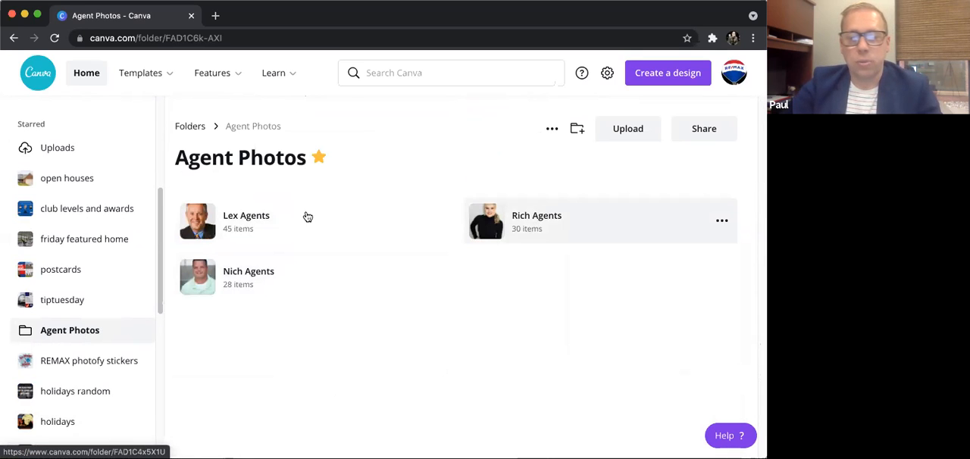
pyautogui.click(253, 219)
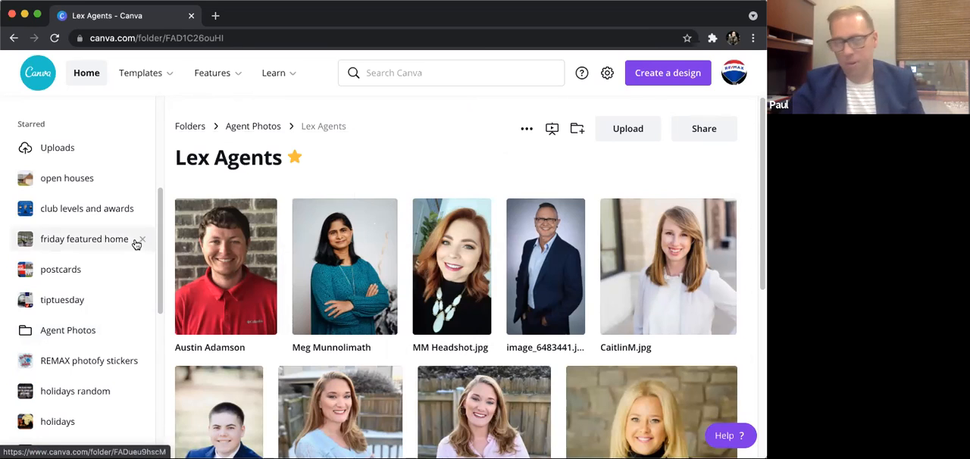
pyautogui.scroll(5, 101, 269)
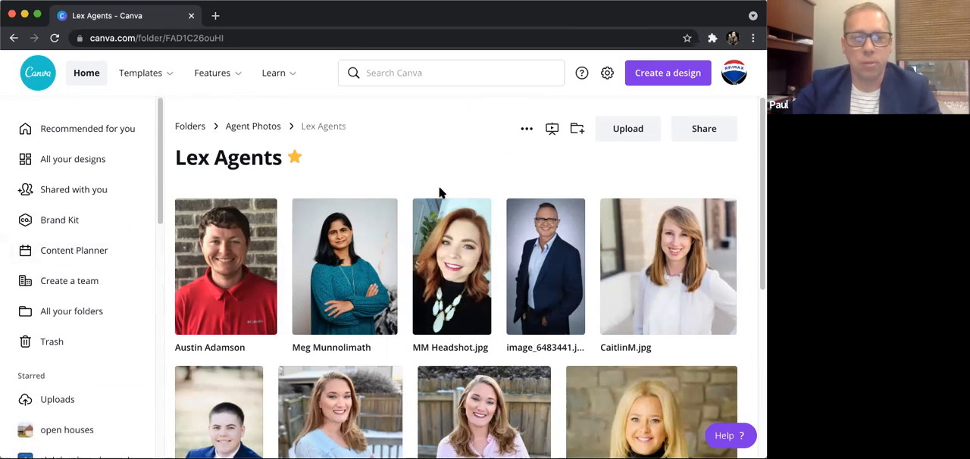
# - Return to the home page and look over the starred folders
pyautogui.click(89, 72)
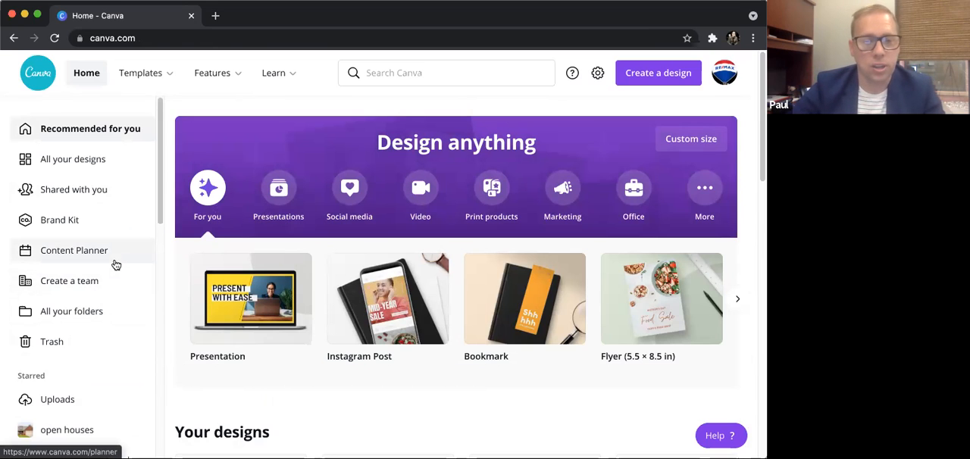
pyautogui.scroll(-3, 91, 325)
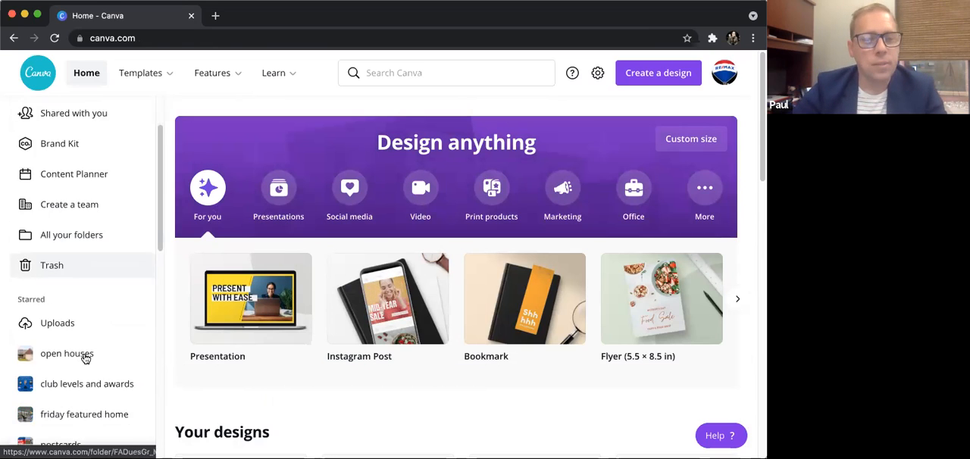
pyautogui.scroll(-5, 83, 303)
pyautogui.scroll(10, 81, 223)
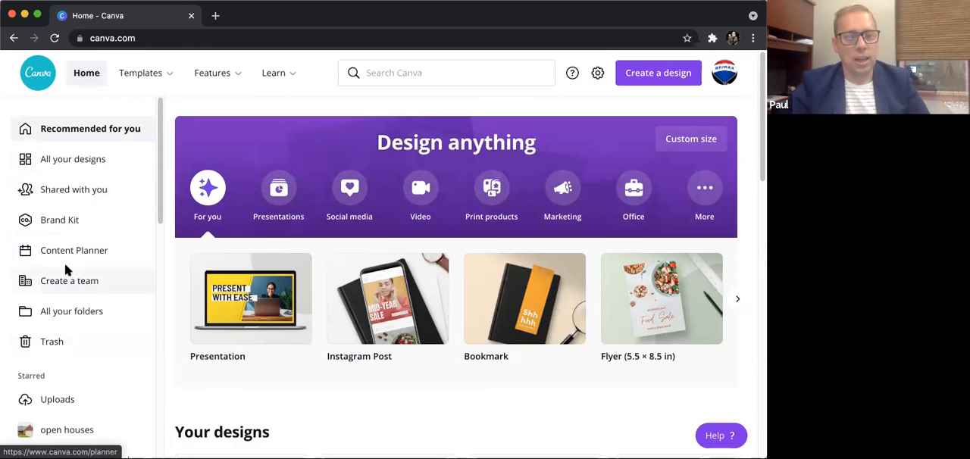
pyautogui.moveTo(273, 73)
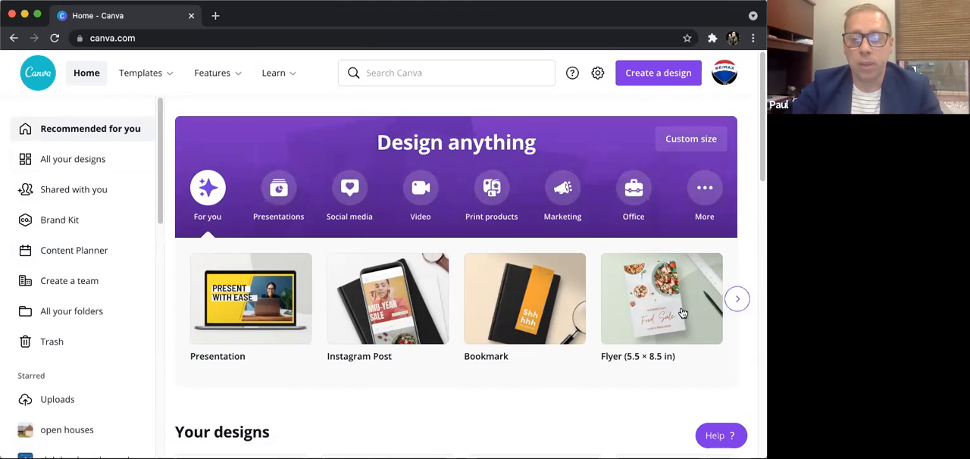
# - Browse the recommended design types and create a blank Instagram Post design, leaving it empty
pyautogui.click(737, 301)
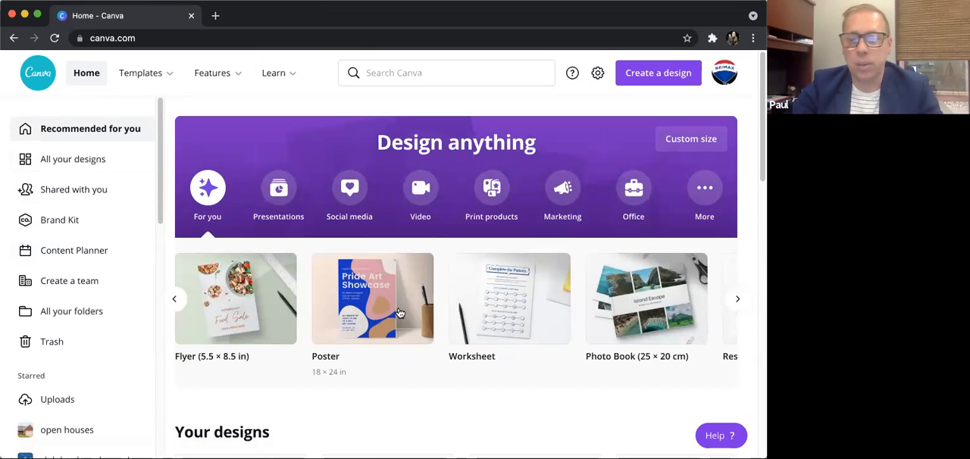
pyautogui.click(737, 300)
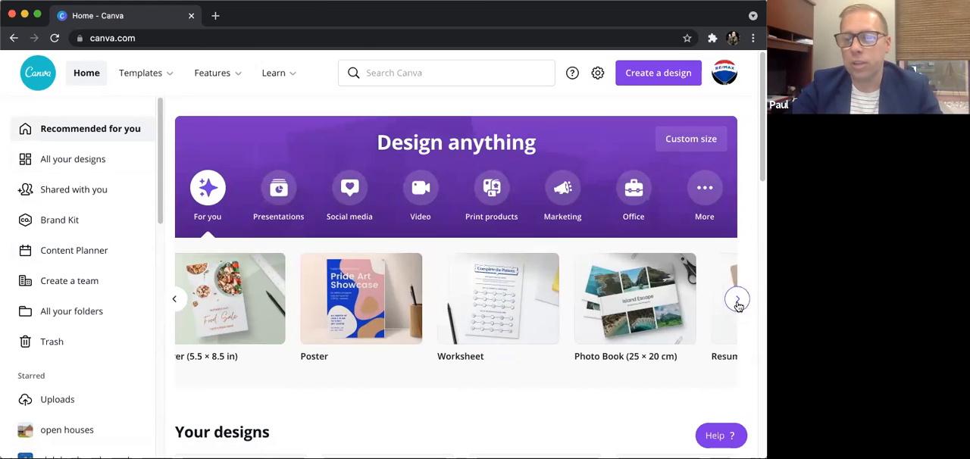
pyautogui.click(174, 299)
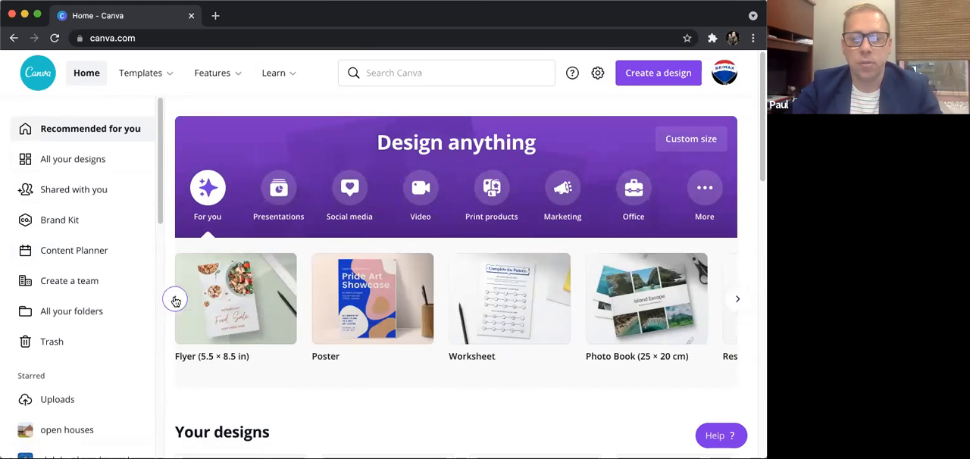
pyautogui.click(175, 300)
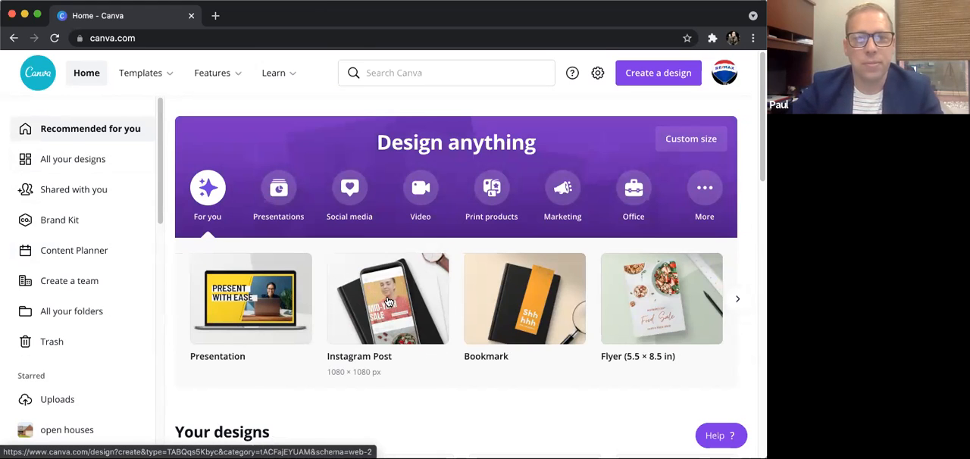
pyautogui.click(388, 301)
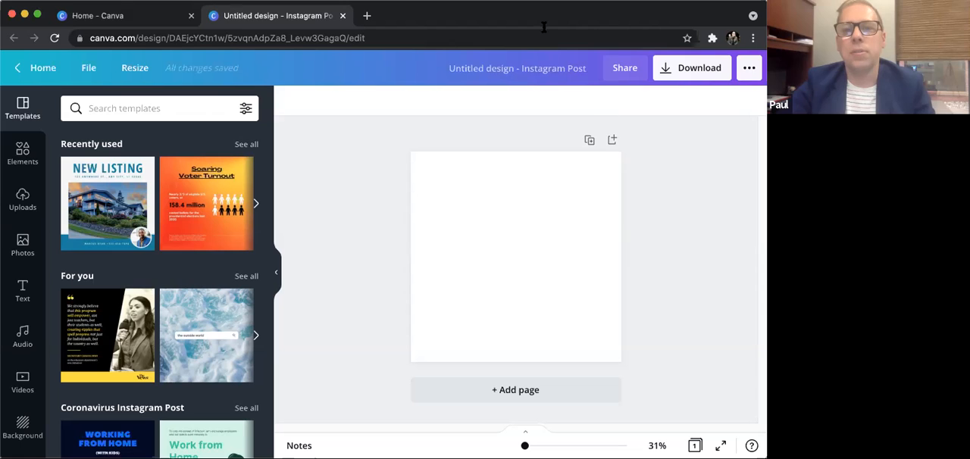
pyautogui.click(38, 68)
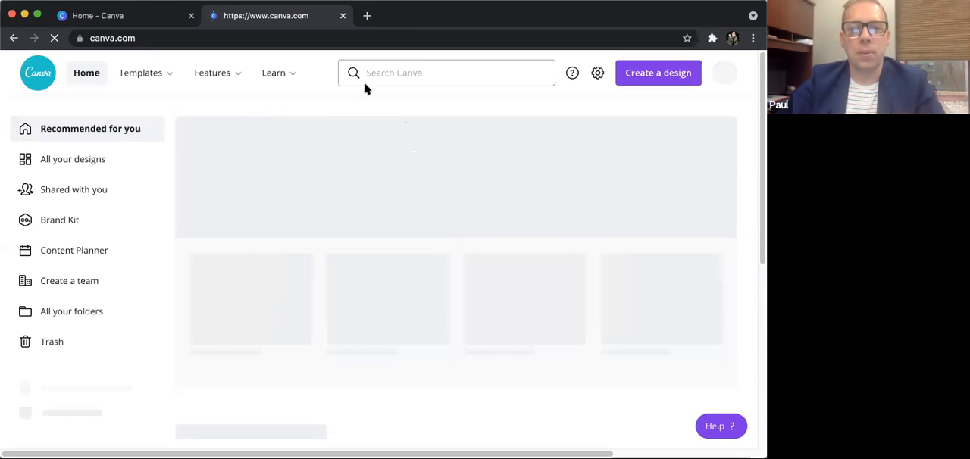
# - Search for "facebook" and open the Facebook Post templates from the suggestions
pyautogui.click(405, 73)
pyautogui.write('face')
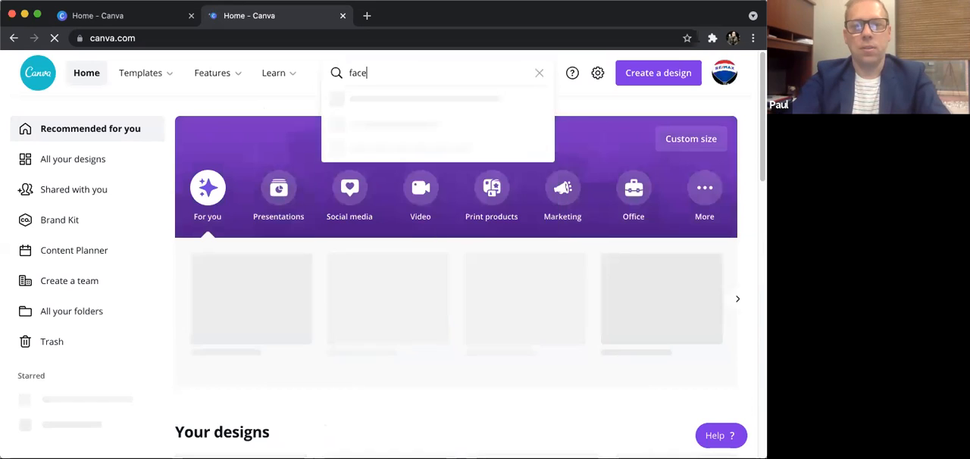
pyautogui.write('book')
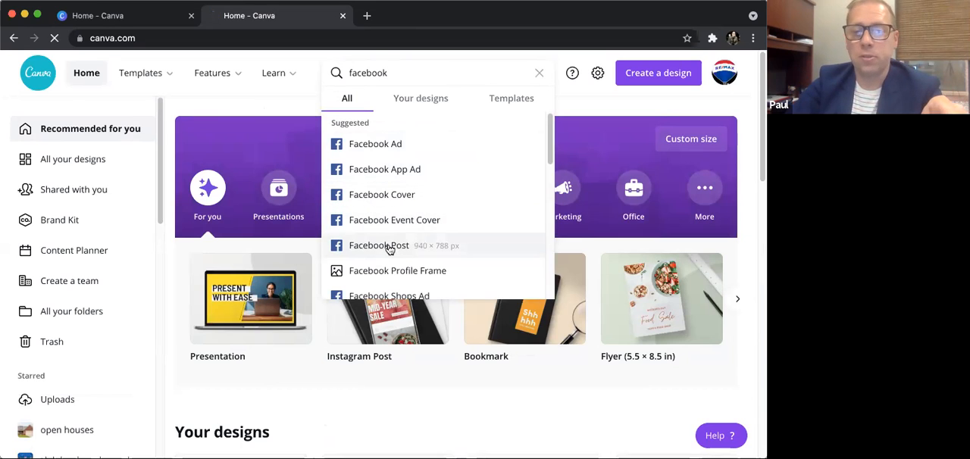
pyautogui.click(388, 247)
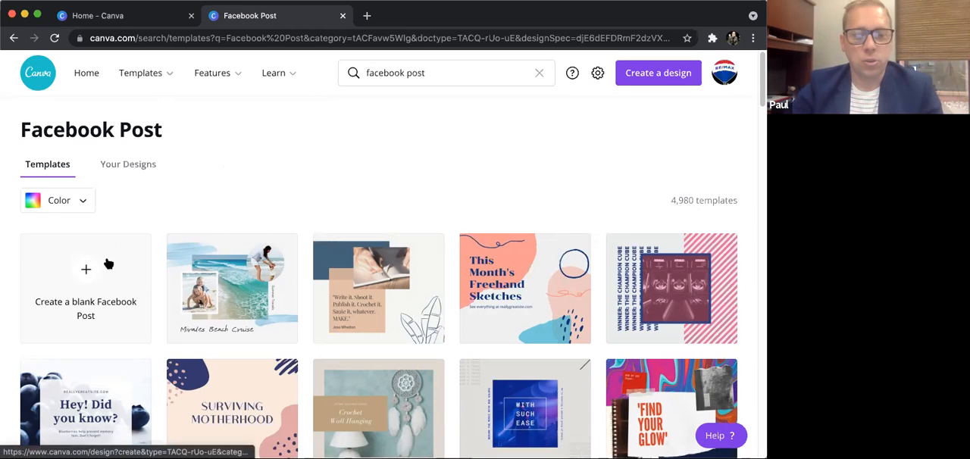
# - Browse the Facebook Post templates and open the blue engagement "Congratulations!" template with the couple's photo as a new design
pyautogui.scroll(-3, 215, 270)
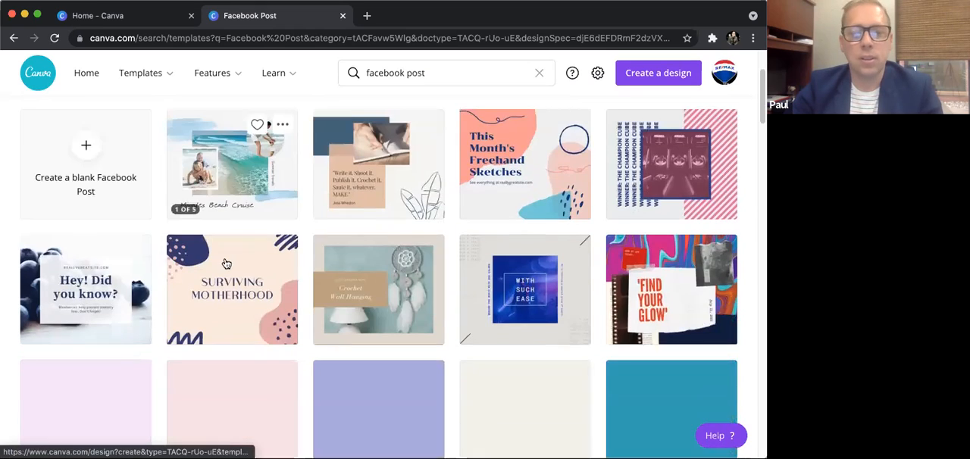
pyautogui.scroll(3, 223, 262)
pyautogui.scroll(-4, 226, 261)
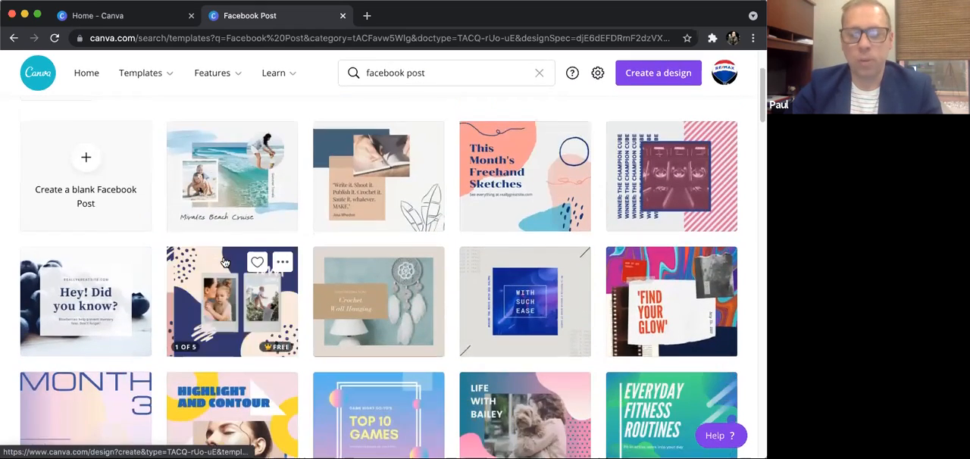
pyautogui.scroll(-1, 227, 262)
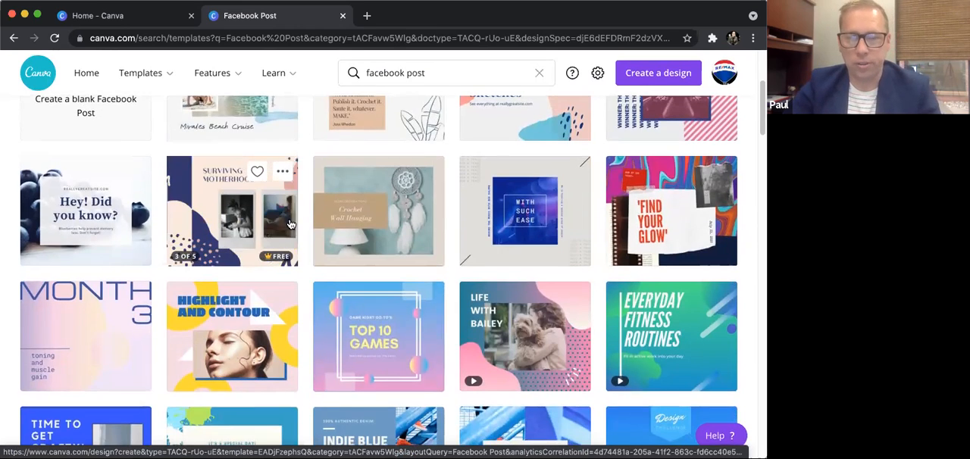
pyautogui.scroll(-2, 277, 228)
pyautogui.scroll(-3, 294, 228)
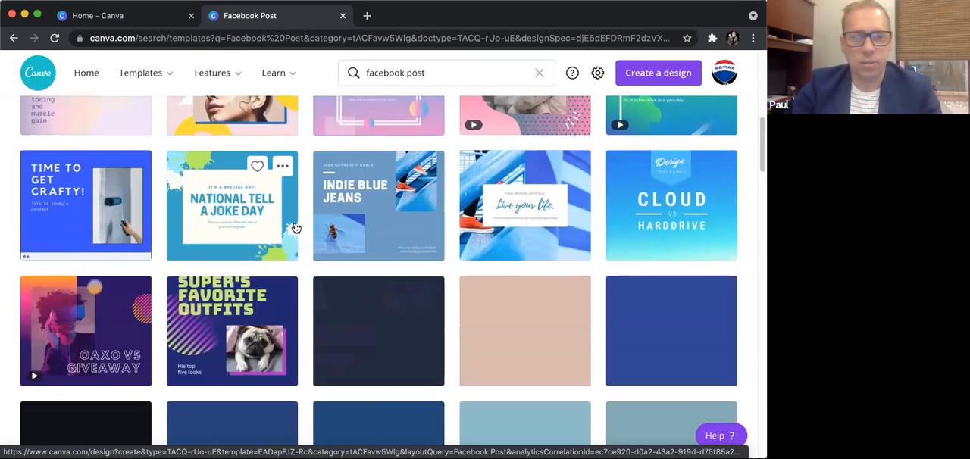
pyautogui.scroll(-2, 297, 231)
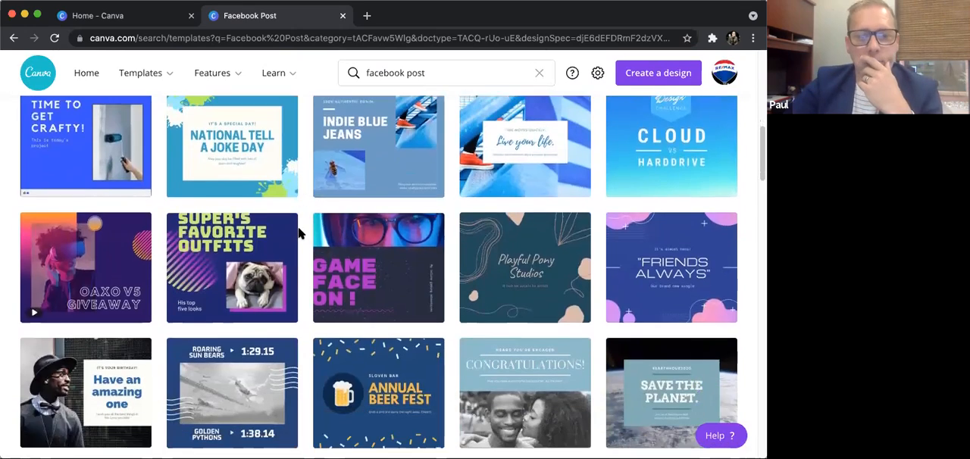
pyautogui.scroll(-3, 299, 238)
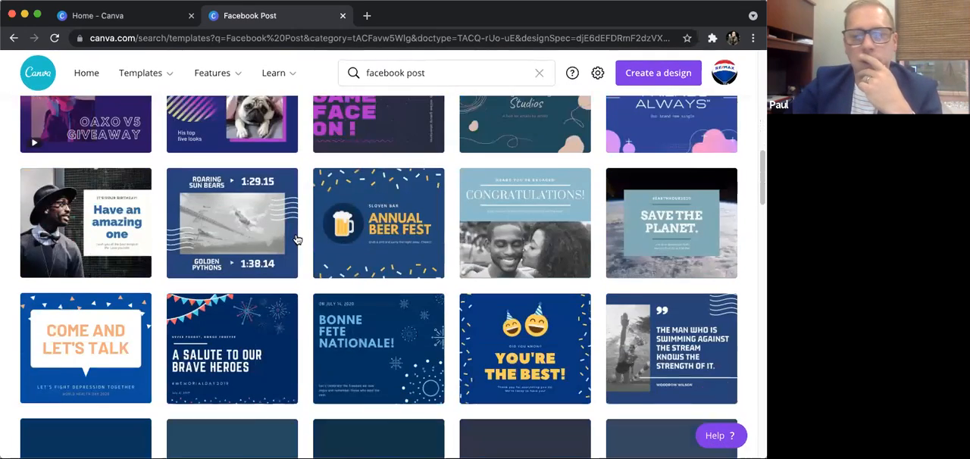
pyautogui.scroll(-1, 299, 241)
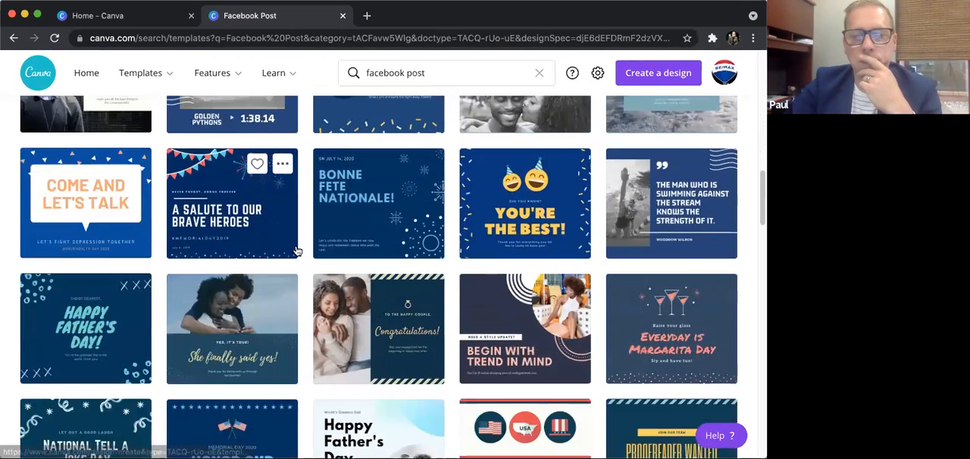
pyautogui.click(375, 321)
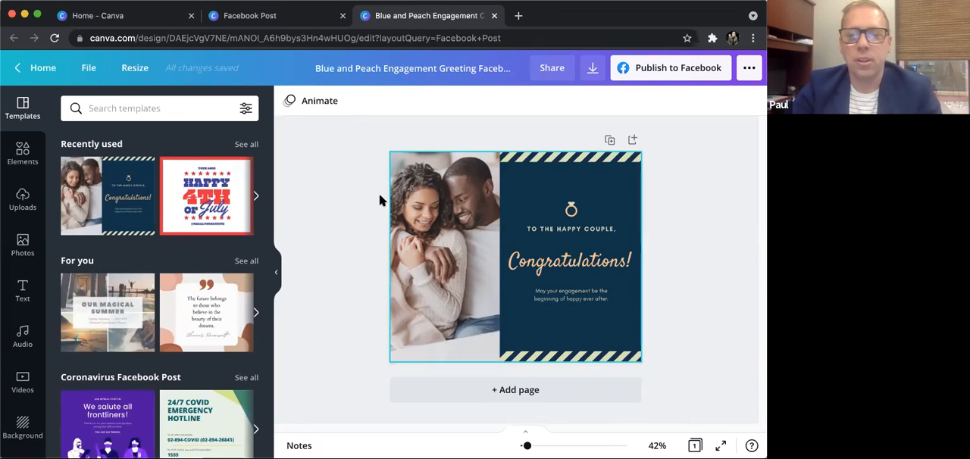
# - Delete the couple's photo from the left half of the engagement design
pyautogui.click(435, 215)
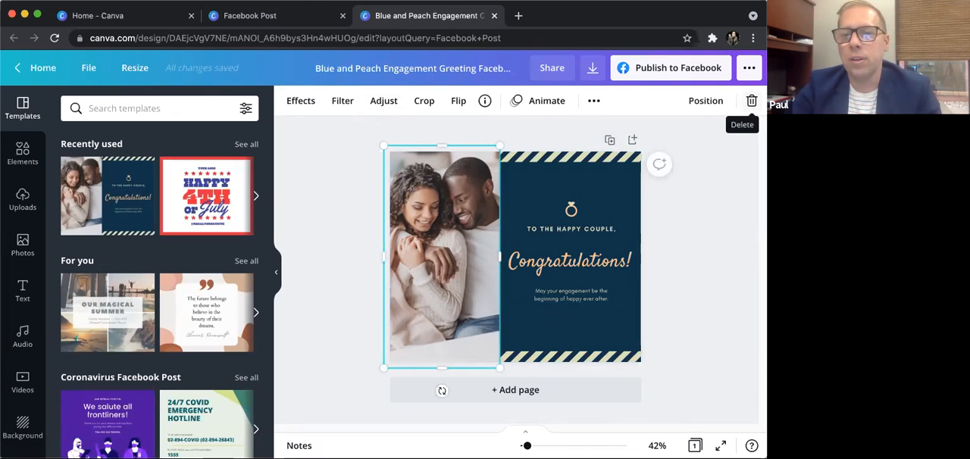
pyautogui.click(752, 101)
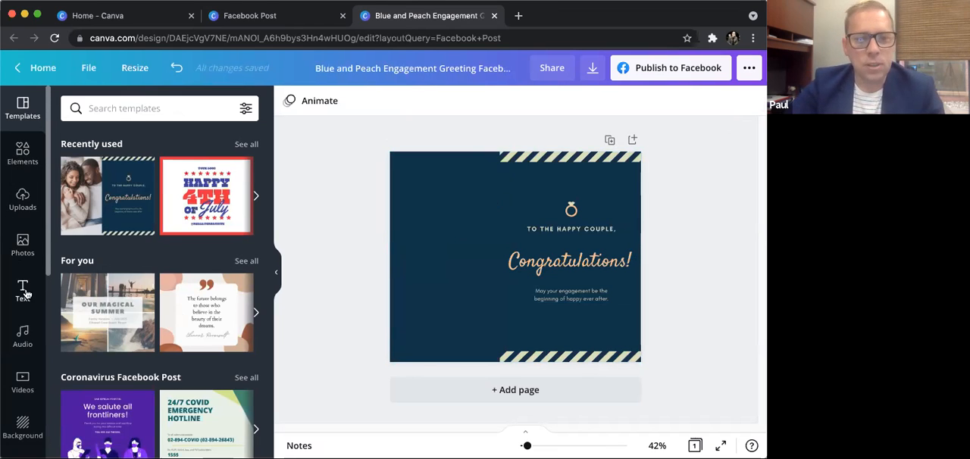
pyautogui.scroll(-2, 26, 295)
pyautogui.scroll(2, 26, 296)
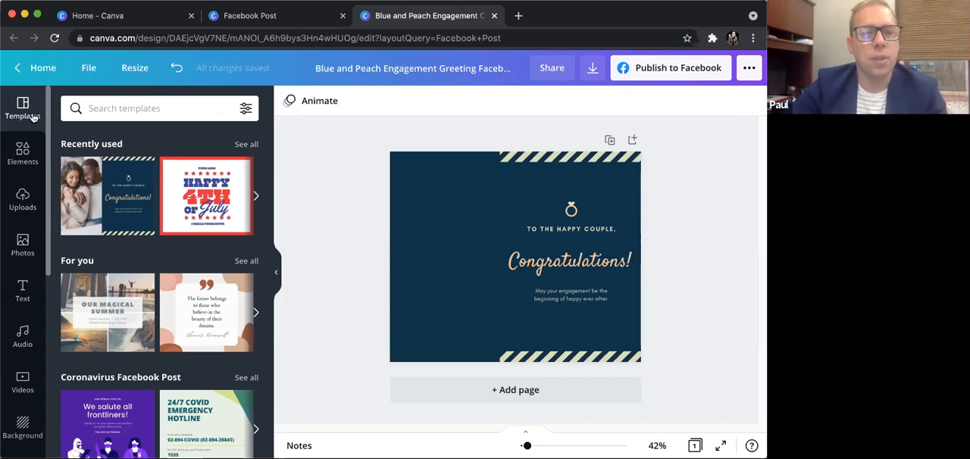
# - Search the elements for "phone" and add the black smartphone frame with the sky-and-hill placeholder to the design
pyautogui.click(23, 152)
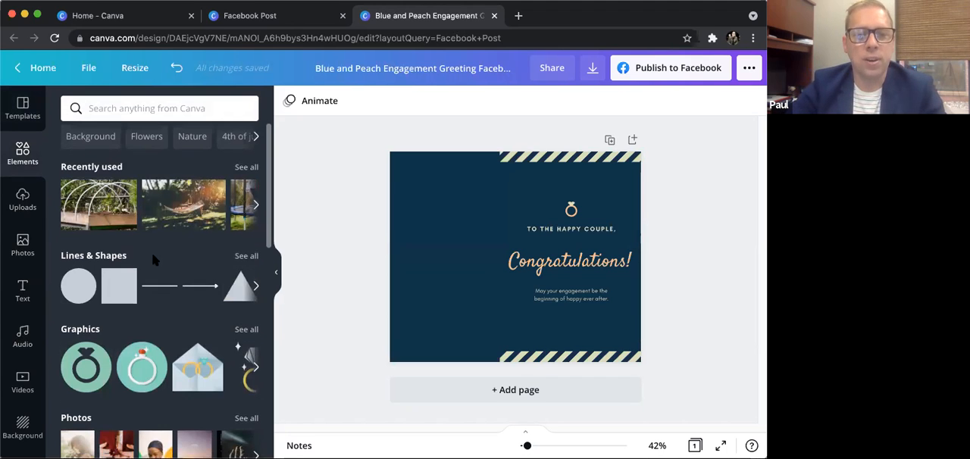
pyautogui.scroll(-2, 239, 227)
pyautogui.scroll(-6, 121, 288)
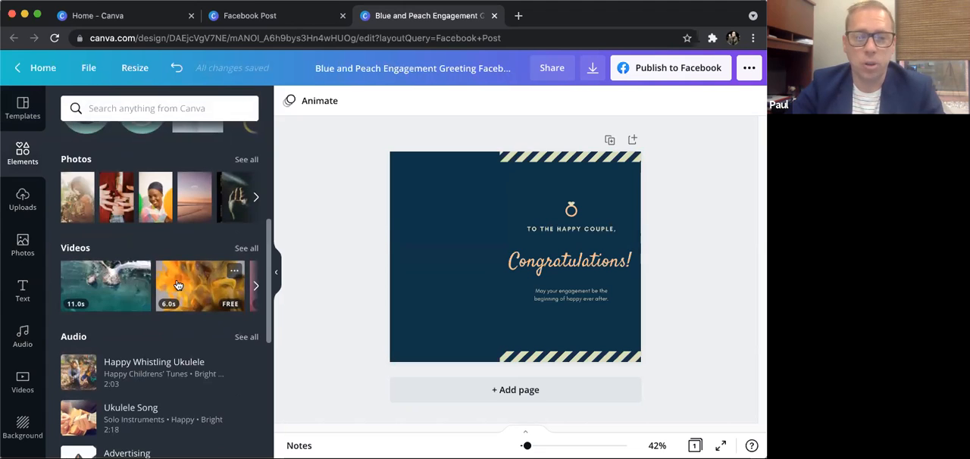
pyautogui.scroll(-1, 175, 285)
pyautogui.scroll(7, 176, 284)
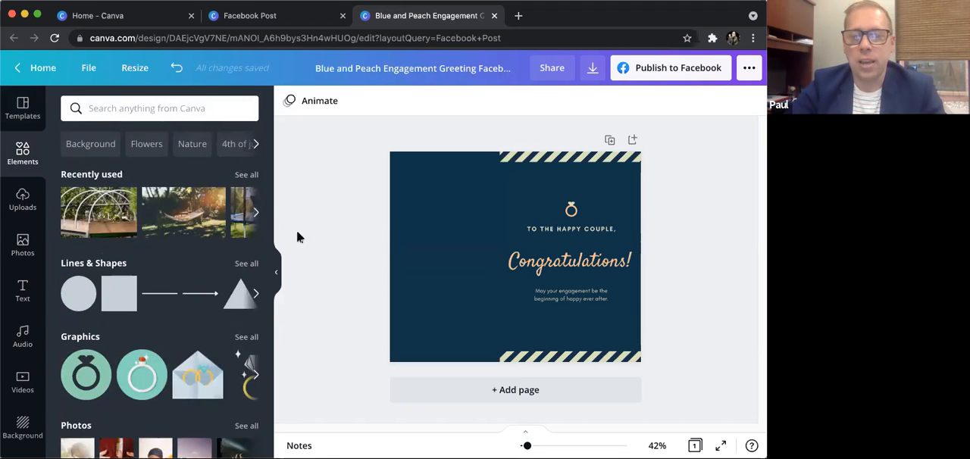
pyautogui.click(198, 108)
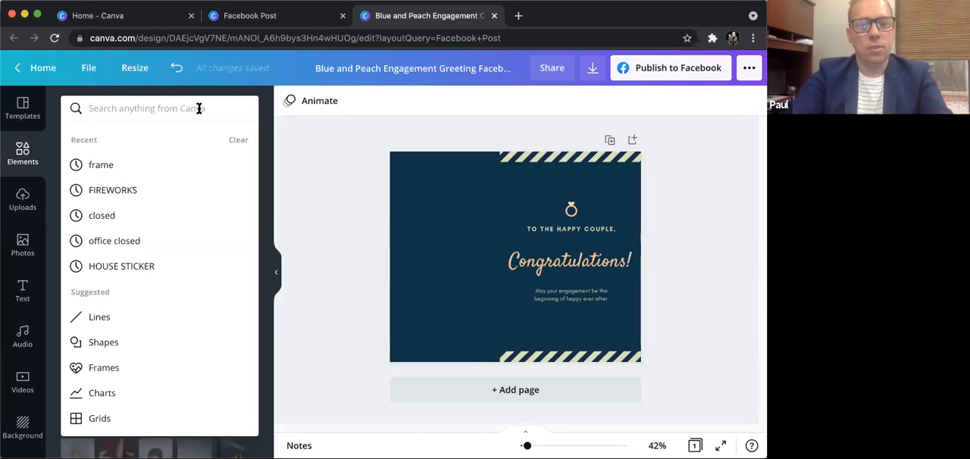
pyautogui.write('phone')
pyautogui.press('Return')
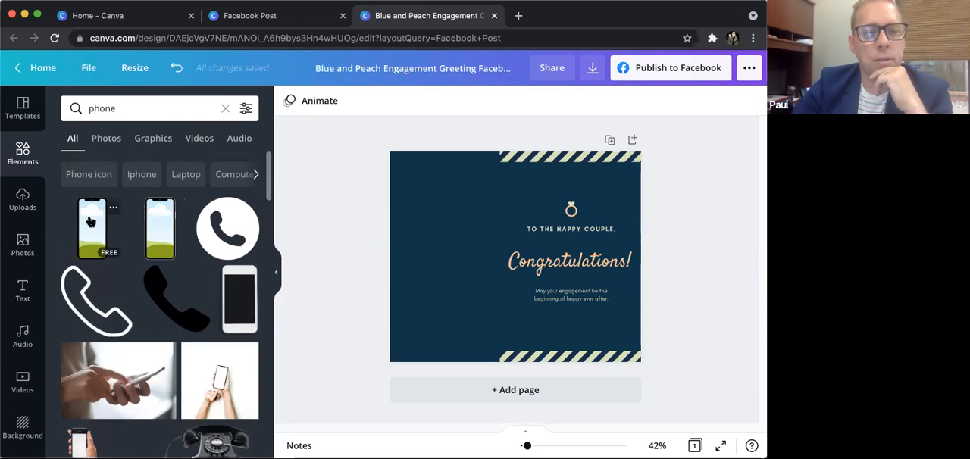
pyautogui.click(162, 229)
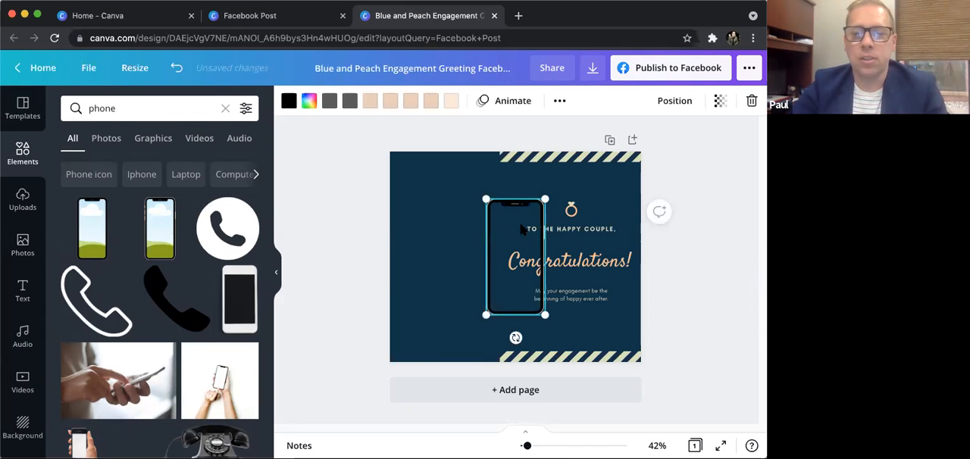
# - Move the phone frame to the left half of the design and enlarge it to fill most of the page height
pyautogui.moveTo(520, 236); pyautogui.dragTo(449, 220)
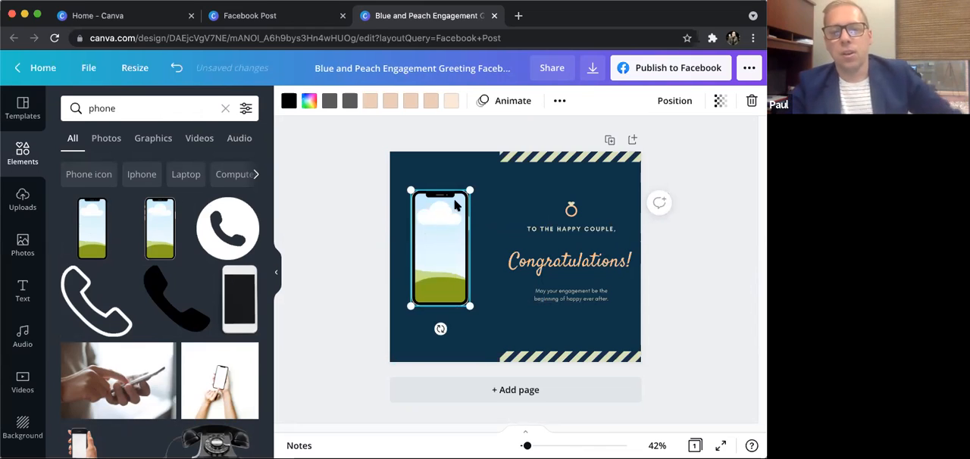
pyautogui.moveTo(475, 184); pyautogui.dragTo(485, 161)
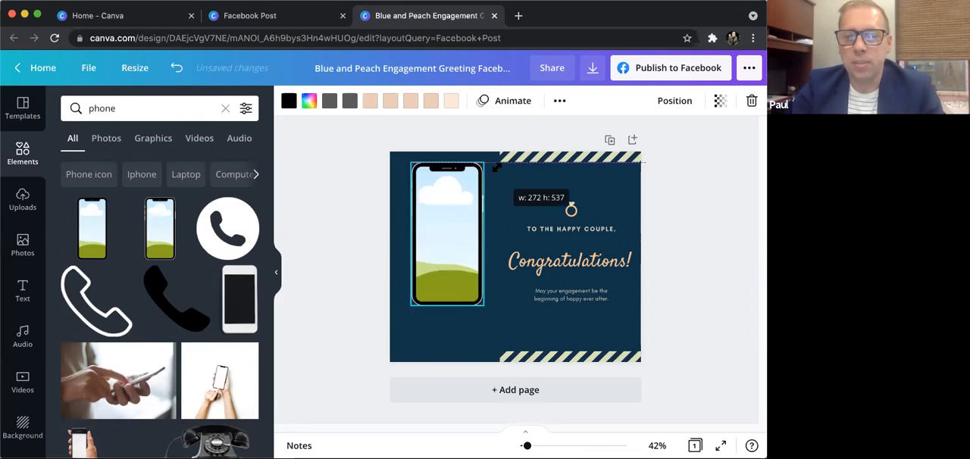
pyautogui.moveTo(435, 225); pyautogui.dragTo(440, 253)
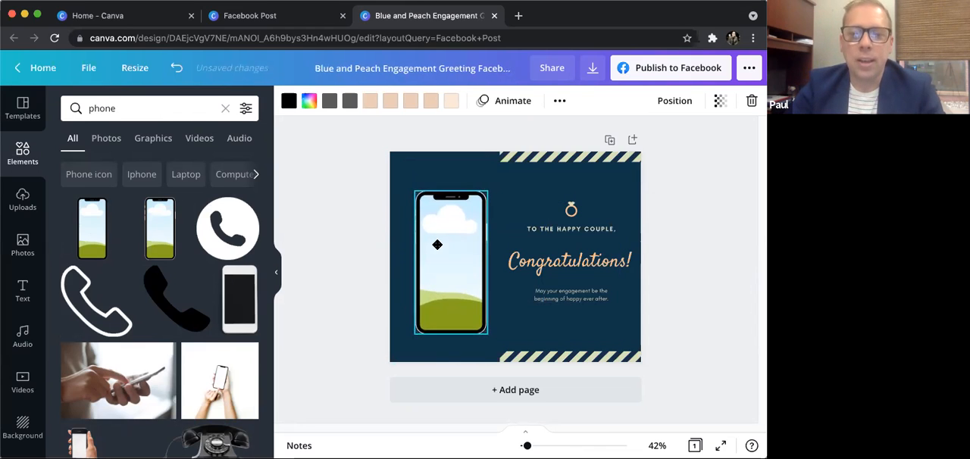
pyautogui.moveTo(411, 178); pyautogui.dragTo(402, 166)
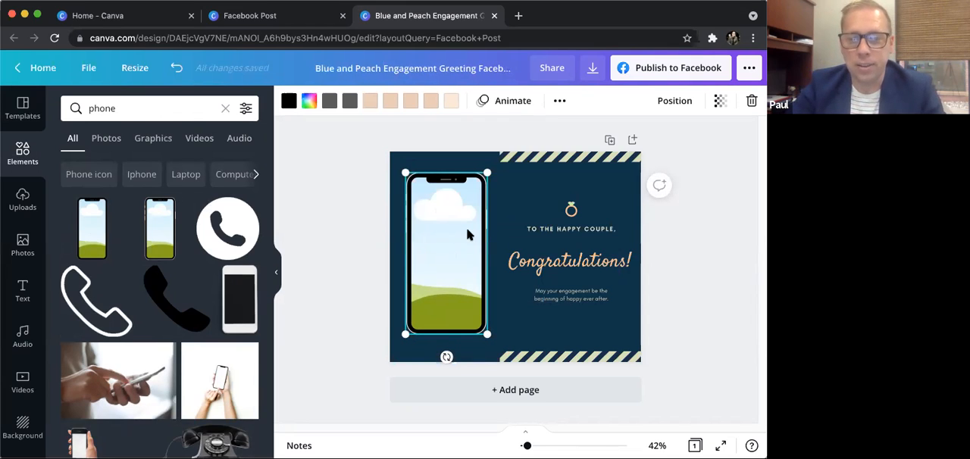
# - Delete the whole group containing the ring icon and the "Congratulations!" text from the right half of the design
pyautogui.click(572, 217)
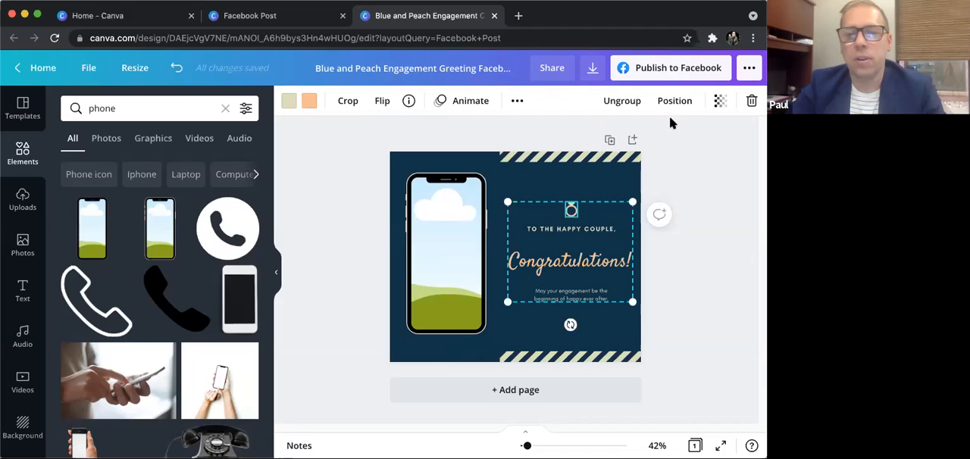
pyautogui.click(752, 101)
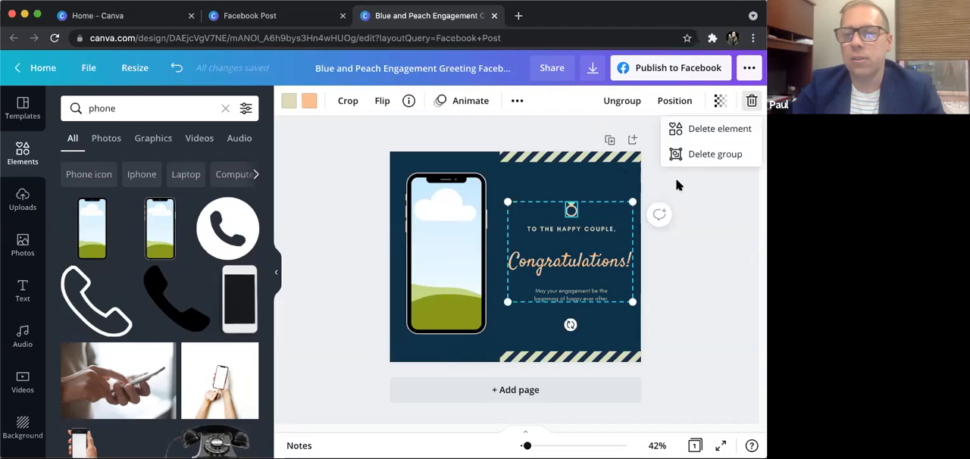
pyautogui.click(700, 155)
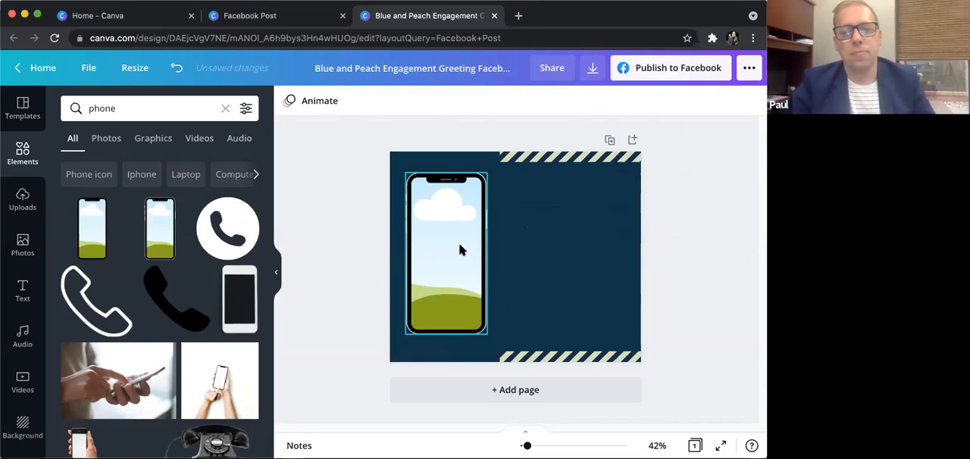
# - Reposition the phone frame slightly and fill its screen with the uploaded 8.5-second video
pyautogui.moveTo(448, 249); pyautogui.dragTo(455, 249)
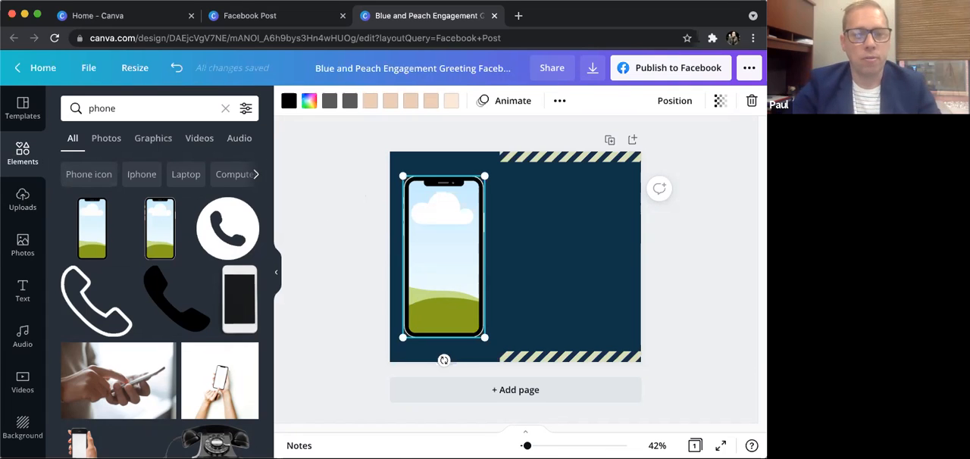
pyautogui.click(22, 199)
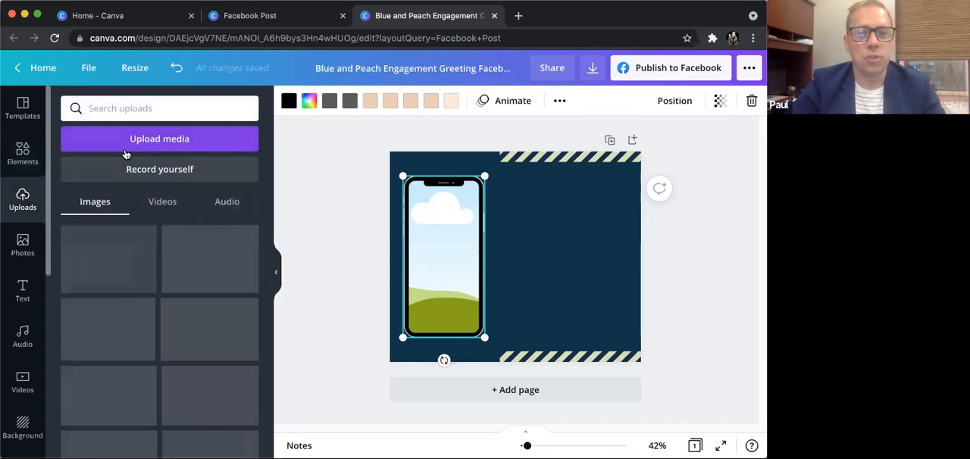
pyautogui.click(160, 205)
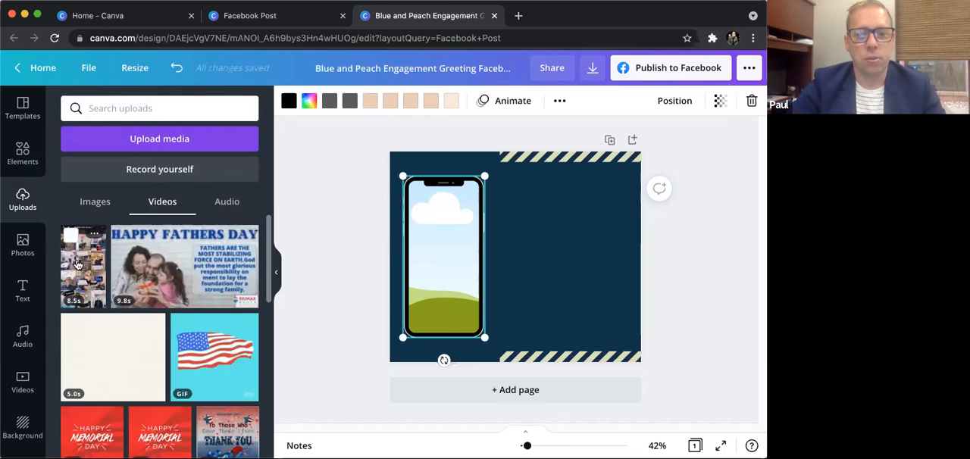
pyautogui.moveTo(76, 265); pyautogui.dragTo(443, 218)
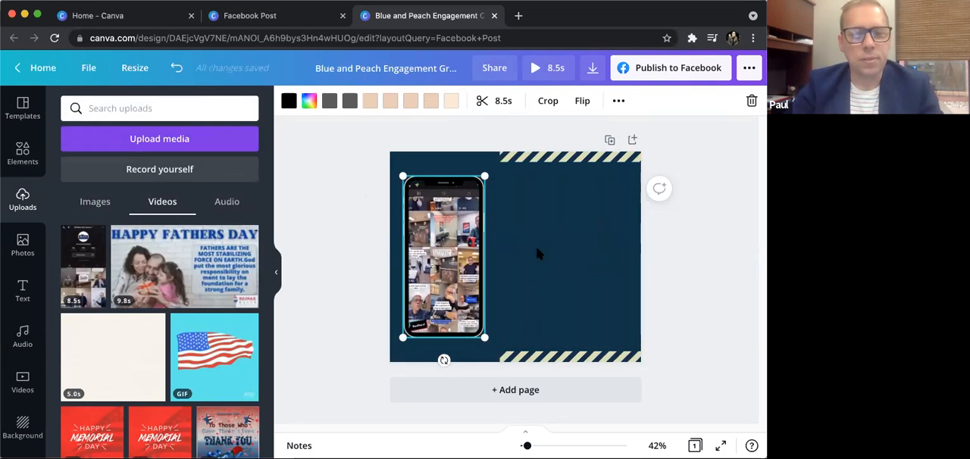
# - Examine the heading options and font combinations for text, and the remaining logo and folder shortcuts of the editor
pyautogui.click(576, 157)
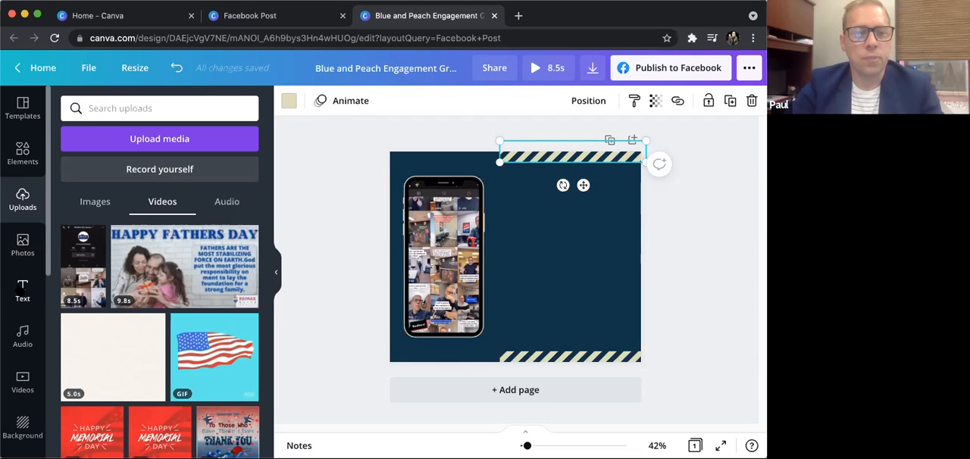
pyautogui.click(22, 289)
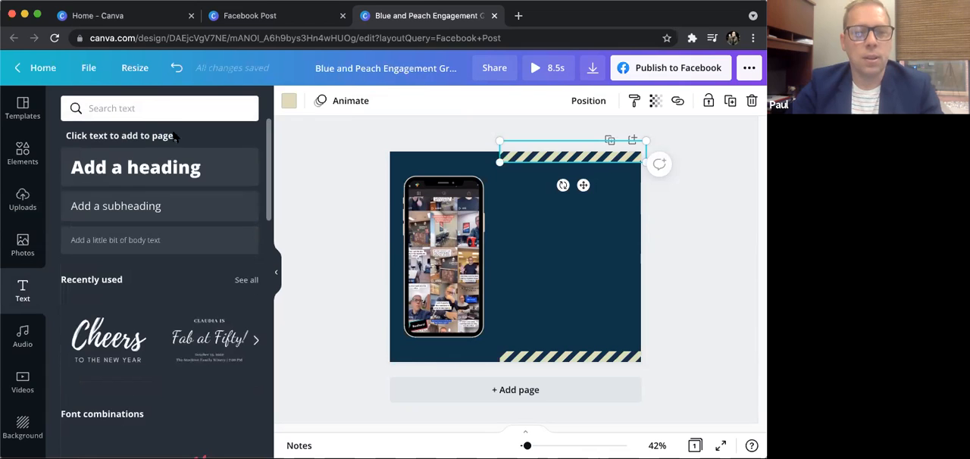
pyautogui.scroll(-5, 168, 249)
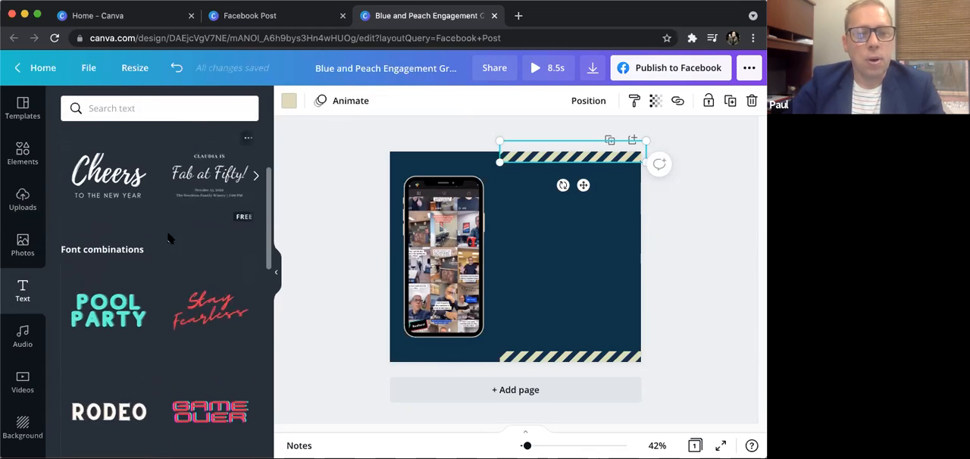
pyautogui.scroll(-5, 167, 291)
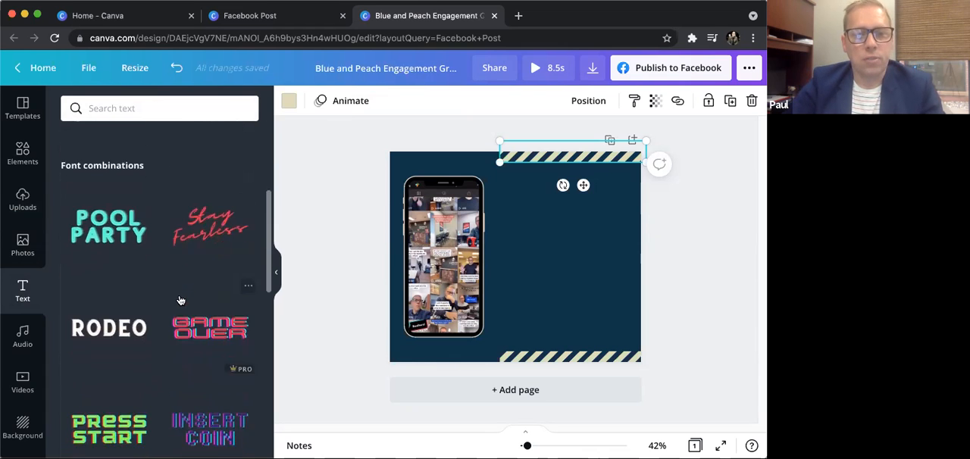
pyautogui.scroll(-3, 182, 302)
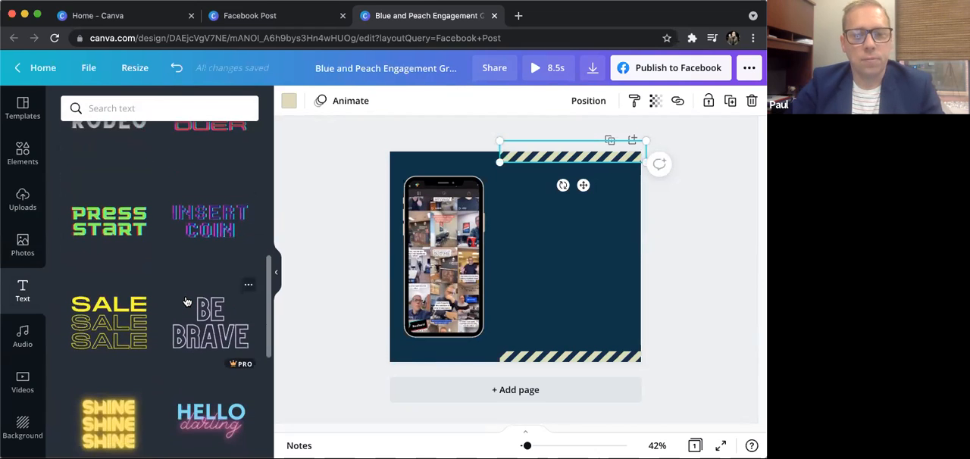
pyautogui.scroll(-10, 186, 299)
pyautogui.scroll(20, 188, 299)
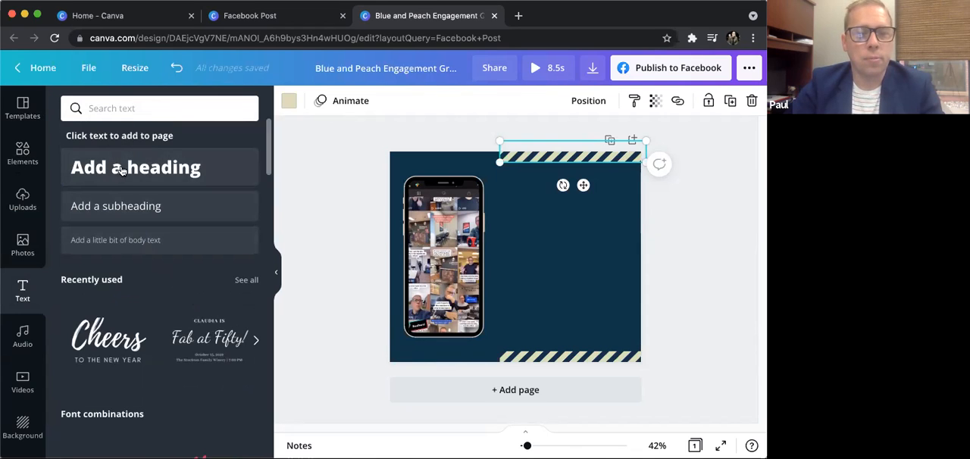
pyautogui.scroll(-4, 30, 333)
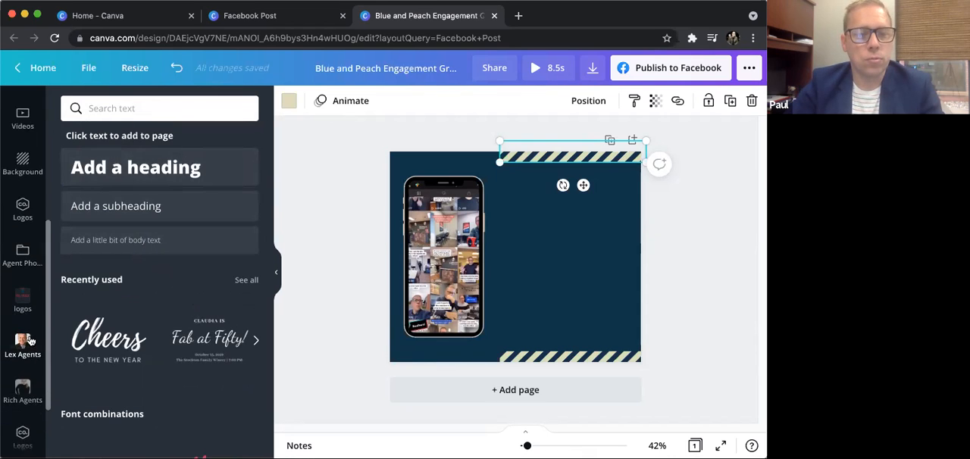
pyautogui.scroll(-2, 30, 249)
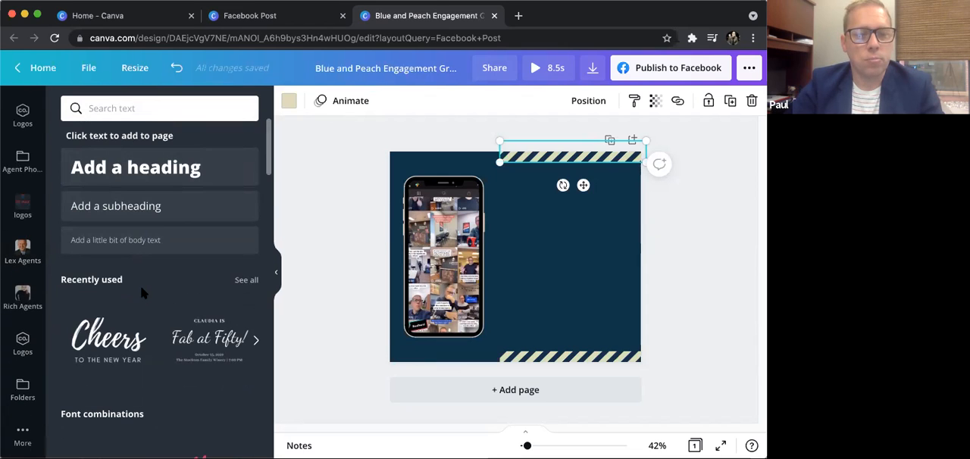
pyautogui.scroll(-5, 140, 282)
pyautogui.scroll(8, 144, 303)
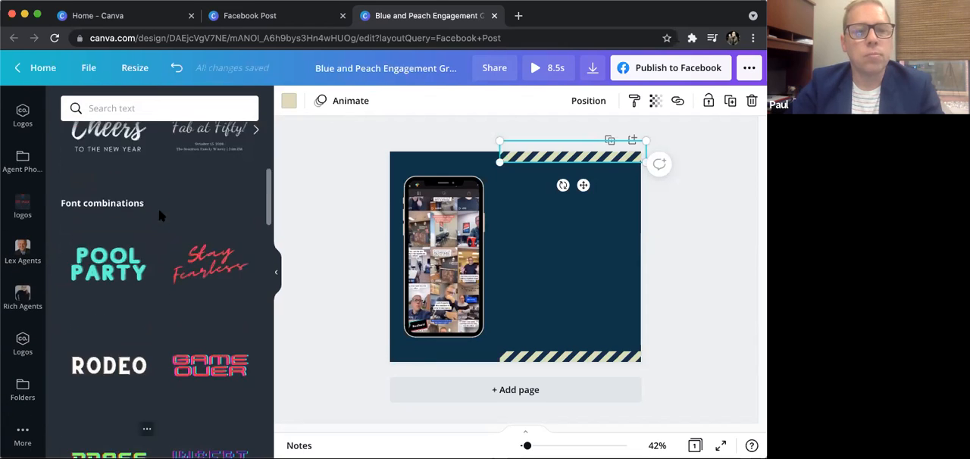
# - Search the text styles for "gotham" and clear the search again
pyautogui.click(162, 108)
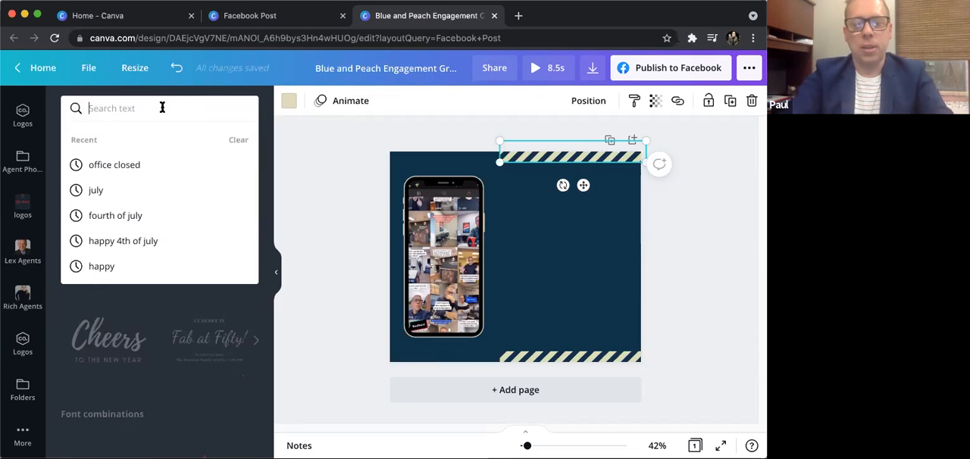
pyautogui.write('gotham')
pyautogui.press('Return')
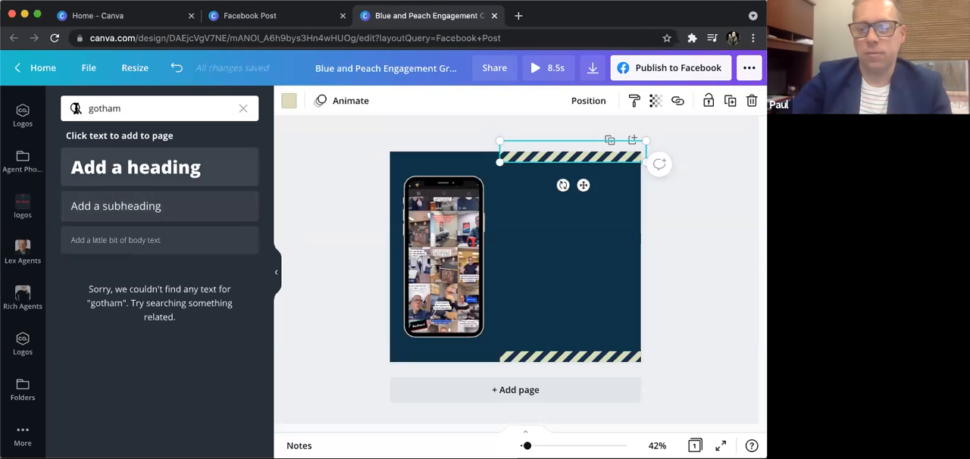
pyautogui.click(235, 108)
pyautogui.press('BackSpace')
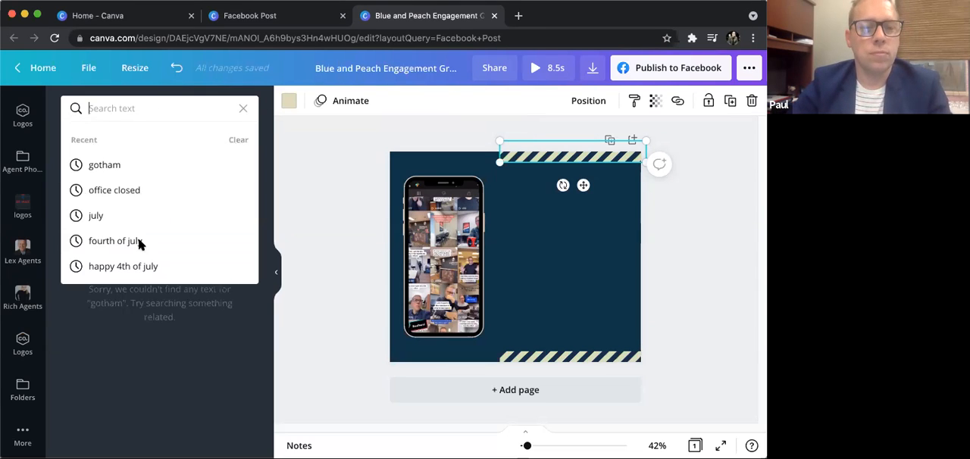
pyautogui.press('Return')
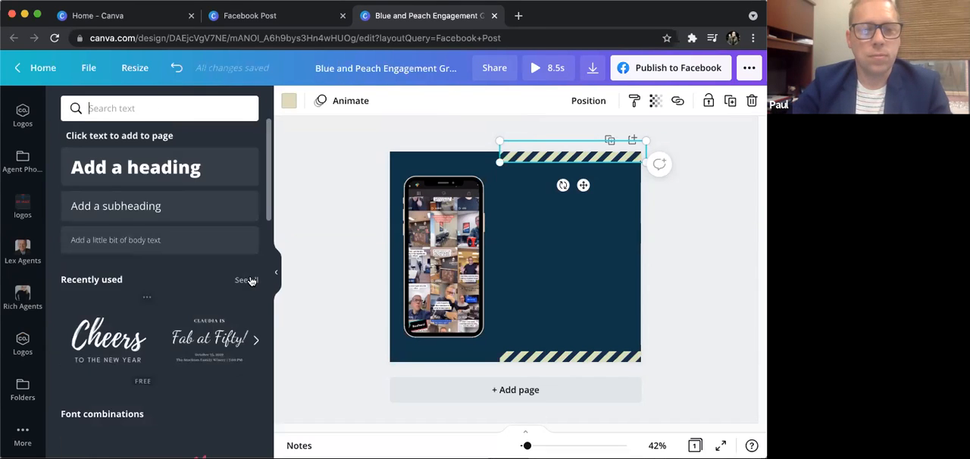
# - Browse all recently used text styles, add the red "Stay Fearless" combination to the design and select its "Stay" line
pyautogui.click(250, 280)
pyautogui.scroll(-5, 190, 227)
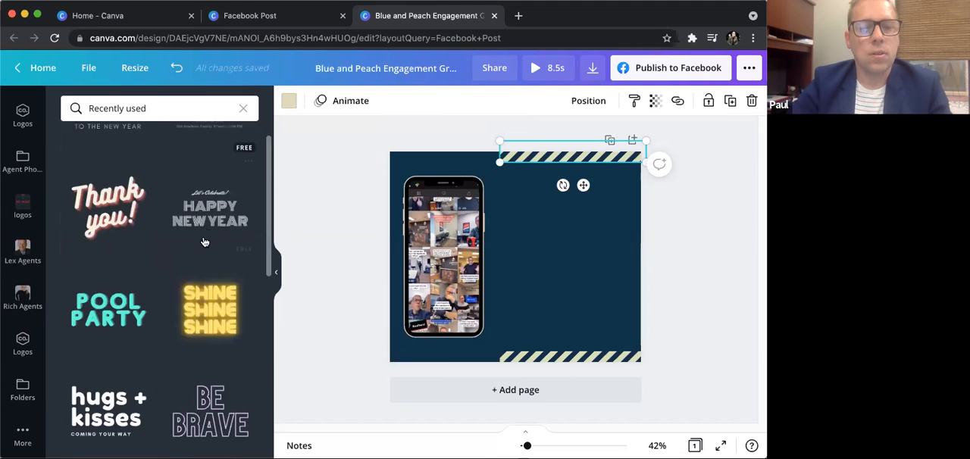
pyautogui.scroll(-1, 199, 244)
pyautogui.scroll(10, 191, 244)
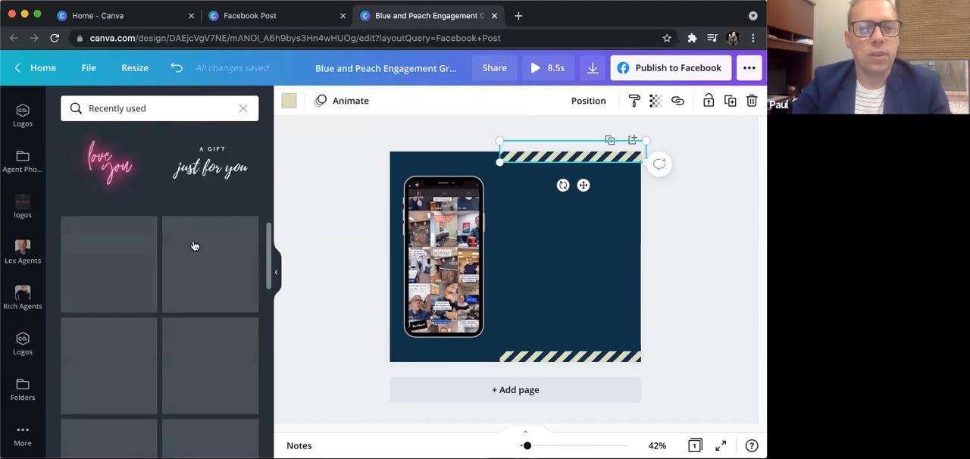
pyautogui.scroll(-3, 203, 290)
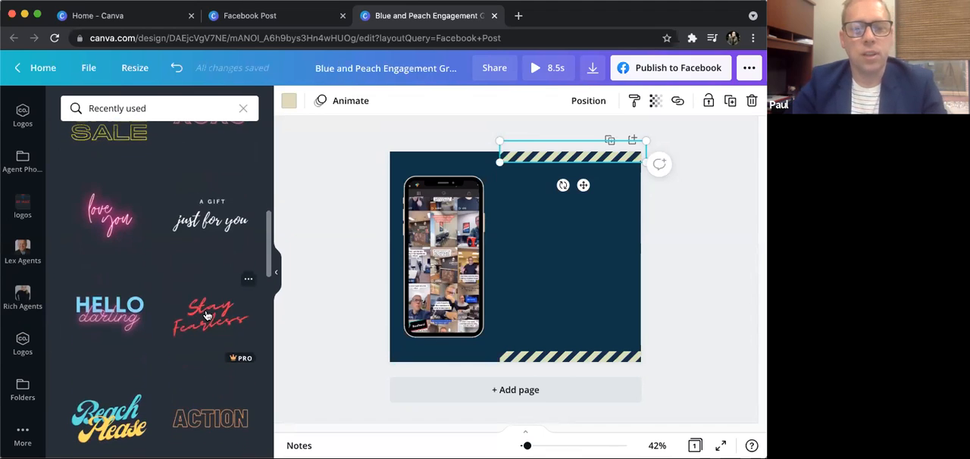
pyautogui.click(204, 314)
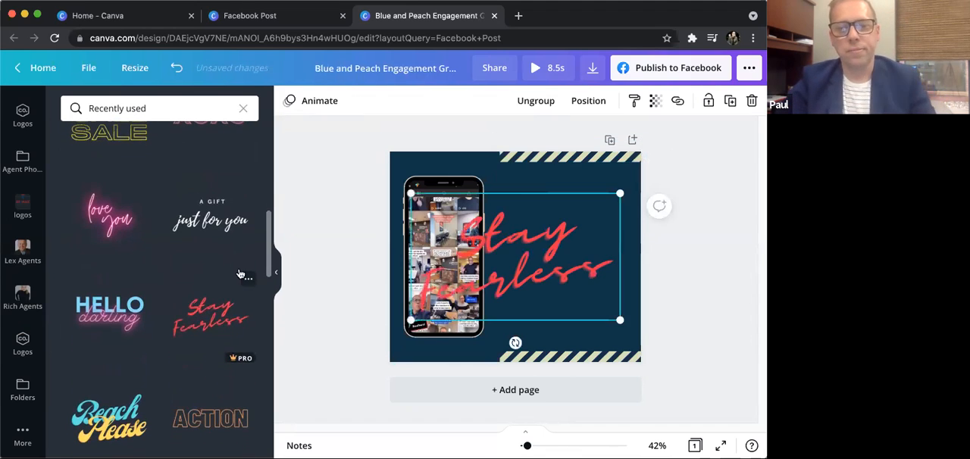
pyautogui.click(553, 246)
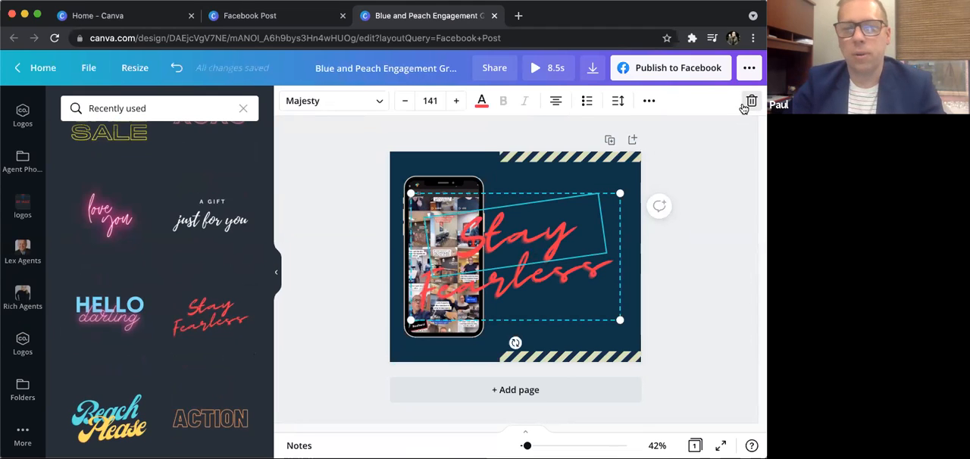
# - Delete the "Stay" and "Fearless" text elements from the design
pyautogui.click(750, 101)
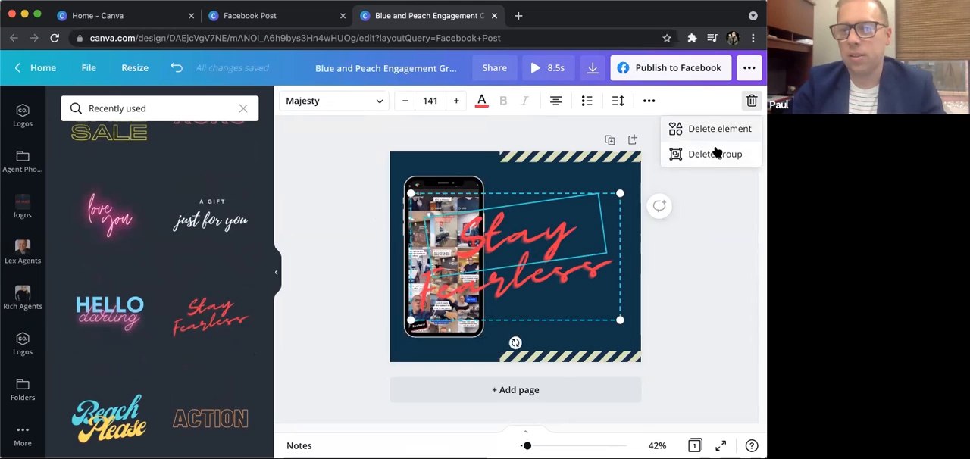
pyautogui.click(695, 131)
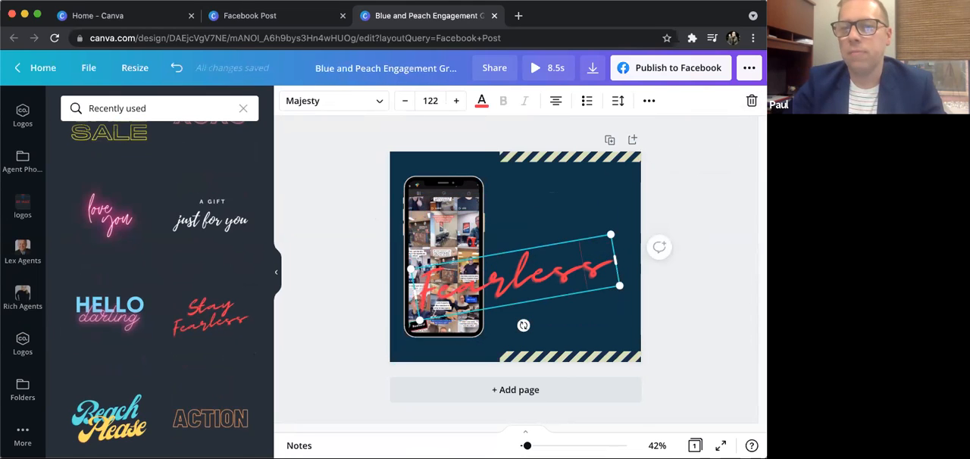
pyautogui.click(751, 101)
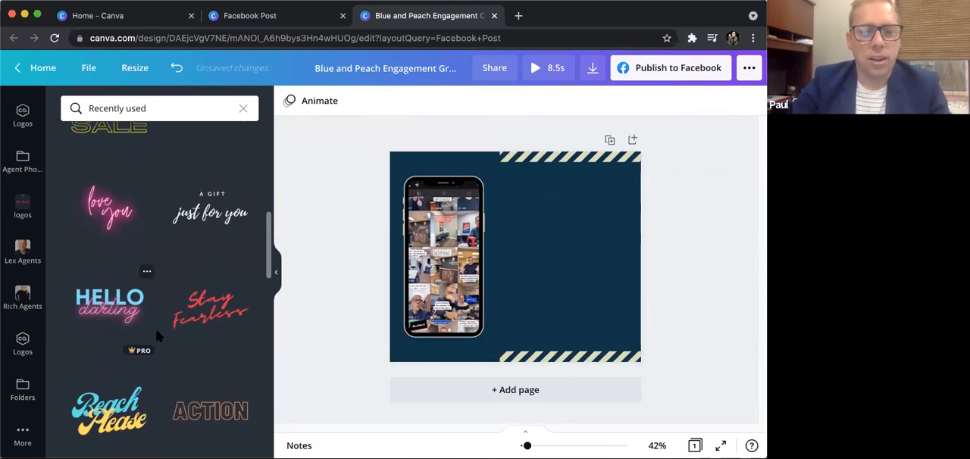
# - Add the "RODEO" text style, shrink it to about size 68.7 and place it beside the top of the phone frame
pyautogui.scroll(-3, 153, 327)
pyautogui.scroll(-3, 153, 337)
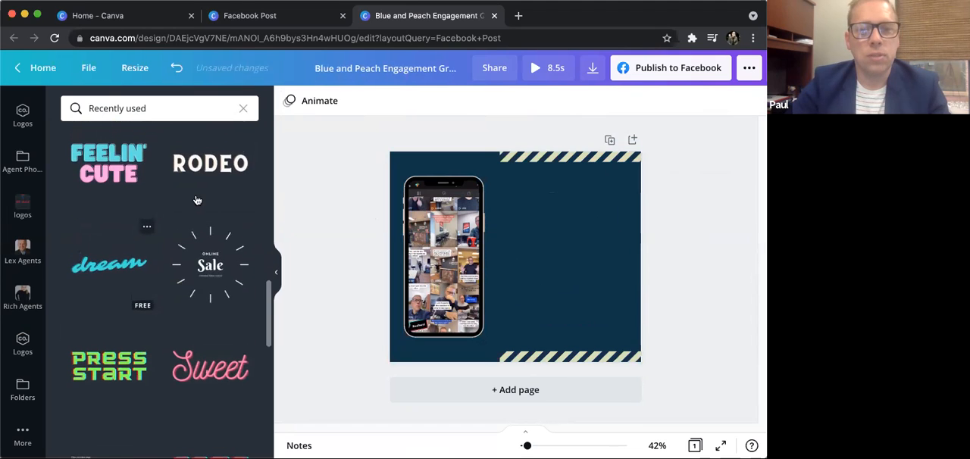
pyautogui.click(215, 184)
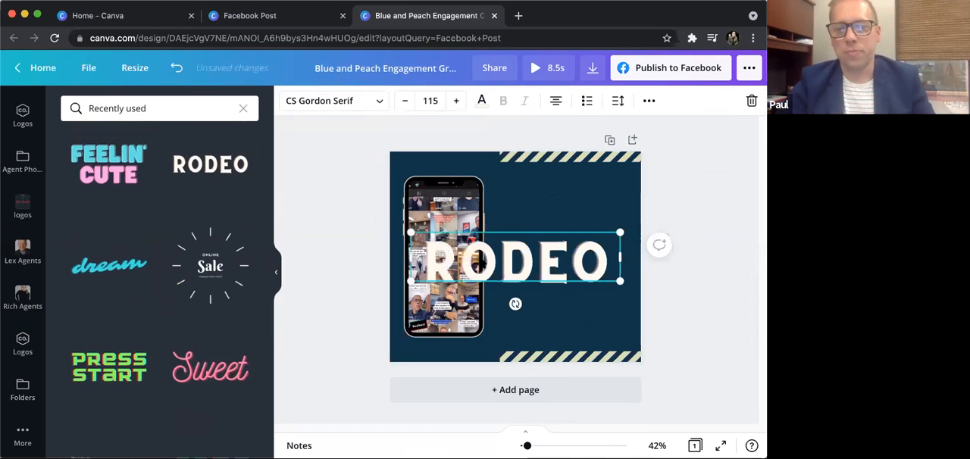
pyautogui.moveTo(410, 233); pyautogui.dragTo(504, 255)
pyautogui.moveTo(573, 301); pyautogui.dragTo(562, 234)
pyautogui.moveTo(618, 215); pyautogui.dragTo(627, 218)
# - Replace the "RODEO" text with "CHECK OUT OUR TIK TOK PAGE!"
pyautogui.doubleClick(590, 193)
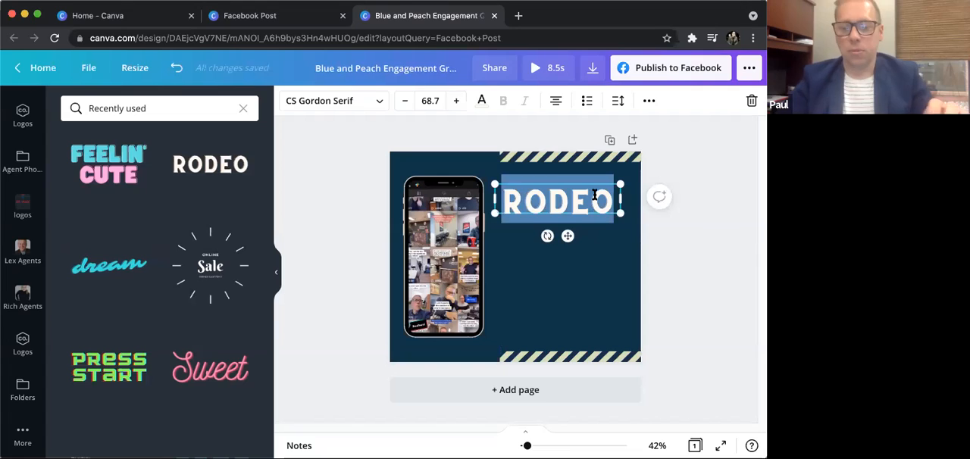
pyautogui.write('CHECK OUT OUR TIK')
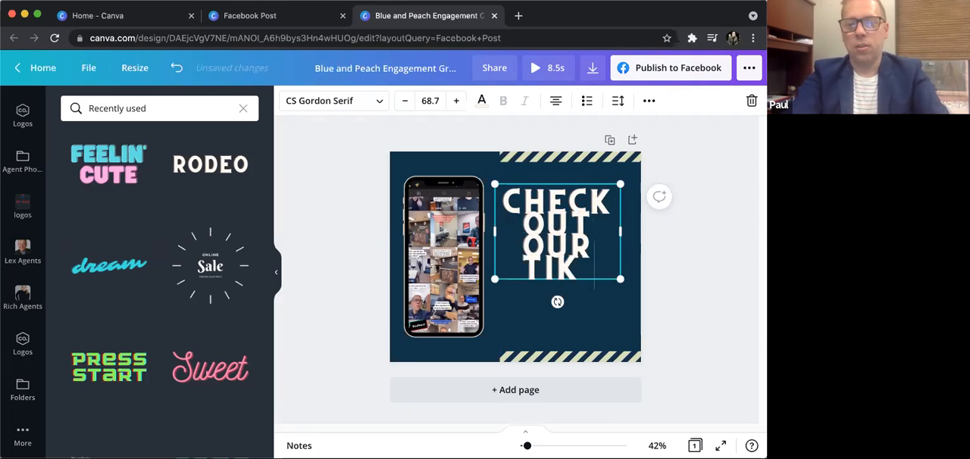
pyautogui.write(' TOK PAGE!')
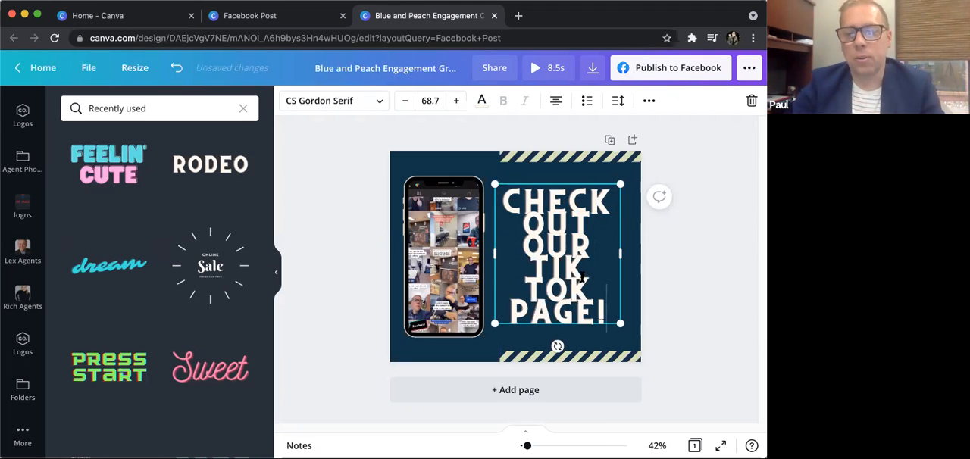
# - Set the heading text's line spacing to 1.09 and its letter spacing to 61
pyautogui.moveTo(590, 302); pyautogui.dragTo(503, 215)
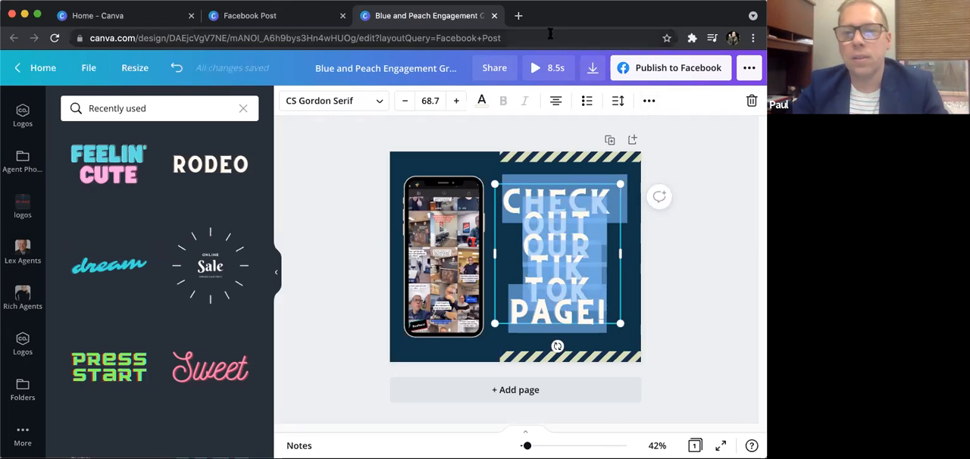
pyautogui.click(618, 102)
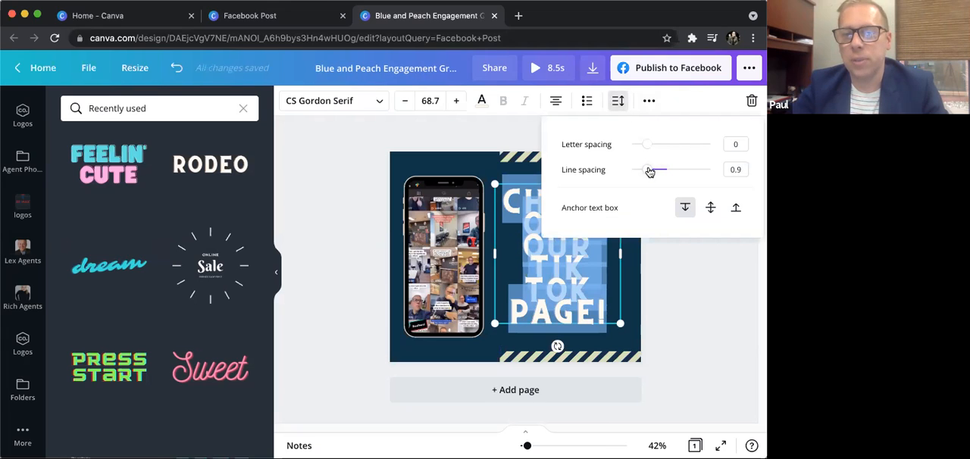
pyautogui.moveTo(650, 170); pyautogui.dragTo(652, 147)
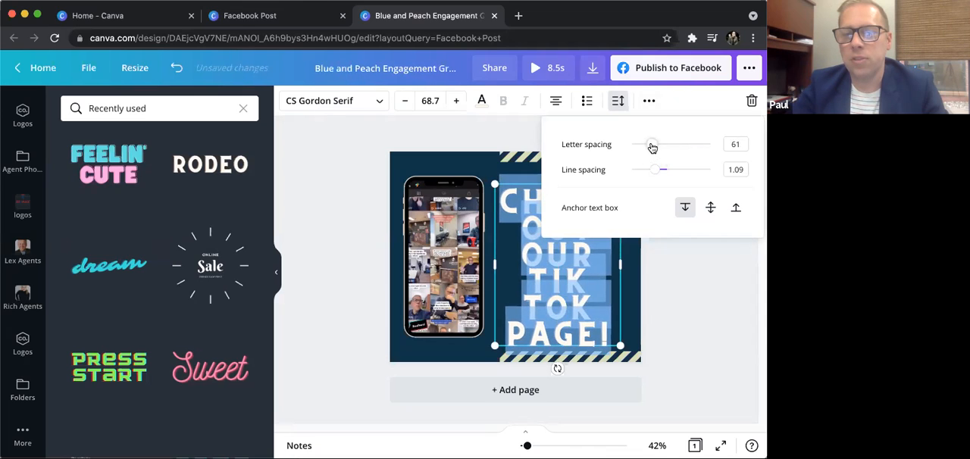
pyautogui.click(708, 240)
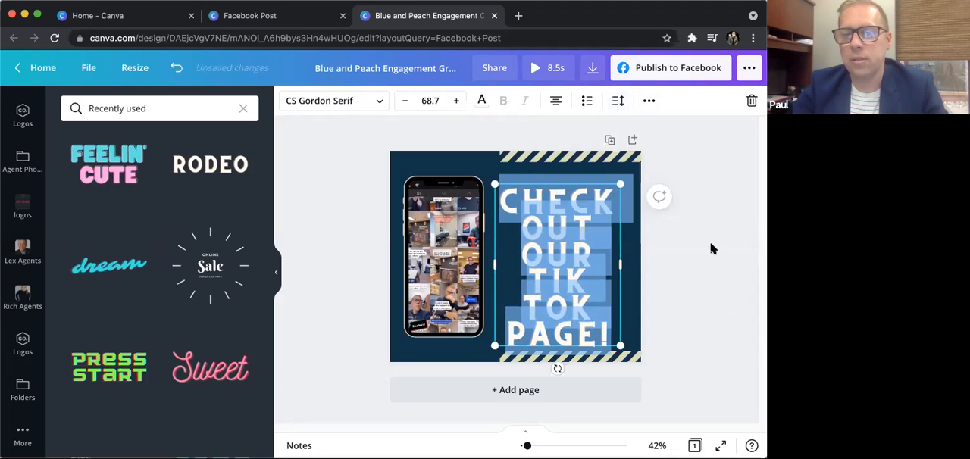
pyautogui.click(709, 241)
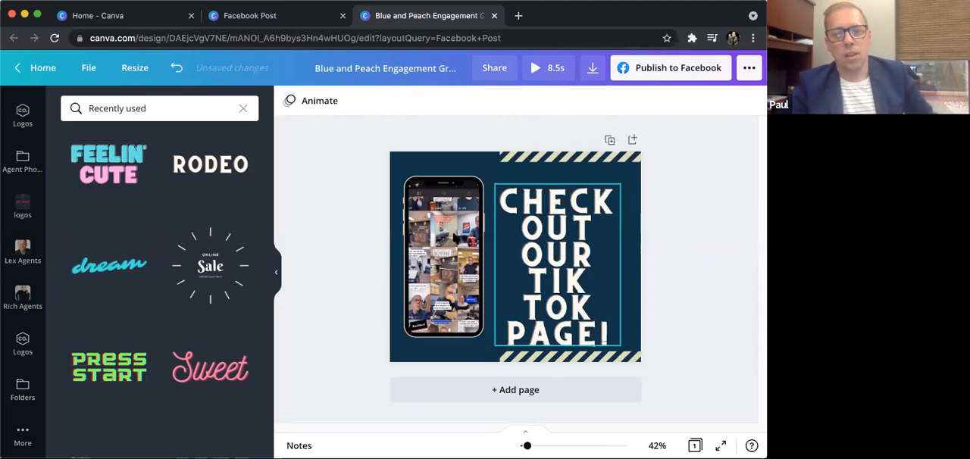
# - Preview the animated post with its phone video, replay it and return to the editor
pyautogui.click(535, 69)
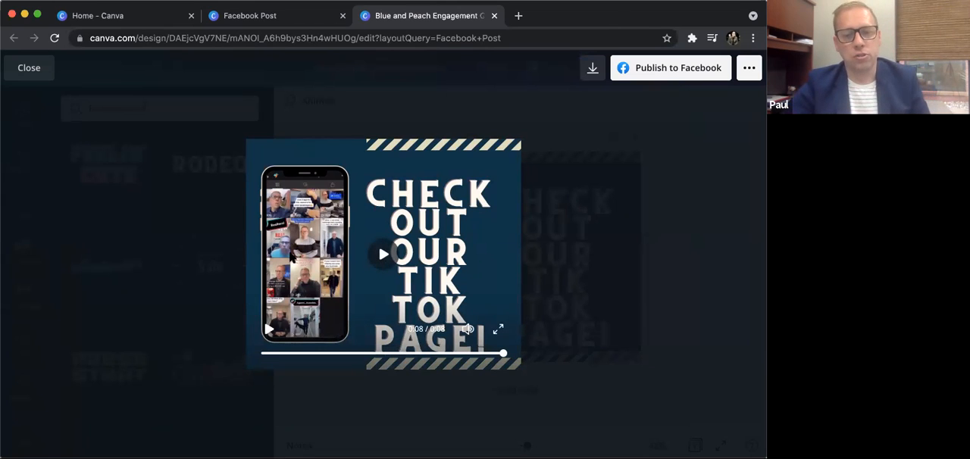
pyautogui.click(383, 254)
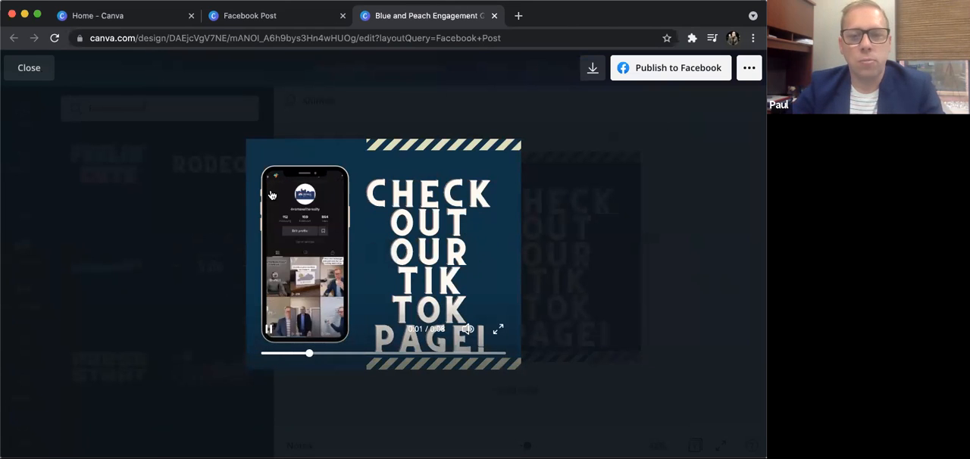
pyautogui.click(28, 68)
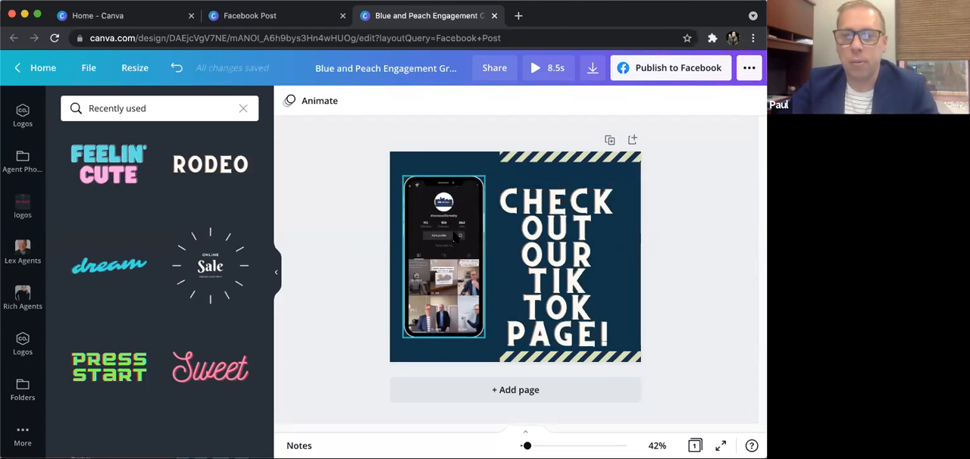
# - Download the design as an MP4 video and dismiss the download confirmation
pyautogui.click(594, 69)
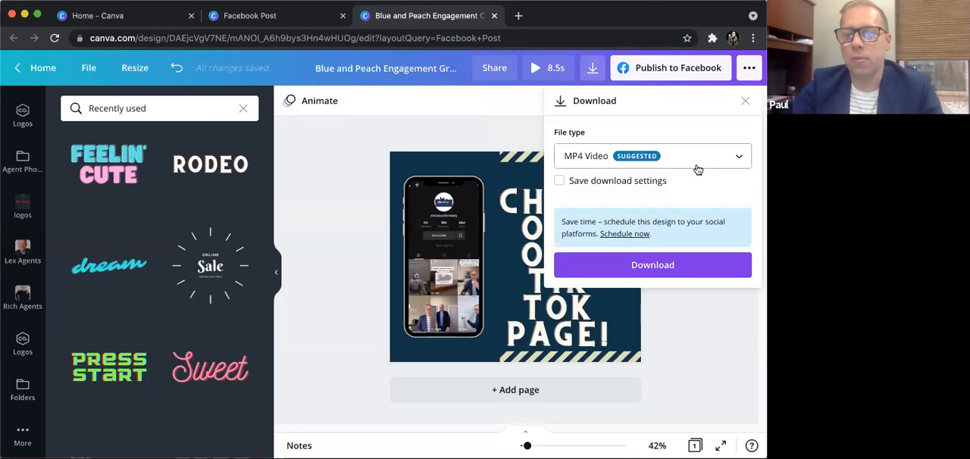
pyautogui.click(672, 266)
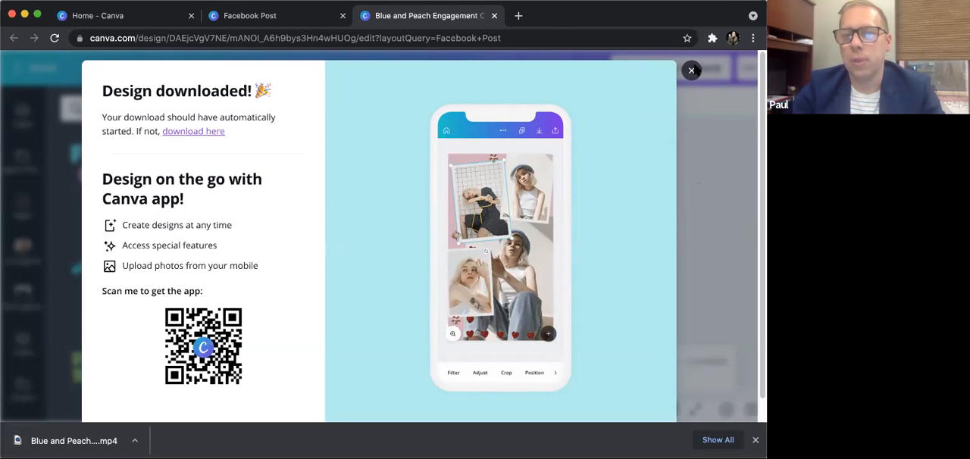
pyautogui.click(692, 72)
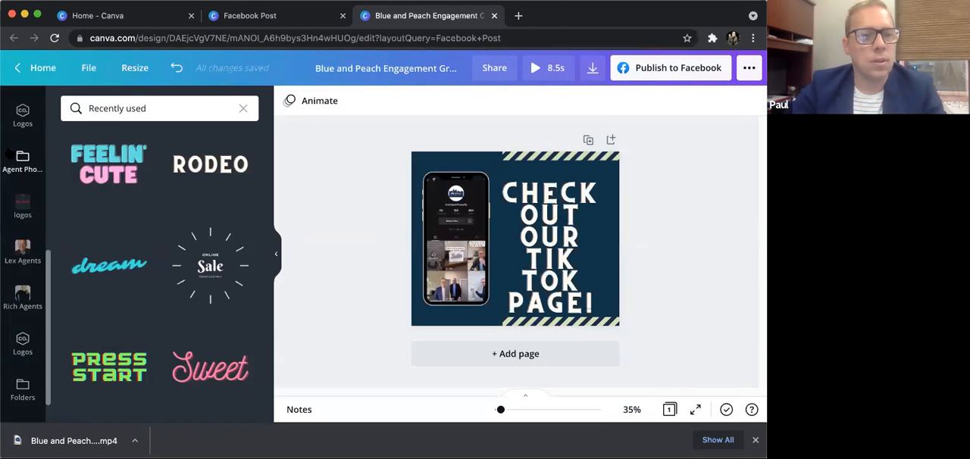
# - Browse the folders, search them for "stickers" and open the "REMAX photofy stickers" folder
pyautogui.scroll(-1, 33, 353)
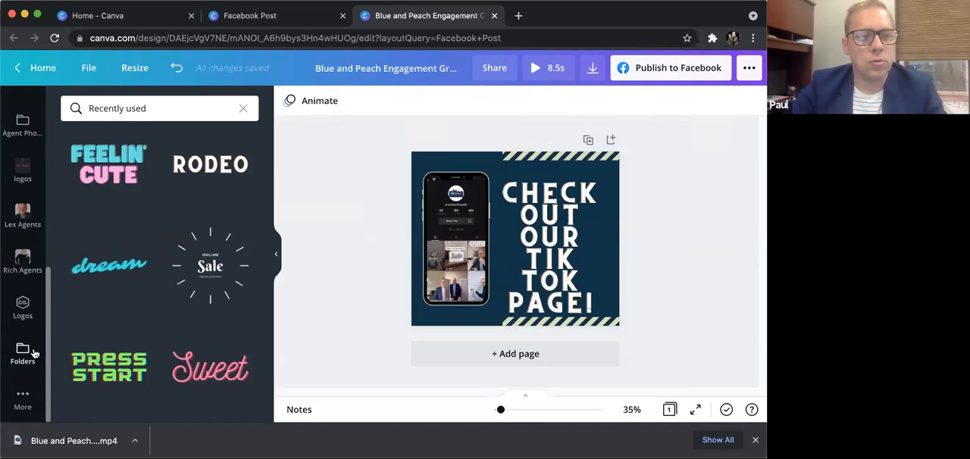
pyautogui.click(31, 353)
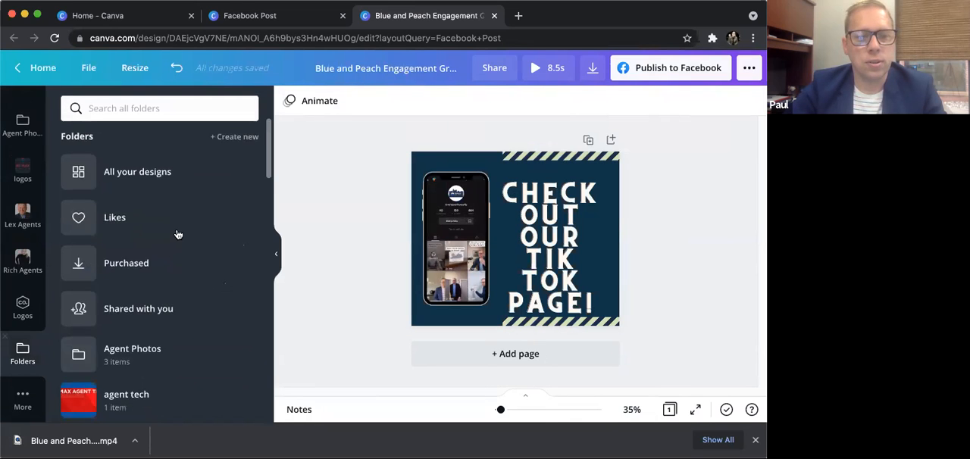
pyautogui.scroll(-1, 177, 237)
pyautogui.scroll(-7, 177, 237)
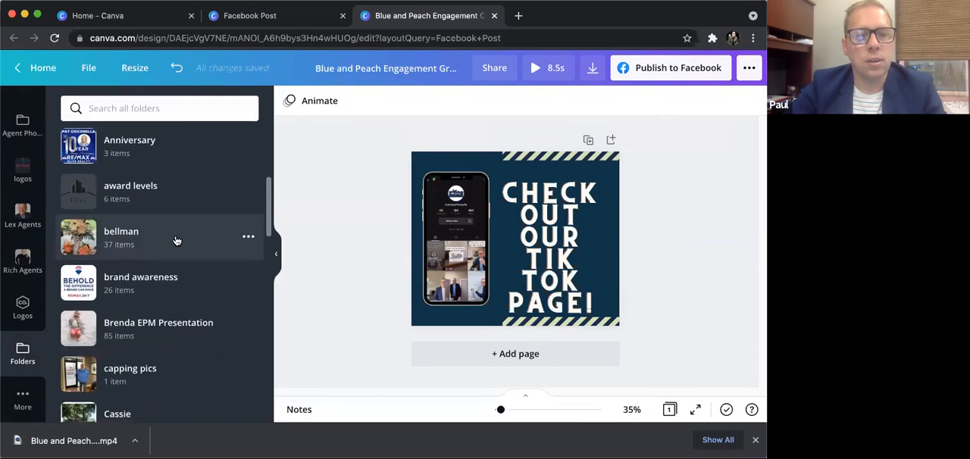
pyautogui.scroll(-5, 177, 243)
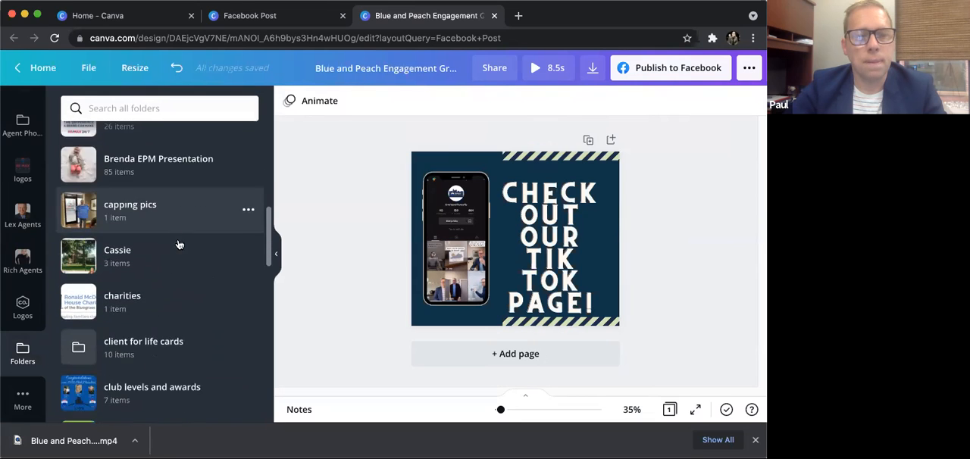
pyautogui.click(150, 109)
pyautogui.write('s')
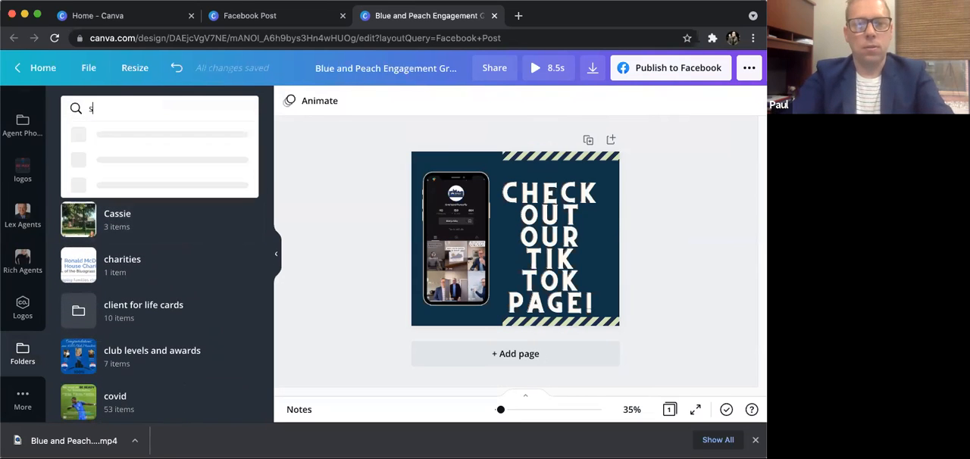
pyautogui.write('tickers')
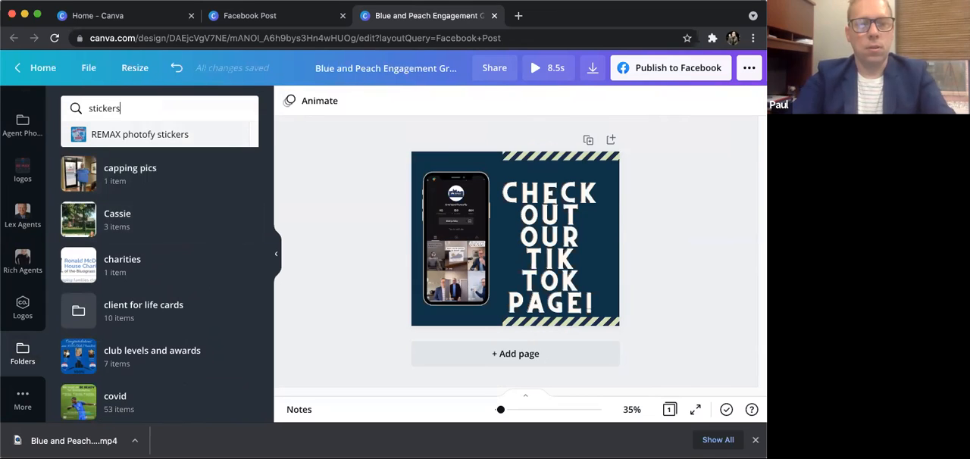
pyautogui.click(157, 135)
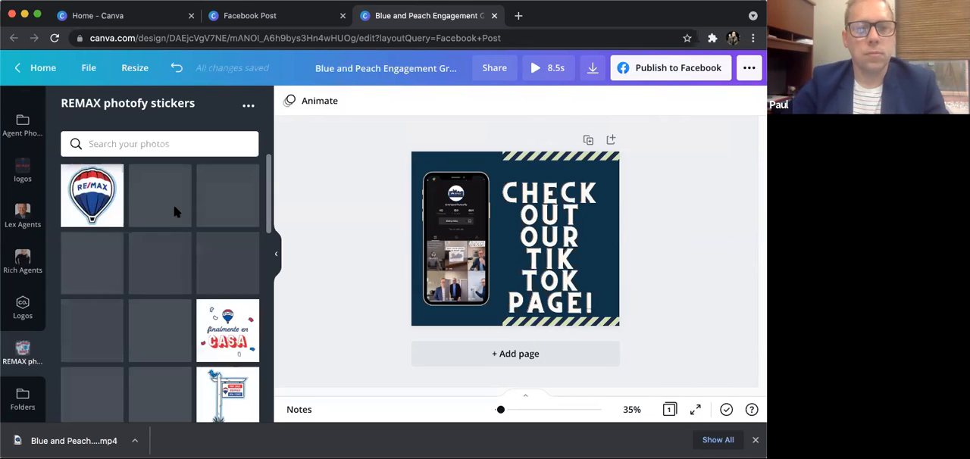
# - Look through the REMAX stickers and shift the "CHECK OUT OUR TIK TOK PAGE!" text slightly up and toward the phone
pyautogui.scroll(-5, 159, 227)
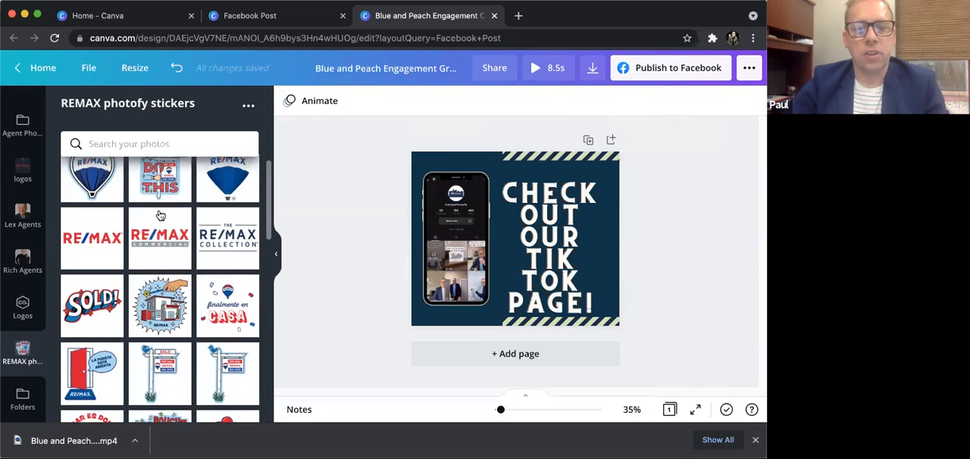
pyautogui.scroll(-15, 170, 247)
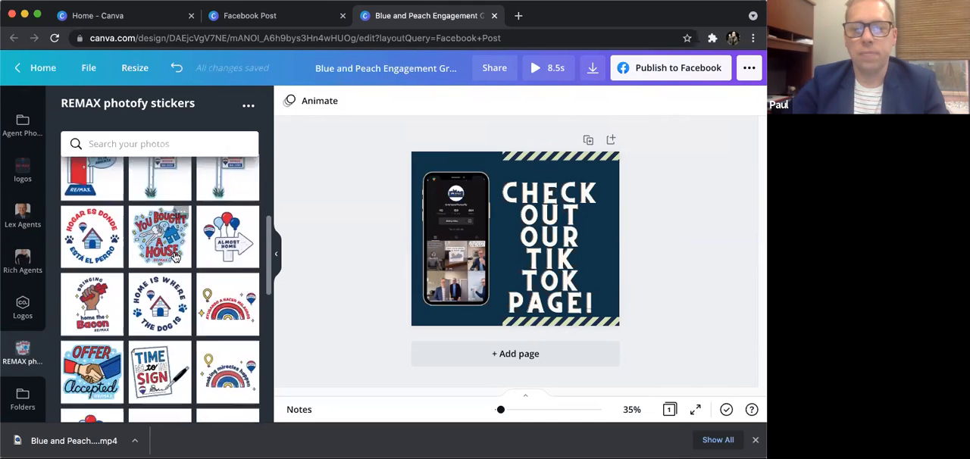
pyautogui.scroll(-10, 178, 270)
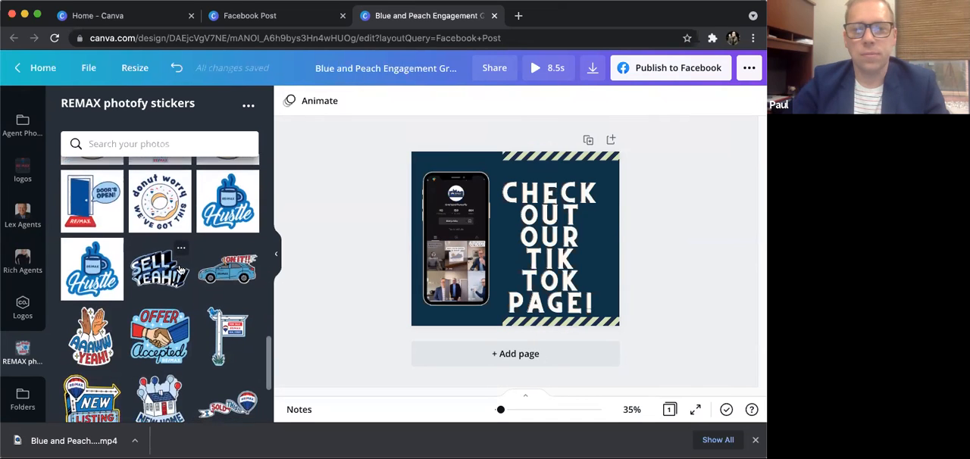
pyautogui.click(547, 193)
pyautogui.moveTo(547, 192); pyautogui.dragTo(539, 183)
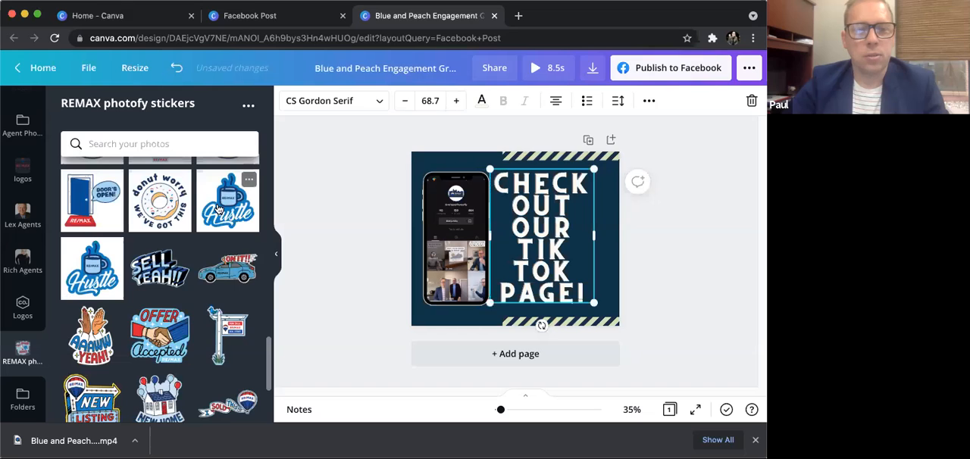
# - Add the white-background "Hustle" mug sticker, shrink it and place it beside the words "TIK TOK" at the design's edge
pyautogui.click(218, 208)
pyautogui.moveTo(493, 215); pyautogui.dragTo(570, 240)
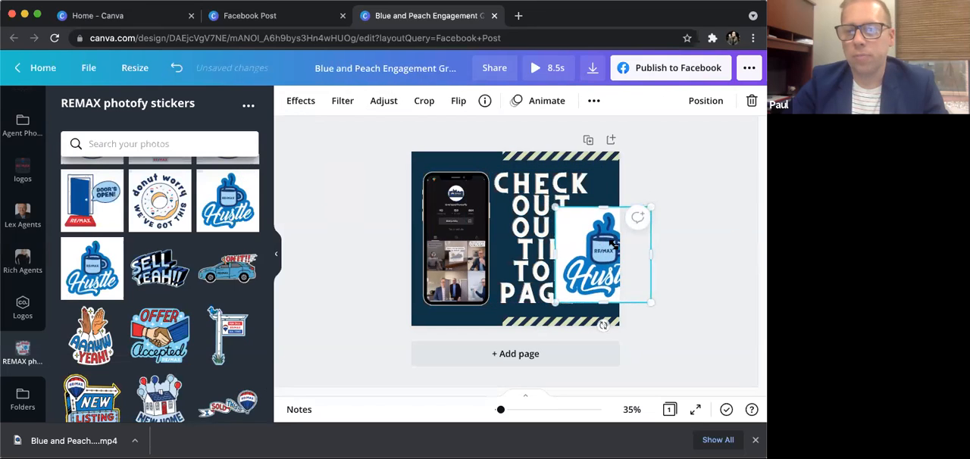
pyautogui.moveTo(551, 205); pyautogui.dragTo(601, 254)
pyautogui.moveTo(613, 282); pyautogui.dragTo(597, 244)
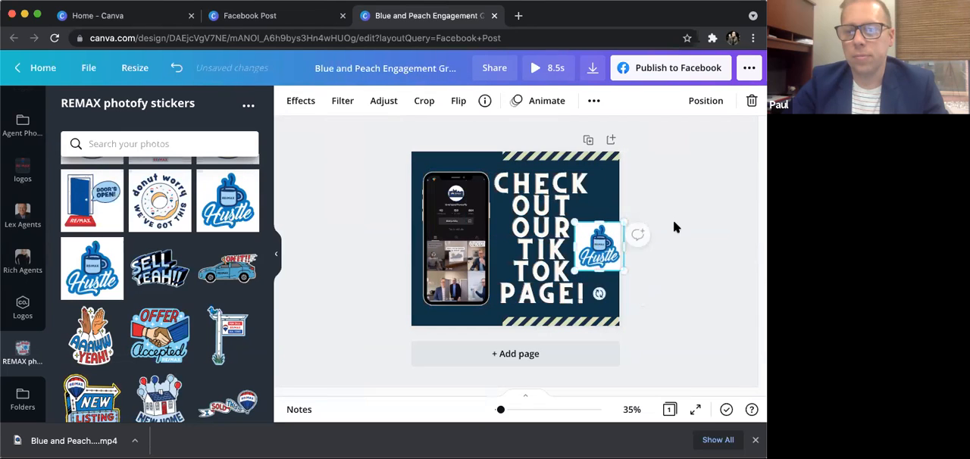
pyautogui.click(673, 219)
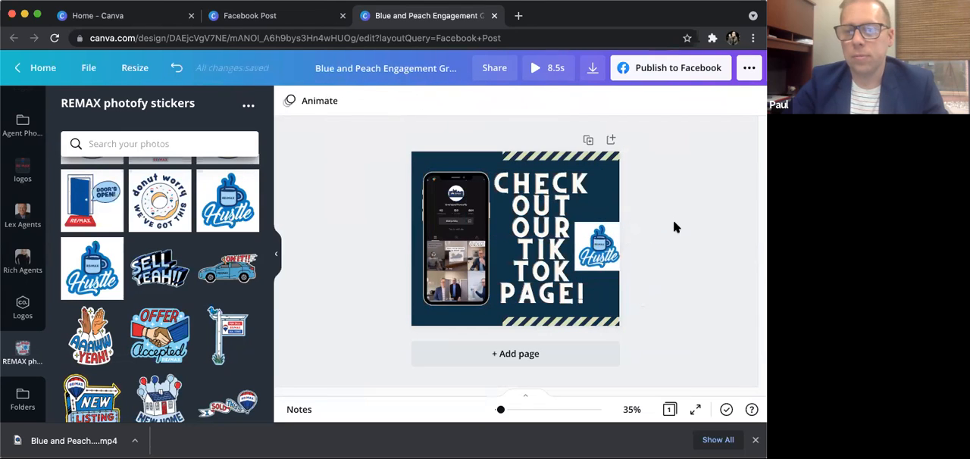
# - Delete the white-background "Hustle" sticker from the design
pyautogui.scroll(-1, 200, 252)
pyautogui.click(599, 246)
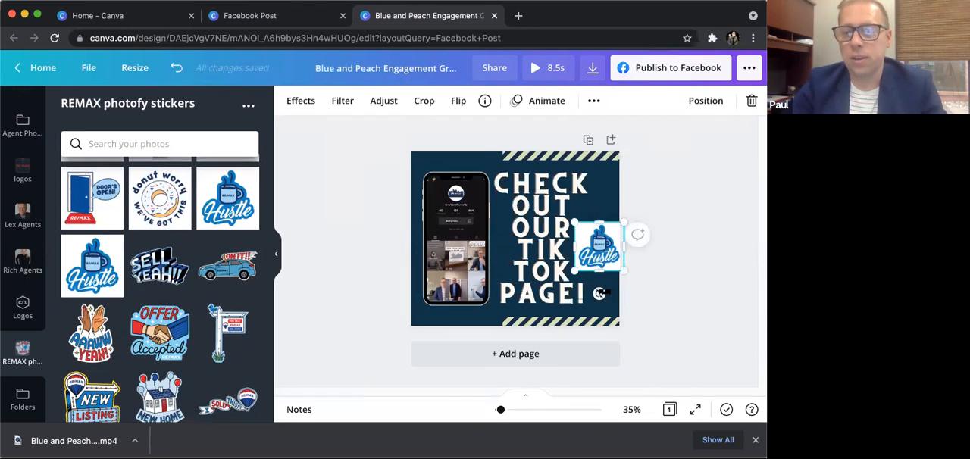
pyautogui.press('Delete')
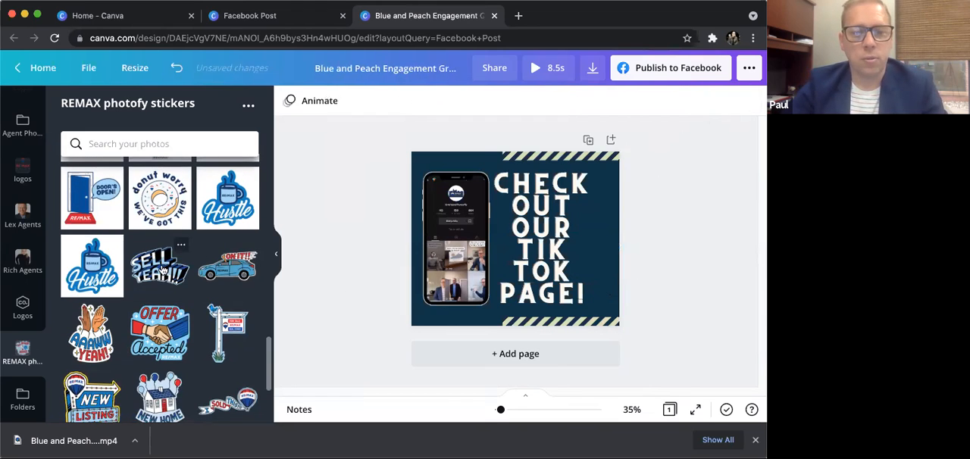
# - Add the REMAX "For Sale" sign sticker and place it at the design's edge beside the "TIK TOK" text
pyautogui.click(228, 333)
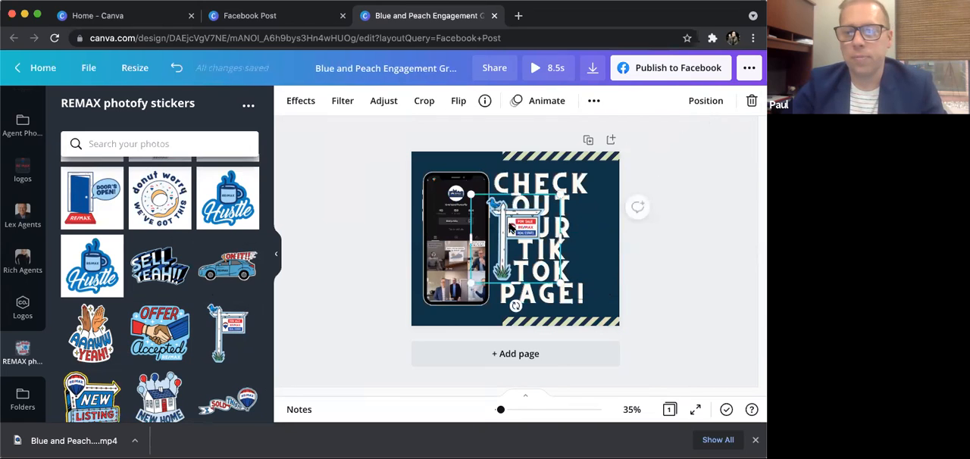
pyautogui.moveTo(518, 226); pyautogui.dragTo(595, 228)
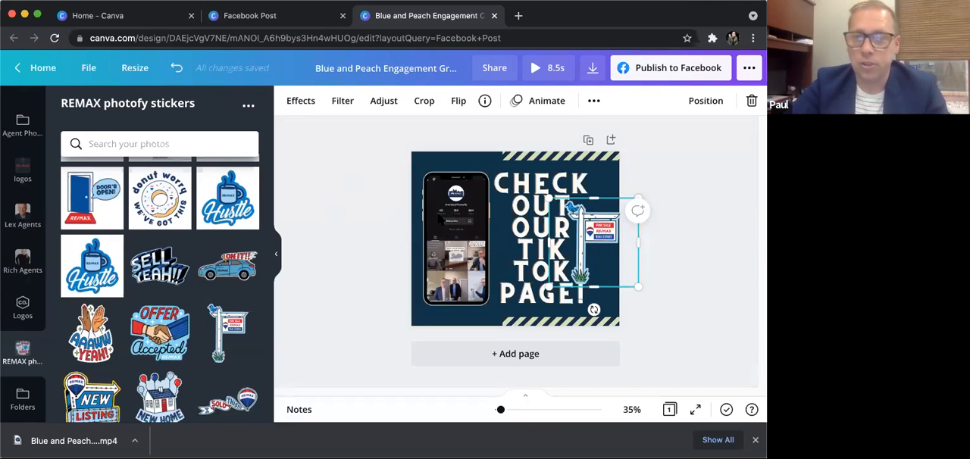
pyautogui.click(352, 184)
pyautogui.click(470, 222)
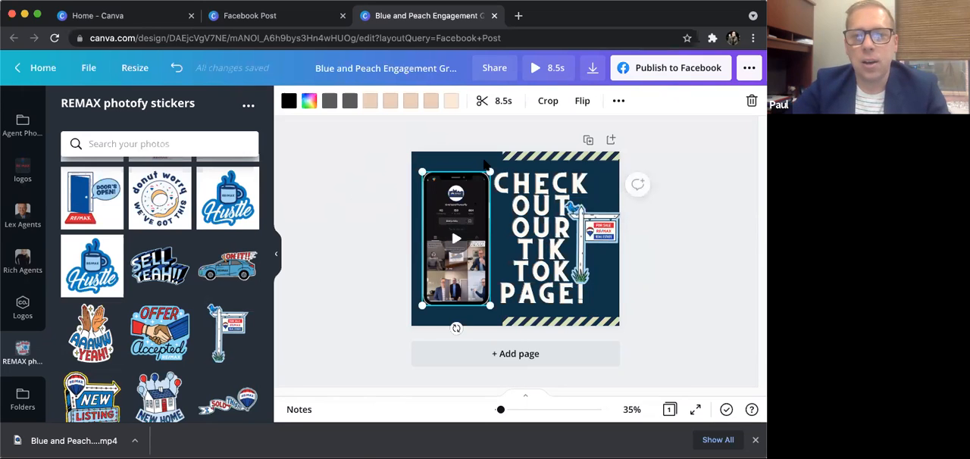
# - Close the Facebook post design, return to the home page and create a blank Instagram Post
pyautogui.click(493, 16)
pyautogui.scroll(3, 337, 133)
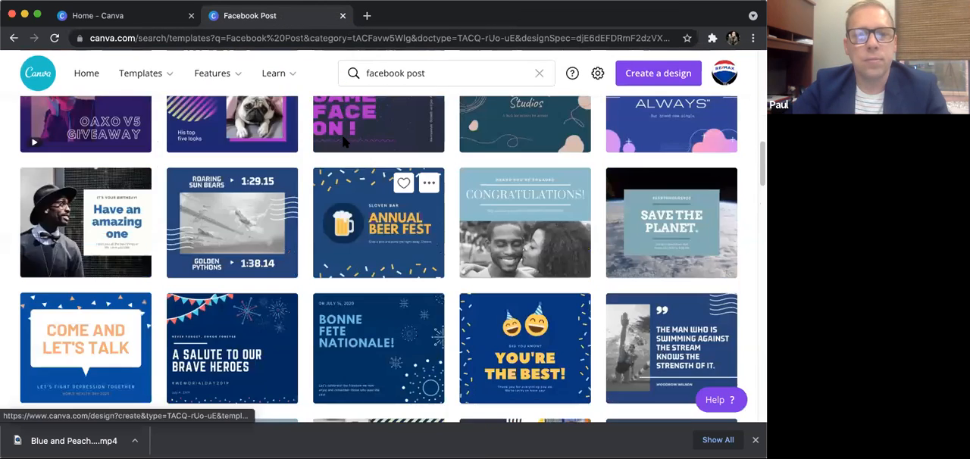
pyautogui.scroll(5, 343, 142)
pyautogui.click(86, 72)
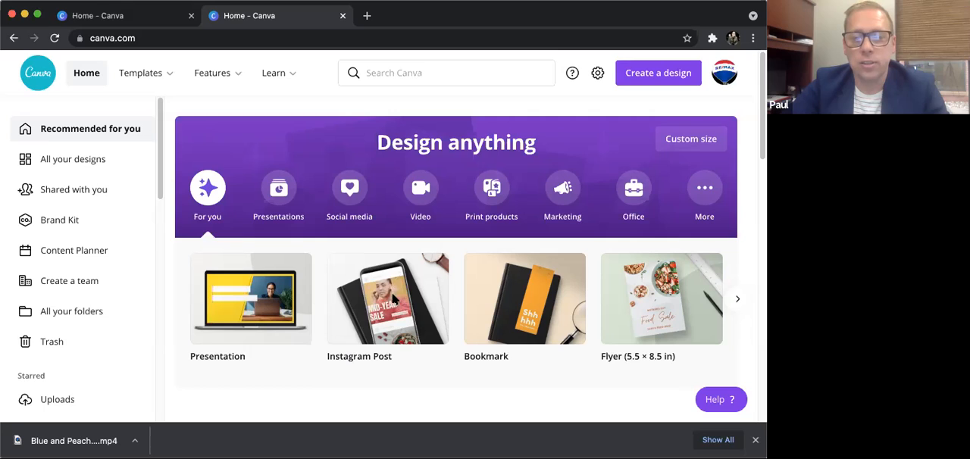
pyautogui.click(391, 297)
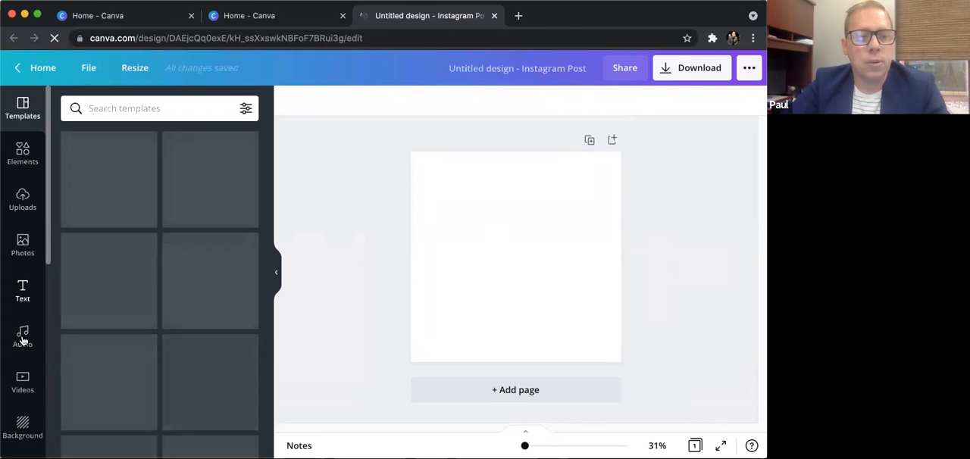
# - Look through the stock videos and the Record Yourself camera and microphone setup, and return to editing without recording
pyautogui.click(23, 379)
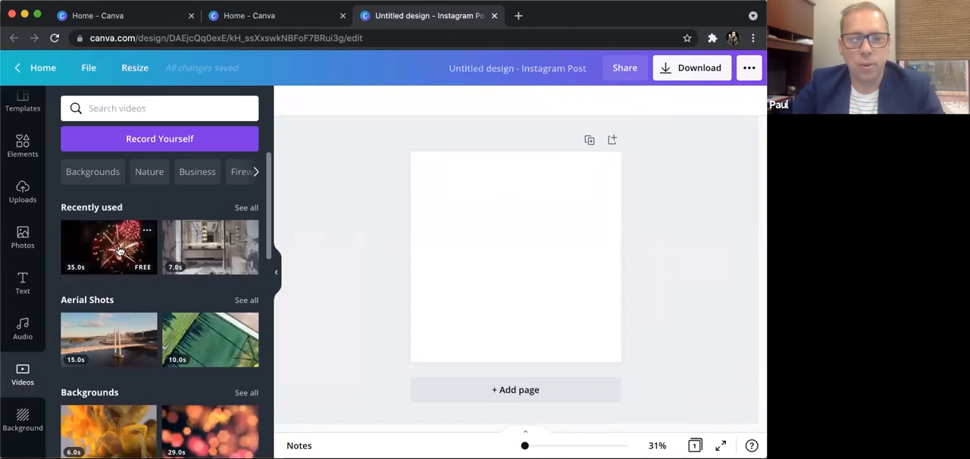
pyautogui.scroll(-1, 139, 365)
pyautogui.scroll(-1, 140, 364)
pyautogui.scroll(1, 145, 363)
pyautogui.scroll(-5, 151, 365)
pyautogui.scroll(10, 156, 367)
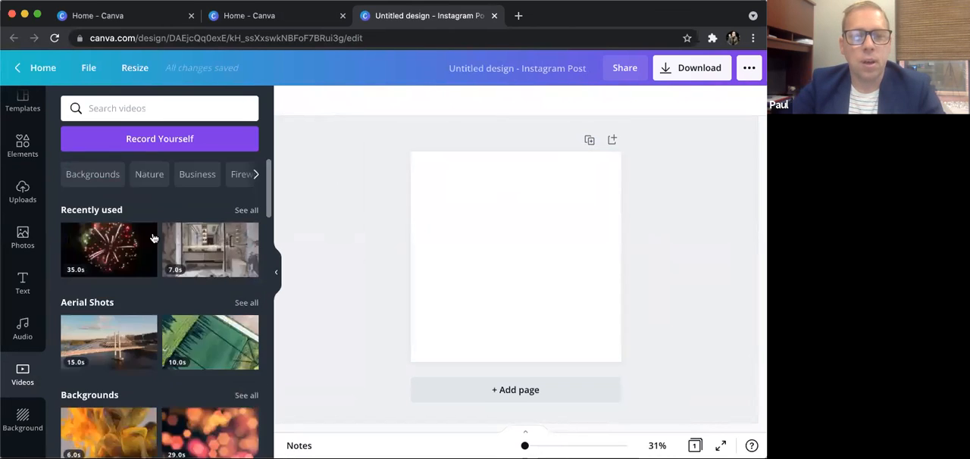
pyautogui.click(165, 138)
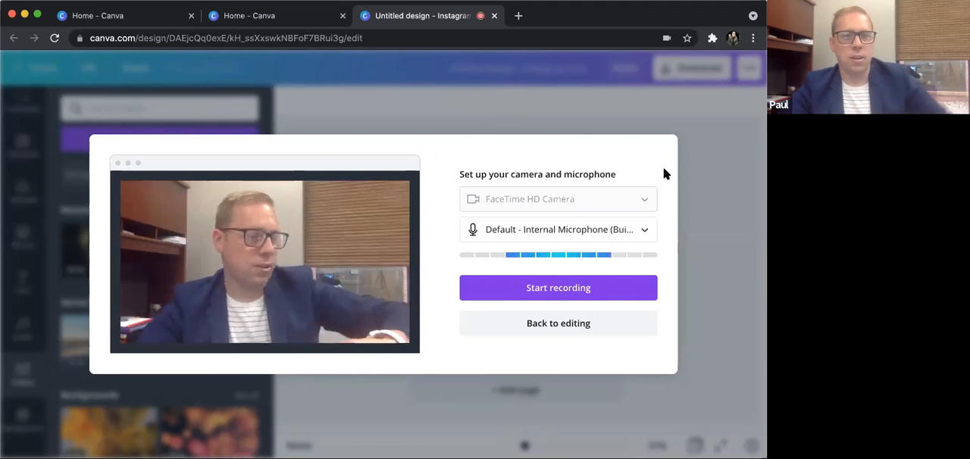
pyautogui.click(546, 322)
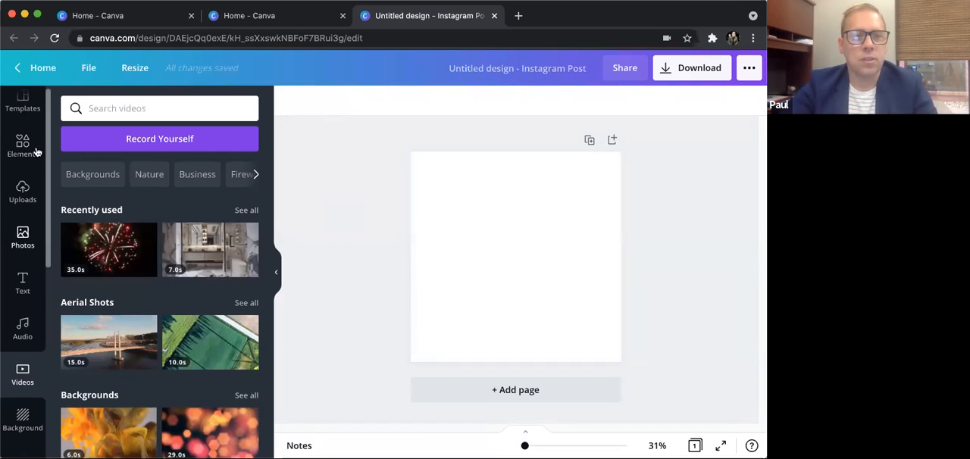
# - Browse the Instagram Post templates and apply the "BREAKING NEWS" template to the blank page
pyautogui.scroll(1, 27, 123)
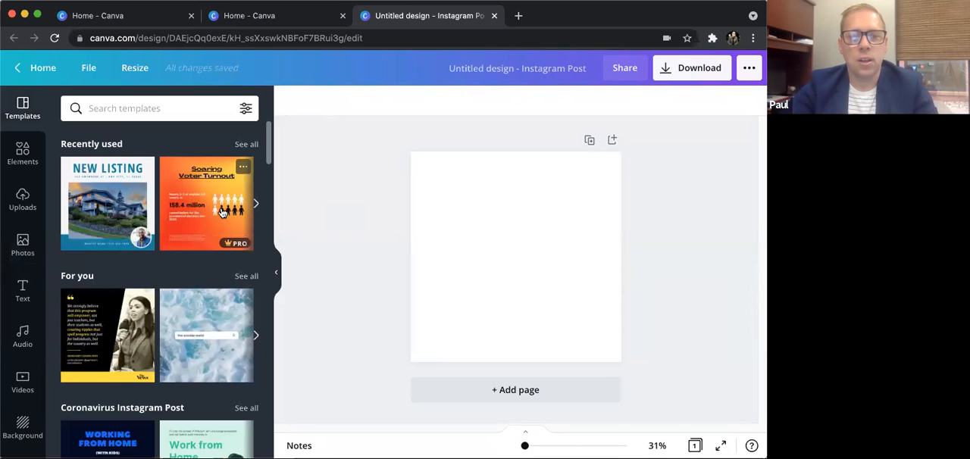
pyautogui.scroll(-1, 133, 280)
pyautogui.scroll(-3, 189, 311)
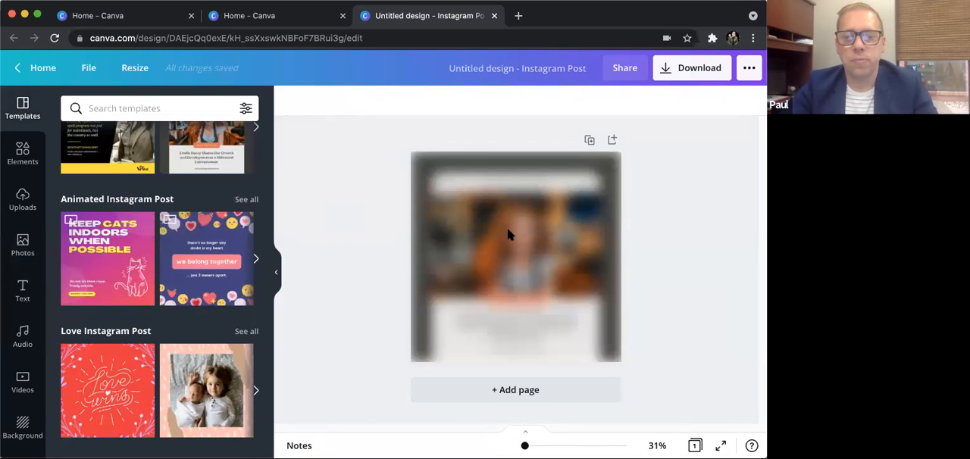
pyautogui.click(516, 235)
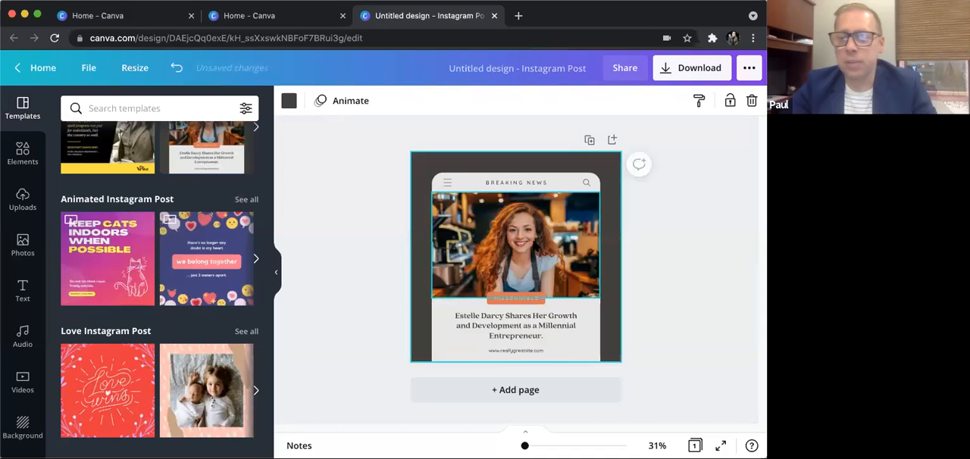
# - Delete the template's photo of the woman above the "MILLENNIALS" label
pyautogui.click(518, 240)
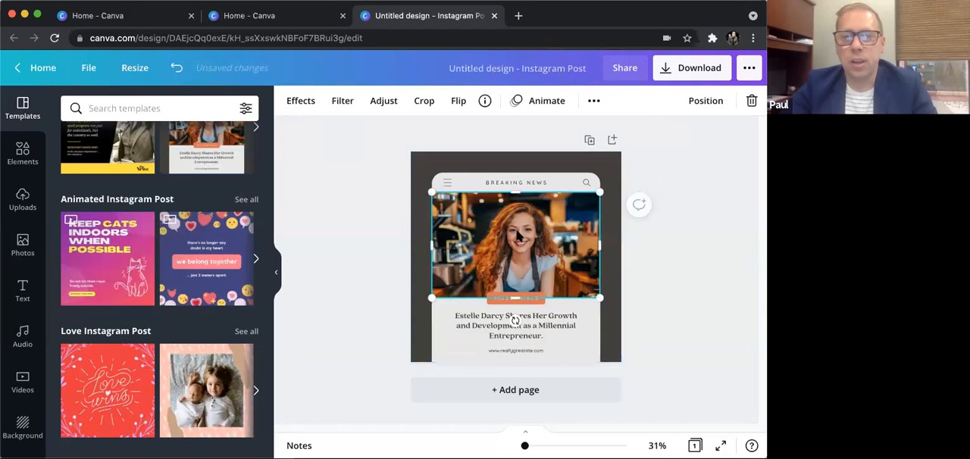
pyautogui.rightClick(518, 237)
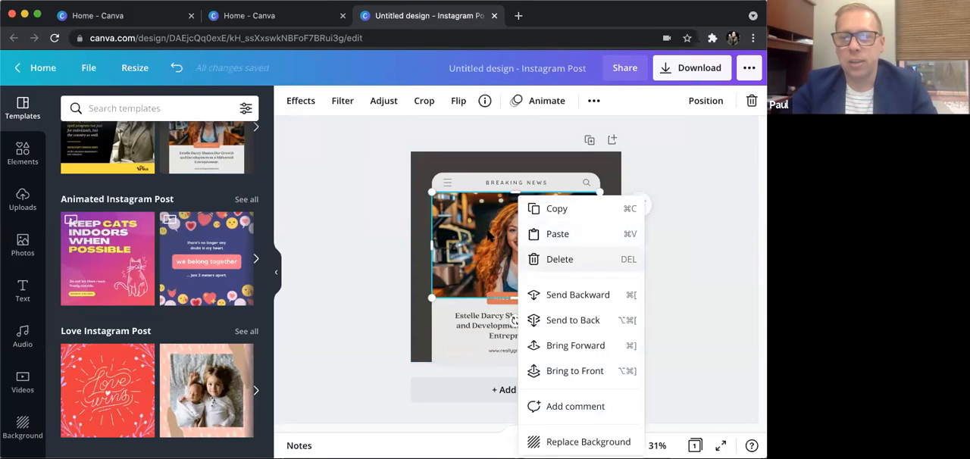
pyautogui.click(553, 259)
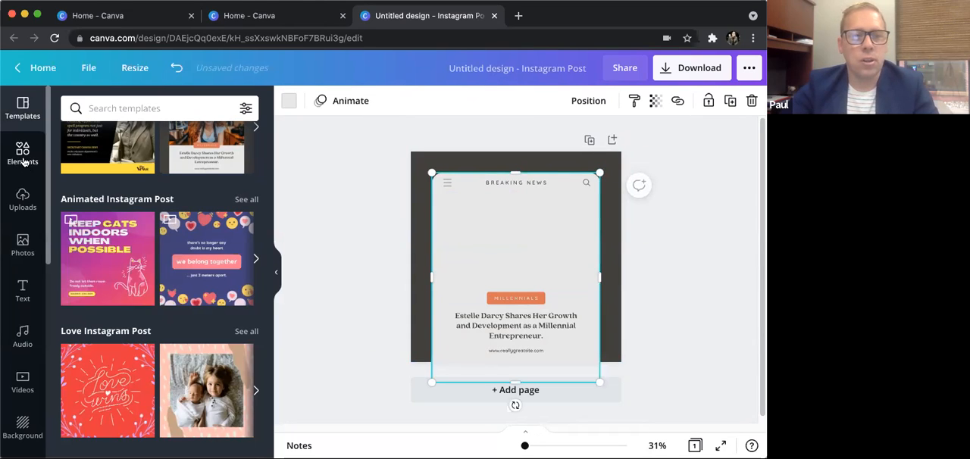
# - Look at the Lines & Shapes elements and search the elements for "frame"
pyautogui.click(23, 156)
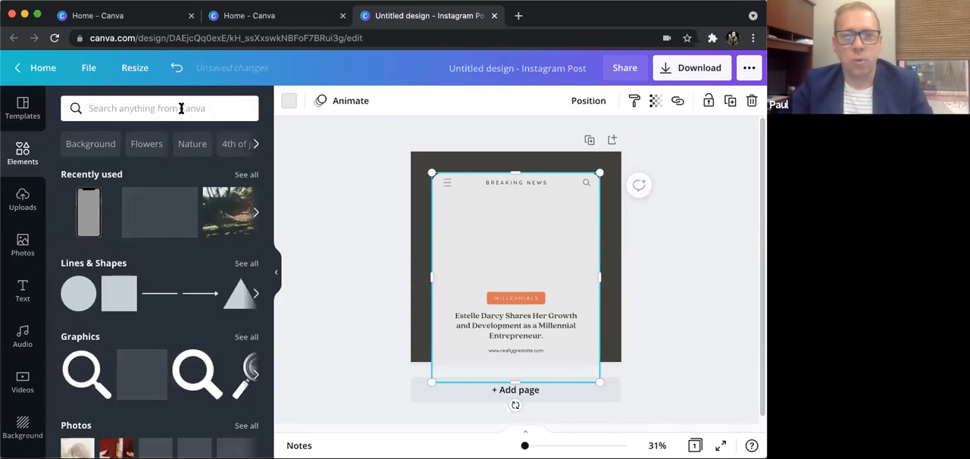
pyautogui.click(181, 108)
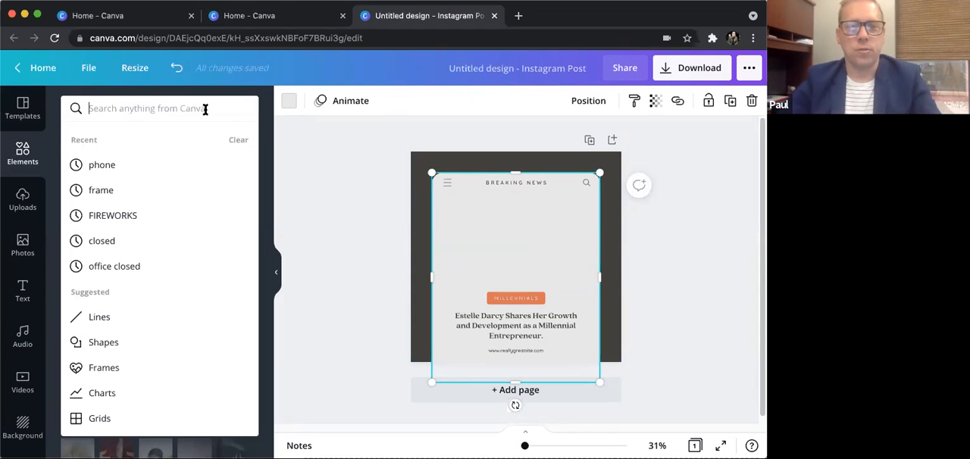
pyautogui.click(267, 106)
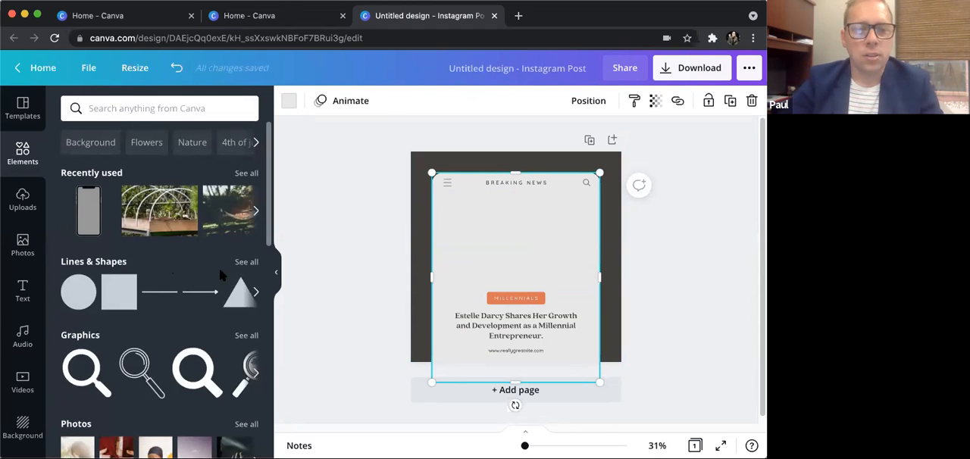
pyautogui.click(244, 262)
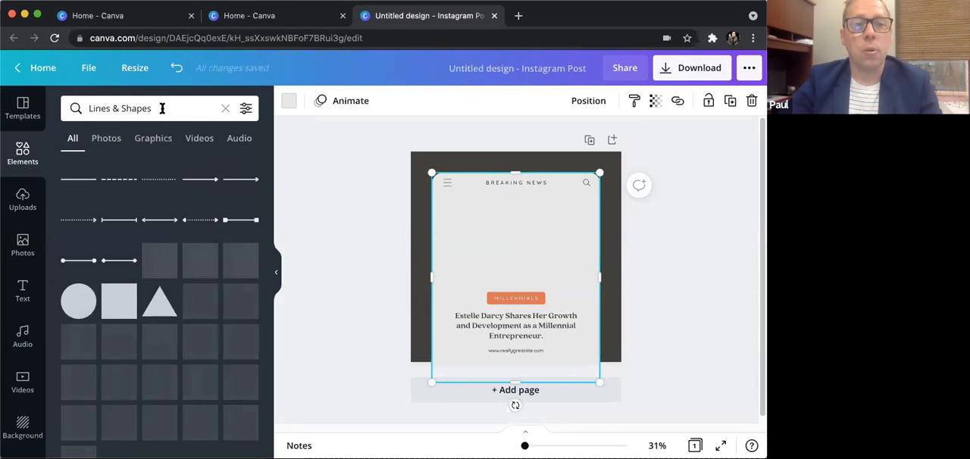
pyautogui.click(89, 106)
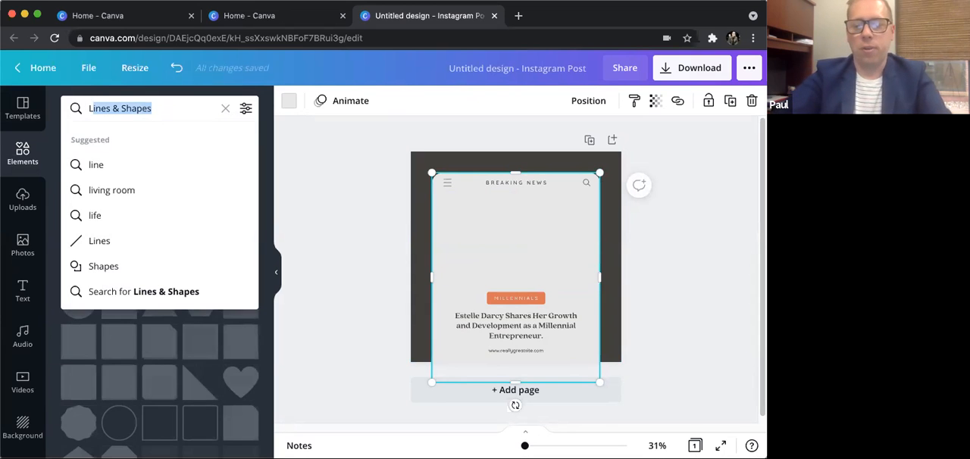
pyautogui.press('BackSpace')
pyautogui.write('frame')
pyautogui.press('Return')
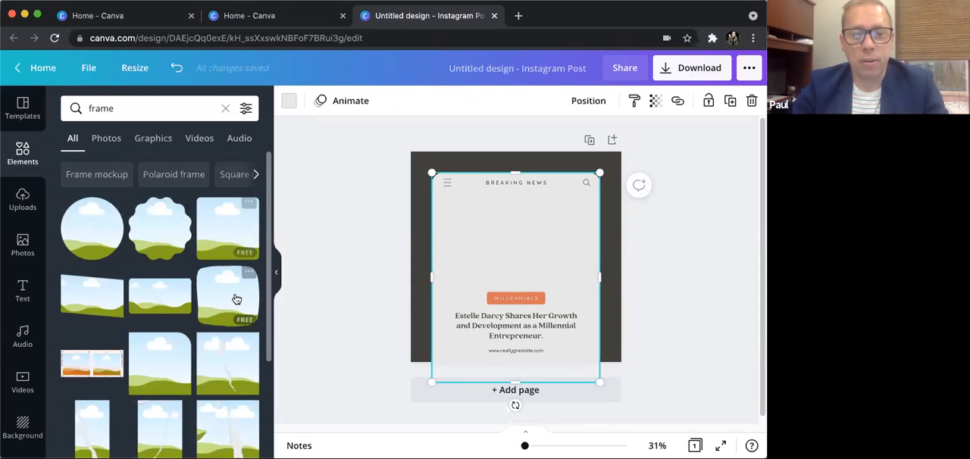
# - Add the white-bordered landscape frame and fit it between the "BREAKING NEWS" heading and the "MILLENNIALS" label
pyautogui.scroll(-4, 229, 296)
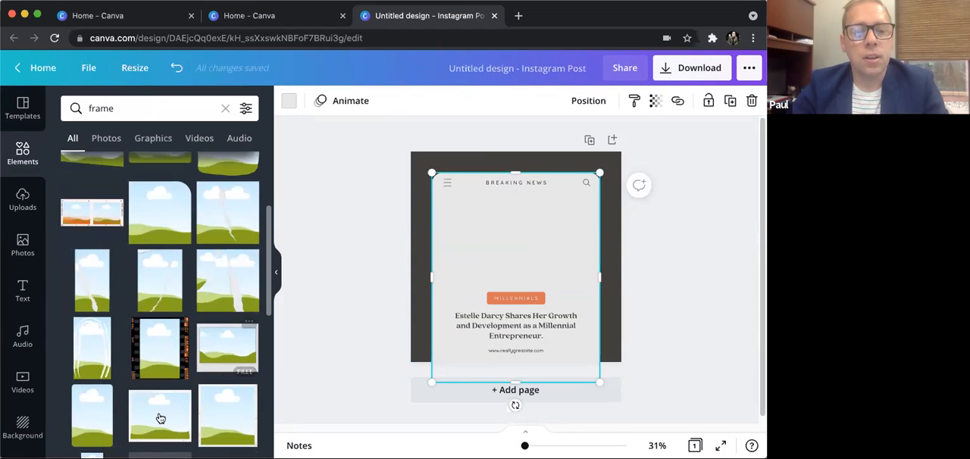
pyautogui.click(156, 419)
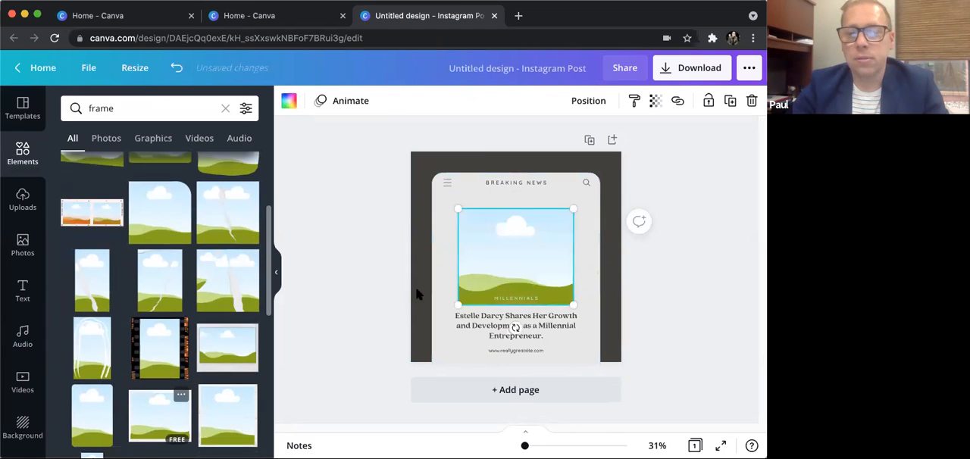
pyautogui.moveTo(495, 225); pyautogui.dragTo(576, 192)
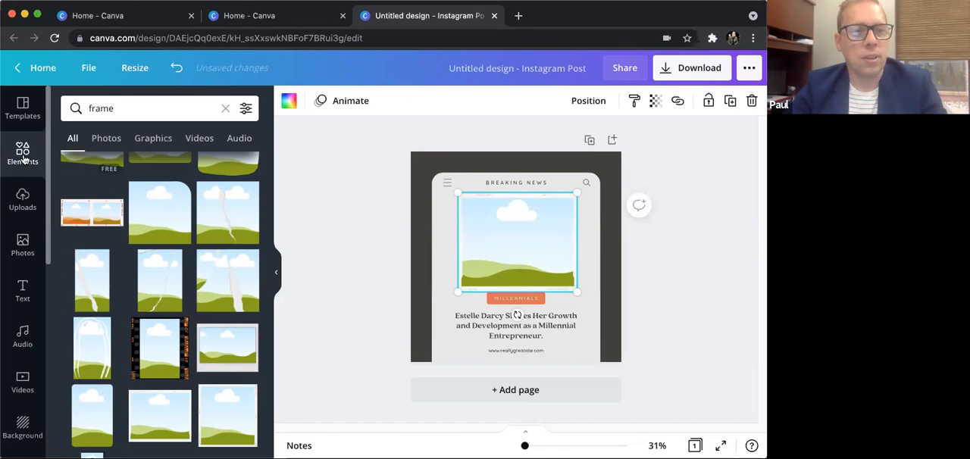
# - Record a webcam clip of about 13 seconds with the FaceTime HD Camera and finish the recording
pyautogui.click(22, 383)
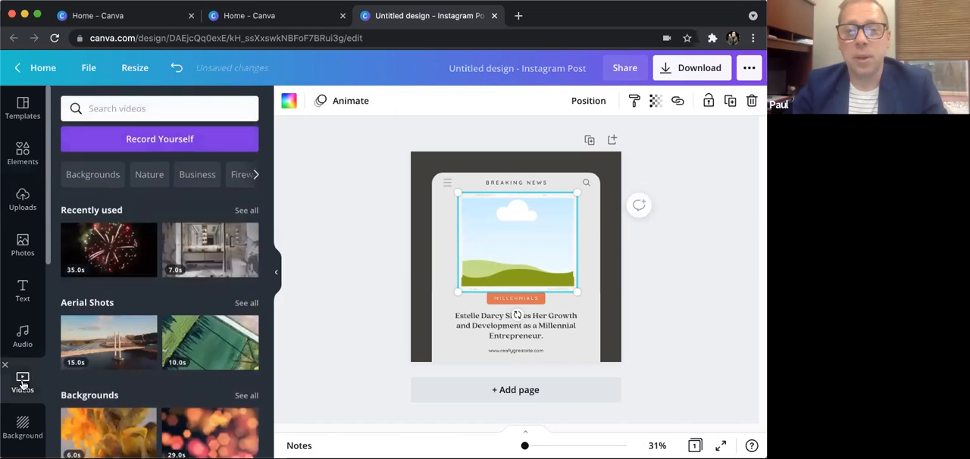
pyautogui.click(182, 137)
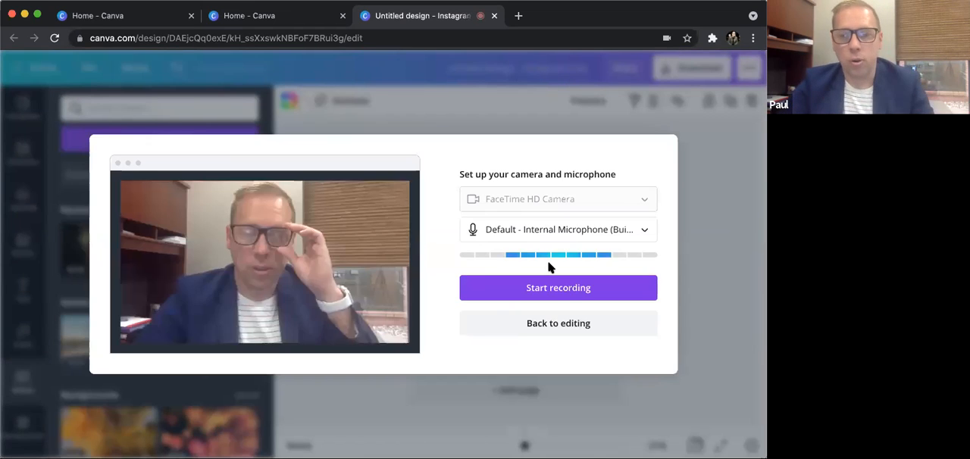
pyautogui.click(574, 292)
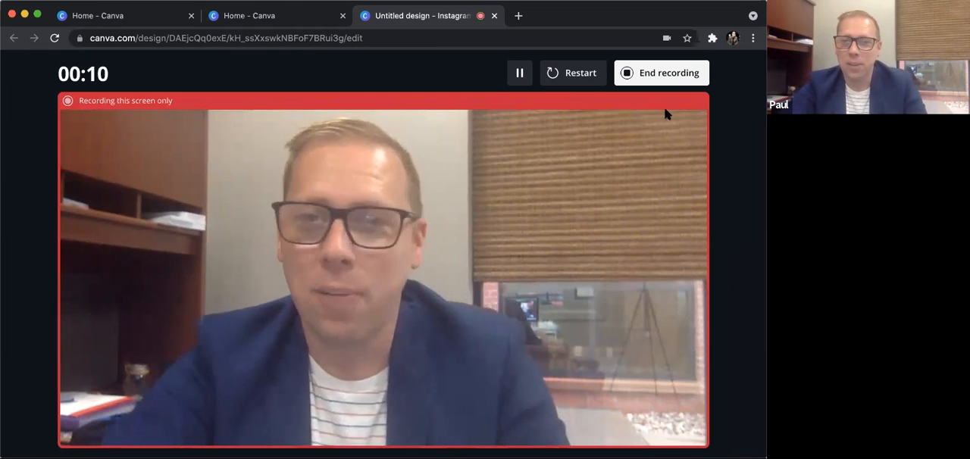
pyautogui.click(521, 75)
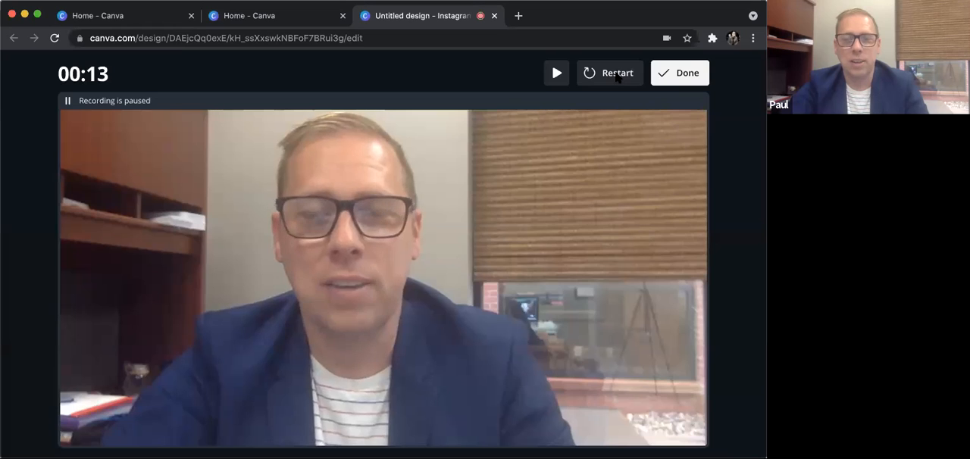
pyautogui.click(678, 74)
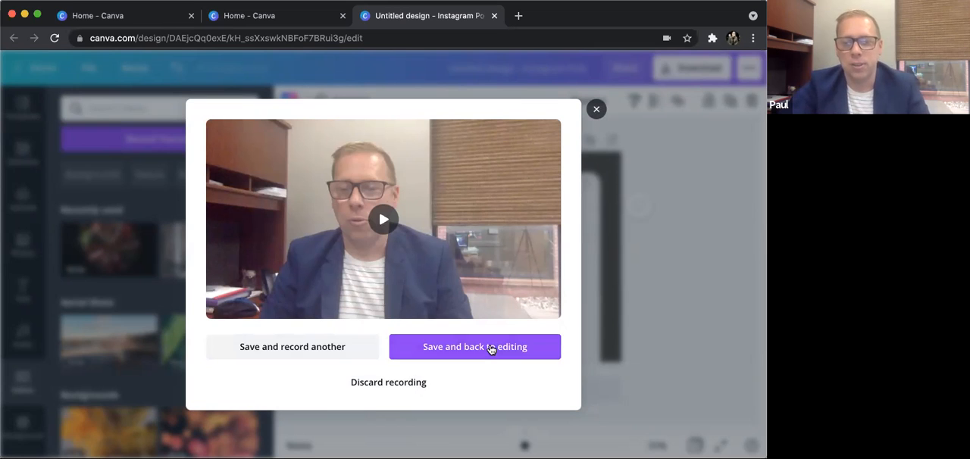
# - Save the recorded clip to the design and place it inside the white-bordered frame
pyautogui.click(491, 347)
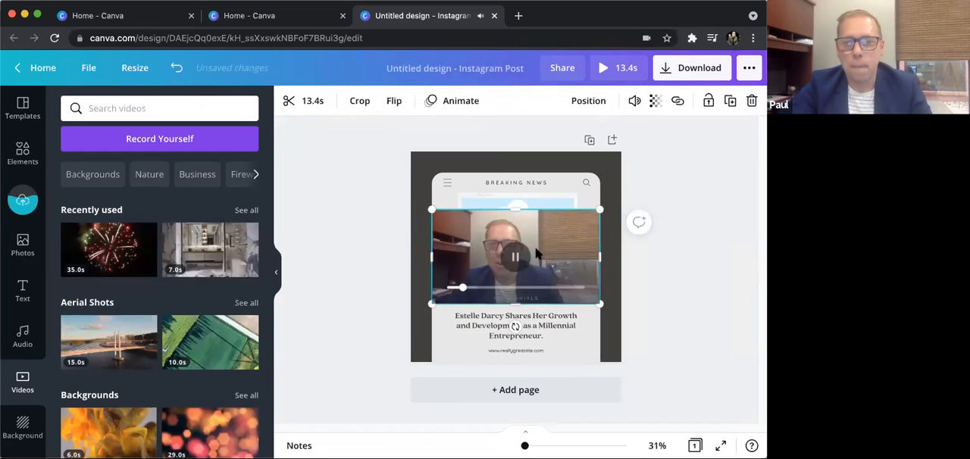
pyautogui.moveTo(597, 210)
pyautogui.mouseDown()
pyautogui.moveTo(550, 238)
pyautogui.moveTo(582, 220)
pyautogui.mouseUp()
pyautogui.moveTo(580, 278); pyautogui.dragTo(601, 260)
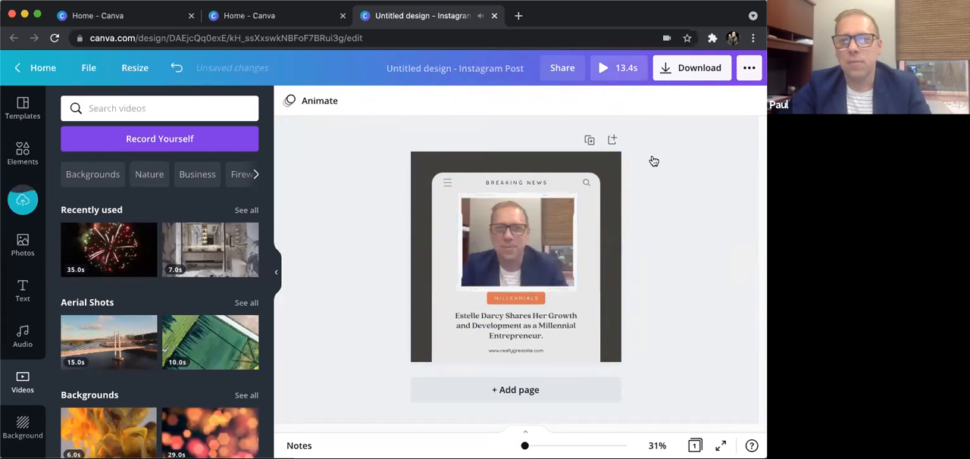
# - Preview the Instagram post with its recorded video, pause playback and close the preview
pyautogui.press('space')
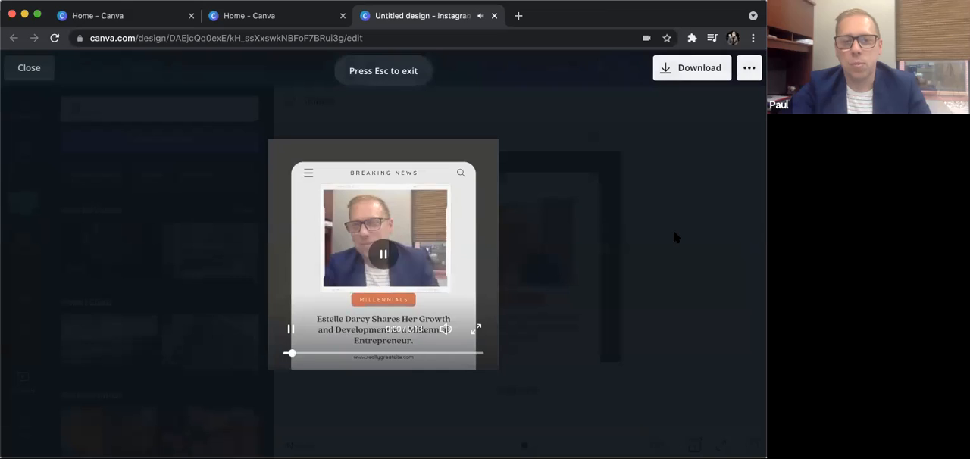
pyautogui.click(387, 255)
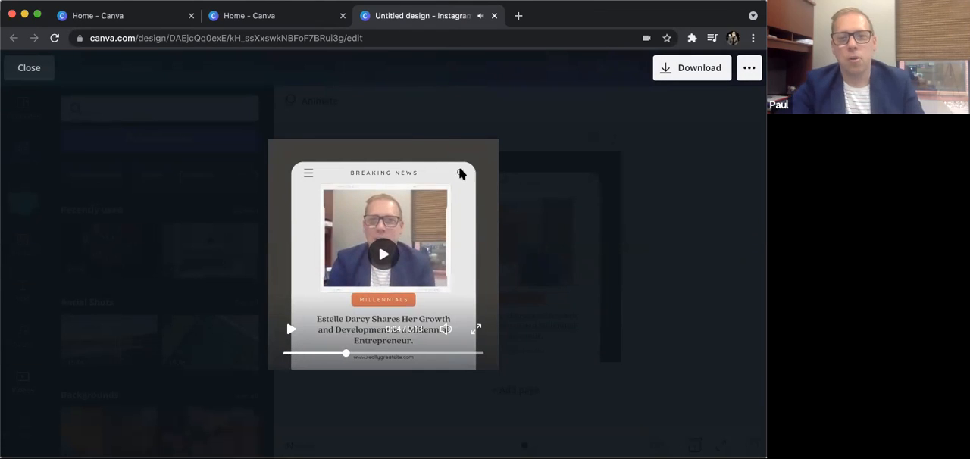
pyautogui.click(607, 213)
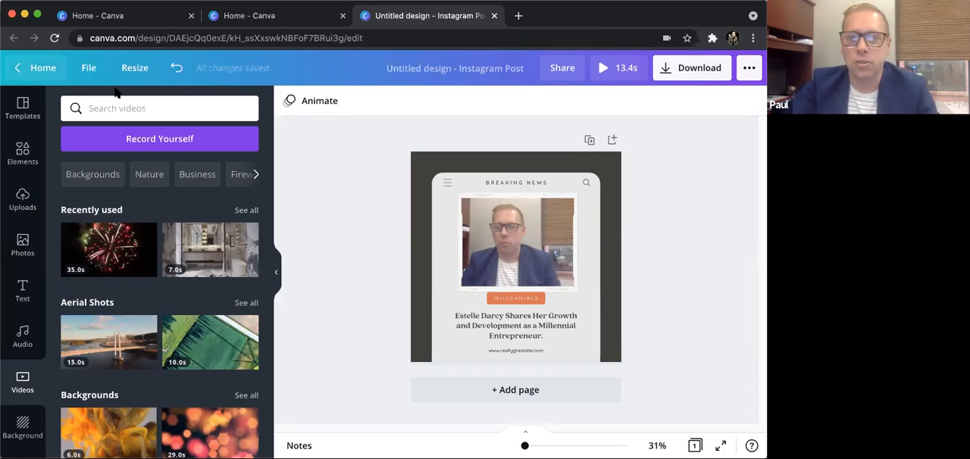
# - Leave the finished Instagram design, close its browser tab and create a new blank Instagram Post
pyautogui.click(41, 69)
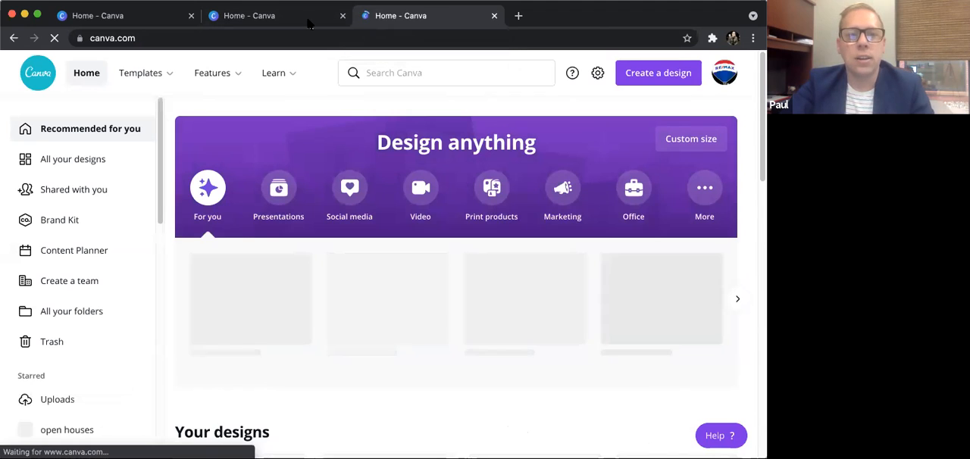
pyautogui.press('super+w')
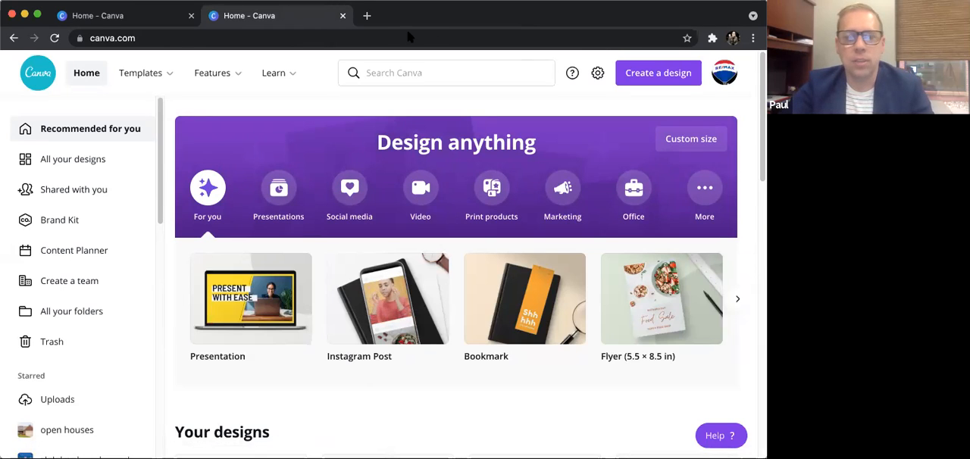
pyautogui.click(393, 311)
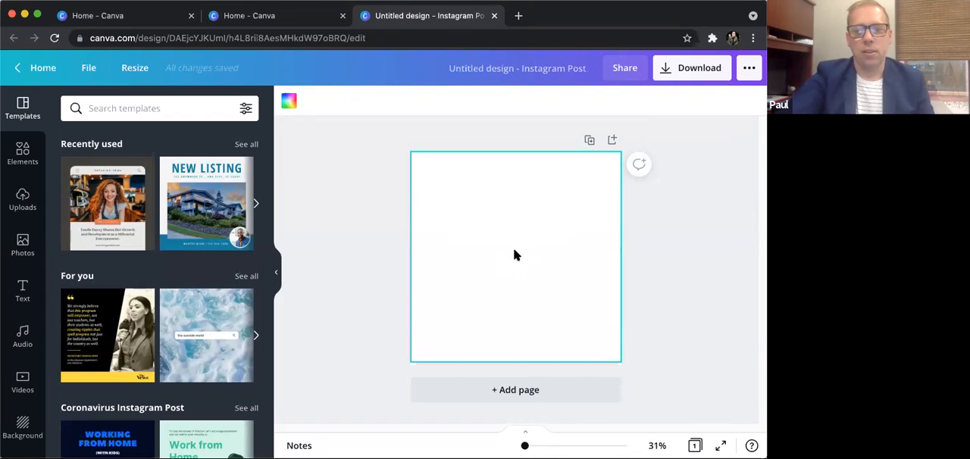
# - Add four black horizontal lines and space them out one above another across the blank page
pyautogui.press('l')
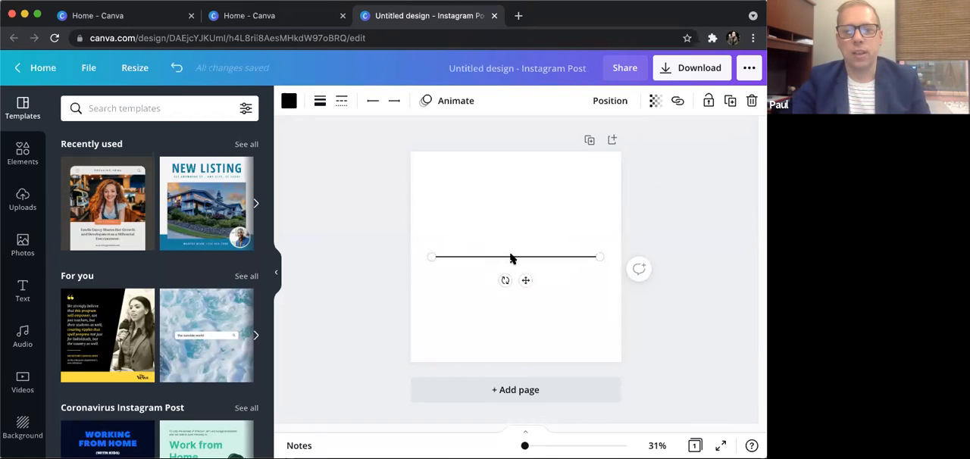
pyautogui.moveTo(511, 259); pyautogui.dragTo(512, 291)
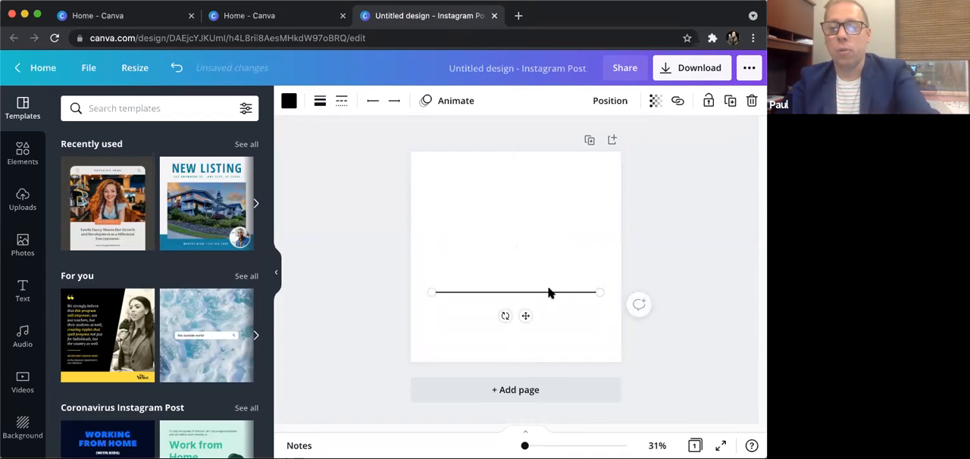
pyautogui.click(730, 103)
pyautogui.moveTo(548, 295); pyautogui.dragTo(541, 206)
pyautogui.press('l')
pyautogui.press('l')
pyautogui.moveTo(537, 256); pyautogui.dragTo(539, 232)
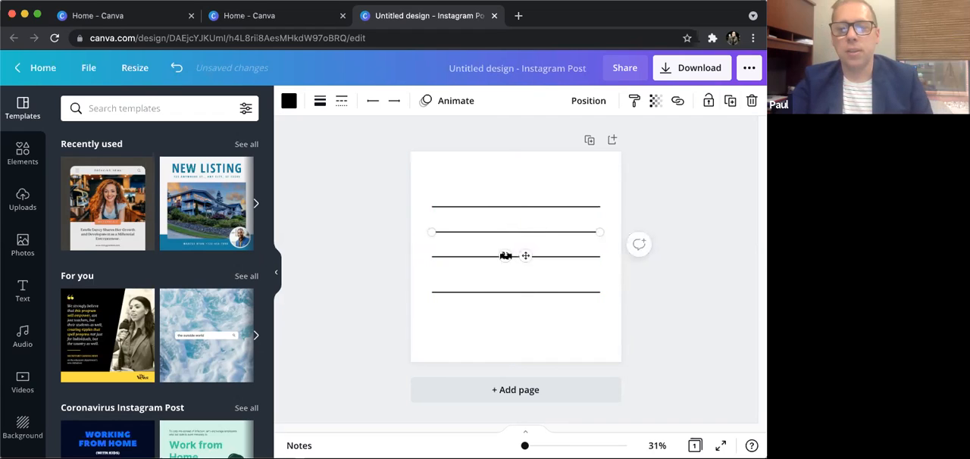
# - Rotate two of the lines to nearly vertical and place them side by side across the horizontals as a tic-tac-toe grid
pyautogui.moveTo(509, 257); pyautogui.dragTo(573, 242)
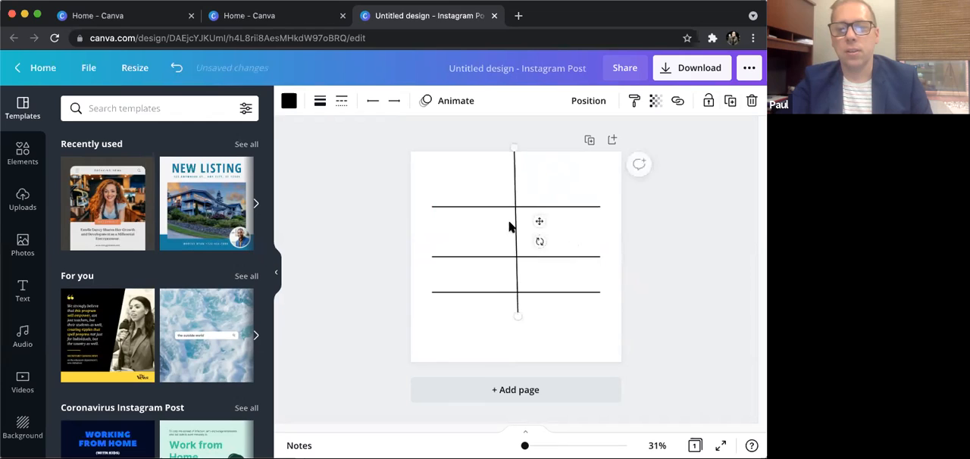
pyautogui.moveTo(499, 238); pyautogui.dragTo(481, 257)
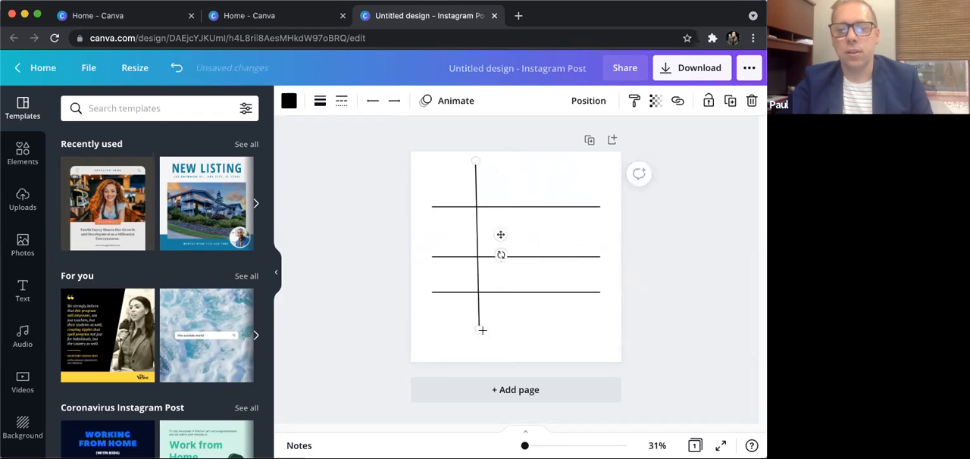
pyautogui.moveTo(499, 257); pyautogui.dragTo(537, 255)
pyautogui.click(537, 256)
pyautogui.moveTo(507, 280); pyautogui.dragTo(551, 238)
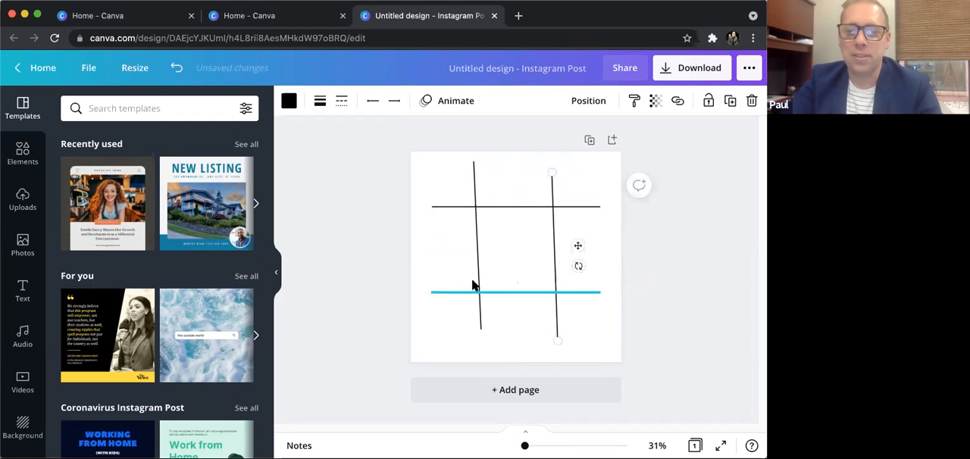
pyautogui.click(477, 255)
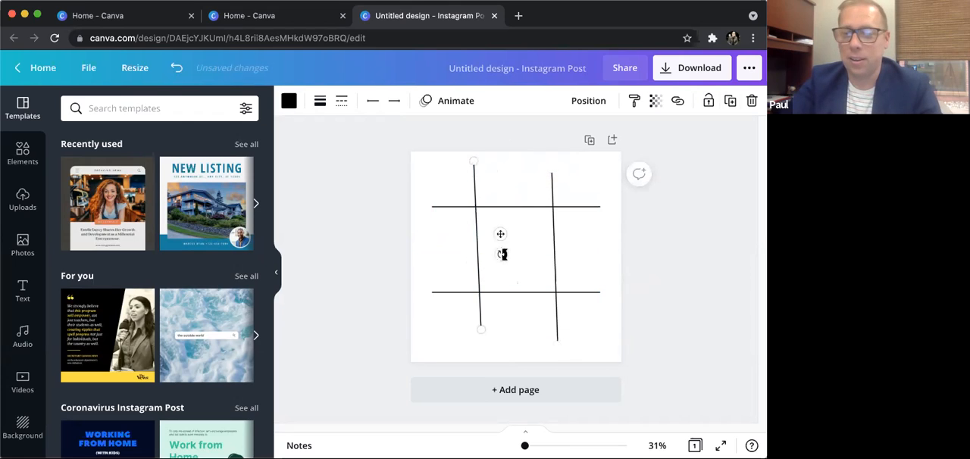
pyautogui.moveTo(500, 255); pyautogui.dragTo(478, 231)
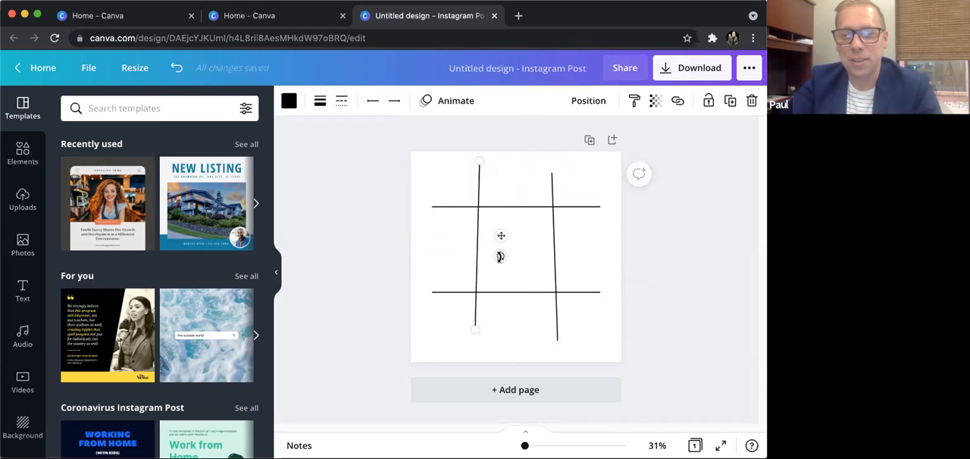
pyautogui.moveTo(501, 254); pyautogui.dragTo(503, 254)
# - Shift all four grid lines down the page to leave heading space, with the two horizontals closer together
pyautogui.click(508, 292)
pyautogui.moveTo(508, 299); pyautogui.dragTo(509, 332)
pyautogui.moveTo(492, 209); pyautogui.dragTo(498, 243)
pyautogui.click(478, 274)
pyautogui.moveTo(477, 274); pyautogui.dragTo(478, 297)
pyautogui.moveTo(553, 225); pyautogui.dragTo(552, 235)
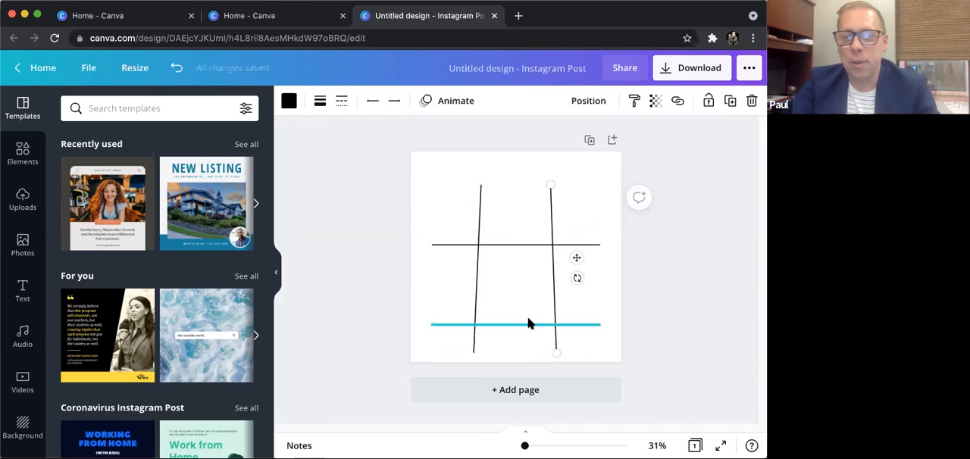
pyautogui.moveTo(528, 324); pyautogui.dragTo(522, 300)
# - Rotate the grid's left vertical line so it leans in the same direction as the right one
pyautogui.click(501, 279)
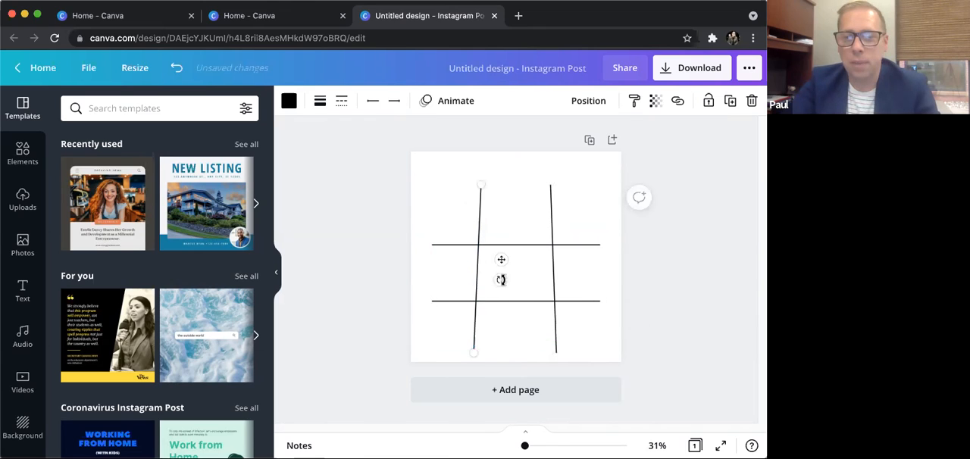
pyautogui.moveTo(500, 278); pyautogui.dragTo(500, 277)
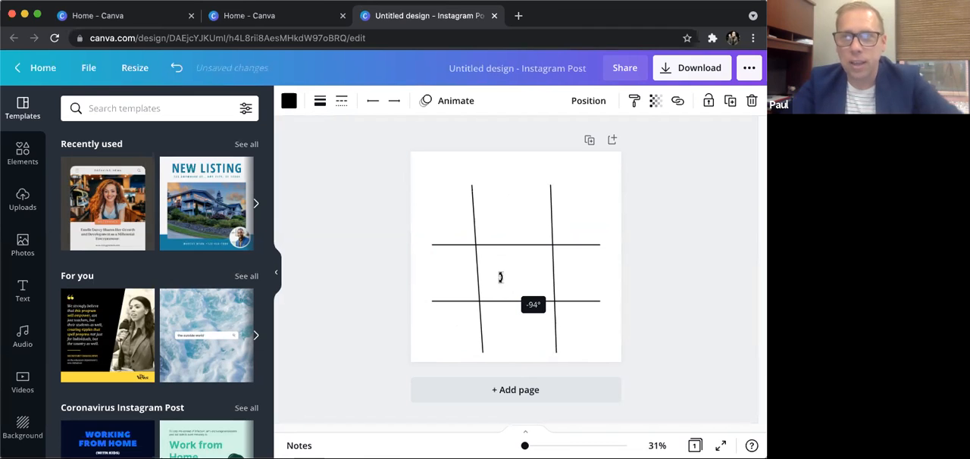
pyautogui.moveTo(498, 277); pyautogui.dragTo(500, 277)
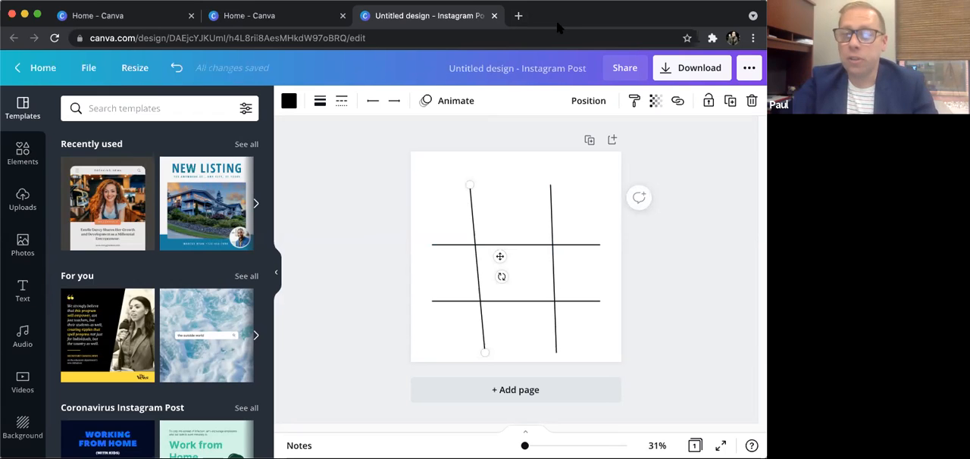
# - Add a heading text box and move it above the grid near the page's upper edge
pyautogui.click(23, 292)
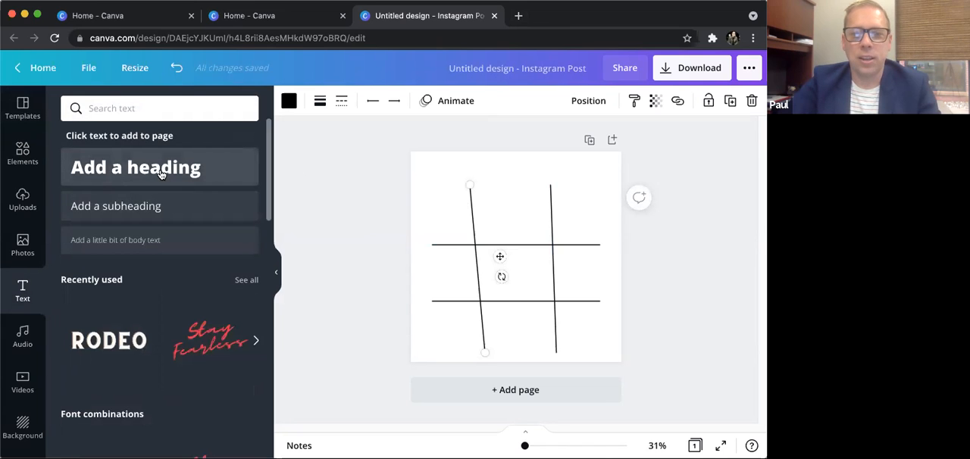
pyautogui.click(160, 175)
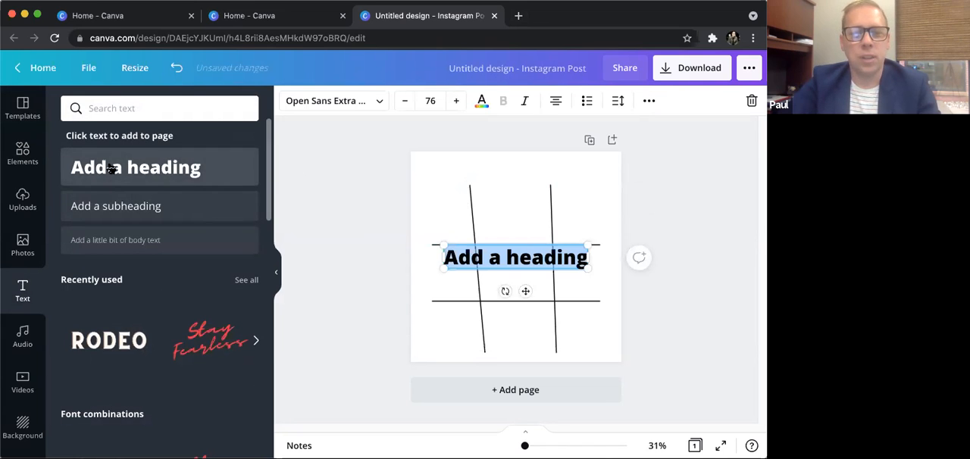
pyautogui.doubleClick(523, 258)
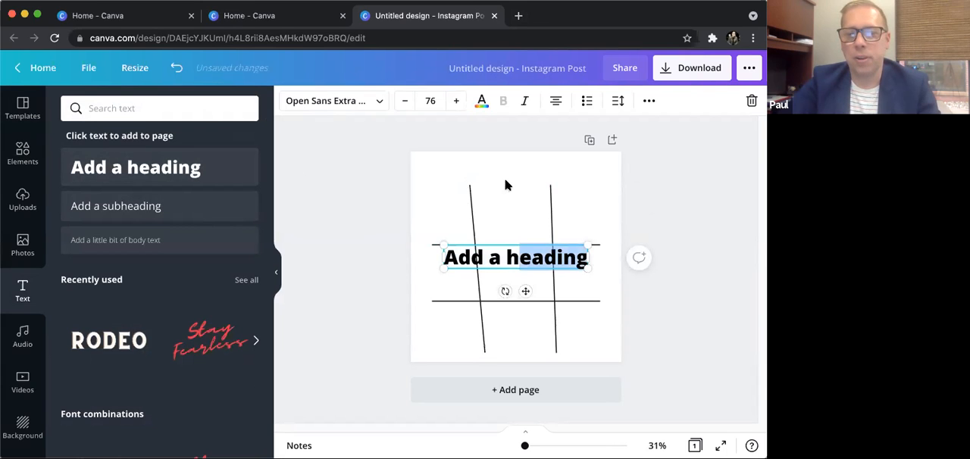
pyautogui.moveTo(503, 241); pyautogui.dragTo(500, 161)
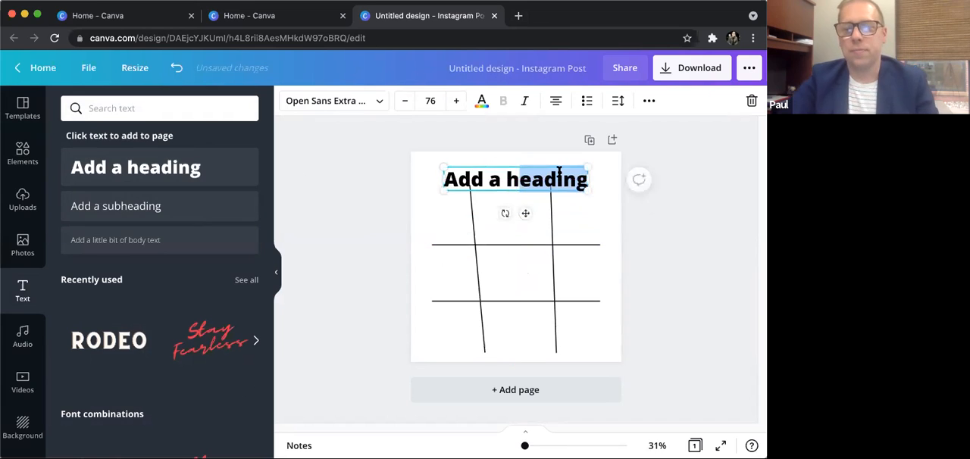
# - Replace the heading's placeholder text with "You Can Only Choose 3"
pyautogui.write('You')
pyautogui.press('BackSpace')
pyautogui.press('BackSpace')
pyautogui.press('BackSpace')
pyautogui.press('BackSpace')
pyautogui.press('BackSpace')
pyautogui.press('BackSpace')
pyautogui.press('BackSpace')
pyautogui.press('BackSpace')
pyautogui.press('BackSpace')
pyautogui.press('BackSpace')
pyautogui.write('Yiu')
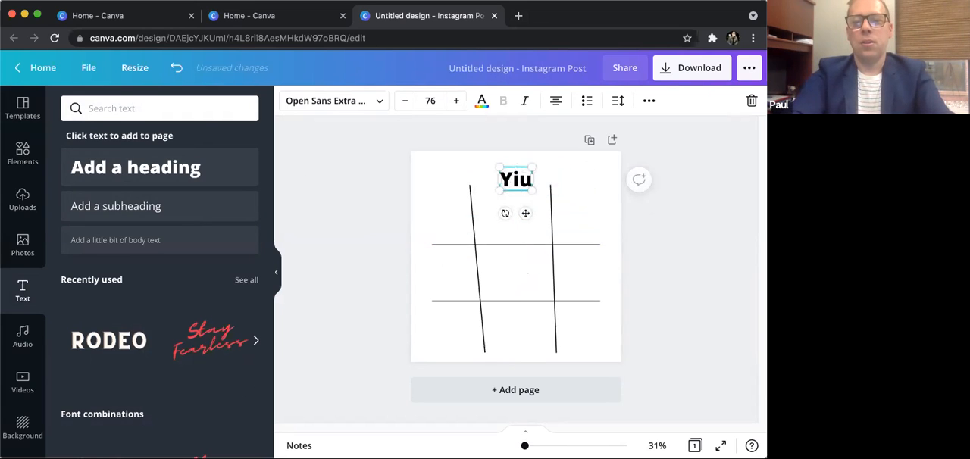
pyautogui.press('BackSpace')
pyautogui.press('BackSpace')
pyautogui.write('ou Can ONly')
pyautogui.press('BackSpace')
pyautogui.press('BackSpace')
pyautogui.press('BackSpace')
pyautogui.write('nly Ke')
pyautogui.press('BackSpace')
pyautogui.press('BackSpace')
pyautogui.write('Choose 3')
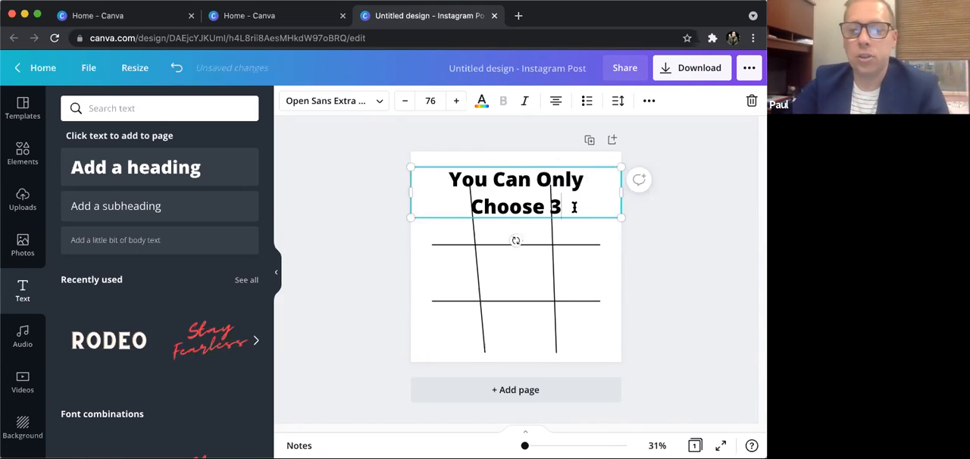
# - Reduce the whole heading's font size to 58 so it fits on one line
pyautogui.moveTo(570, 204); pyautogui.dragTo(449, 179)
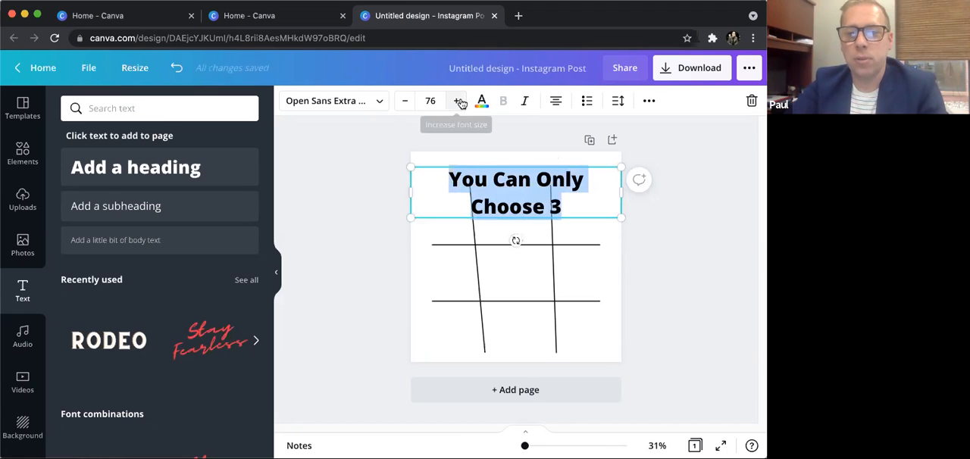
pyautogui.click(405, 100)
pyautogui.click(404, 101)
pyautogui.click(404, 101)
pyautogui.click(405, 101)
pyautogui.click(405, 102)
pyautogui.click(406, 102)
pyautogui.click(407, 104)
pyautogui.click(407, 104)
pyautogui.click(406, 103)
pyautogui.click(407, 104)
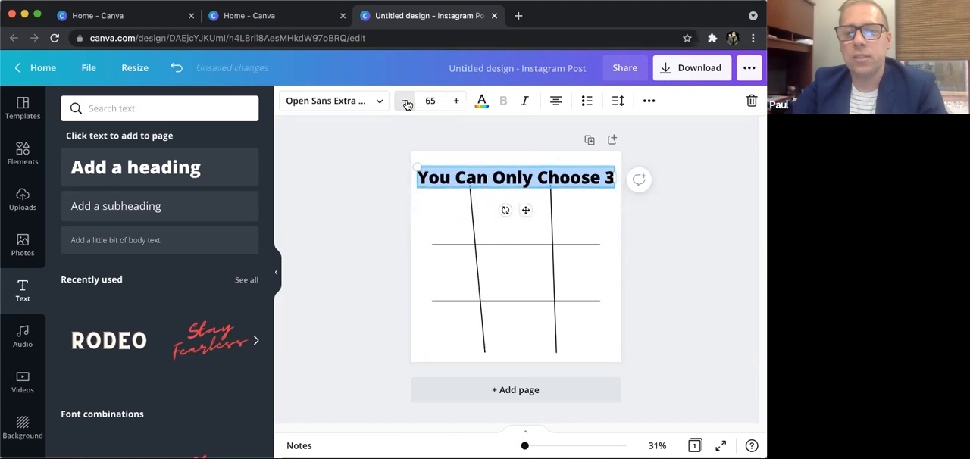
pyautogui.click(407, 104)
pyautogui.click(407, 104)
pyautogui.click(407, 104)
pyautogui.click(407, 104)
pyautogui.click(407, 103)
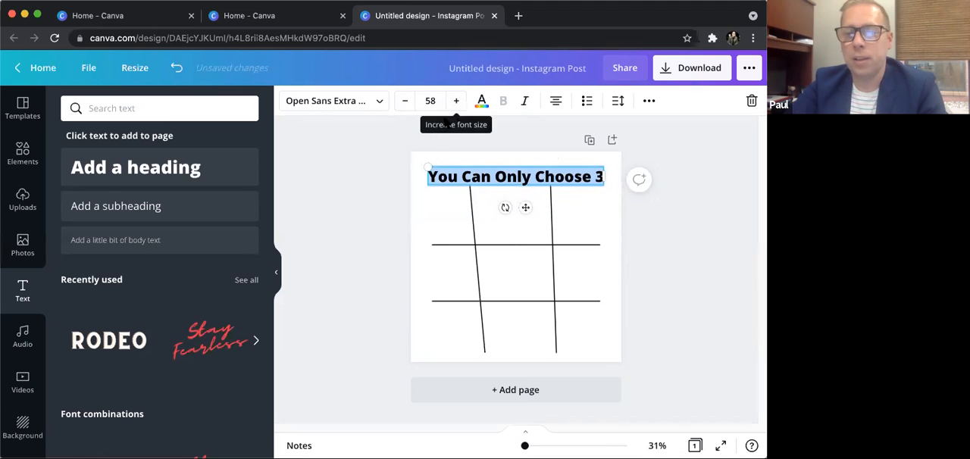
# - Change the heading's font to the uploaded Gotham Bold
pyautogui.click(381, 103)
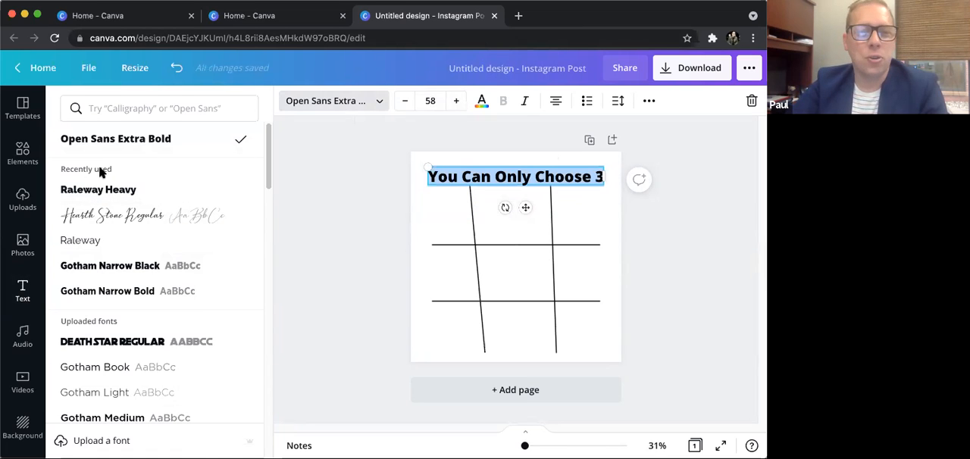
pyautogui.scroll(-1, 99, 278)
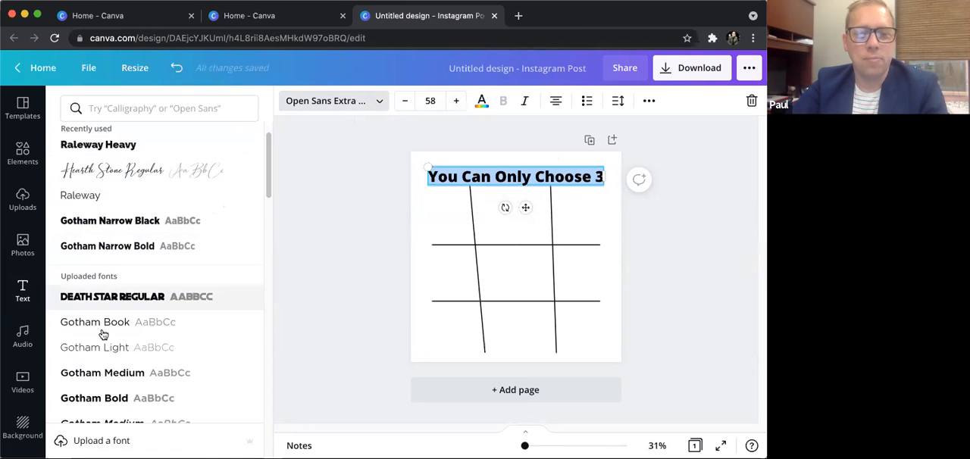
pyautogui.scroll(-2, 104, 348)
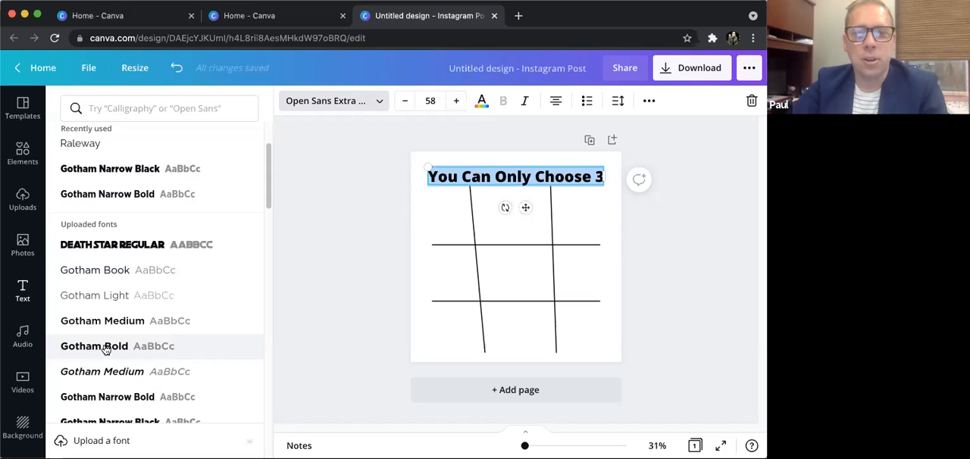
pyautogui.click(105, 349)
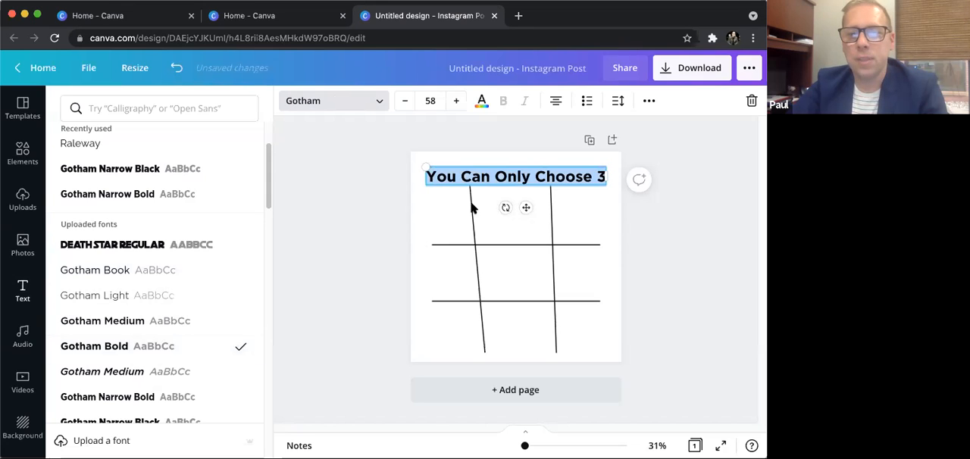
pyautogui.click(664, 244)
# - Shorten both vertical grid lines and align them so their upper ends sit below the heading
pyautogui.click(483, 341)
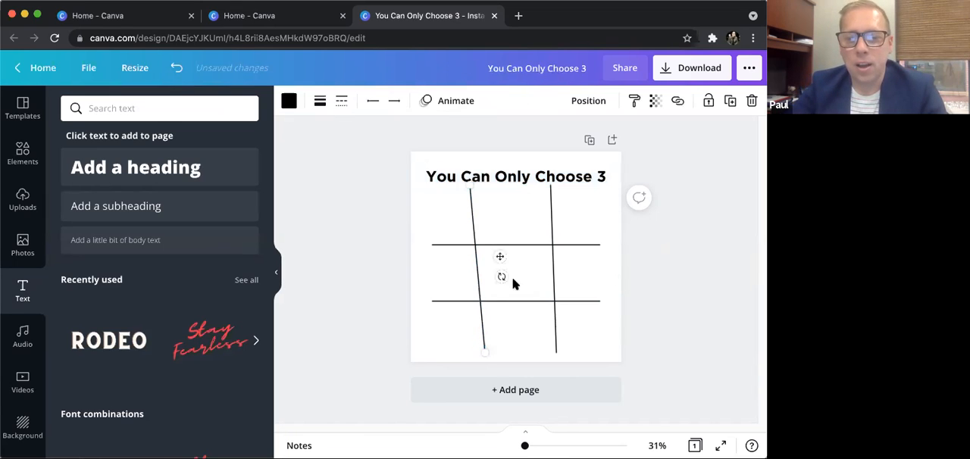
pyautogui.moveTo(500, 277); pyautogui.dragTo(501, 277)
pyautogui.moveTo(472, 185); pyautogui.dragTo(474, 196)
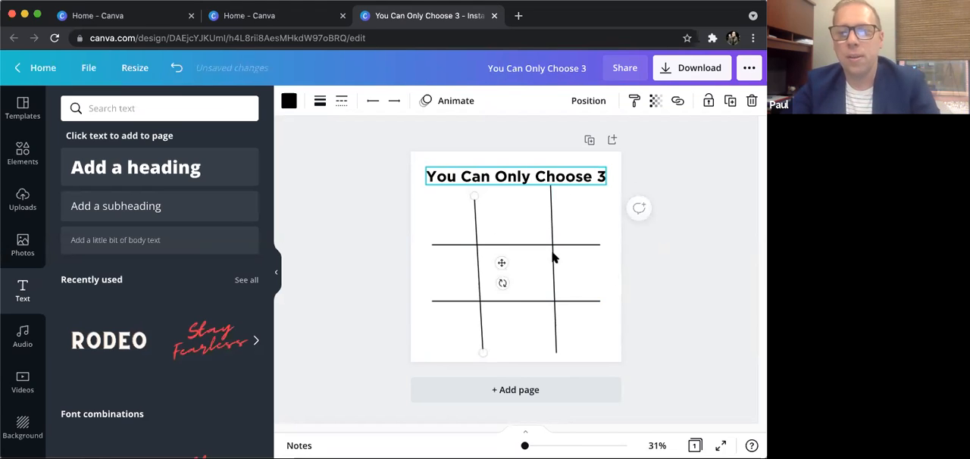
pyautogui.click(557, 348)
pyautogui.moveTo(555, 346); pyautogui.dragTo(555, 345)
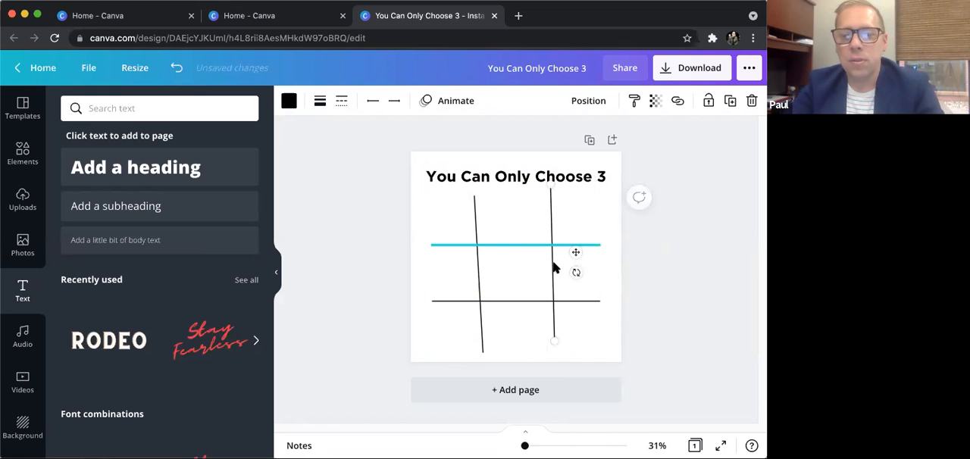
pyautogui.moveTo(552, 263); pyautogui.dragTo(548, 271)
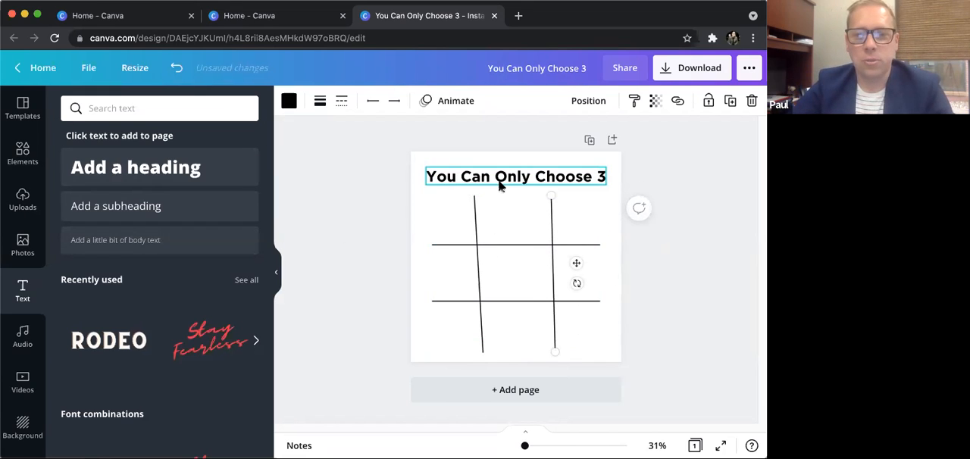
# - Search the photo library for "outdoor kitchen"
pyautogui.click(23, 242)
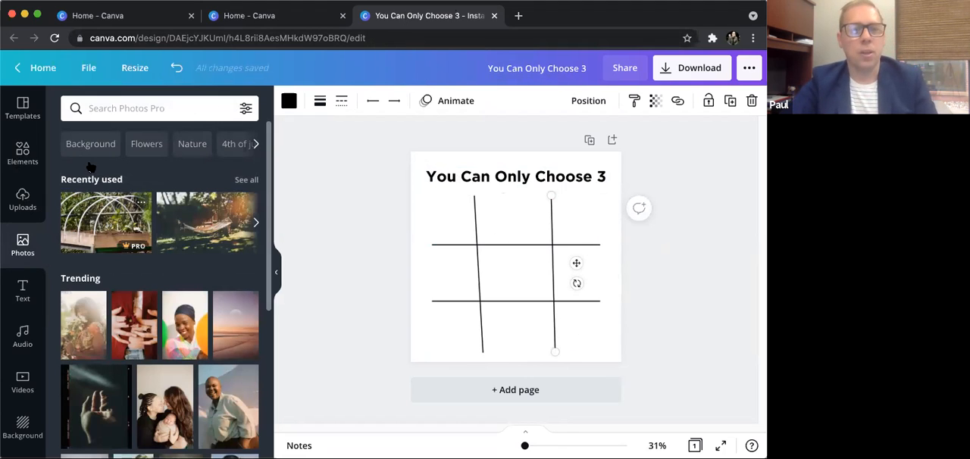
pyautogui.click(160, 109)
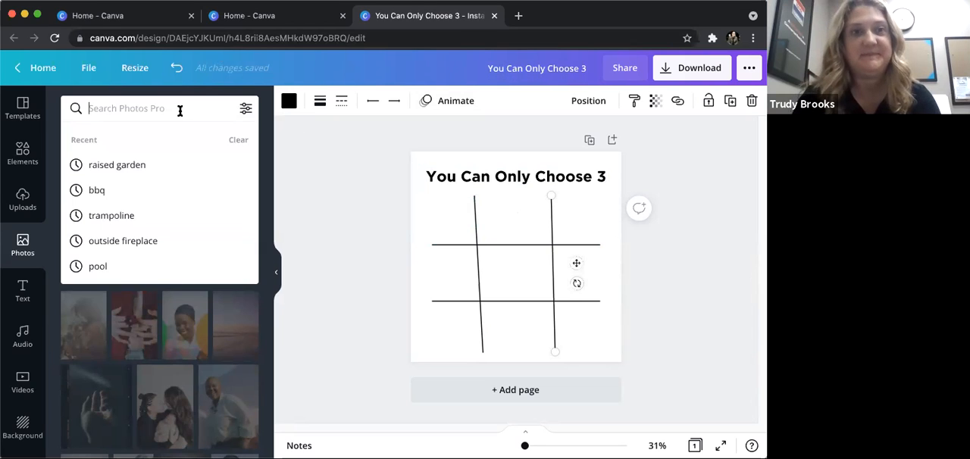
pyautogui.write('out')
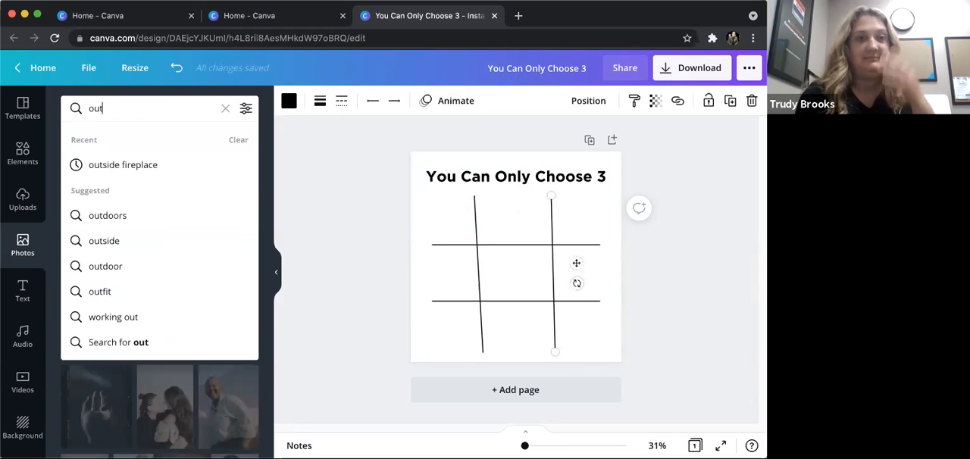
pyautogui.write('door kitche')
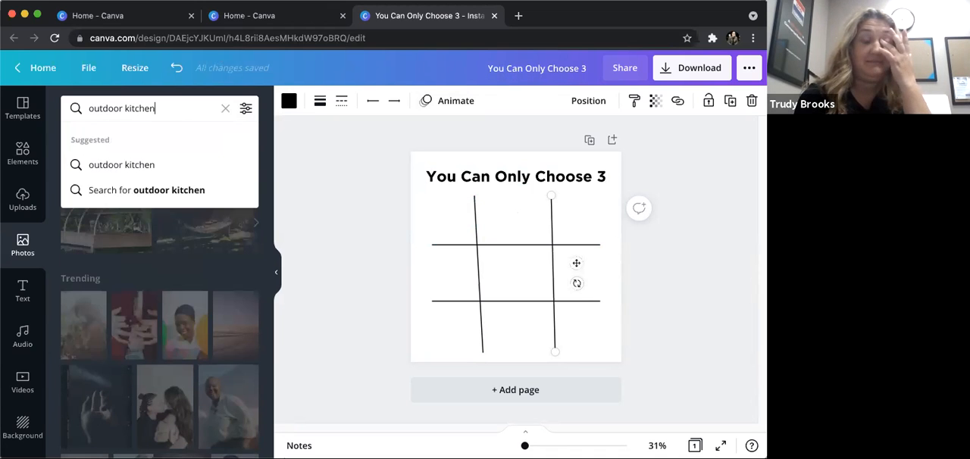
pyautogui.write('n')
pyautogui.press('Return')
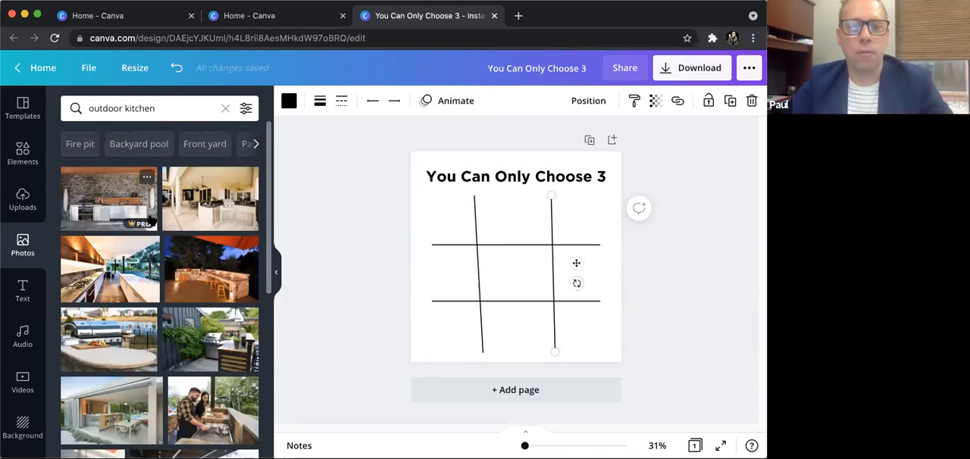
# - Add the bright covered-patio kitchen photo and shrink it to fit the grid's upper-left cell
pyautogui.click(209, 198)
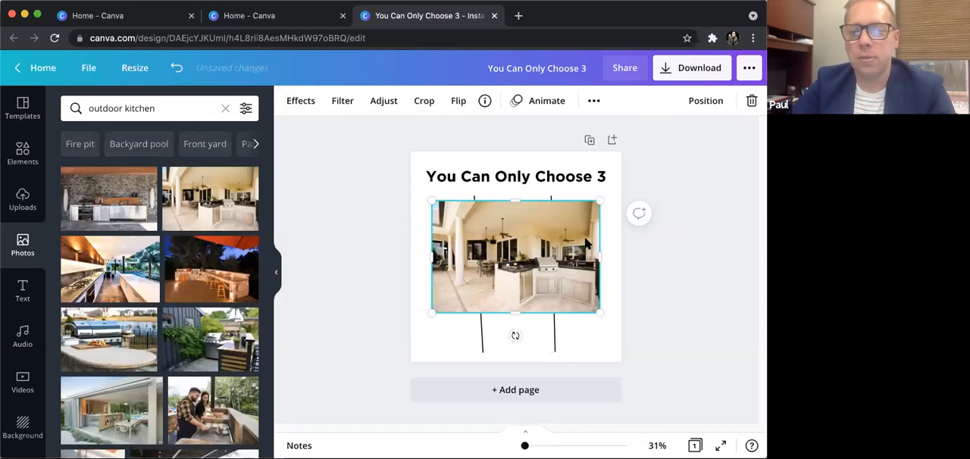
pyautogui.moveTo(589, 209); pyautogui.dragTo(439, 212)
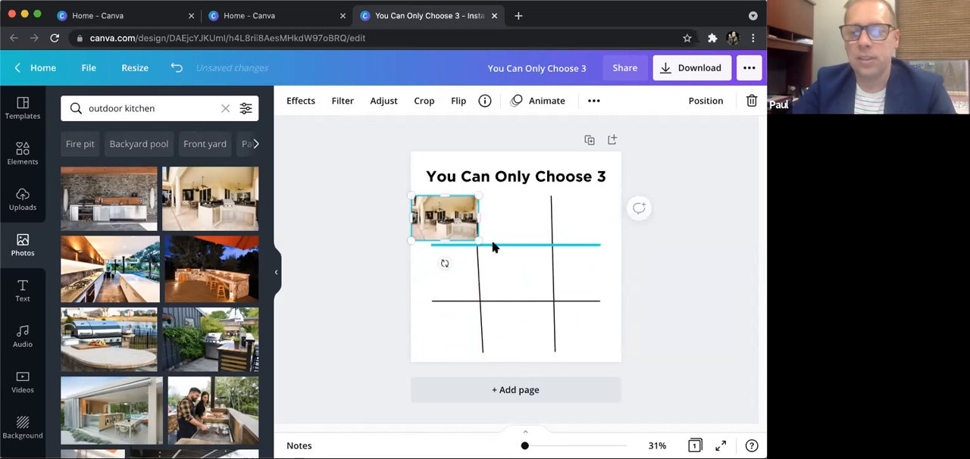
pyautogui.click(691, 197)
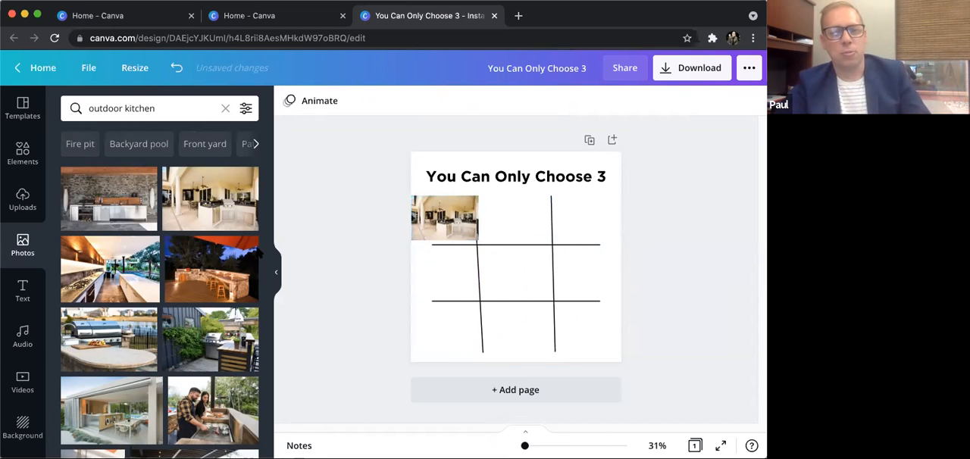
# - Replace the photo search with "Fancy bedroom"
pyautogui.moveTo(159, 108); pyautogui.dragTo(77, 108)
pyautogui.press('BackSpace')
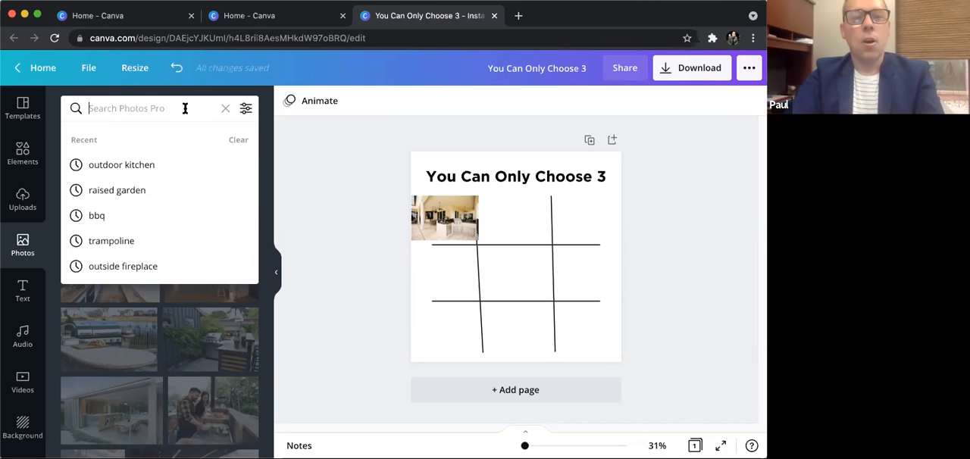
pyautogui.write('F')
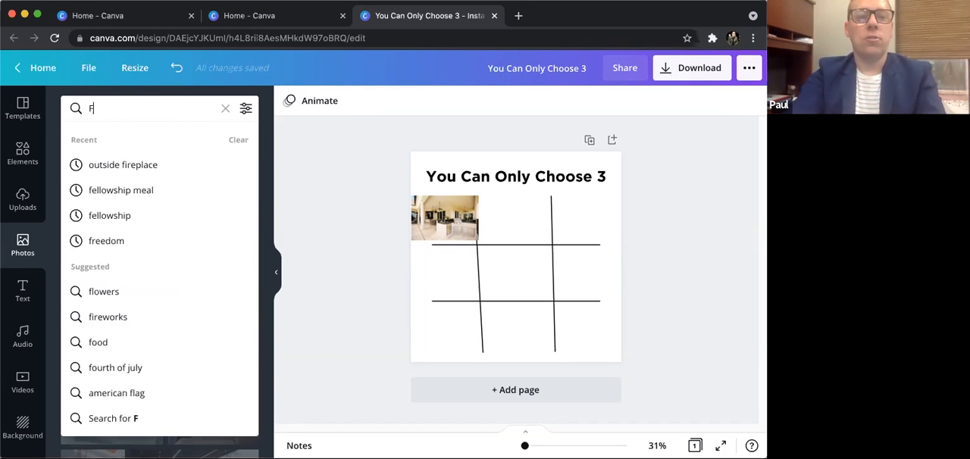
pyautogui.write('ancy bedreoo')
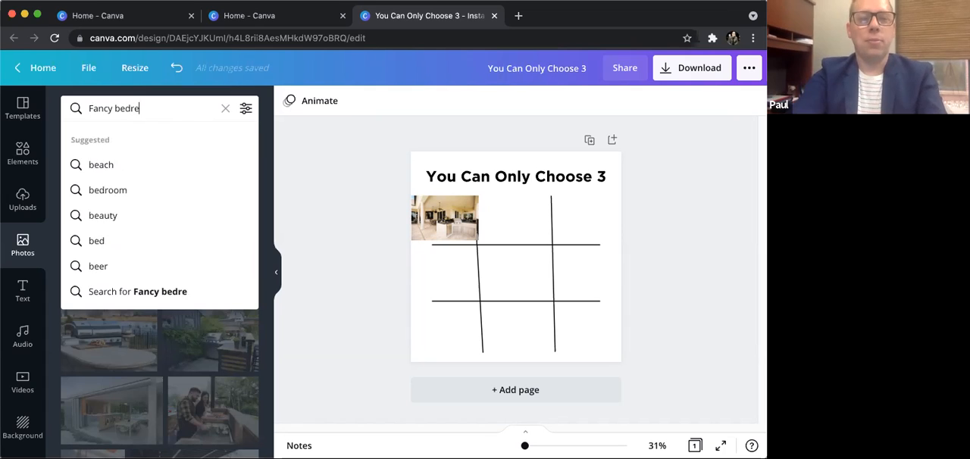
pyautogui.press('BackSpace')
pyautogui.write('omm')
pyautogui.press('BackSpace')
pyautogui.write('om')
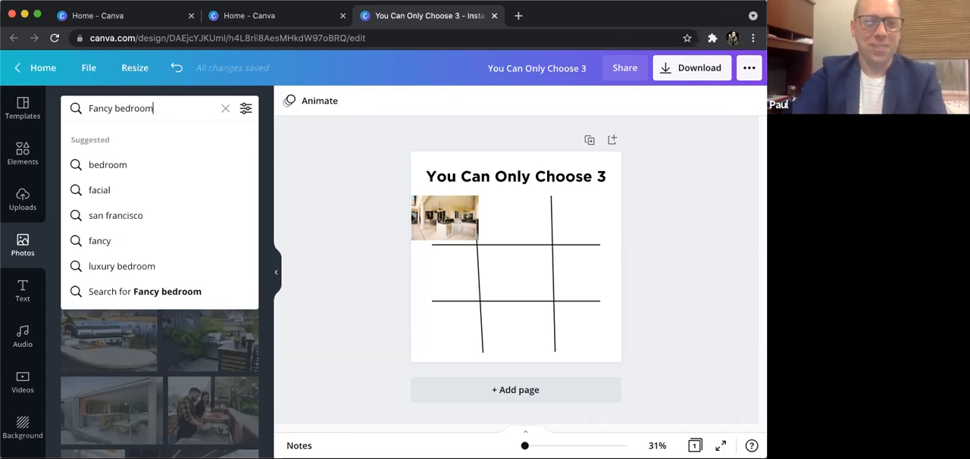
pyautogui.press('Return')
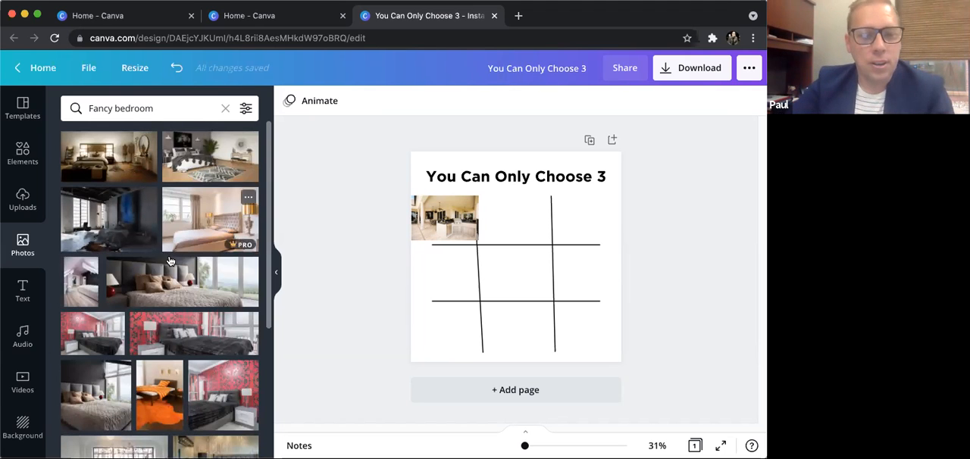
# - Add the grey-walled bedroom photo with the patterned rug, crop its right side, and fit it into the grid's upper-middle cell
pyautogui.scroll(-2, 174, 258)
pyautogui.scroll(-2, 176, 263)
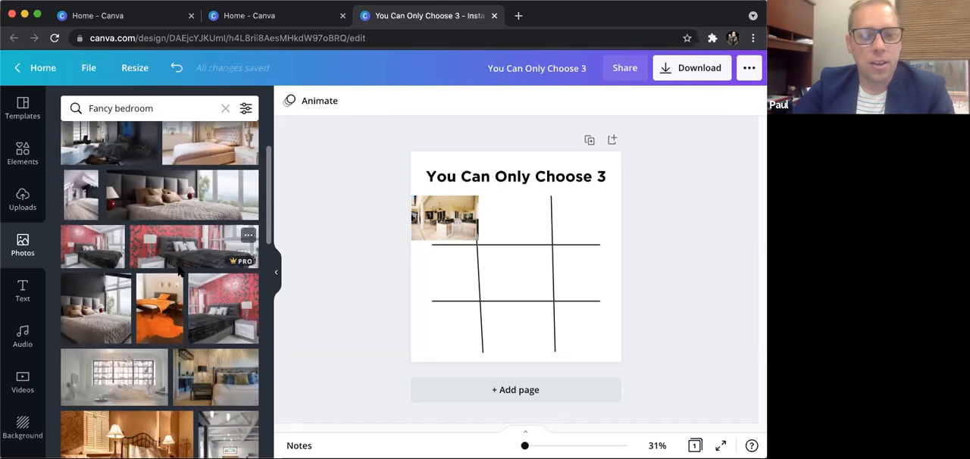
pyautogui.scroll(3, 197, 212)
pyautogui.scroll(1, 201, 194)
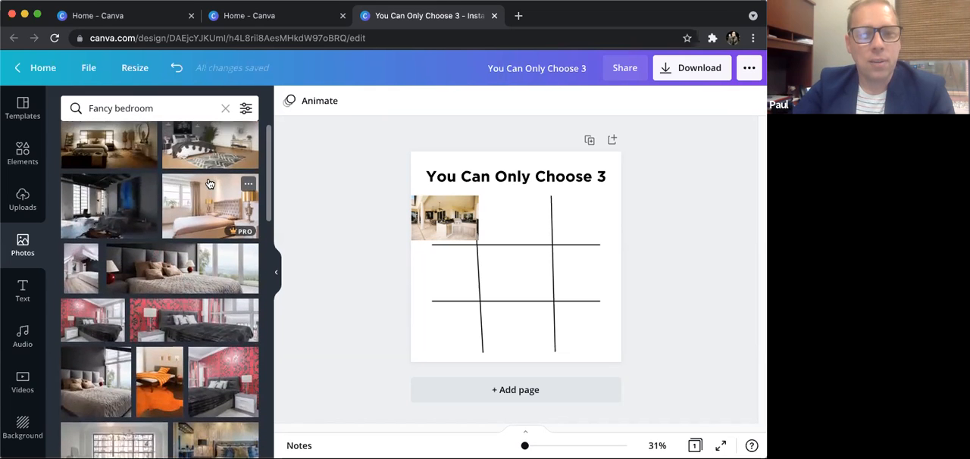
pyautogui.click(201, 165)
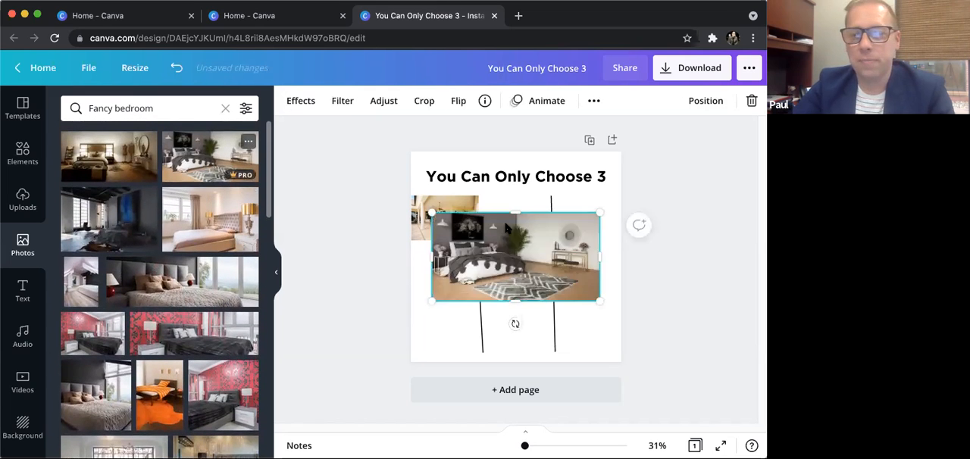
pyautogui.moveTo(598, 256); pyautogui.dragTo(550, 257)
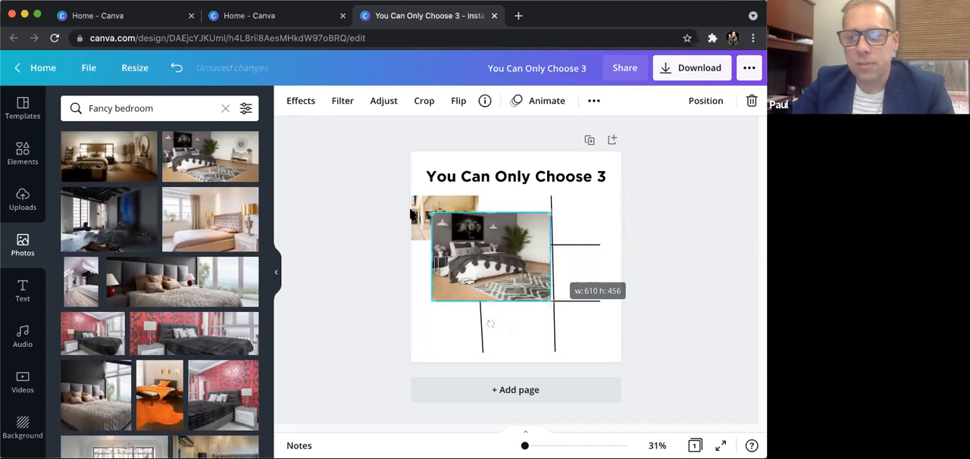
pyautogui.moveTo(431, 213); pyautogui.dragTo(474, 244)
pyautogui.moveTo(508, 269); pyautogui.dragTo(543, 195)
pyautogui.moveTo(500, 215); pyautogui.dragTo(509, 216)
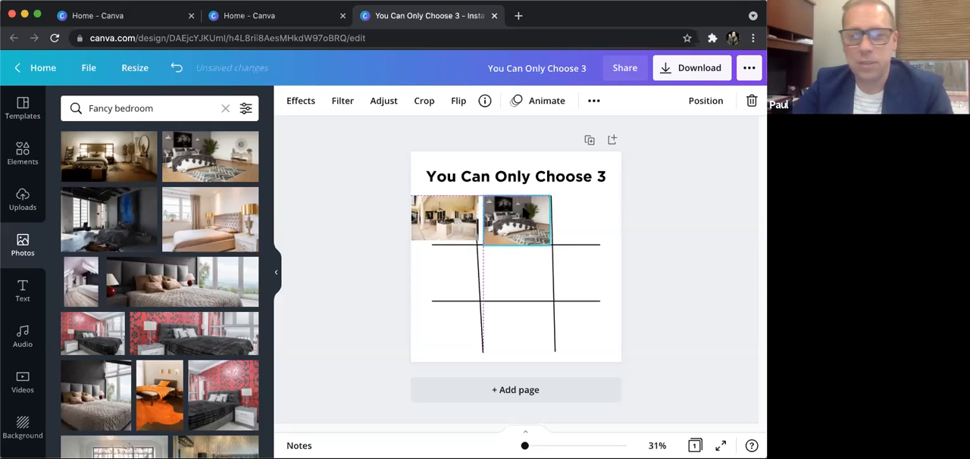
# - Search the photo library for "pool"
pyautogui.click(160, 110)
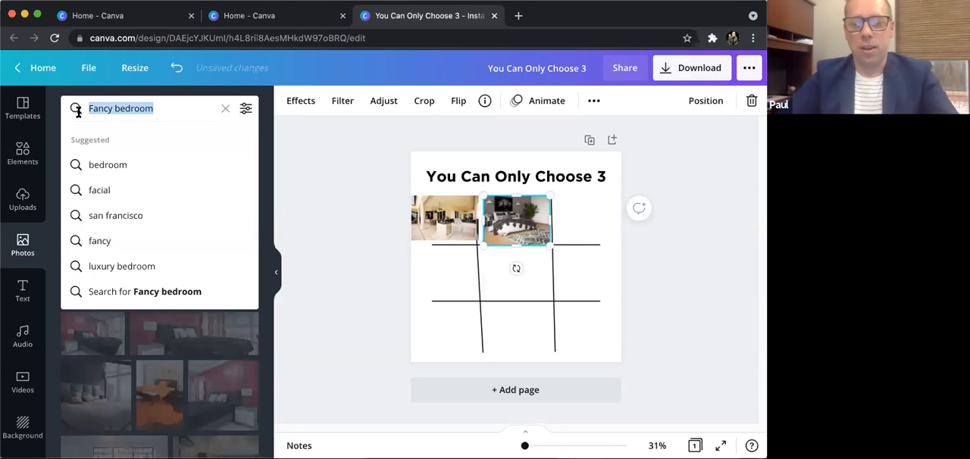
pyautogui.write('pool')
pyautogui.press('Return')
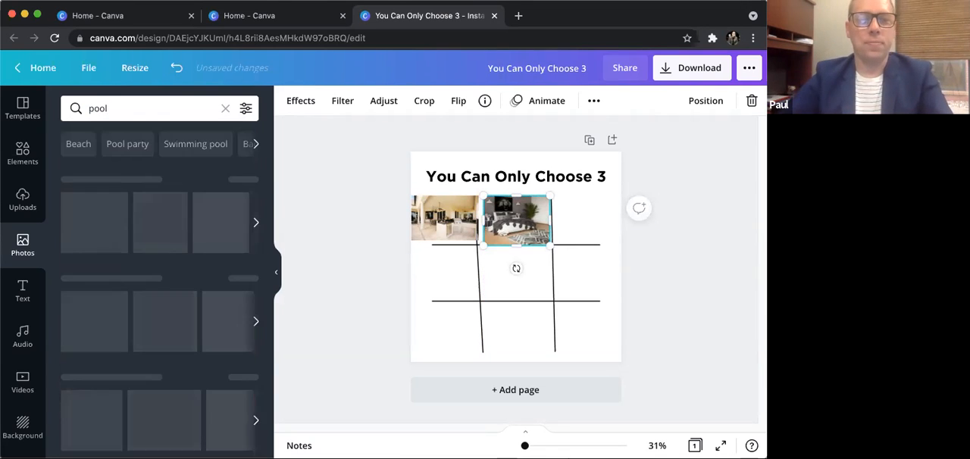
# - Add the photo of a pool beside a shaded patio and fit it into the grid's upper-right cell
pyautogui.scroll(-2, 183, 264)
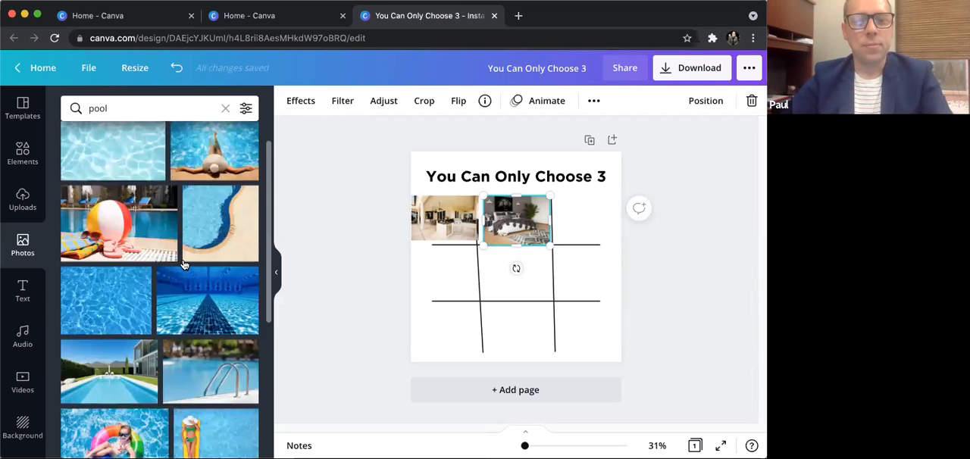
pyautogui.scroll(-10, 183, 264)
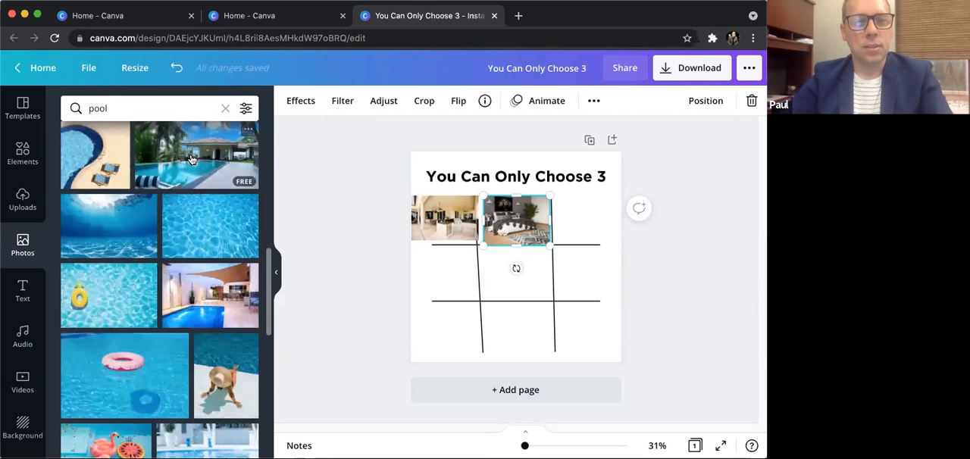
pyautogui.scroll(-2, 199, 227)
pyautogui.moveTo(212, 277); pyautogui.dragTo(517, 257)
pyautogui.moveTo(574, 220)
pyautogui.mouseDown()
pyautogui.moveTo(488, 274)
pyautogui.moveTo(588, 214)
pyautogui.mouseUp()
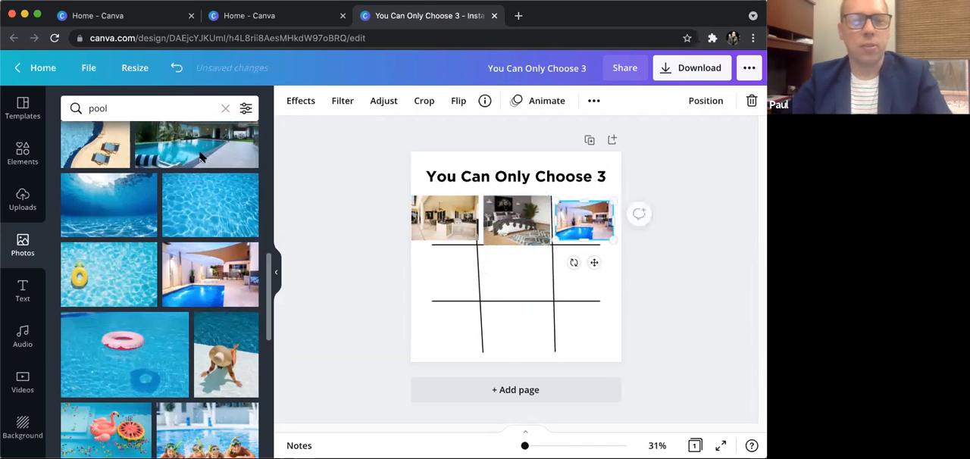
# - Replace the photo search with "hammock"
pyautogui.click(134, 103)
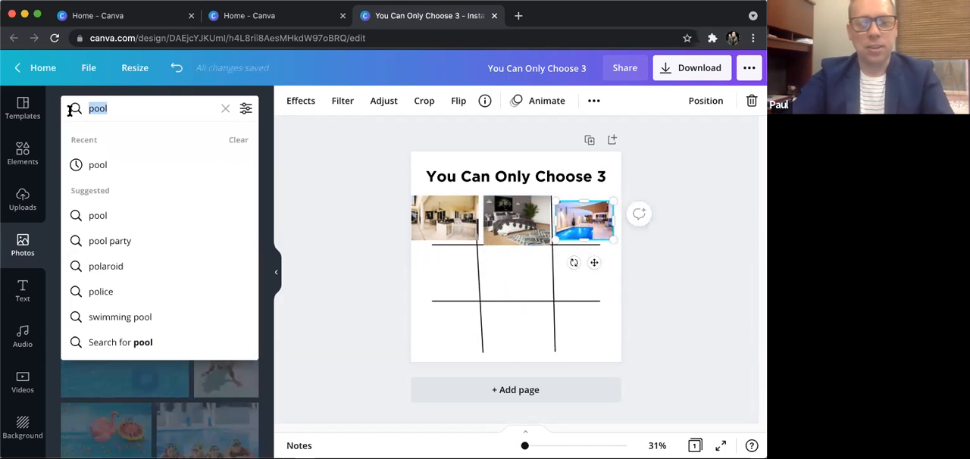
pyautogui.write('ou')
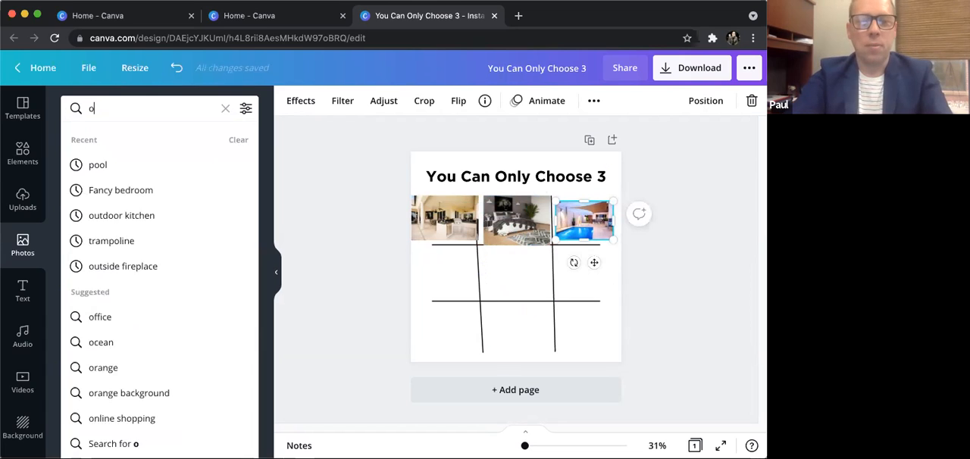
pyautogui.press('BackSpace')
pyautogui.press('BackSpace')
pyautogui.write('hammock')
pyautogui.press('Return')
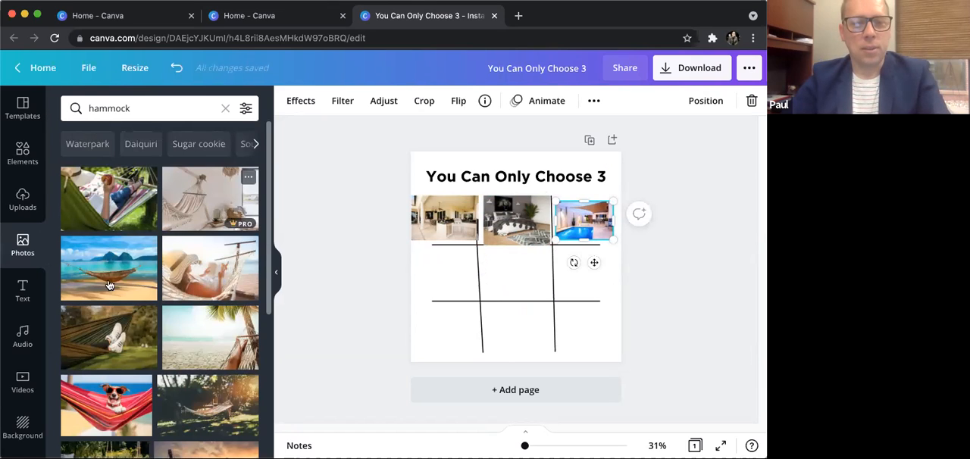
# - Add the photo of white sneakers in a green hammock and shrink it into the left cell of the grid's middle row
pyautogui.scroll(-1, 151, 296)
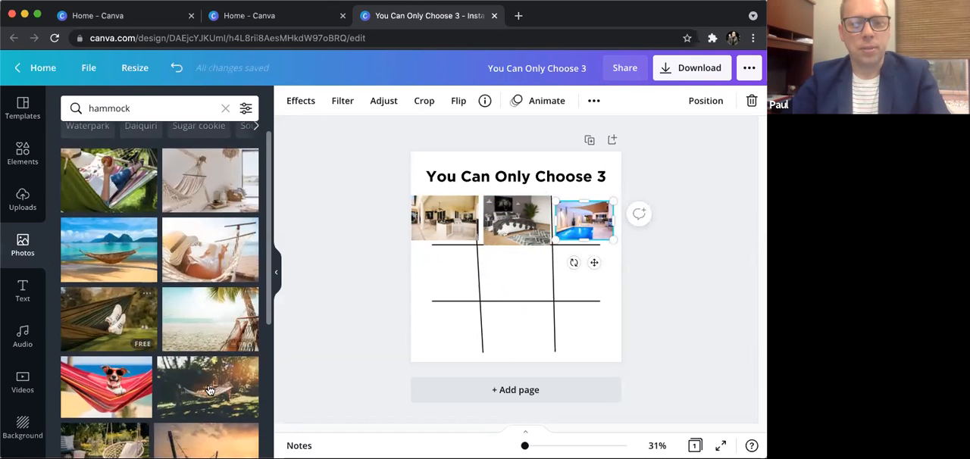
pyautogui.click(108, 318)
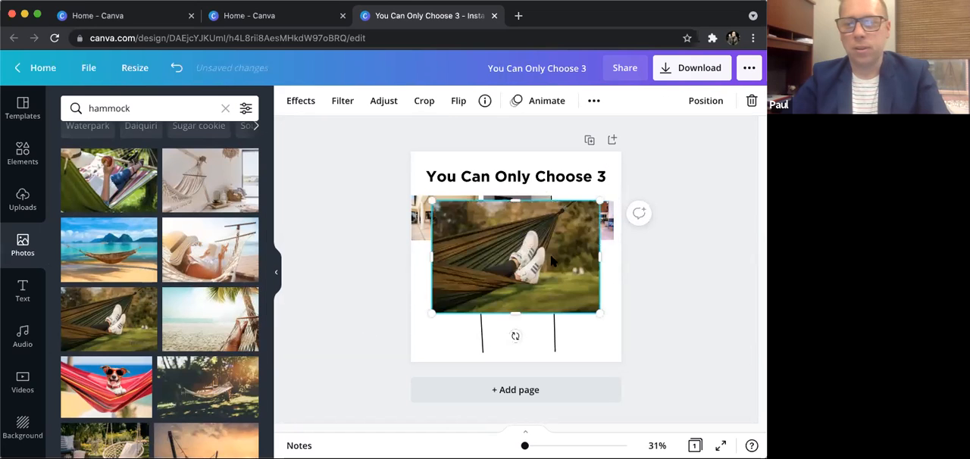
pyautogui.moveTo(597, 199); pyautogui.dragTo(452, 271)
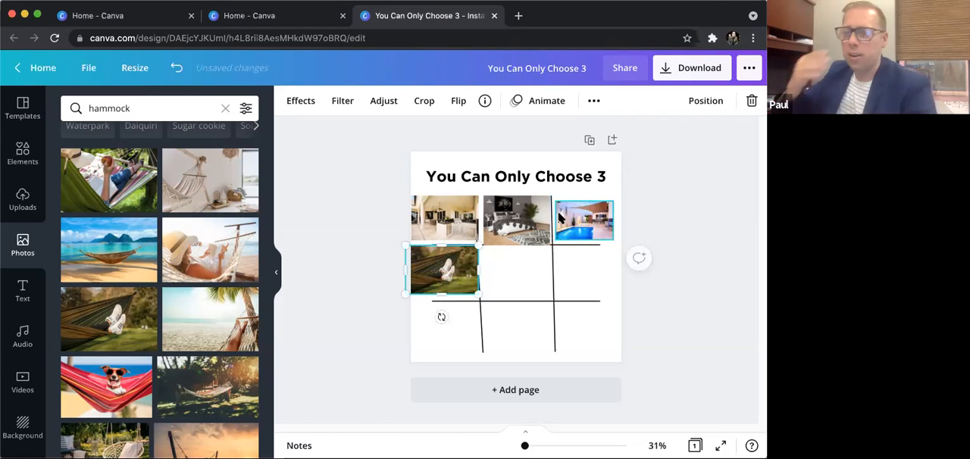
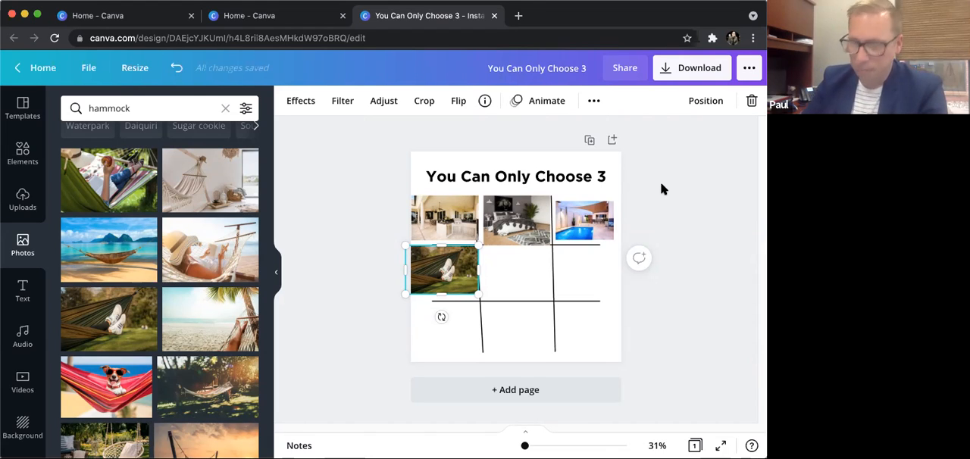
# - Close the photo grid design and create a new blank Instagram Post from the home page
pyautogui.click(494, 16)
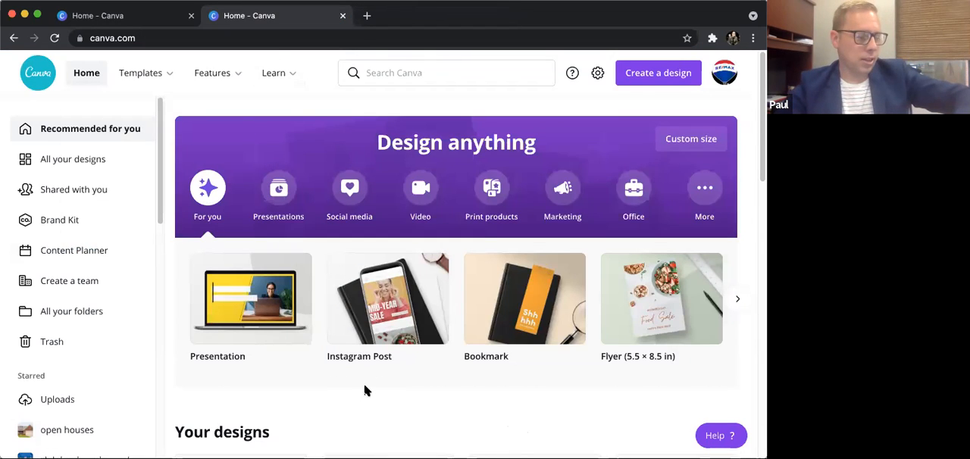
pyautogui.scroll(-1, 371, 376)
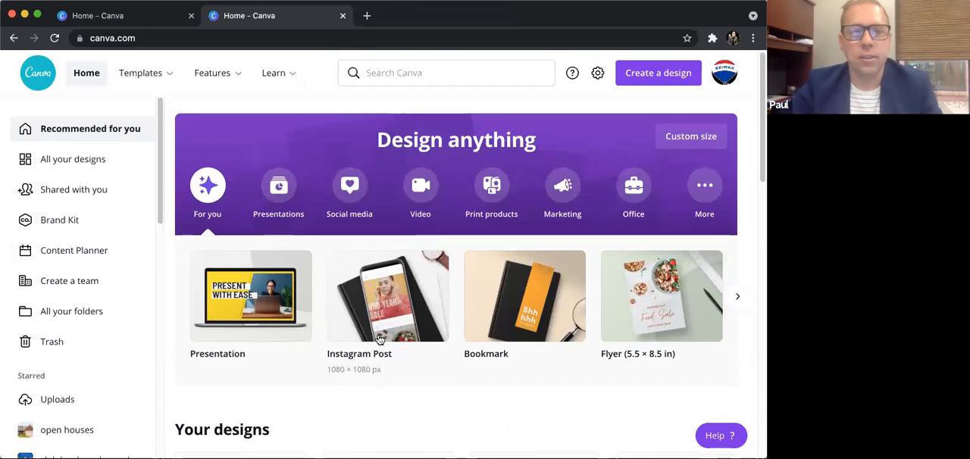
pyautogui.scroll(1, 299, 331)
pyautogui.scroll(-1, 286, 334)
pyautogui.scroll(-1, 387, 302)
pyautogui.click(387, 302)
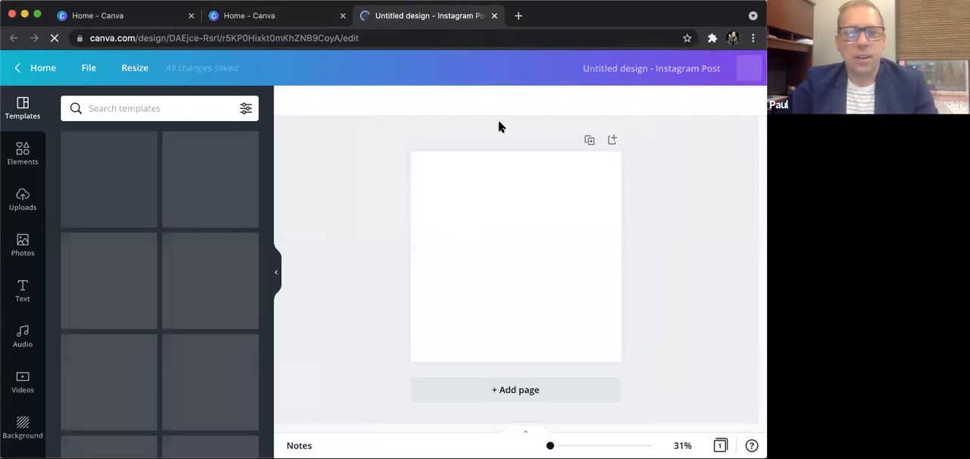
# - Search the templates for "tips" and apply the "6 Tips to Train Concentration" template to the page
pyautogui.click(174, 108)
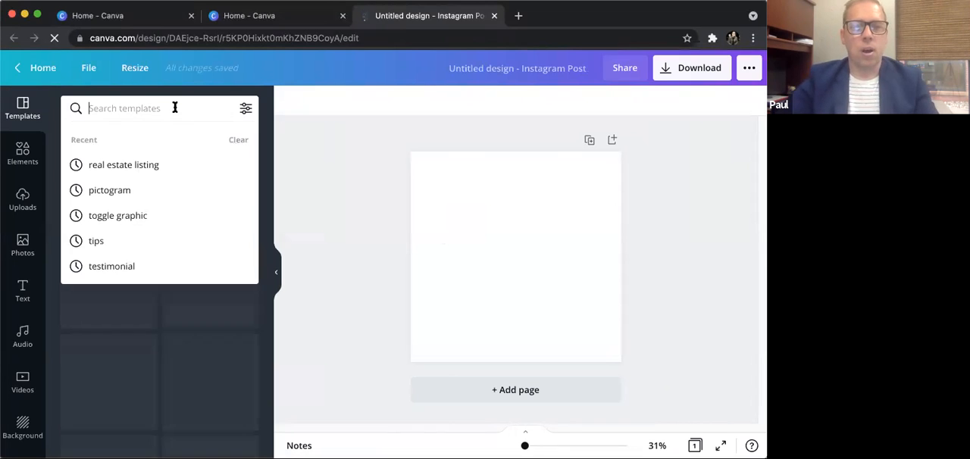
pyautogui.write('tips')
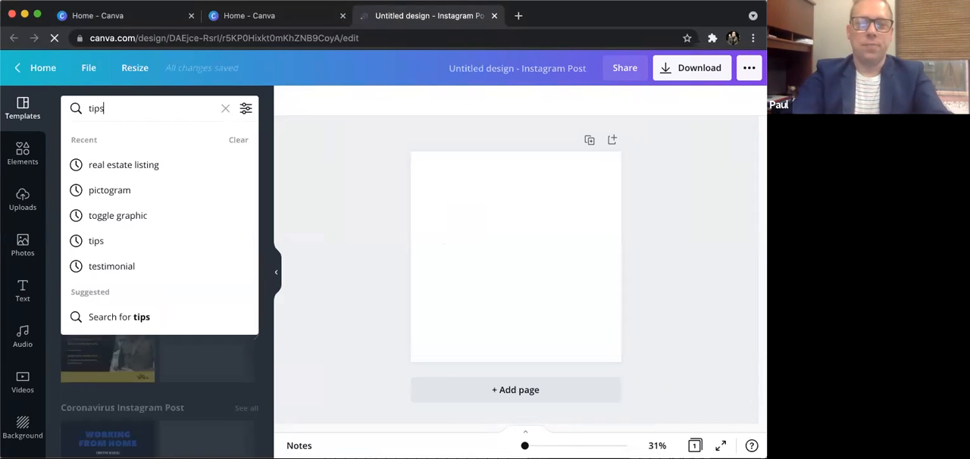
pyautogui.press('Return')
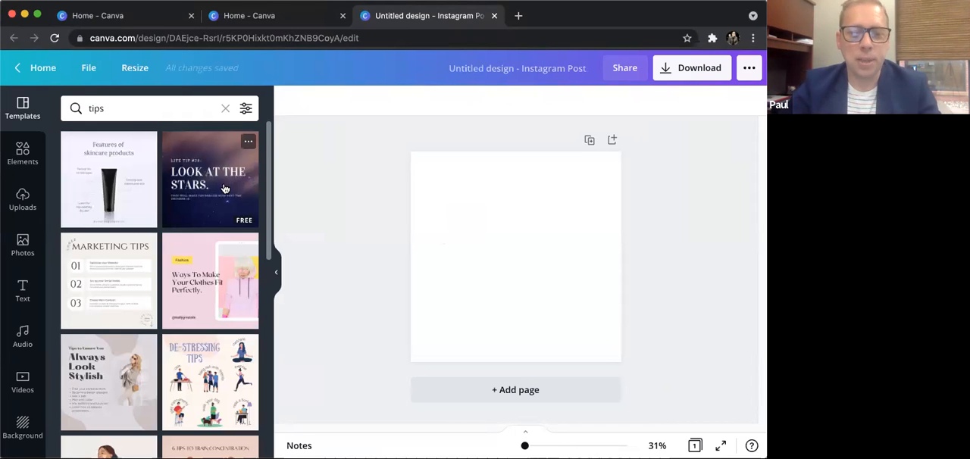
pyautogui.scroll(-2, 222, 193)
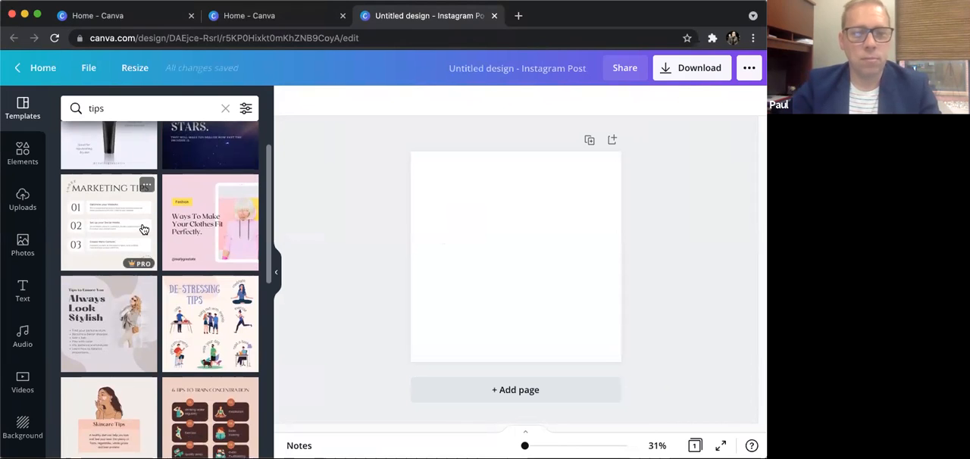
pyautogui.scroll(-5, 148, 230)
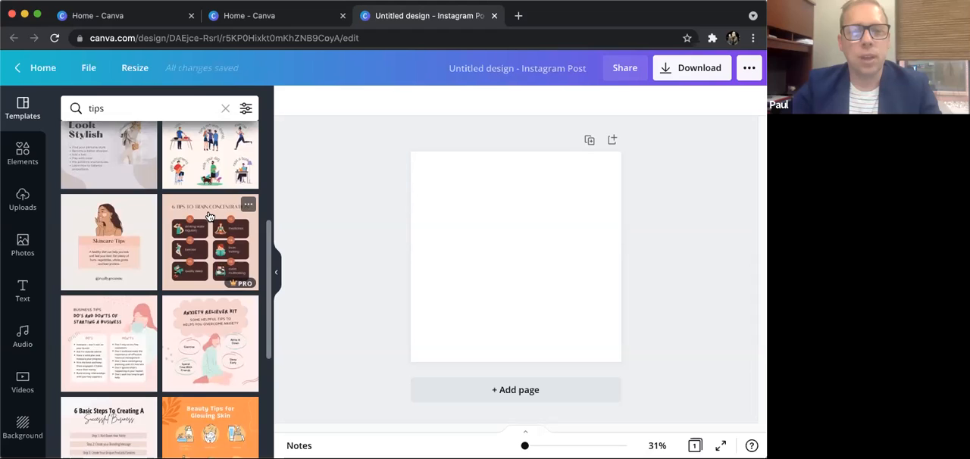
pyautogui.click(209, 217)
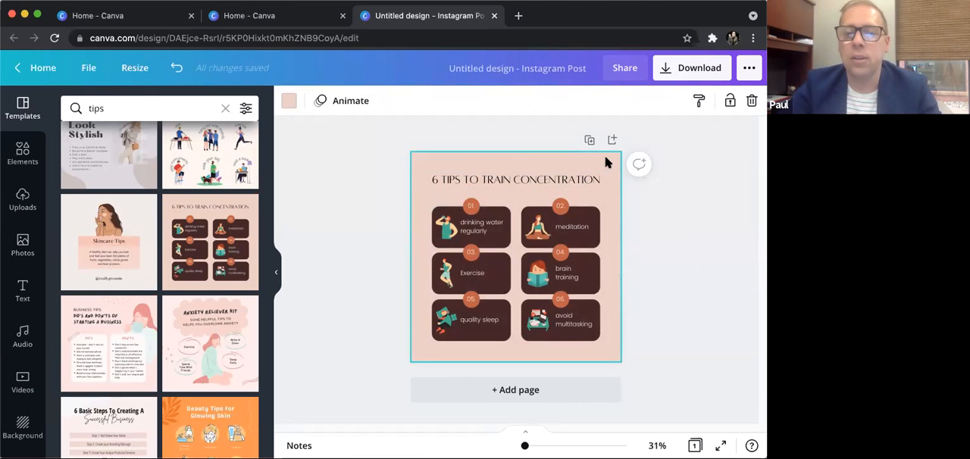
# - Change the page background to the red of the primary brand palette
pyautogui.click(288, 104)
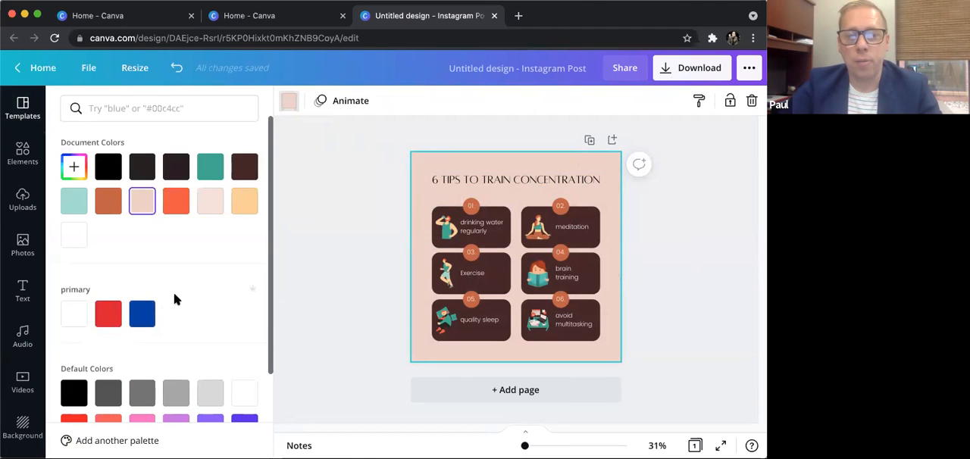
pyautogui.scroll(-3, 167, 318)
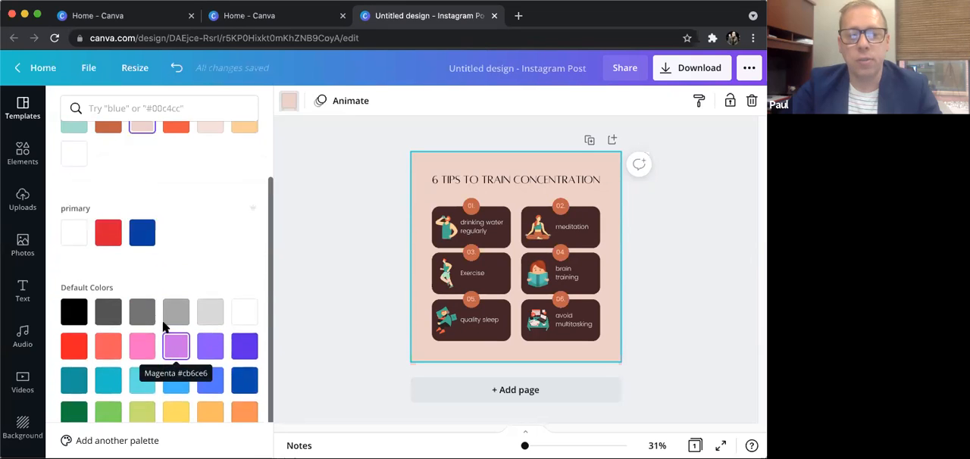
pyautogui.scroll(3, 165, 324)
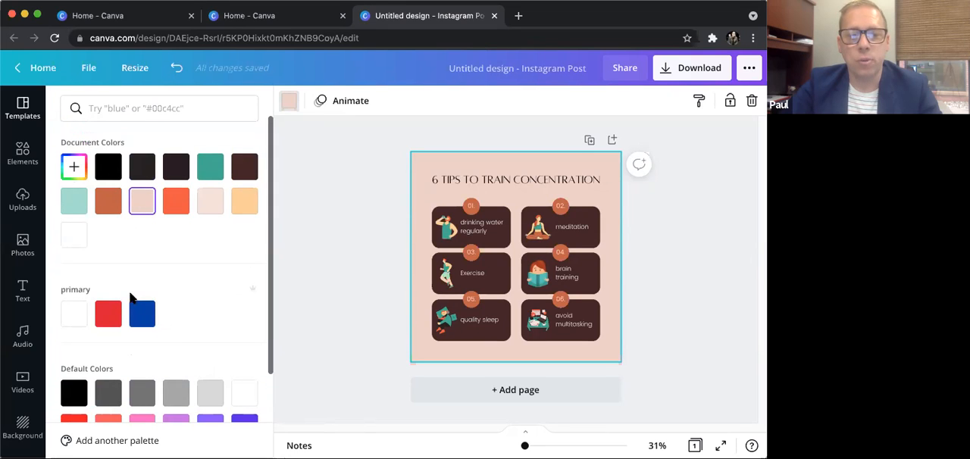
pyautogui.click(109, 313)
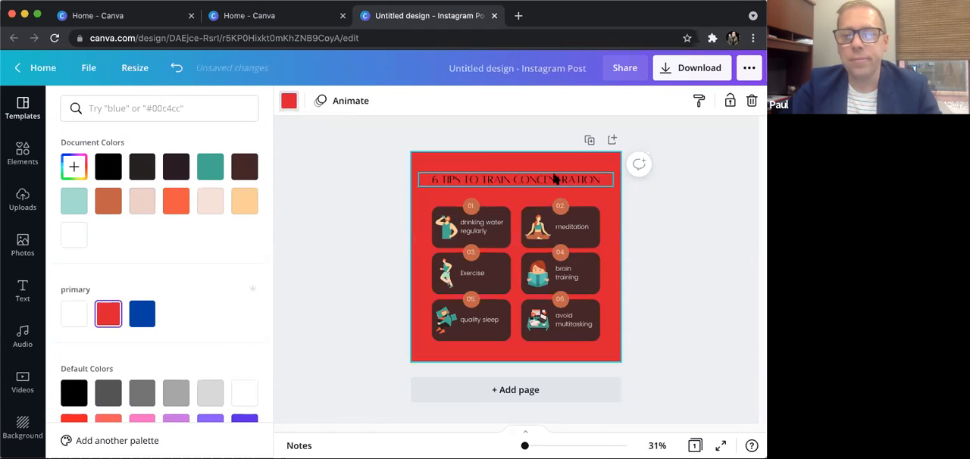
# - Recolor the title text white from the primary palette and set its font to Gotham Bold
pyautogui.click(584, 179)
pyautogui.click(595, 179)
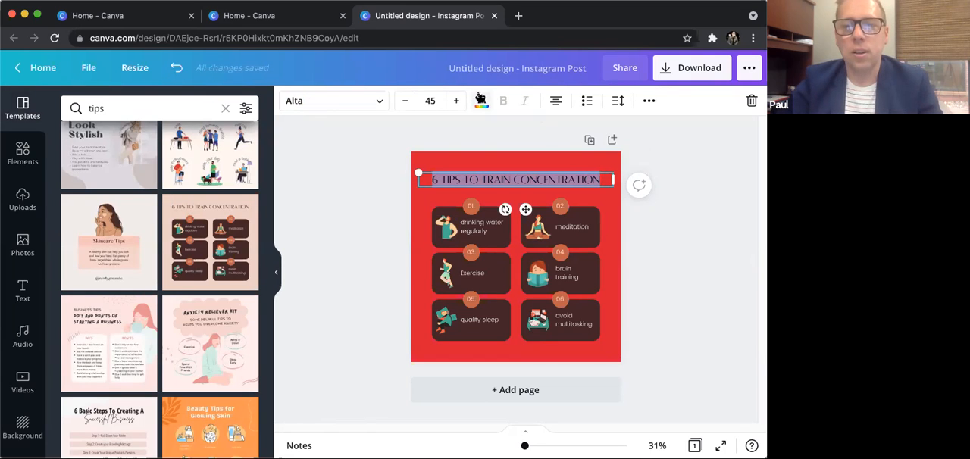
pyautogui.click(481, 100)
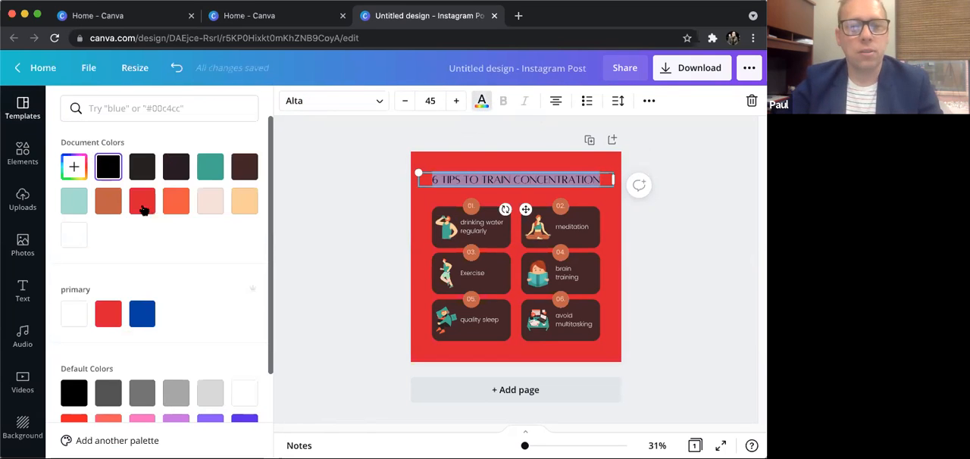
pyautogui.click(75, 315)
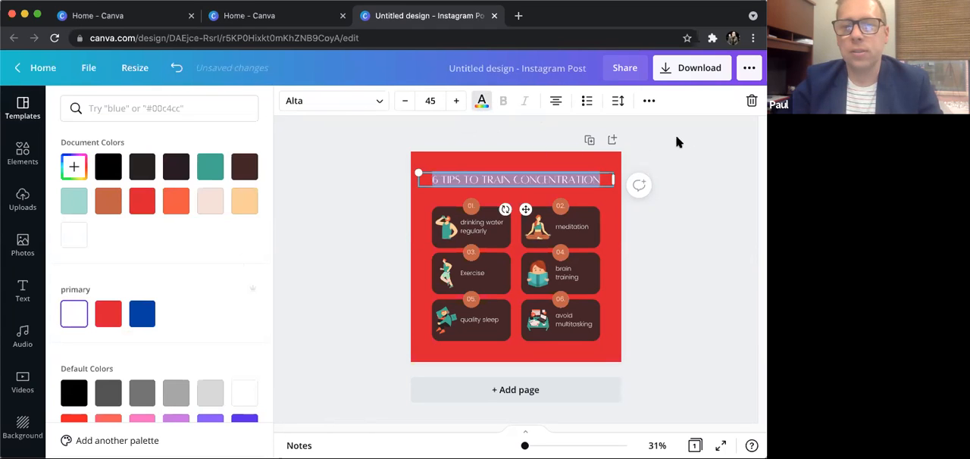
pyautogui.click(379, 102)
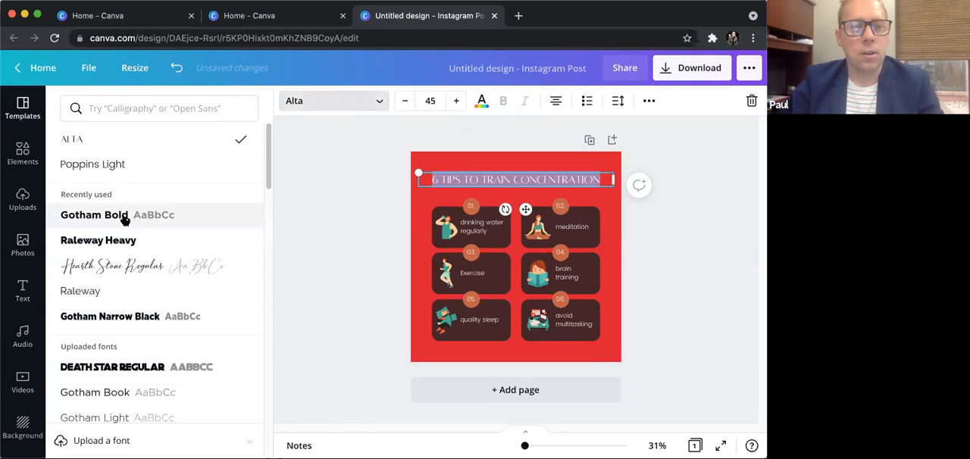
pyautogui.click(120, 216)
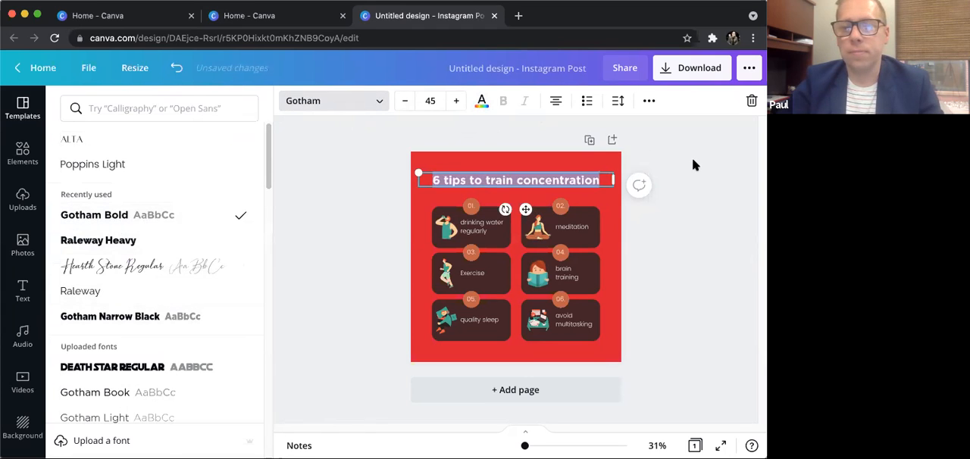
pyautogui.click(692, 161)
pyautogui.click(701, 191)
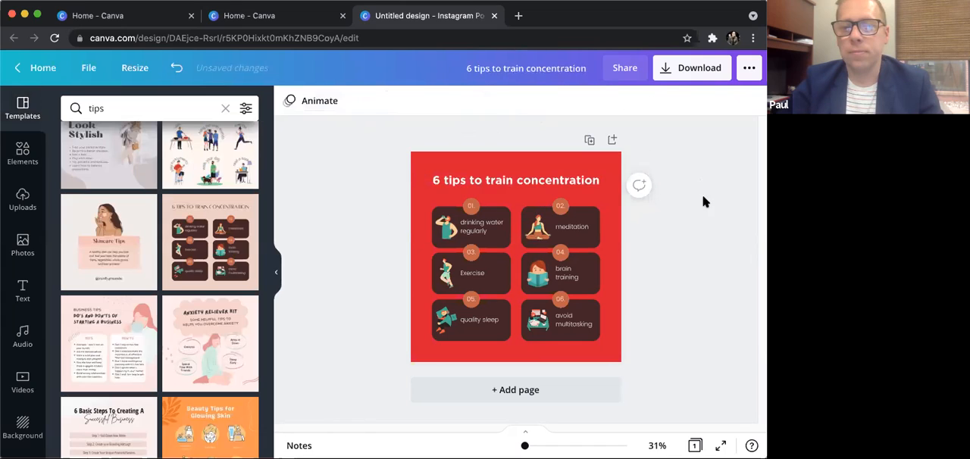
# - Replace "to train concentration" in the title so that it reads "6 tips SellingYour Home"
pyautogui.doubleClick(563, 182)
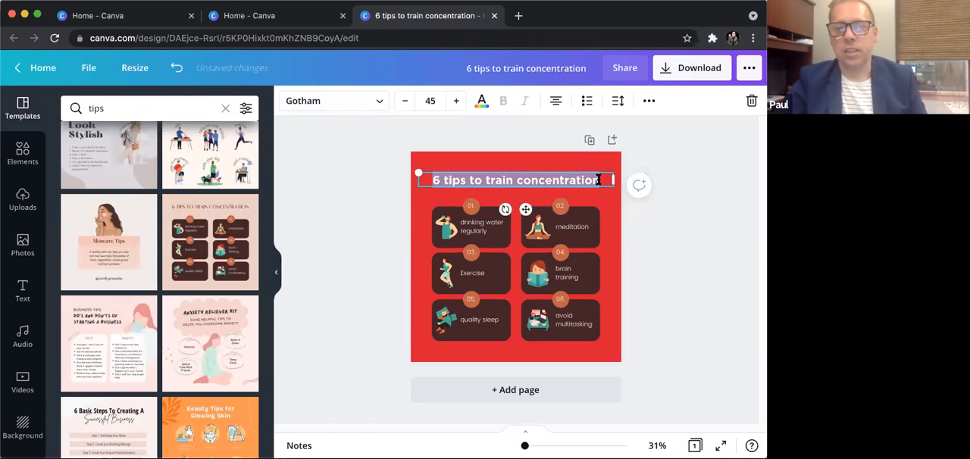
pyautogui.moveTo(602, 180); pyautogui.dragTo(535, 182)
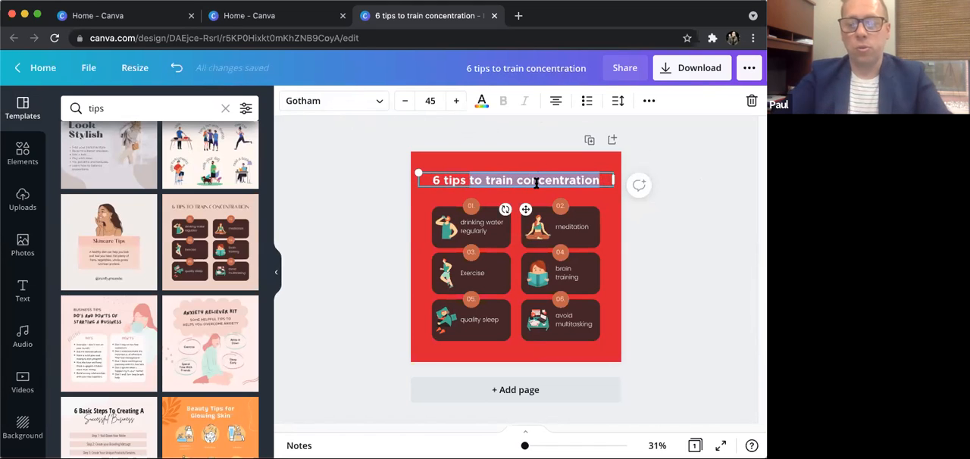
pyautogui.write('Sell')
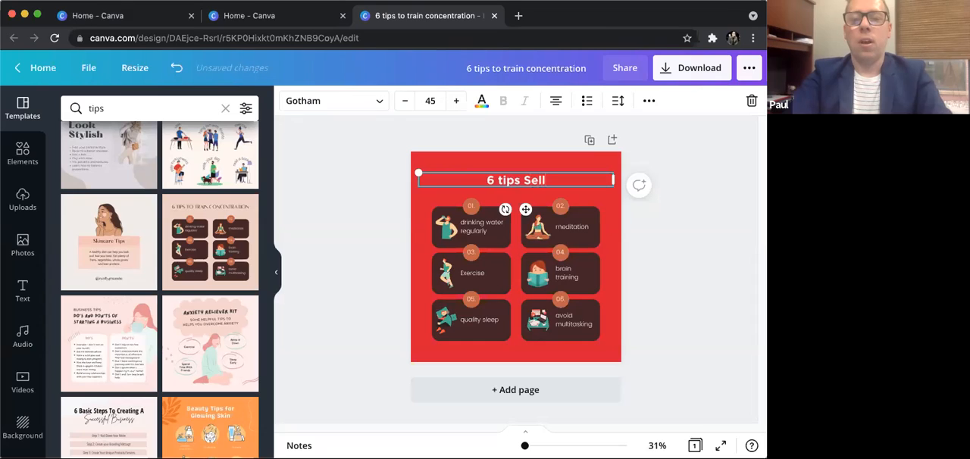
pyautogui.write('ing')
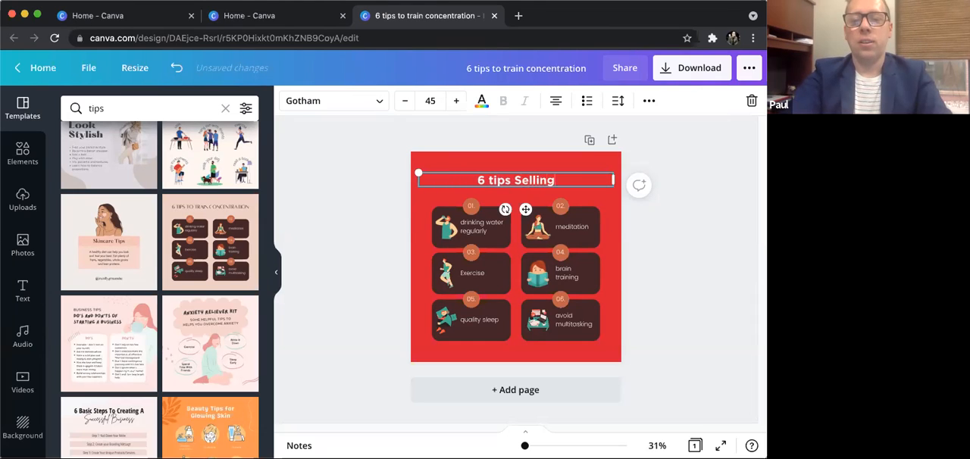
pyautogui.write('Your Home')
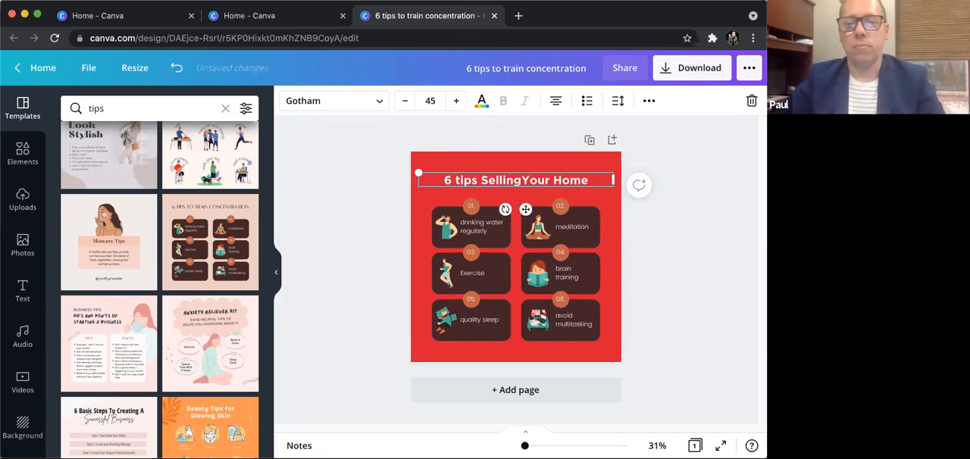
pyautogui.keyDown('shift'); pyautogui.click(459, 179); pyautogui.keyUp('shift')
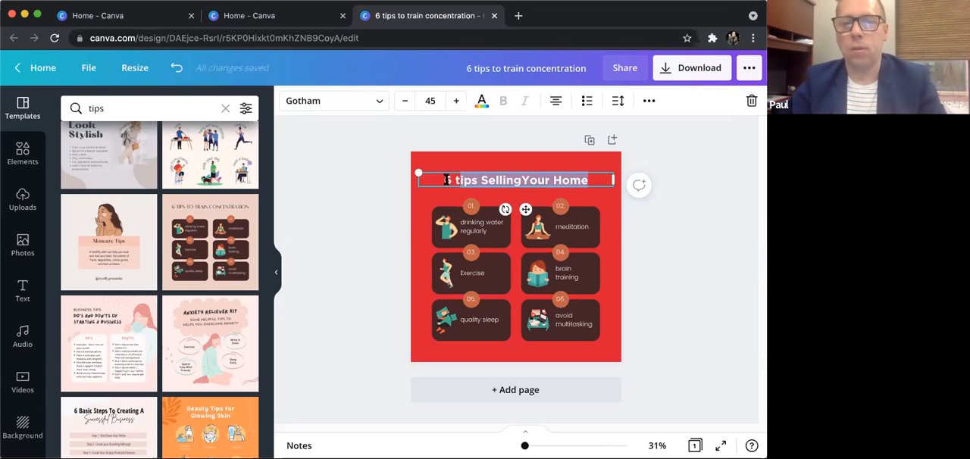
pyautogui.click(487, 185)
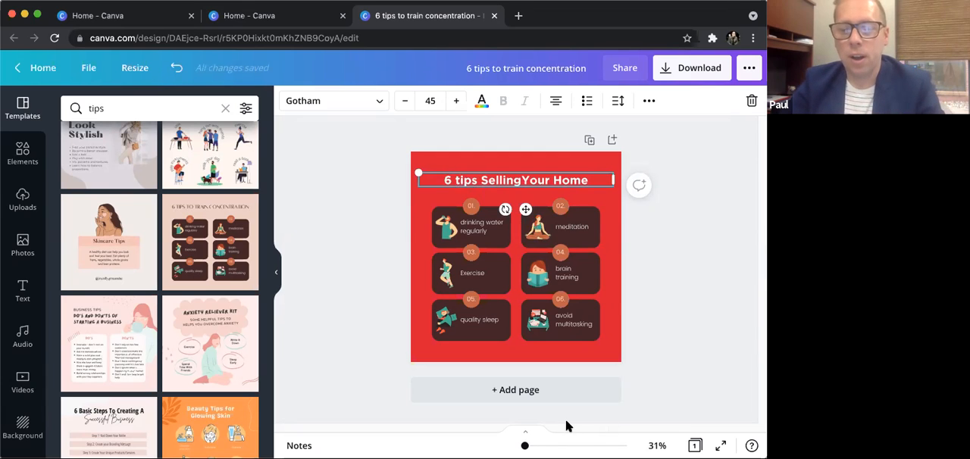
# - Search the elements for "cleaning home" to find a replacement for the figure in tip card 01
pyautogui.moveTo(524, 445); pyautogui.dragTo(528, 446)
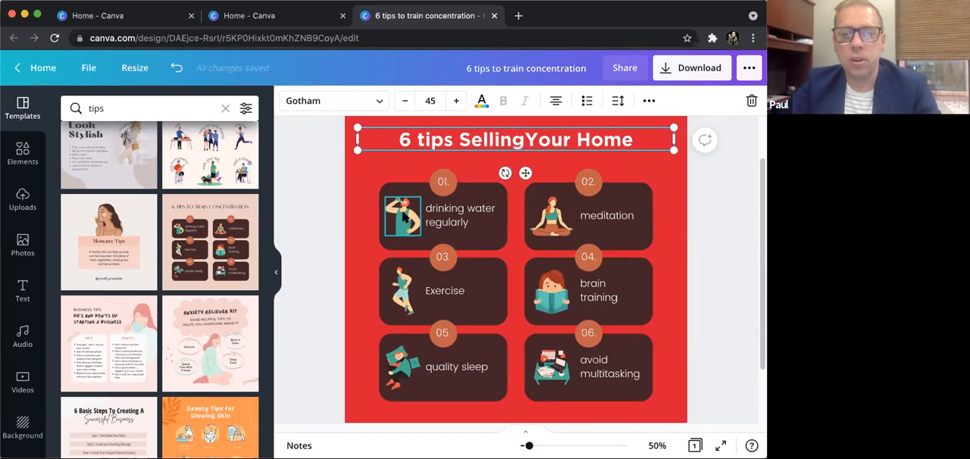
pyautogui.click(403, 218)
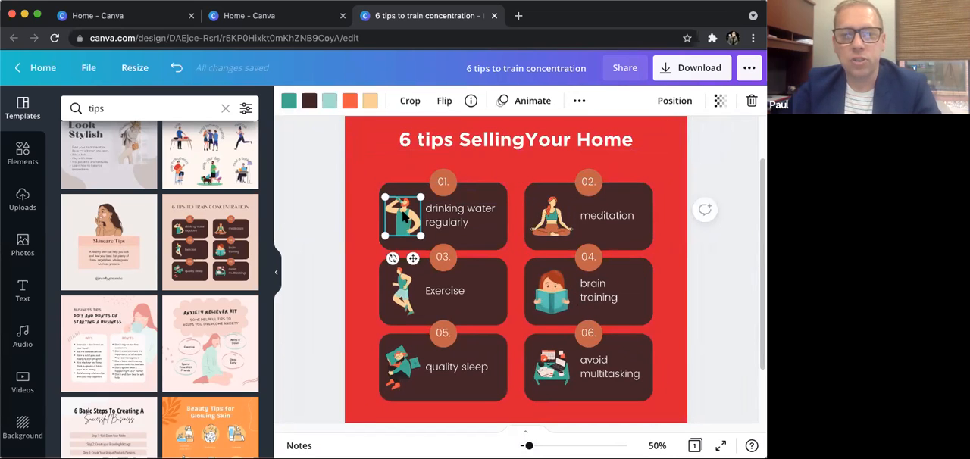
pyautogui.click(23, 155)
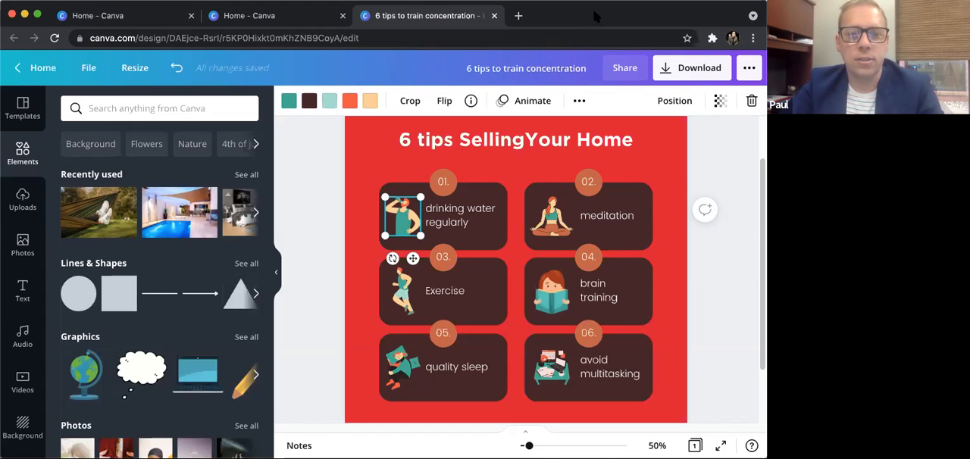
pyautogui.click(185, 108)
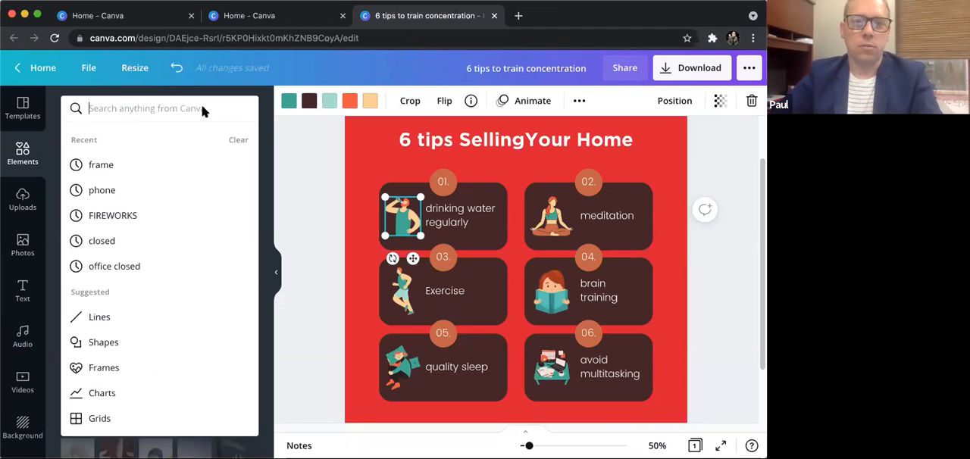
pyautogui.write('cleaning home')
pyautogui.press('Return')
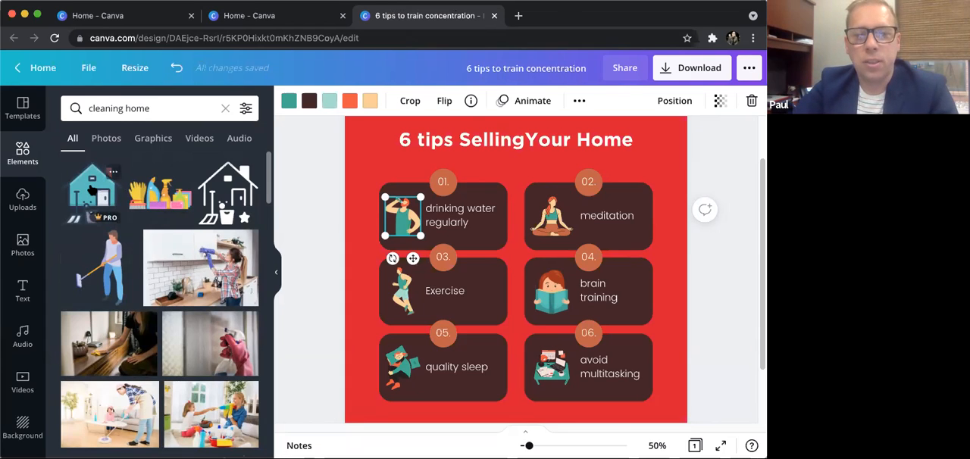
# - Replace the drinking figure in tip card 01 with the teal house graphic with cleaning tools
pyautogui.moveTo(91, 189); pyautogui.dragTo(417, 214)
pyautogui.moveTo(472, 153); pyautogui.dragTo(388, 239)
pyautogui.click(401, 216)
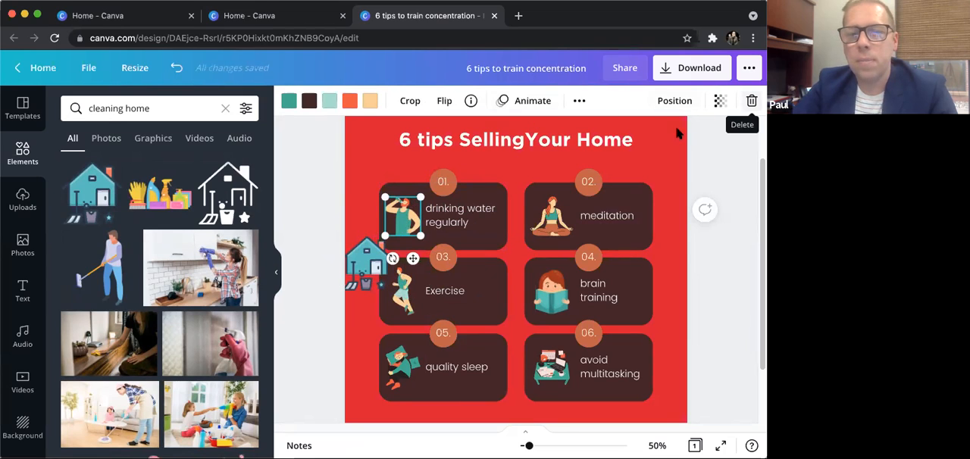
pyautogui.press('Delete')
pyautogui.click(368, 263)
pyautogui.moveTo(391, 240); pyautogui.dragTo(405, 211)
# - Replace the text "drinking water regularly" in tip card 01 with "Decluttering your home"
pyautogui.click(474, 220)
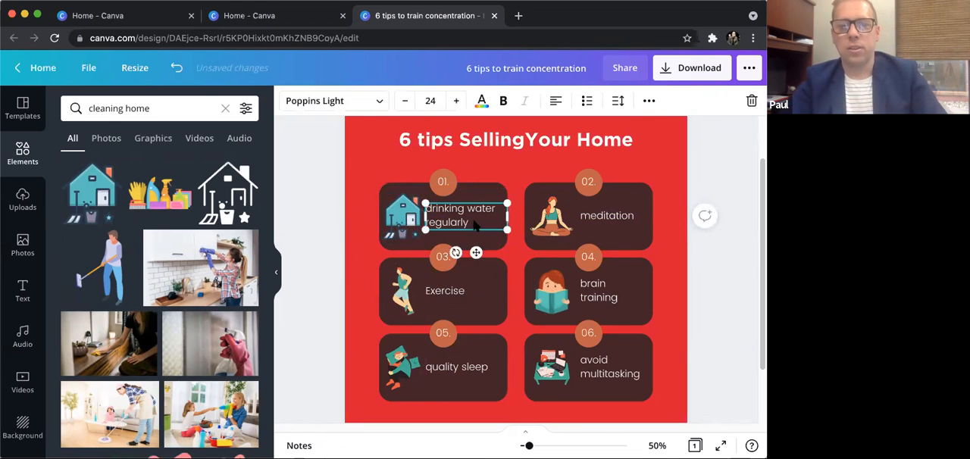
pyautogui.doubleClick(473, 221)
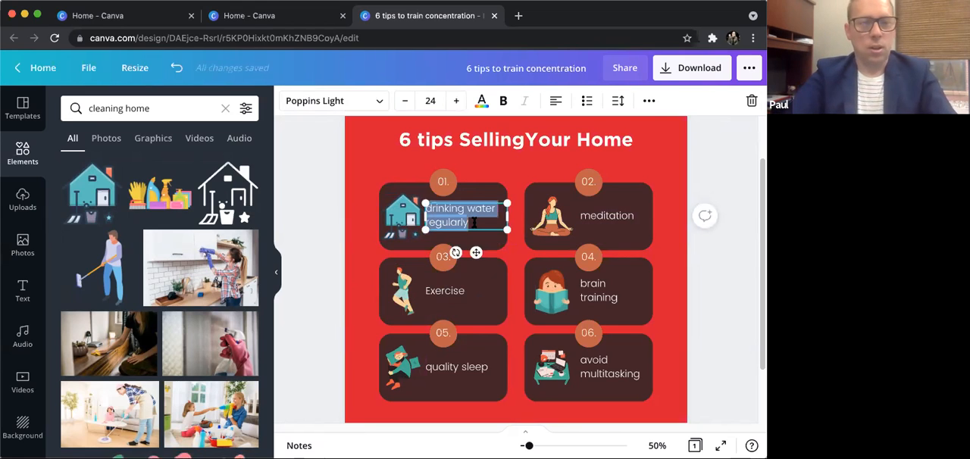
pyautogui.write('Out')
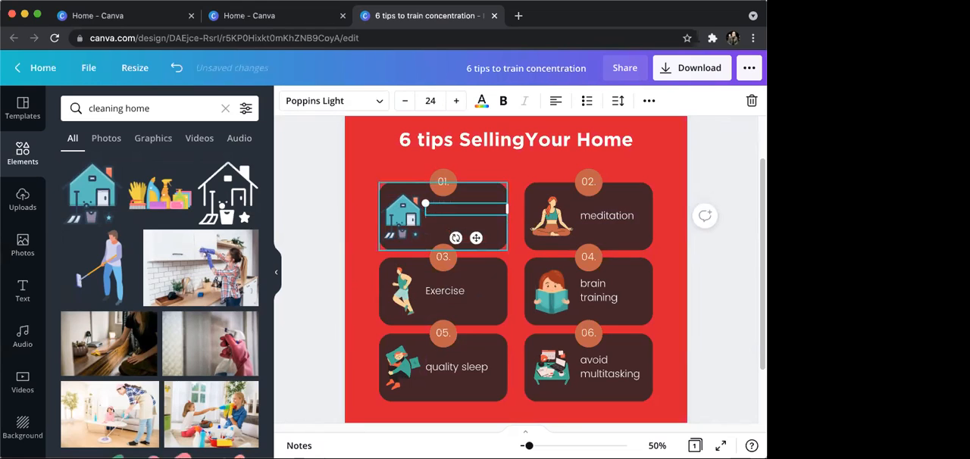
pyautogui.write('-')
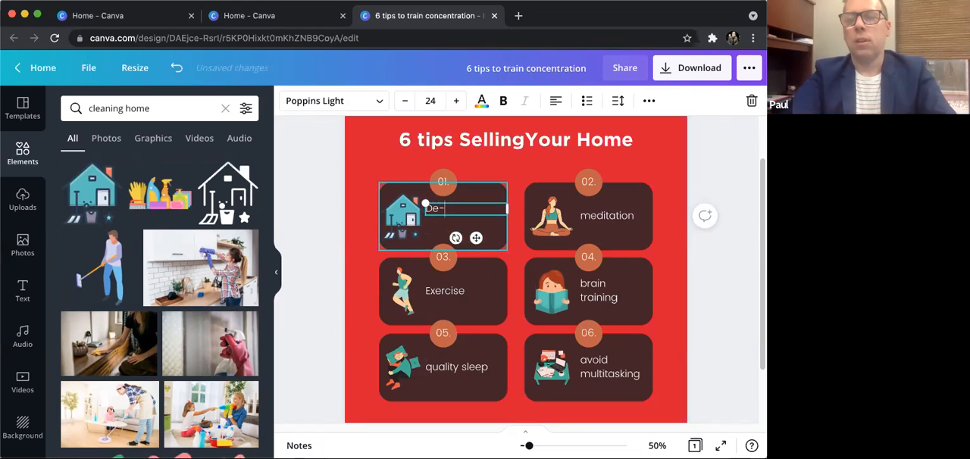
pyautogui.write('cluttering')
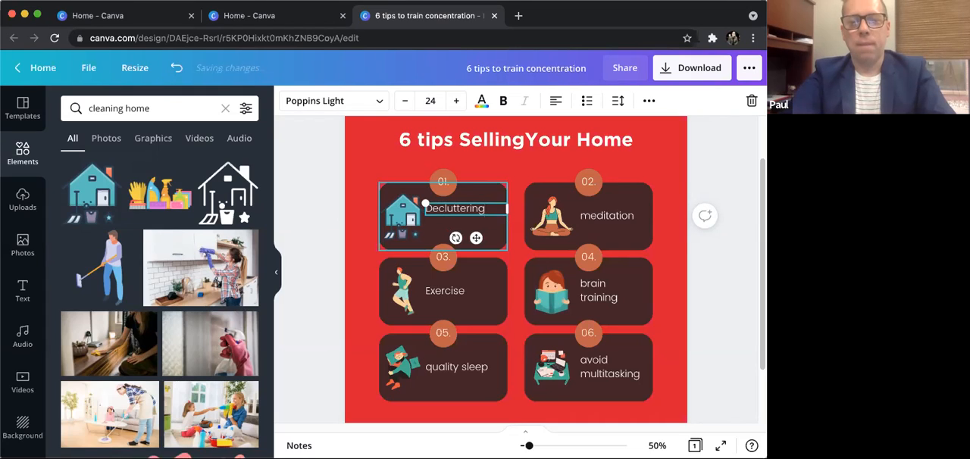
pyautogui.write(' your')
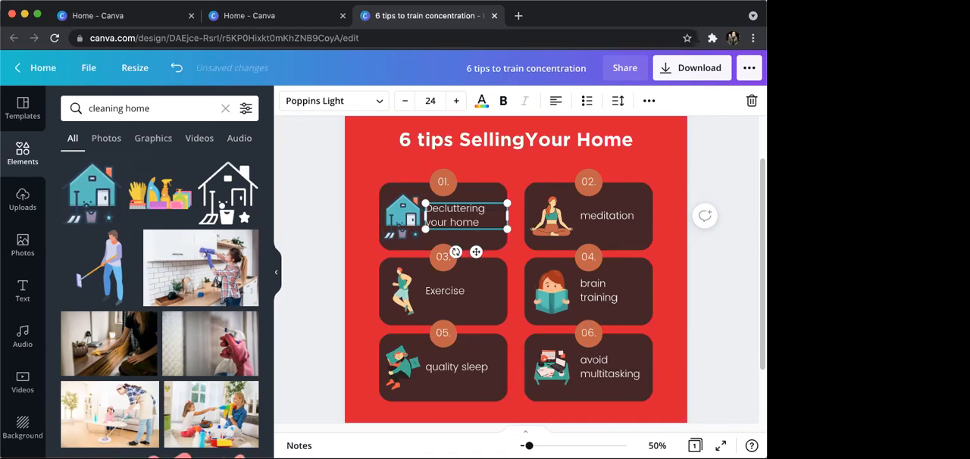
pyautogui.write(' home')
pyautogui.click(691, 175)
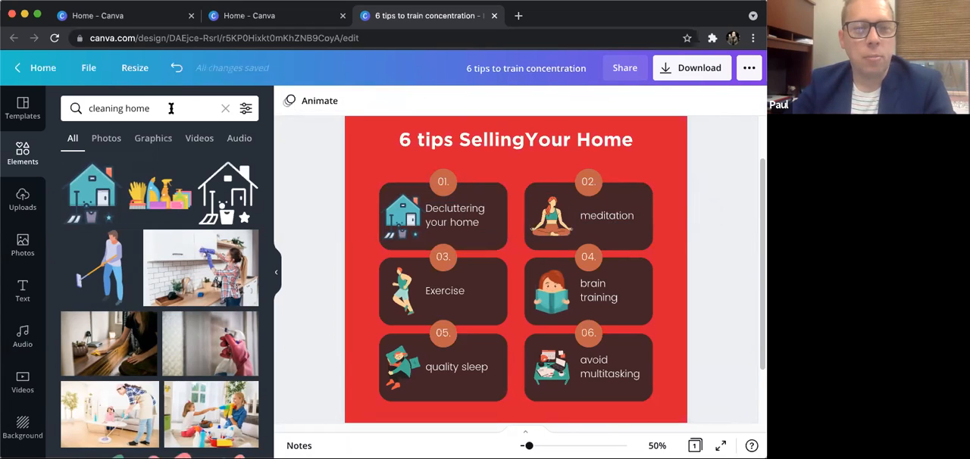
# - Search the elements for "photography" to find a replacement for the figure in tip card 02
pyautogui.moveTo(170, 109); pyautogui.dragTo(75, 108)
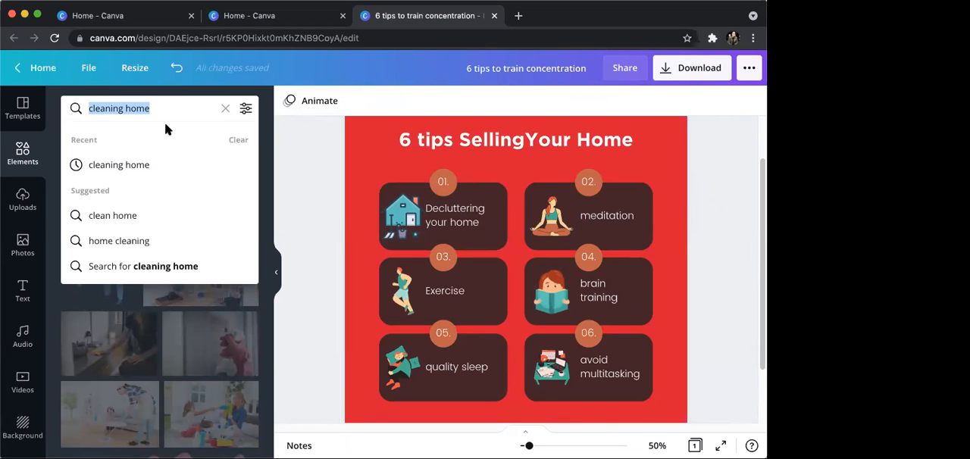
pyautogui.write('photography')
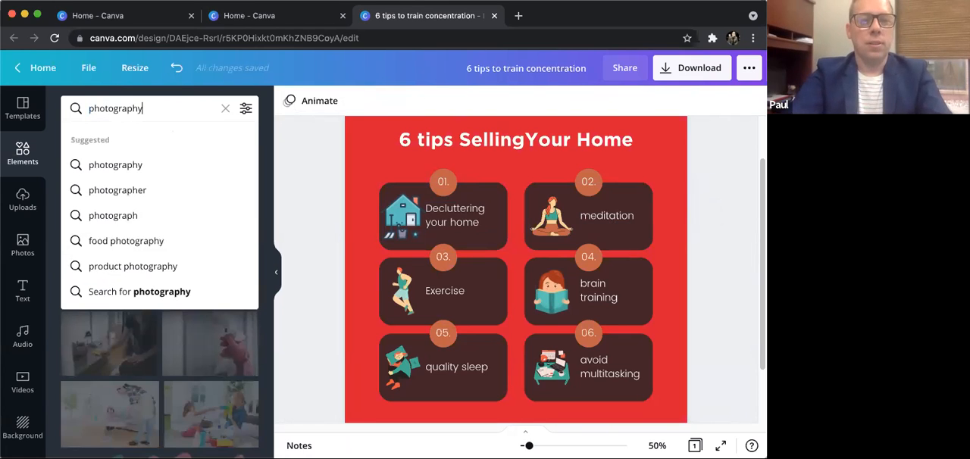
pyautogui.press('Return')
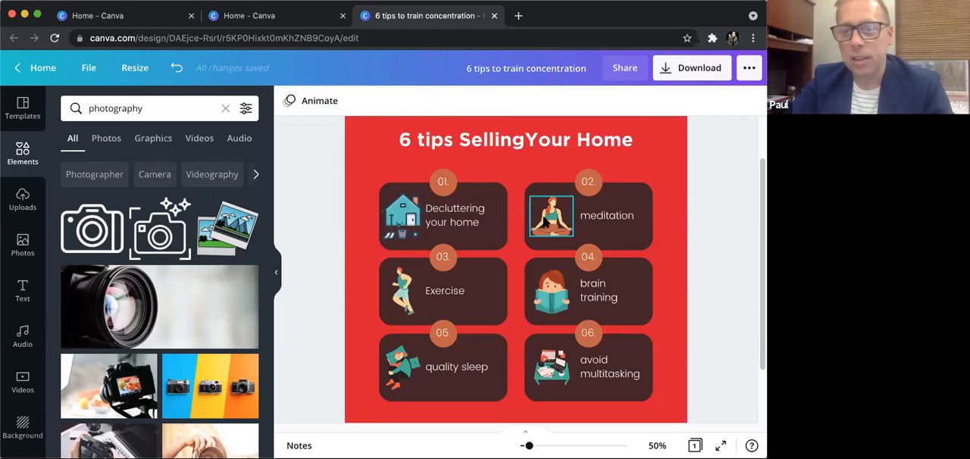
# - Delete the meditating figure from tip card 02
pyautogui.click(545, 221)
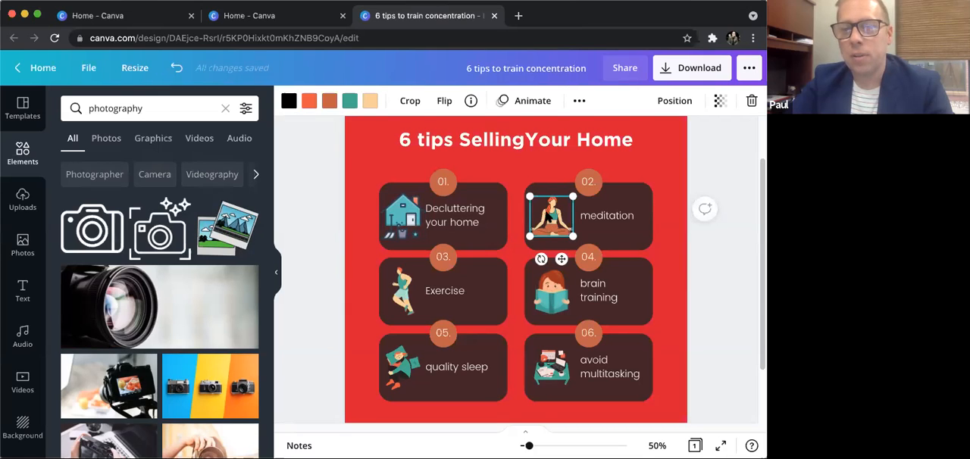
pyautogui.click(579, 102)
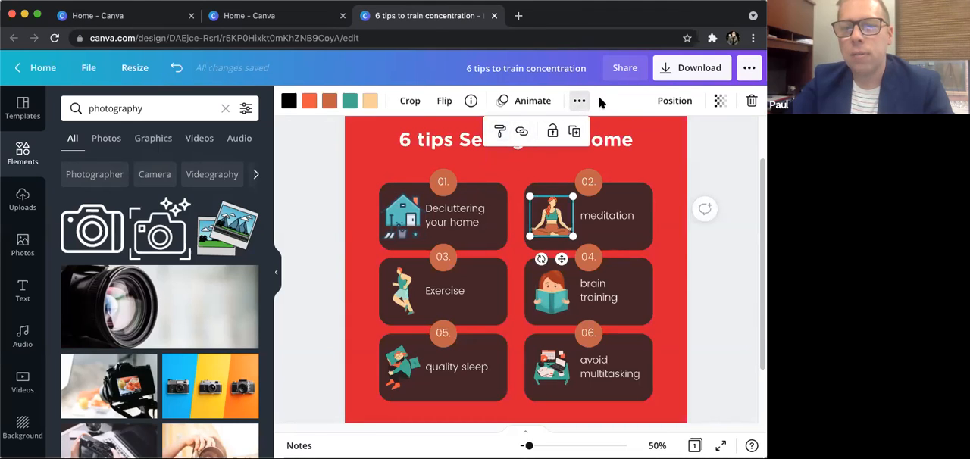
pyautogui.click(609, 94)
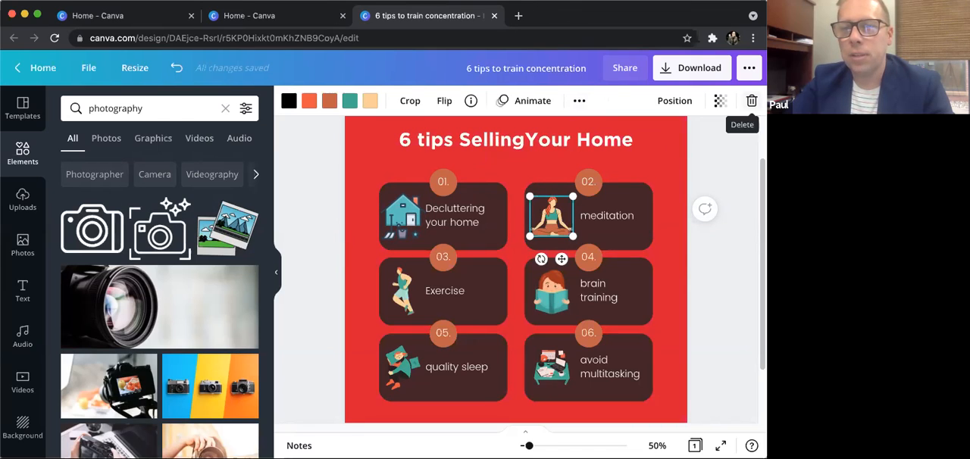
pyautogui.click(751, 101)
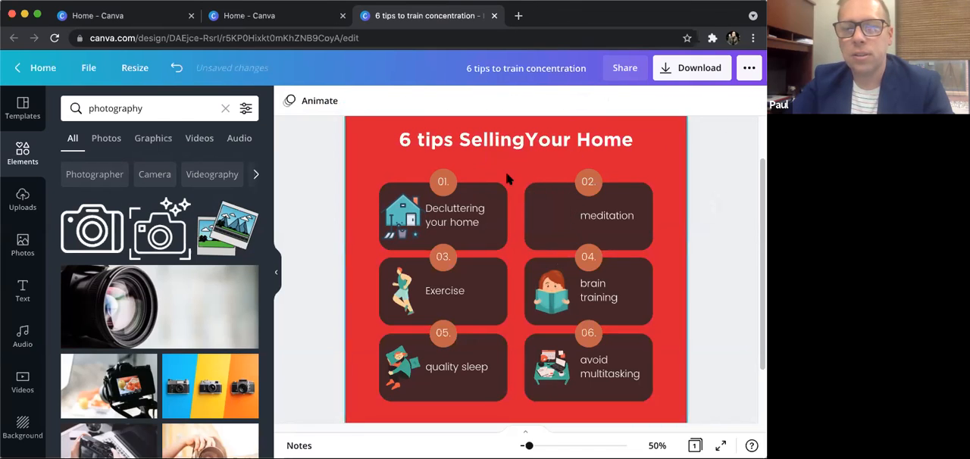
# - Insert the camera outline icon with sparkles, scale it down and place it beside the text in tip card 02
pyautogui.click(155, 231)
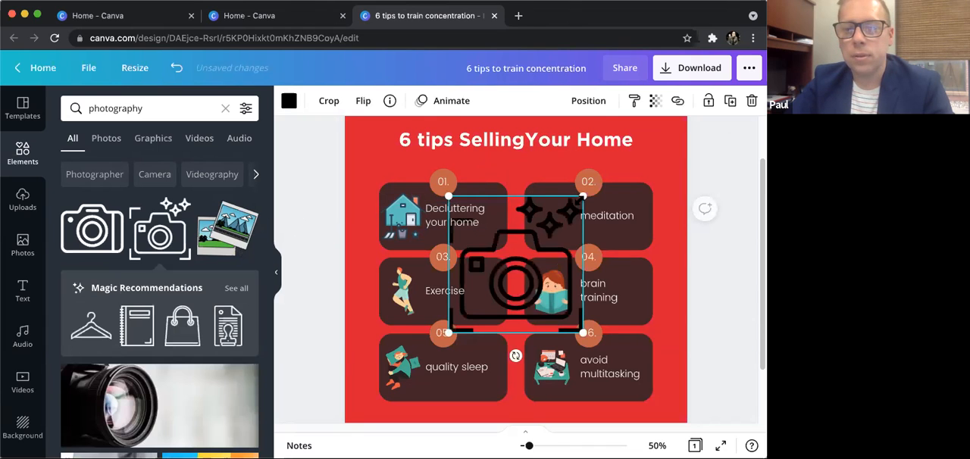
pyautogui.moveTo(582, 195); pyautogui.dragTo(512, 267)
pyautogui.moveTo(485, 299); pyautogui.dragTo(561, 210)
pyautogui.moveTo(583, 182); pyautogui.dragTo(551, 210)
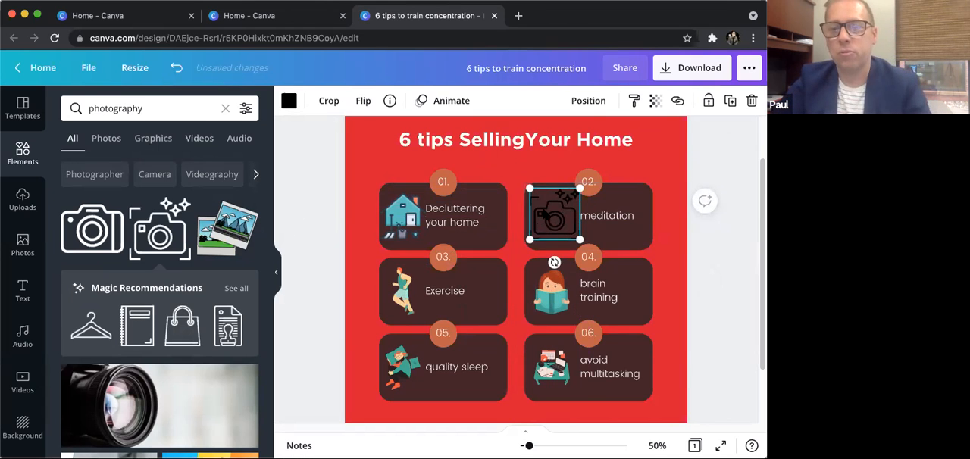
pyautogui.click(693, 156)
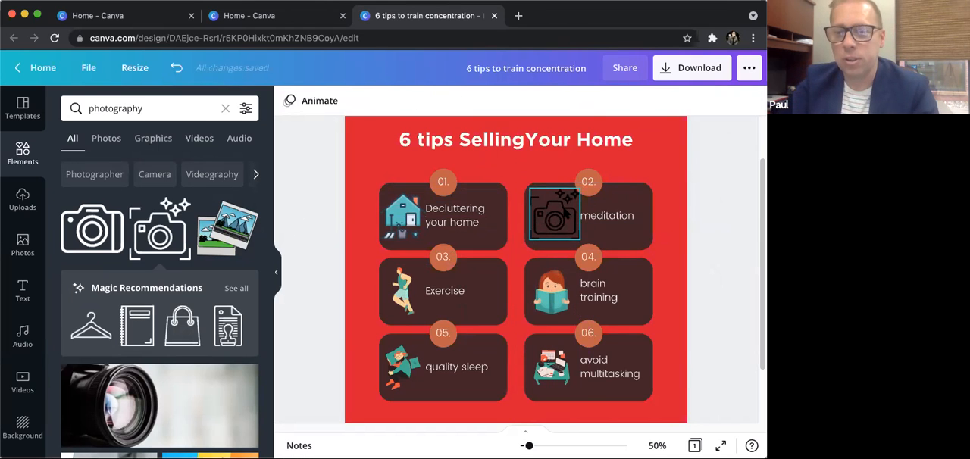
# - Recolor the camera icon in tip card 02 with the blue #003da5 from the primary palette
pyautogui.click(566, 214)
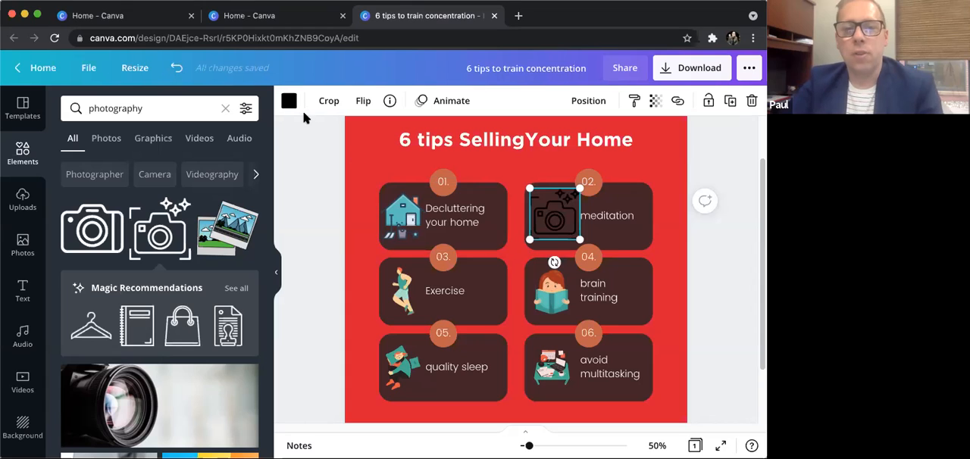
pyautogui.click(670, 163)
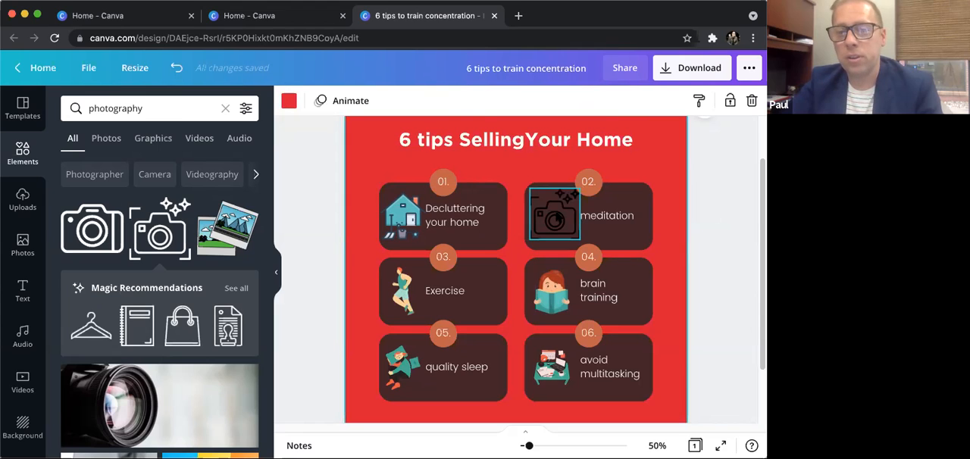
pyautogui.click(557, 217)
pyautogui.click(287, 103)
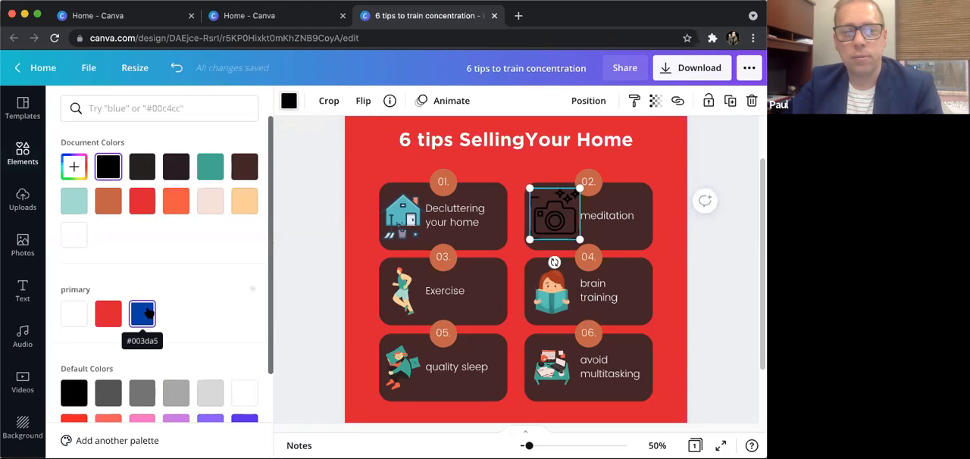
pyautogui.click(144, 314)
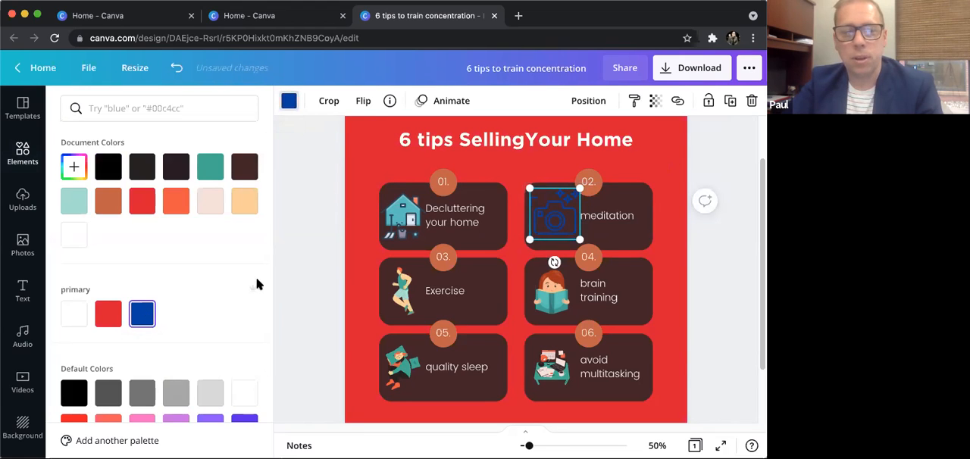
pyautogui.click(691, 157)
pyautogui.click(704, 267)
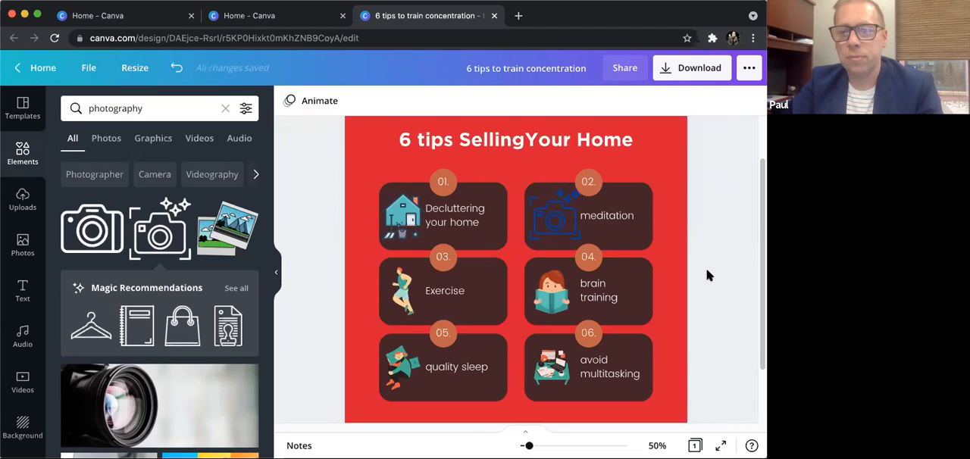
# - Look through more photography elements for an alternative and delete the camera icon from tip card 02
pyautogui.click(560, 219)
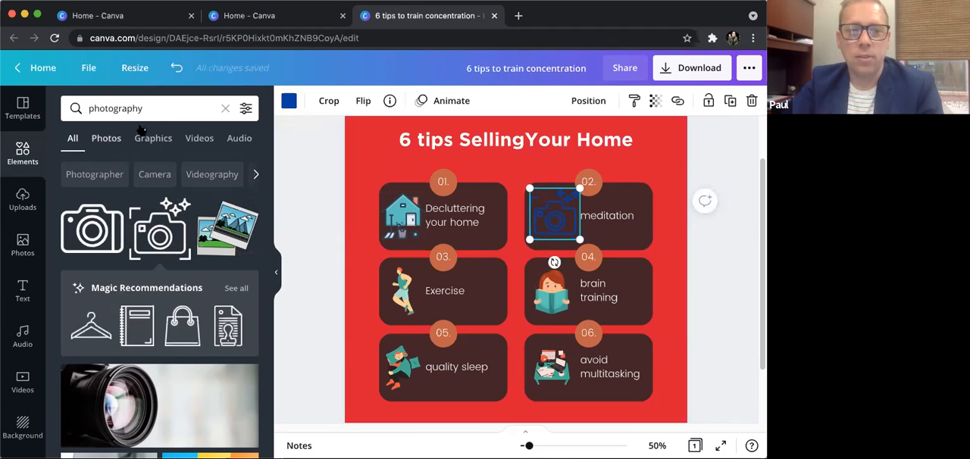
pyautogui.scroll(-2, 188, 237)
pyautogui.scroll(-10, 188, 237)
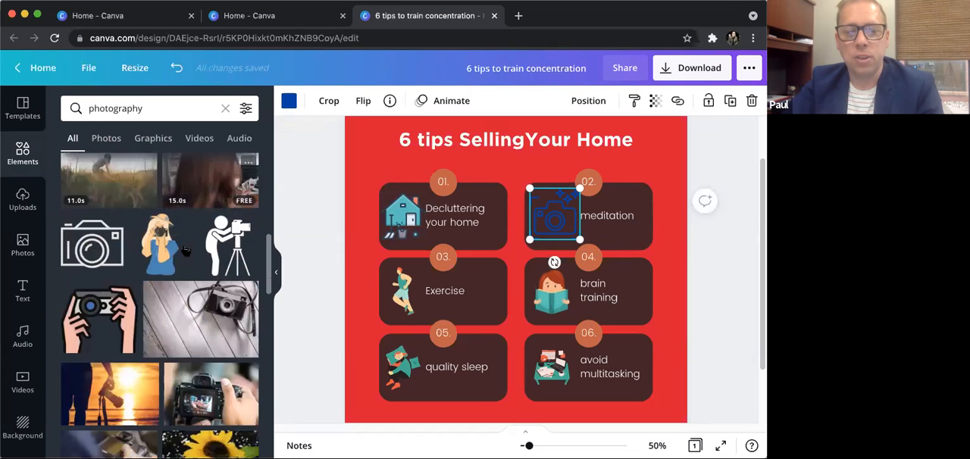
pyautogui.scroll(-1, 187, 251)
pyautogui.scroll(-2, 190, 243)
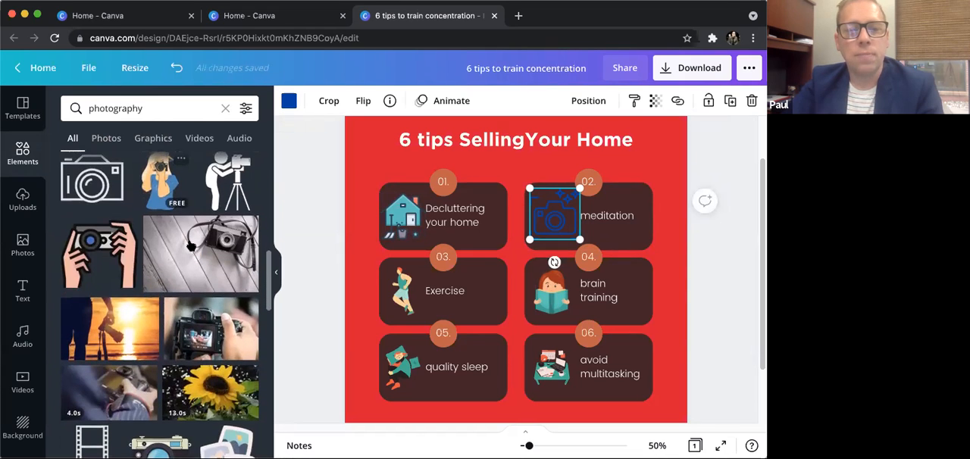
pyautogui.scroll(5, 194, 243)
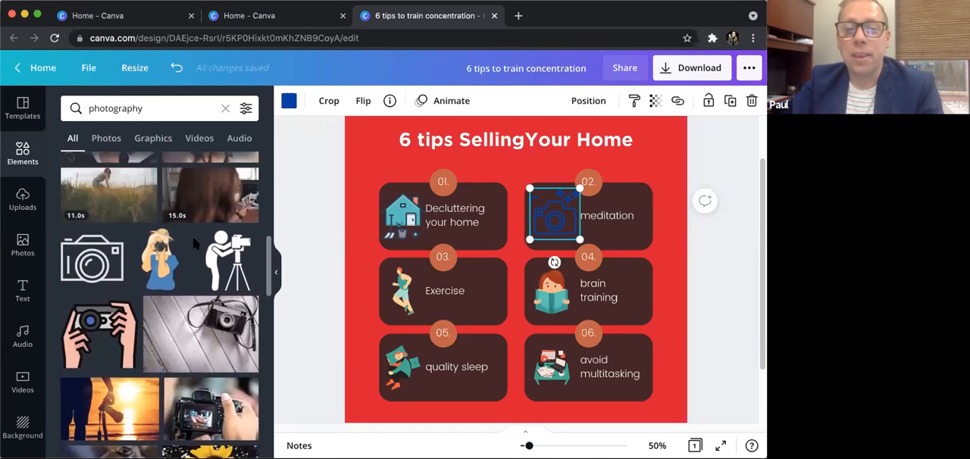
pyautogui.rightClick(564, 219)
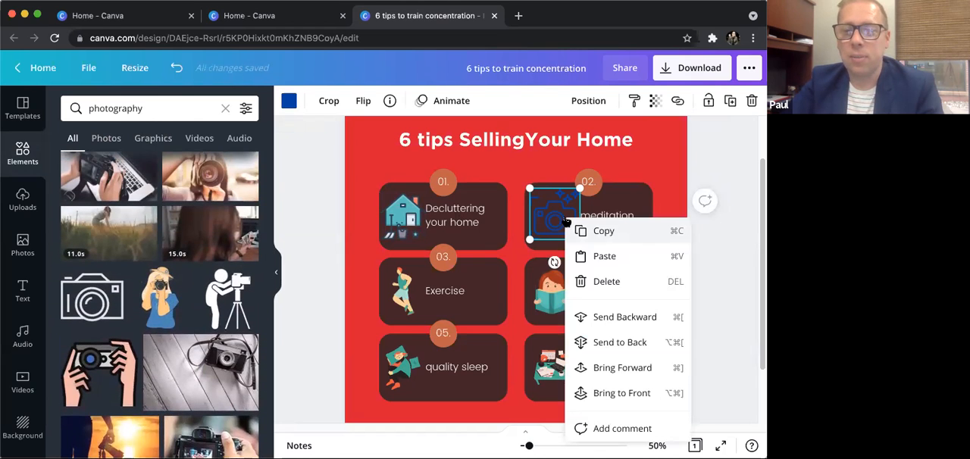
pyautogui.click(611, 280)
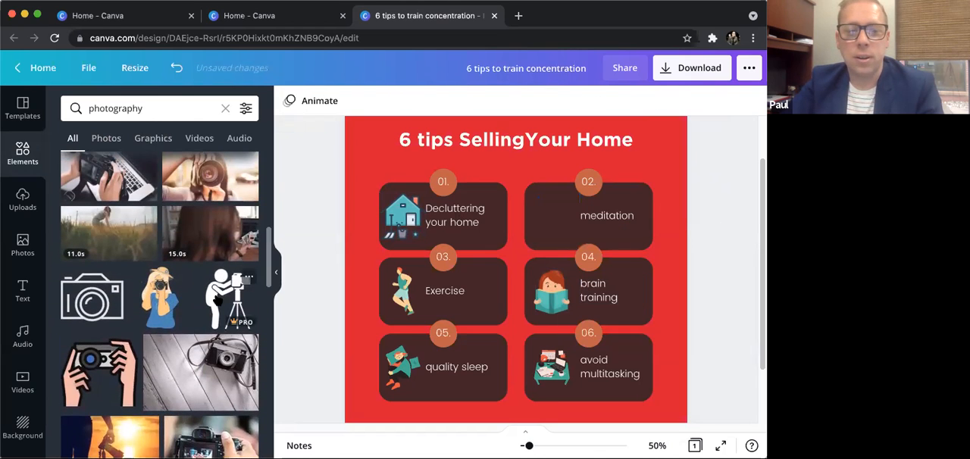
# - Insert the photographer-with-tripod graphic scaled down to fit tip card 02, and color it white from the primary palette
pyautogui.click(217, 298)
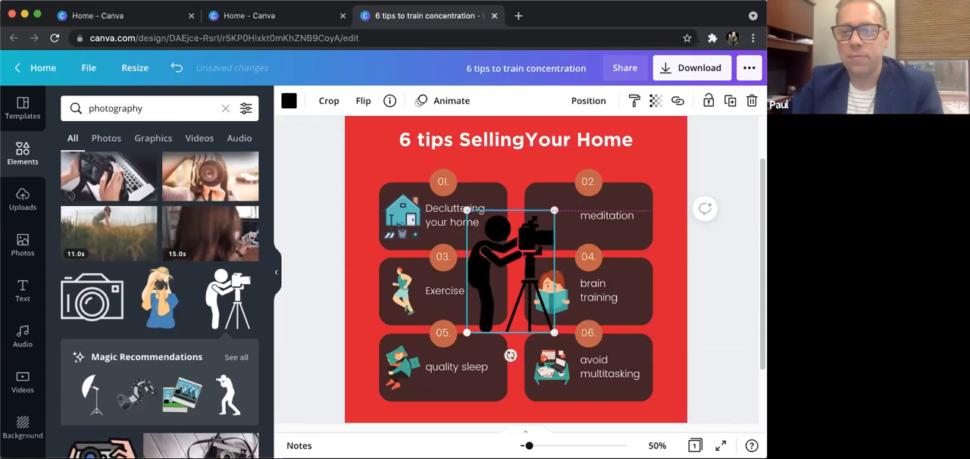
pyautogui.moveTo(554, 210); pyautogui.dragTo(531, 248)
pyautogui.moveTo(500, 289); pyautogui.dragTo(457, 296)
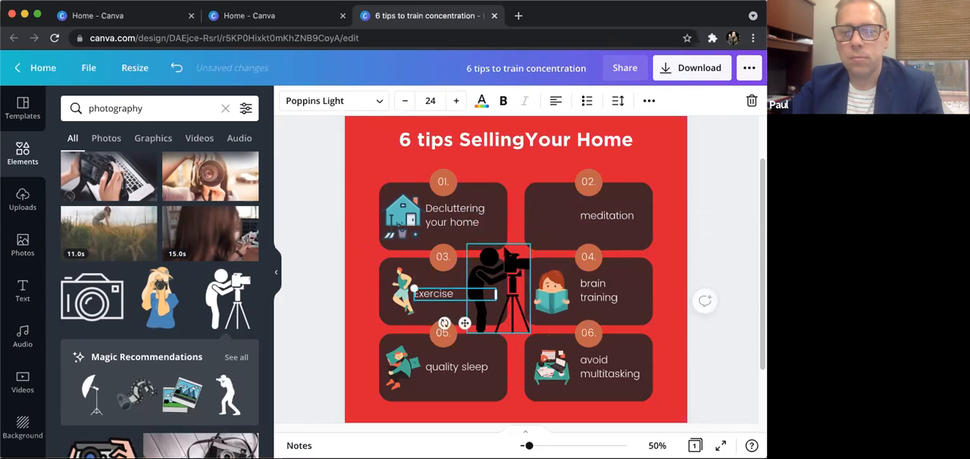
pyautogui.moveTo(527, 252); pyautogui.dragTo(556, 198)
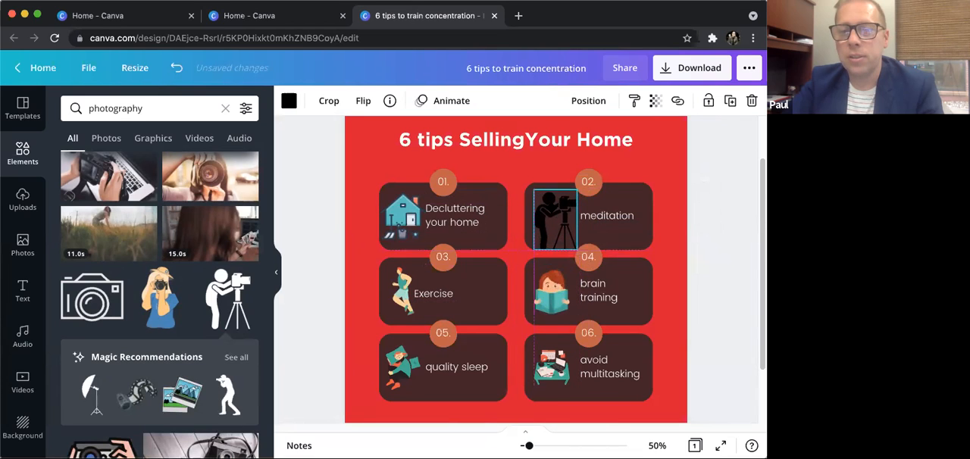
pyautogui.click(288, 100)
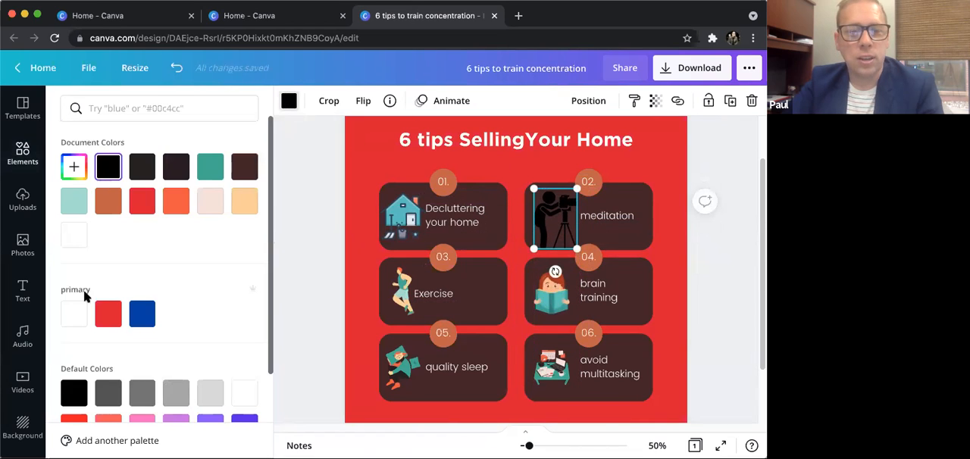
pyautogui.click(74, 312)
# - Replace the text "meditation" in tip card 02 with "Professional photos"
pyautogui.doubleClick(610, 216)
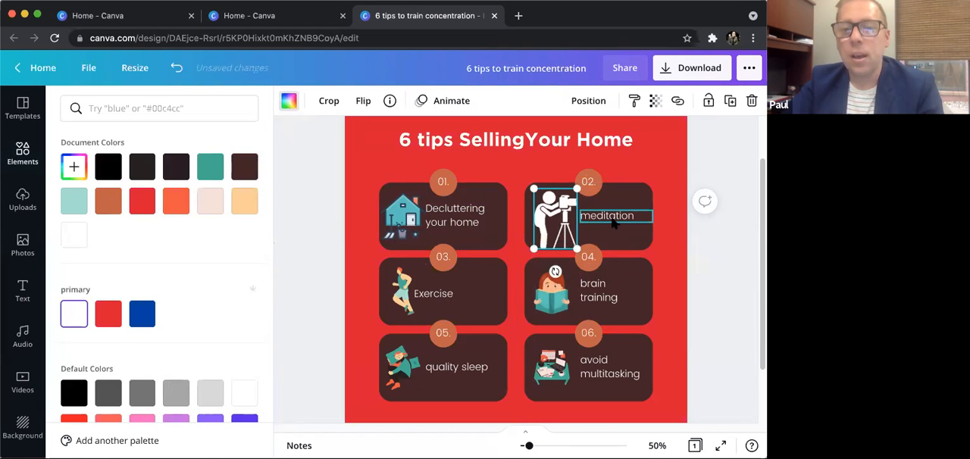
pyautogui.press('BackSpace')
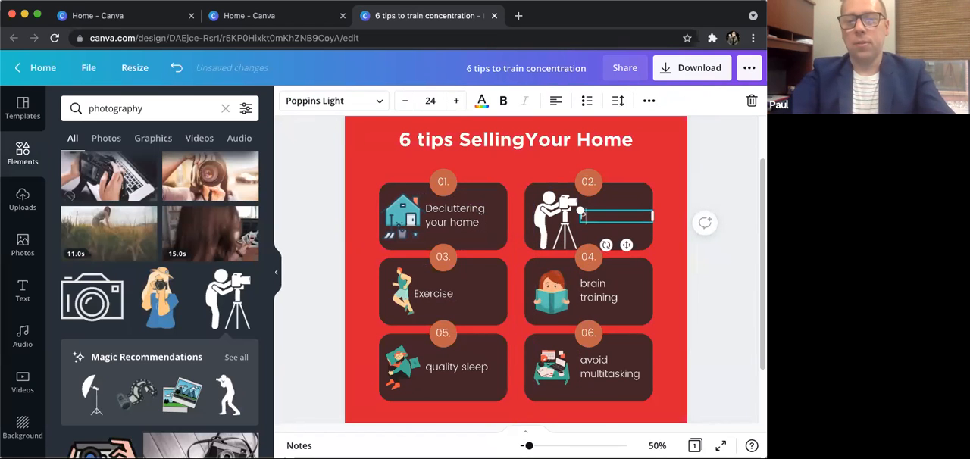
pyautogui.write('Professional photos')
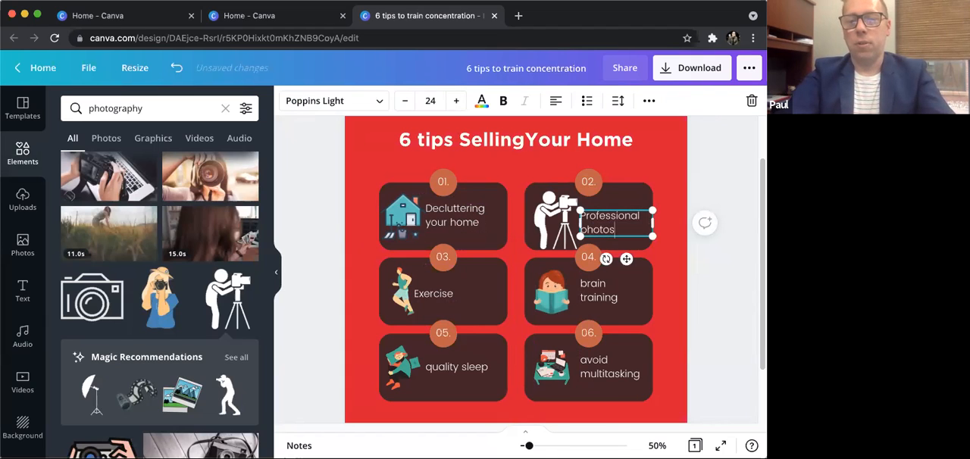
pyautogui.click(698, 179)
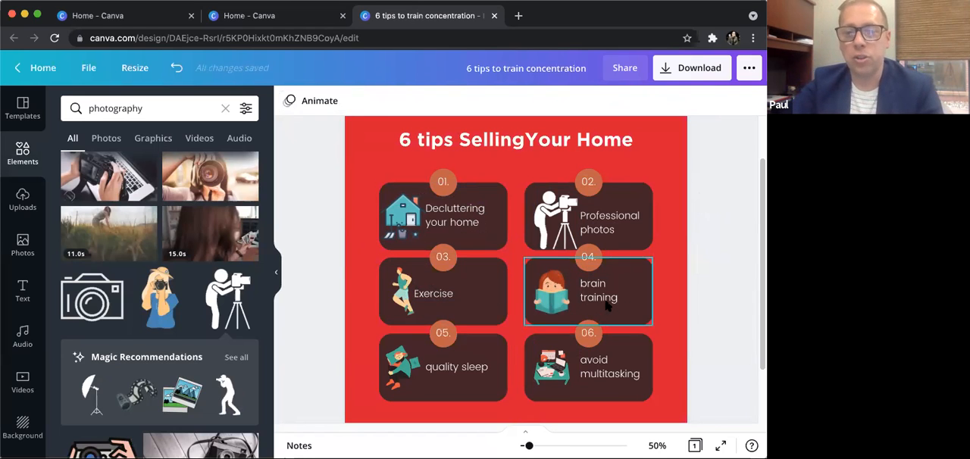
pyautogui.scroll(2, 644, 295)
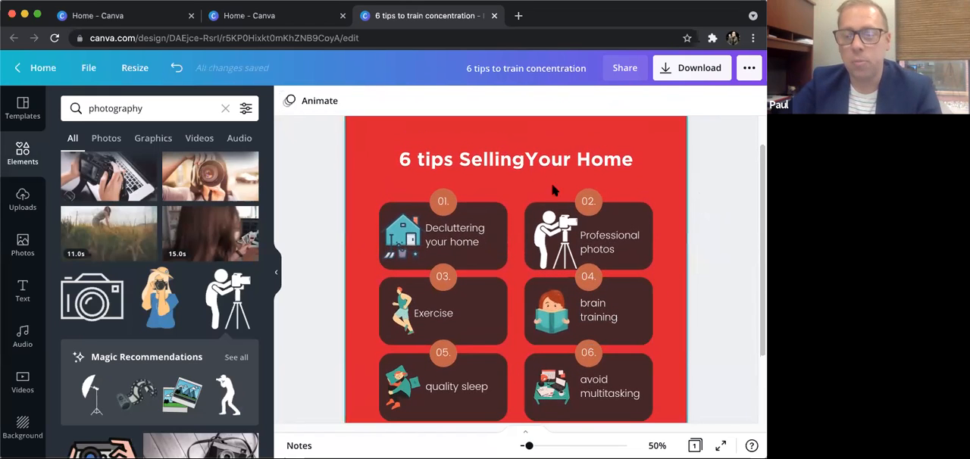
pyautogui.scroll(-2, 682, 260)
pyautogui.scroll(4, 681, 262)
pyautogui.scroll(-3, 681, 262)
pyautogui.scroll(-4, 681, 261)
pyautogui.scroll(6, 679, 259)
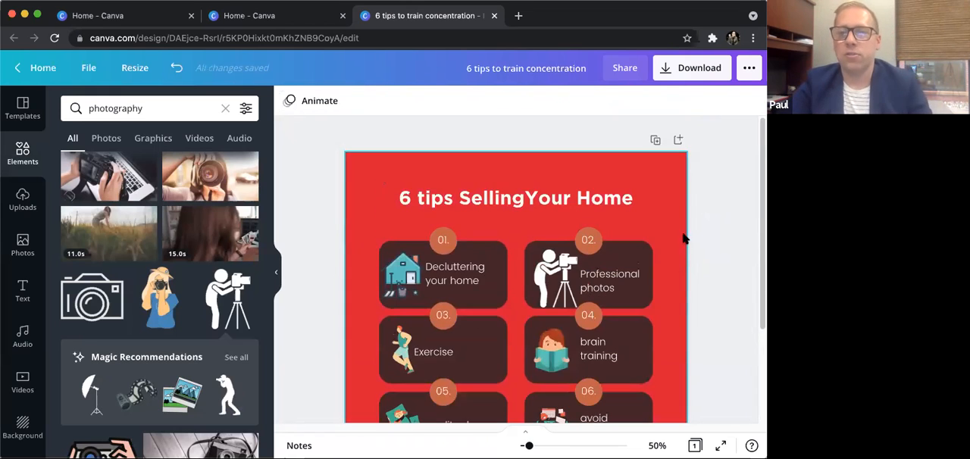
# - Select JPG as the download file type, and close the download settings without downloading
pyautogui.click(687, 71)
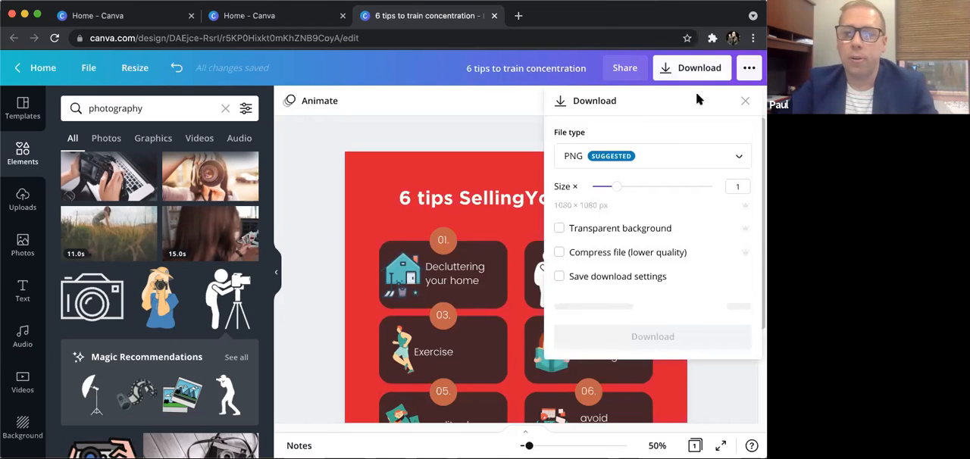
pyautogui.click(683, 157)
pyautogui.click(634, 197)
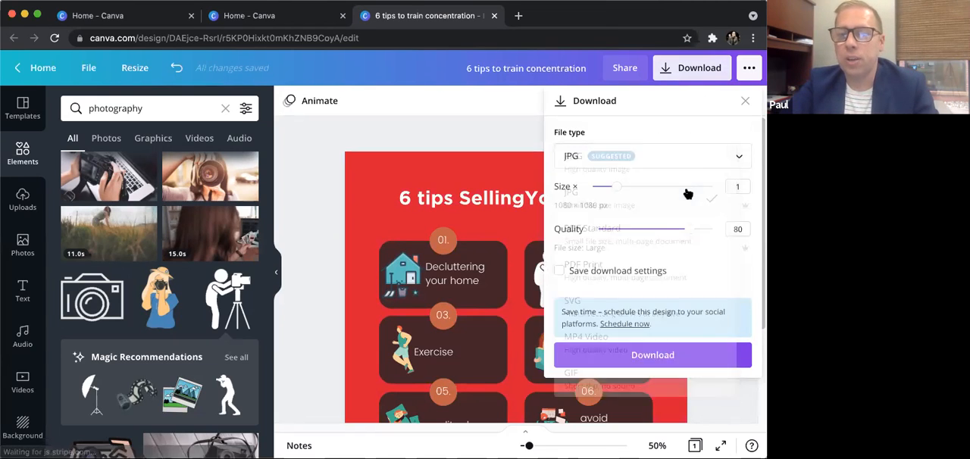
pyautogui.click(522, 120)
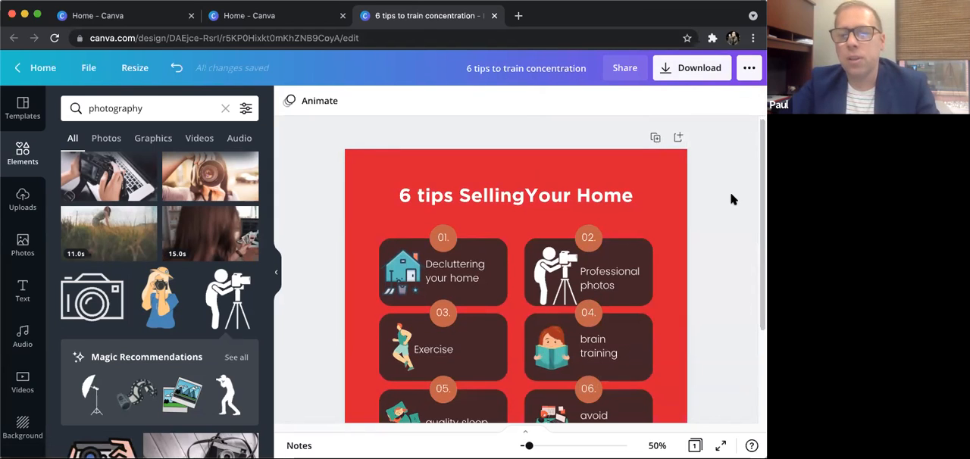
# - Apply the Fade page animation to the home-selling tips post and set its timing to 8.5 seconds
pyautogui.click(306, 104)
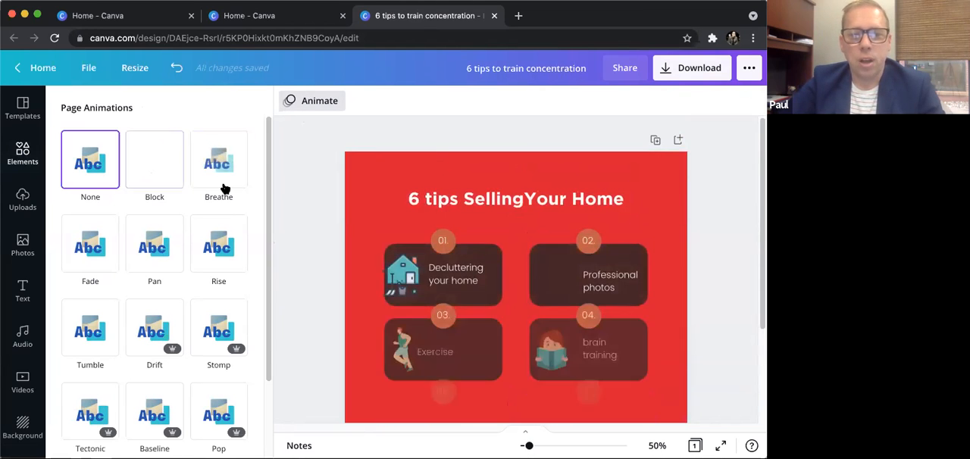
pyautogui.scroll(-2, 220, 227)
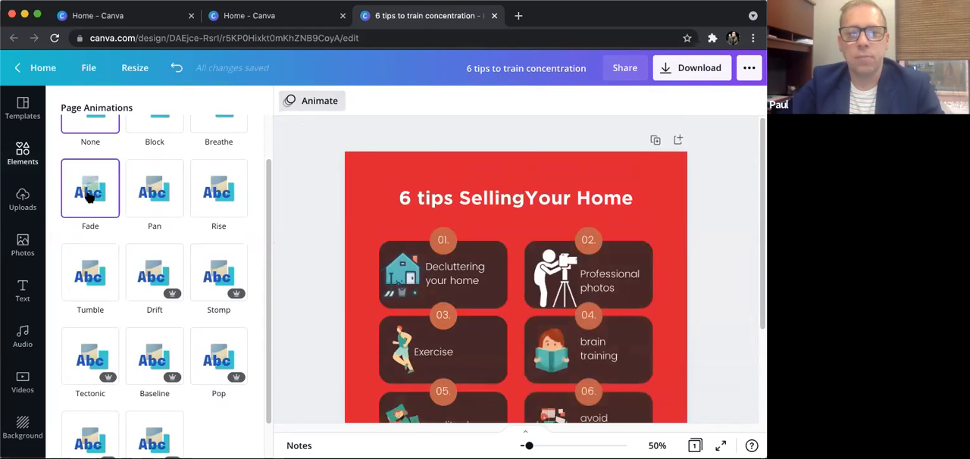
pyautogui.click(90, 195)
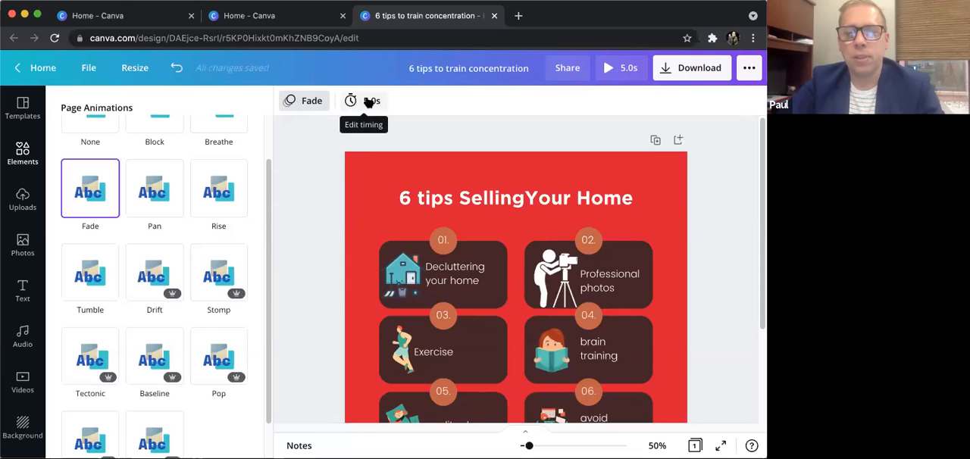
pyautogui.click(371, 103)
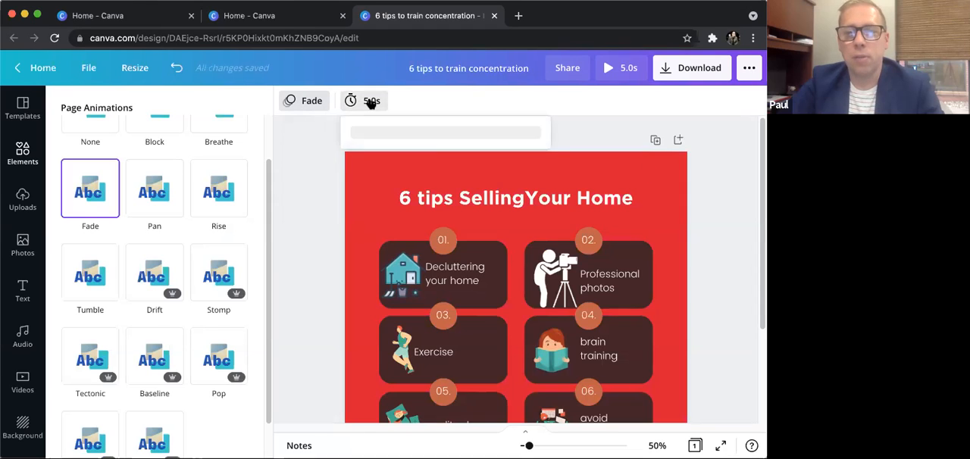
pyautogui.moveTo(424, 147); pyautogui.dragTo(430, 148)
pyautogui.click(737, 160)
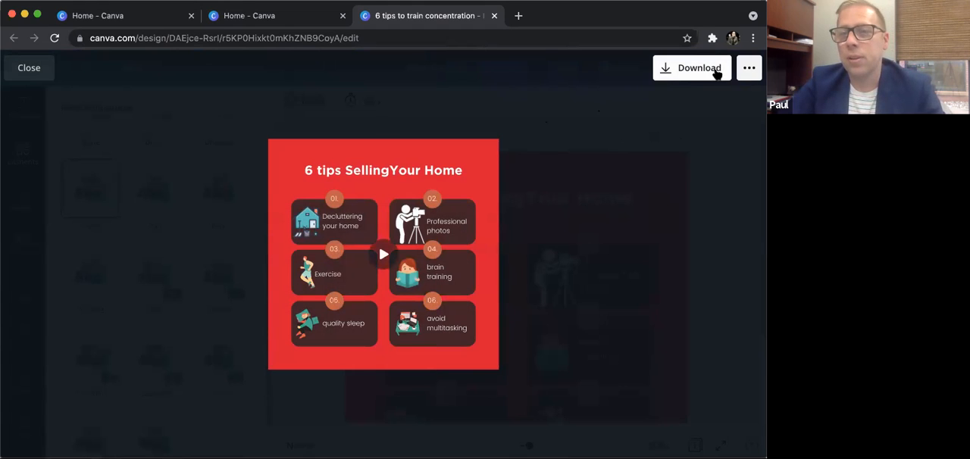
# - Check the suggested download format from the animation preview, and close the preview and the animation choices
pyautogui.click(681, 70)
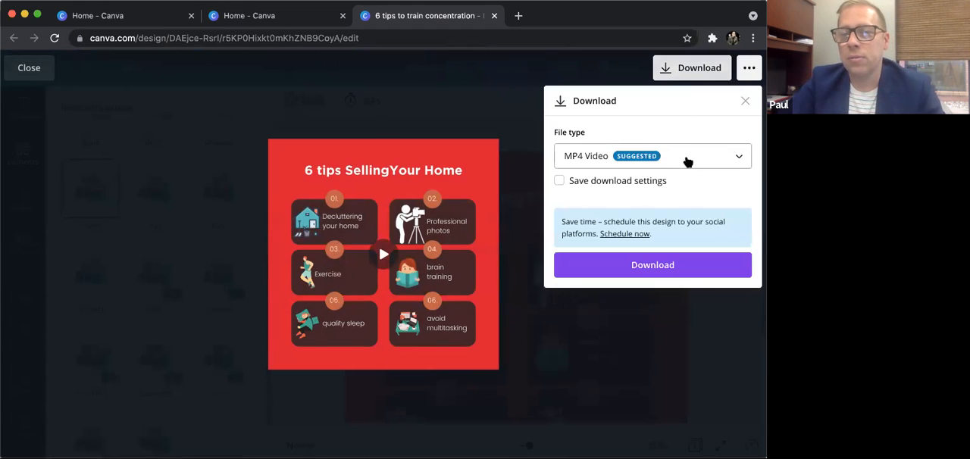
pyautogui.click(744, 102)
pyautogui.click(15, 68)
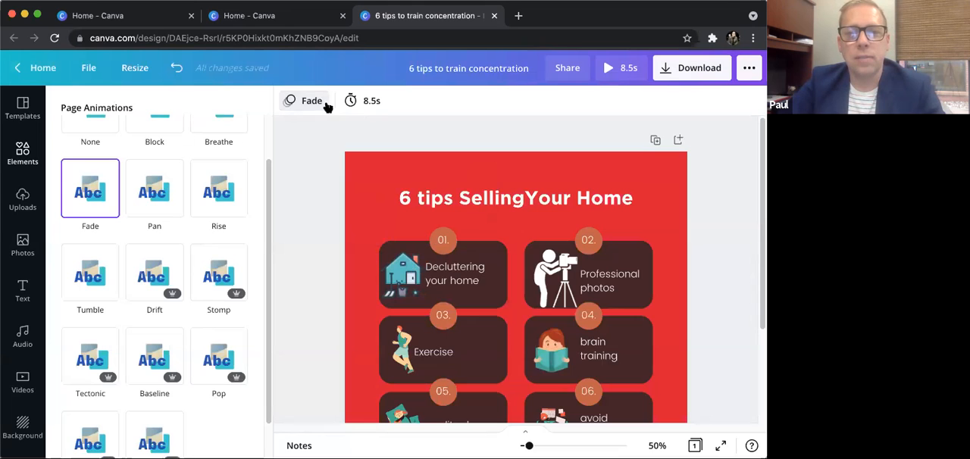
pyautogui.click(318, 101)
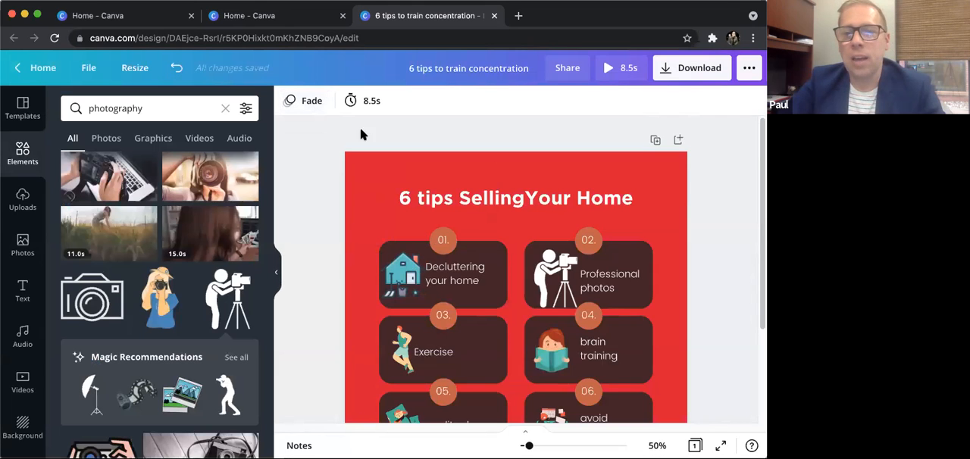
# - Review the file types available for downloading the animated tips post, and close the download settings without downloading
pyautogui.scroll(-3, 317, 225)
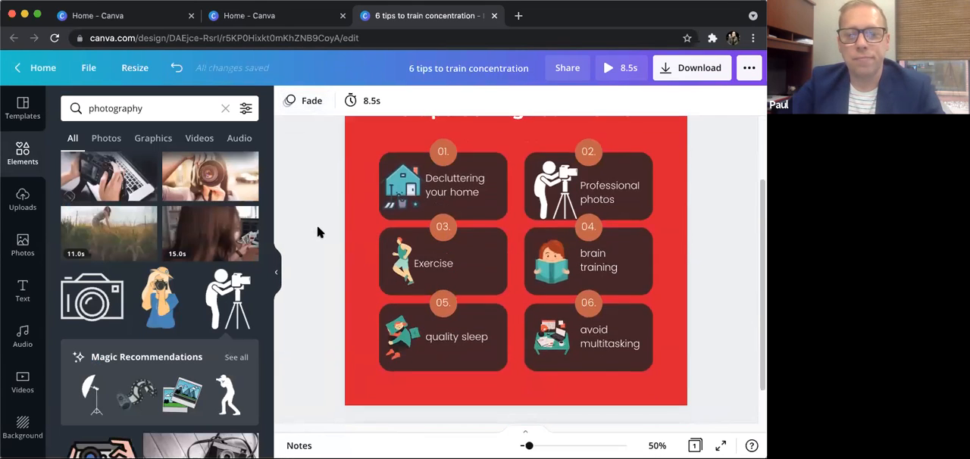
pyautogui.scroll(3, 317, 225)
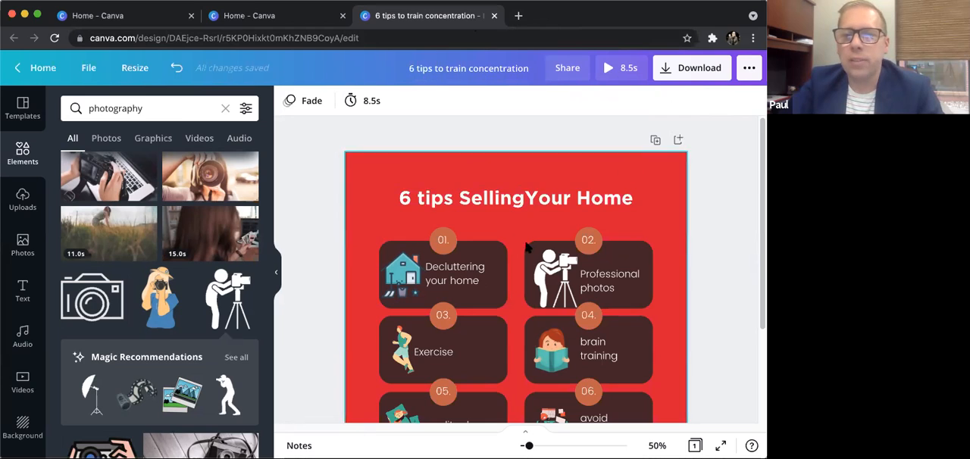
pyautogui.scroll(-1, 515, 170)
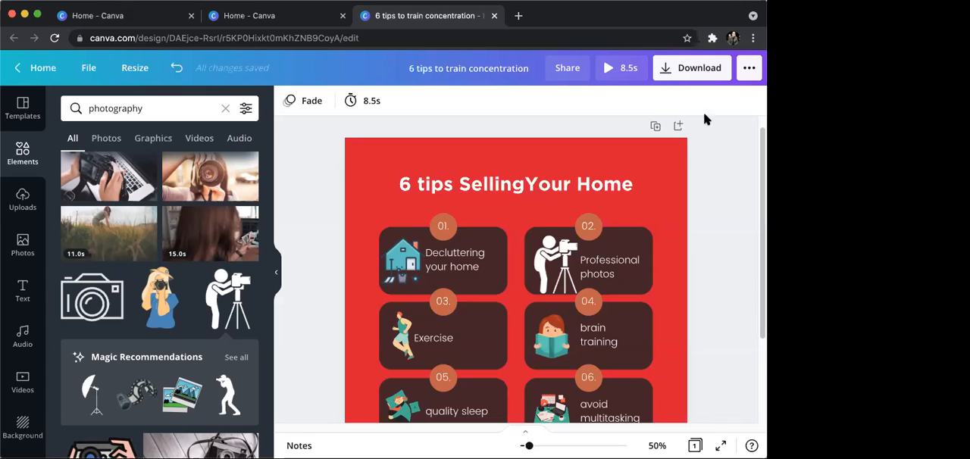
pyautogui.click(696, 70)
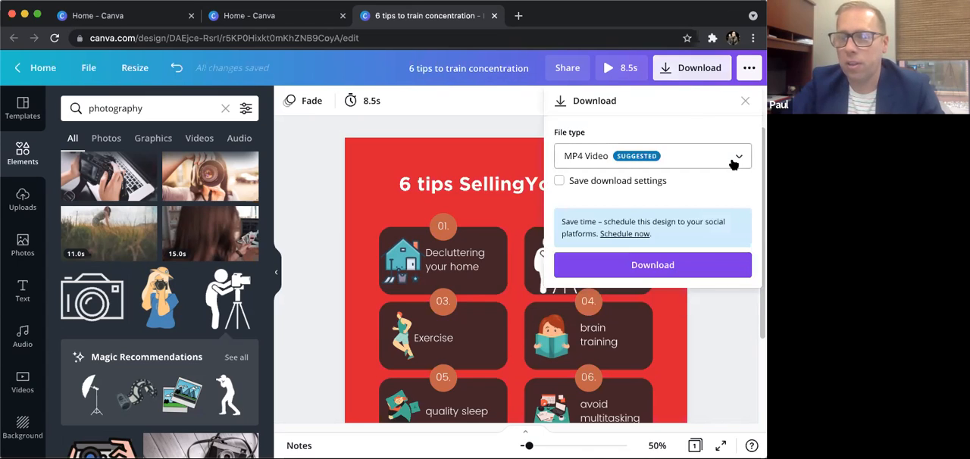
pyautogui.click(732, 163)
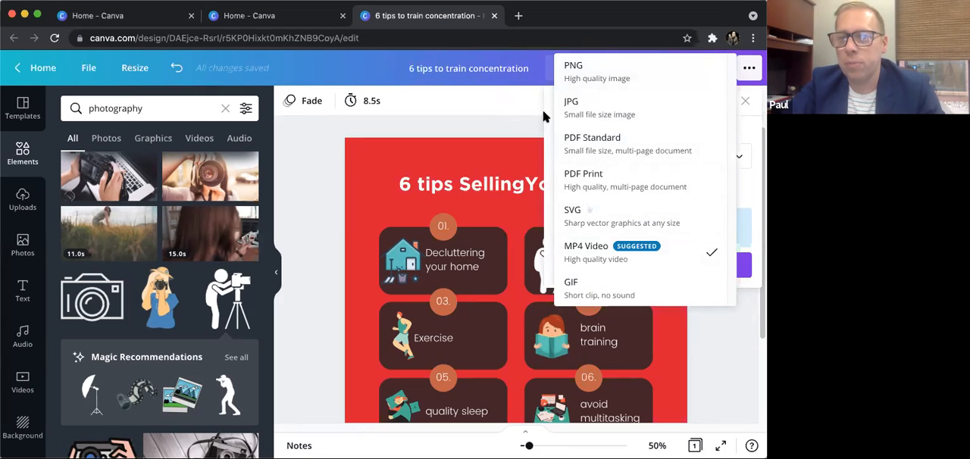
pyautogui.click(467, 95)
pyautogui.click(746, 103)
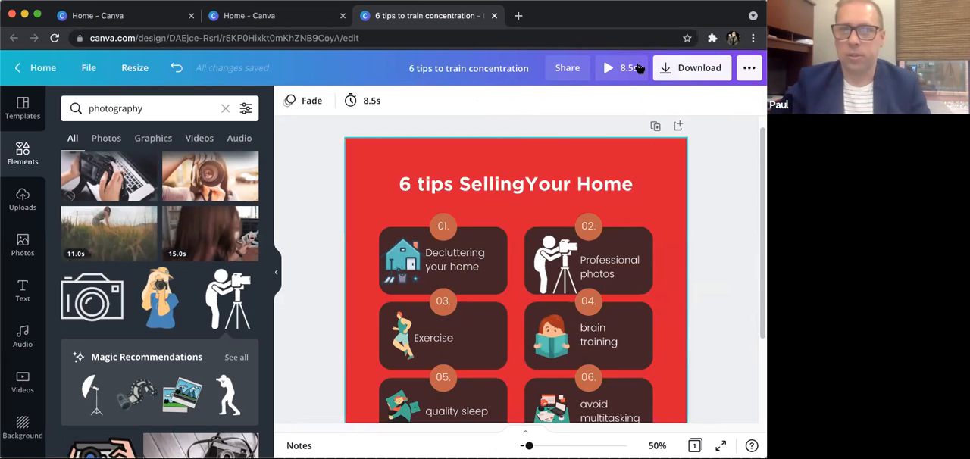
# - Close the home-selling tips design and create a new blank Instagram Post from the home page
pyautogui.click(493, 16)
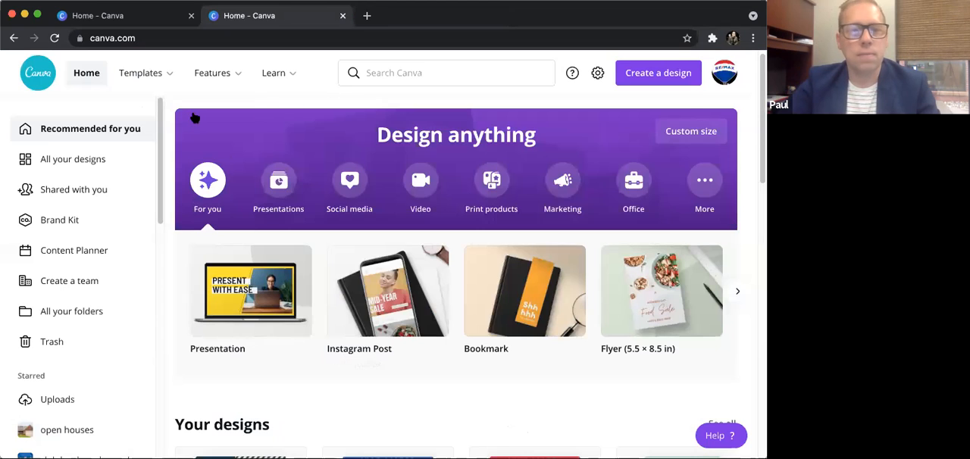
pyautogui.click(86, 74)
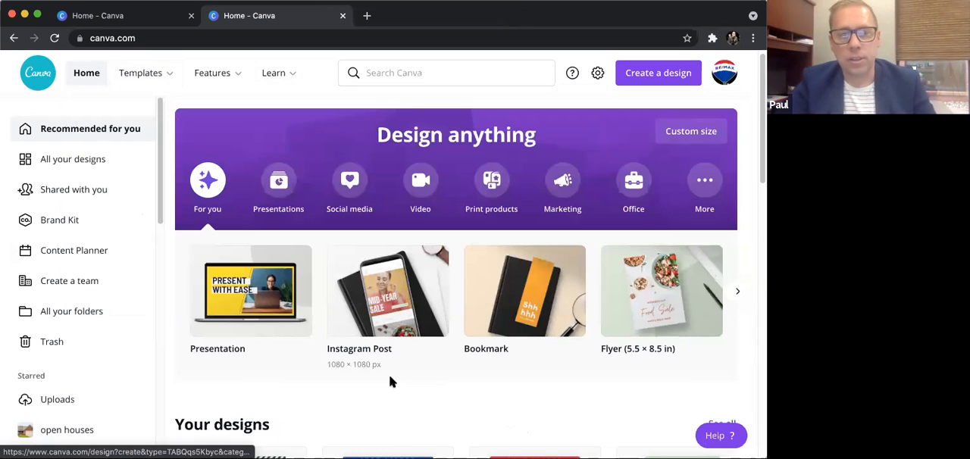
pyautogui.click(402, 310)
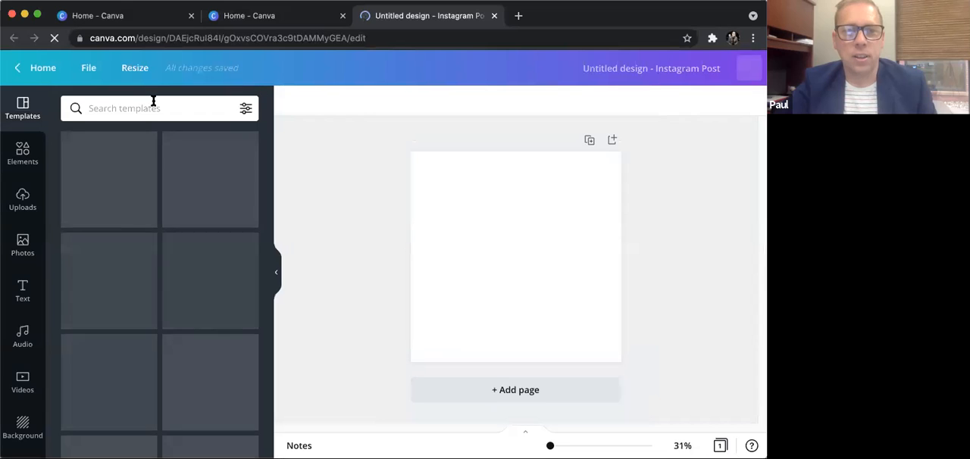
# - Search the templates for "pictogram" and browse the designs for a suitable statistics layout
pyautogui.click(154, 107)
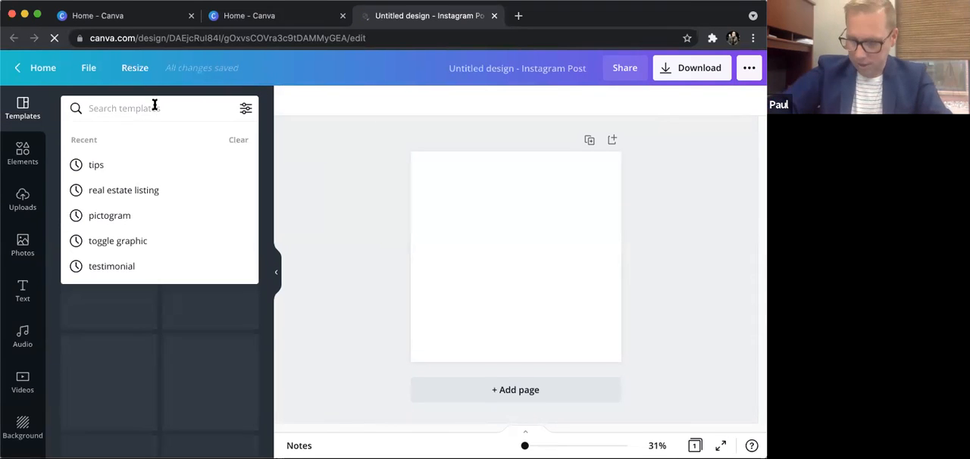
pyautogui.write('pictogra')
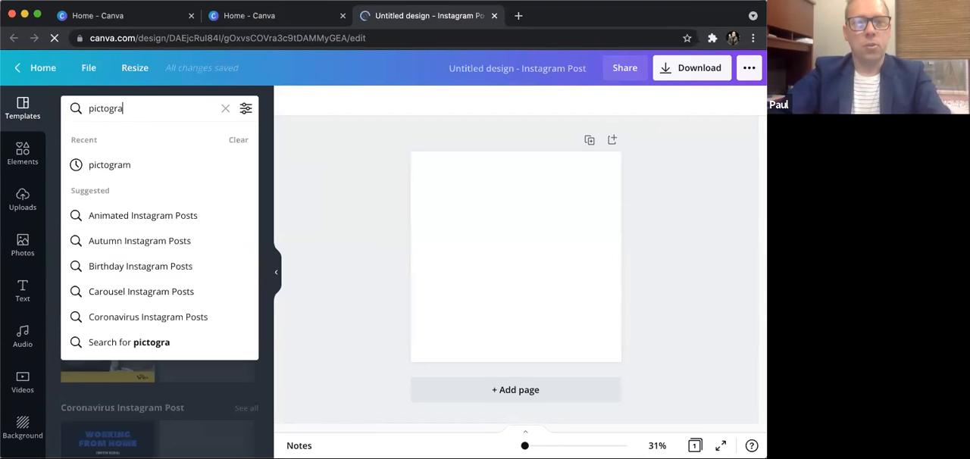
pyautogui.click(119, 165)
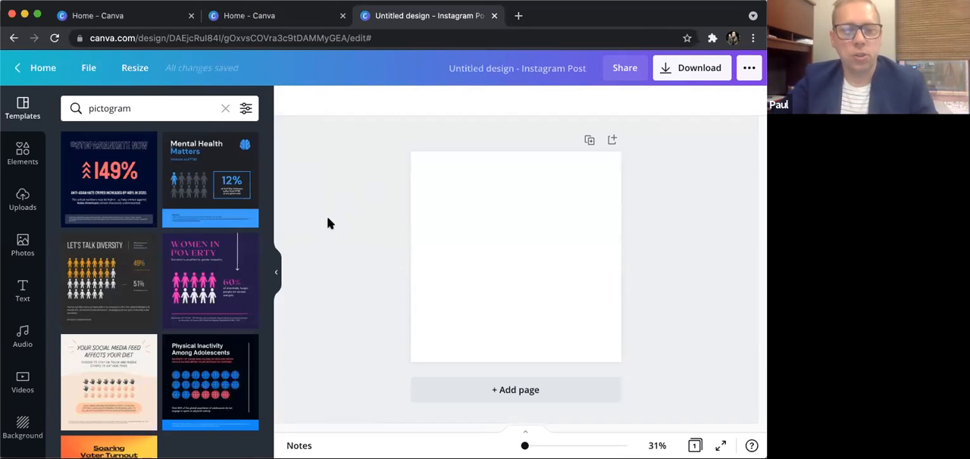
pyautogui.scroll(-2, 222, 294)
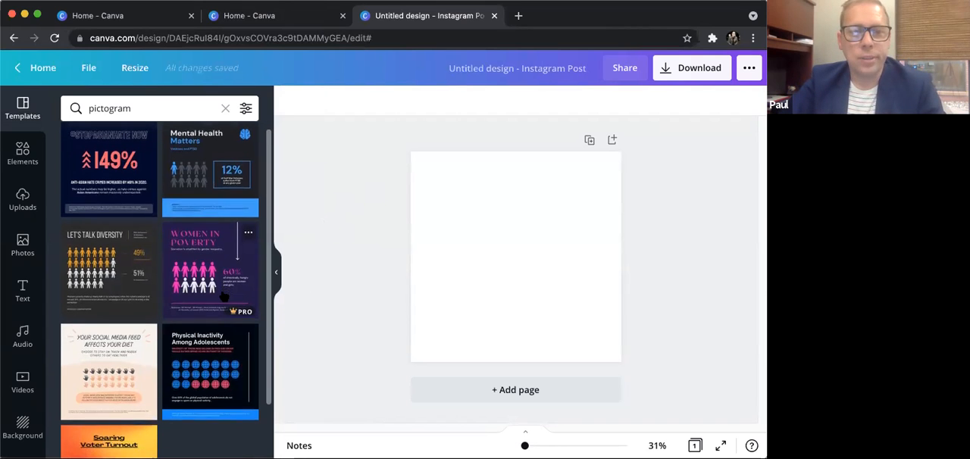
pyautogui.scroll(1, 223, 297)
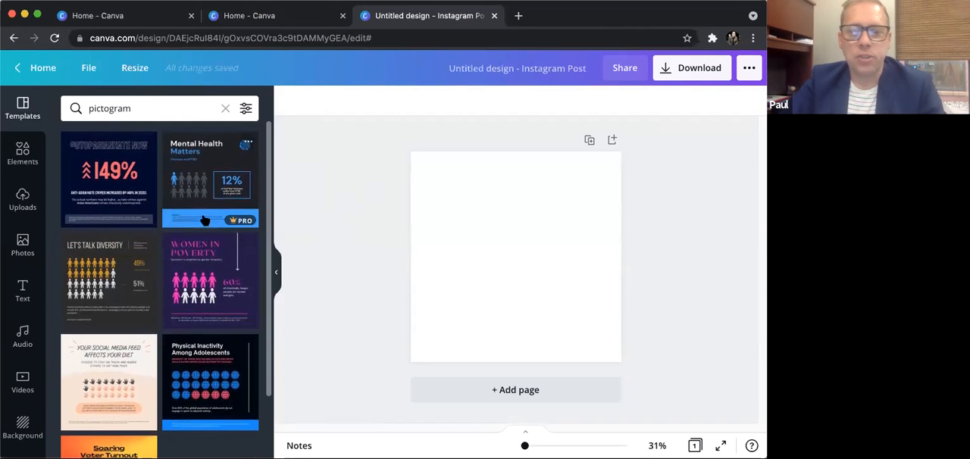
pyautogui.scroll(-3, 152, 318)
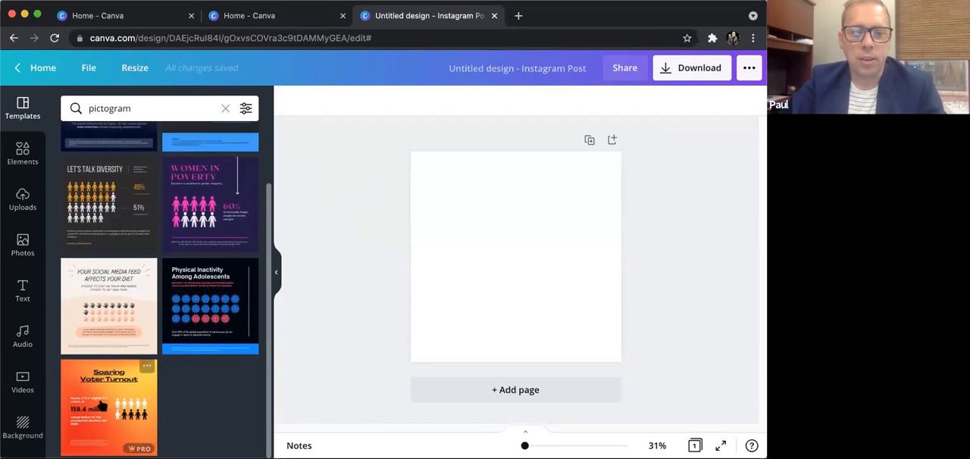
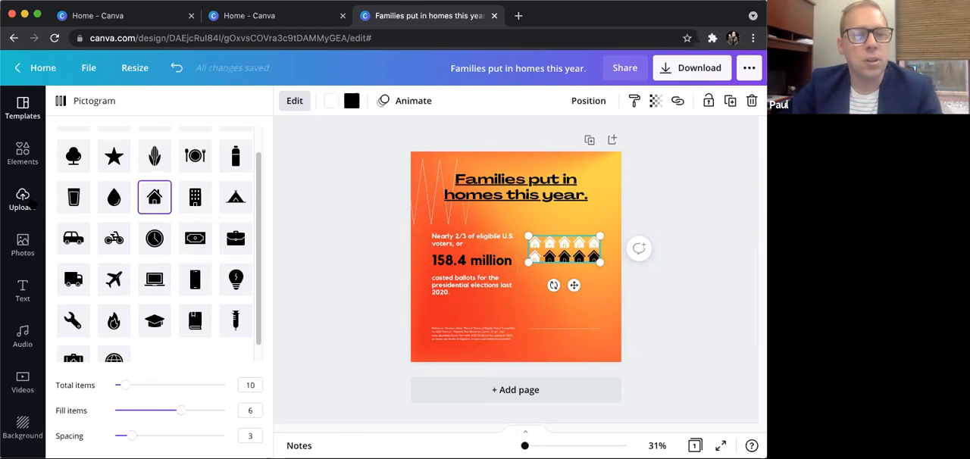
# - Set the house pictogram to 30 total items, 14 filled items and a spacing of 4
pyautogui.scroll(-1, 198, 232)
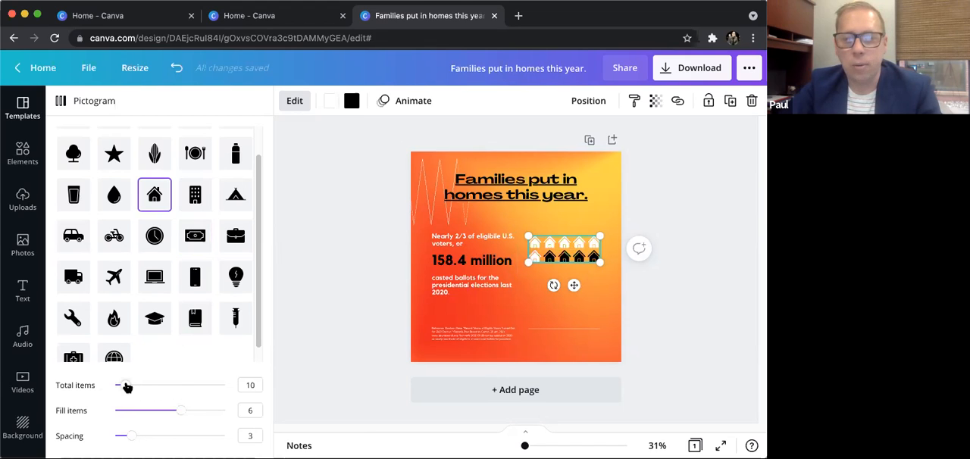
pyautogui.moveTo(126, 386); pyautogui.dragTo(147, 389)
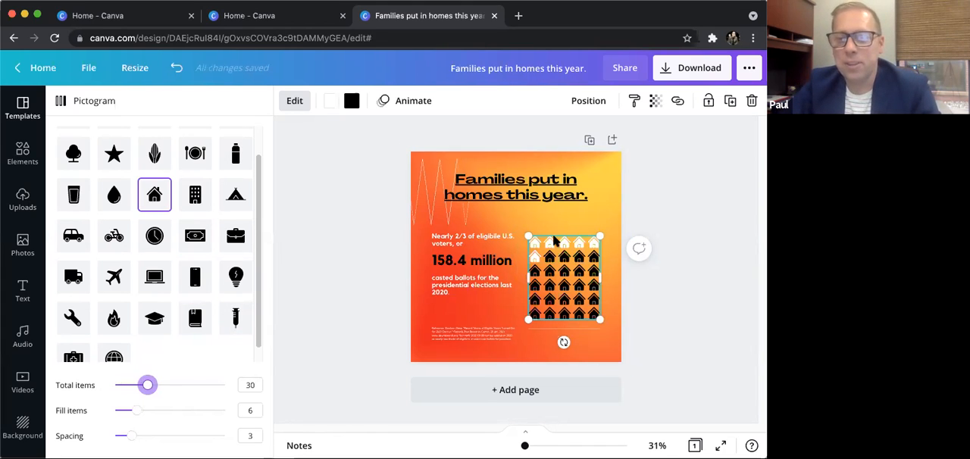
pyautogui.click(136, 411)
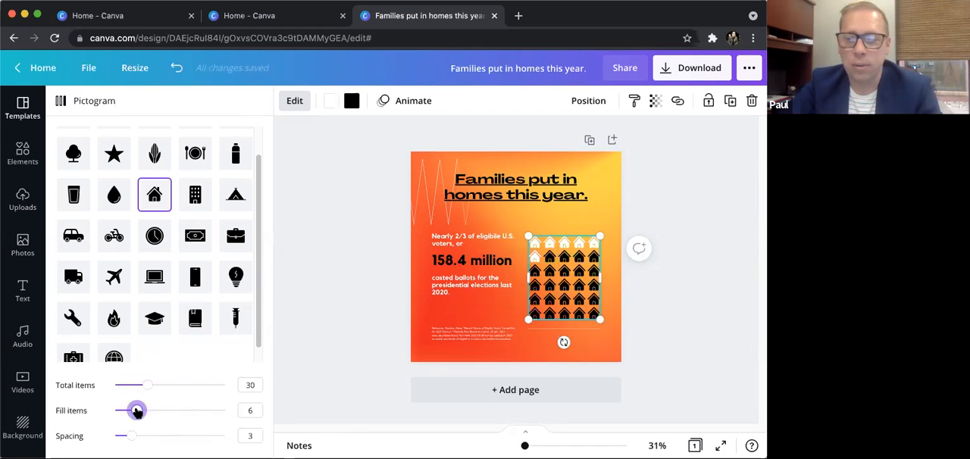
pyautogui.moveTo(137, 413); pyautogui.dragTo(176, 419)
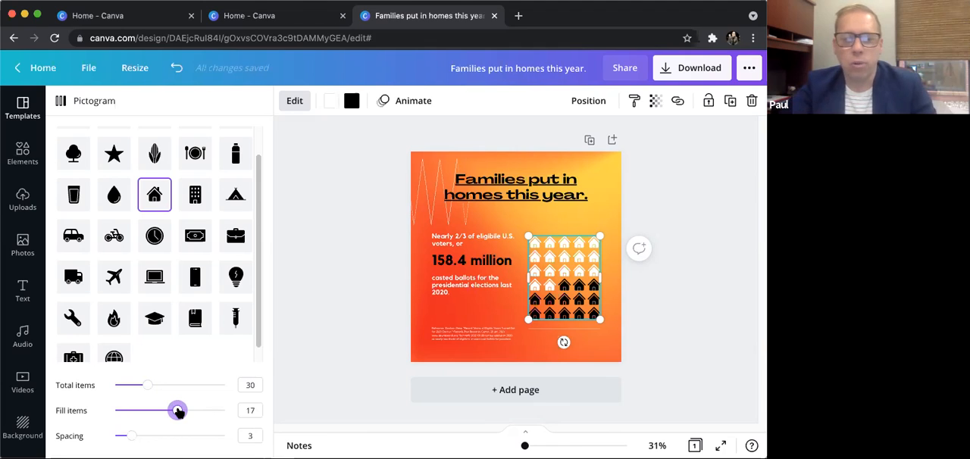
pyautogui.moveTo(177, 410)
pyautogui.mouseDown()
pyautogui.moveTo(144, 411)
pyautogui.moveTo(167, 410)
pyautogui.mouseUp()
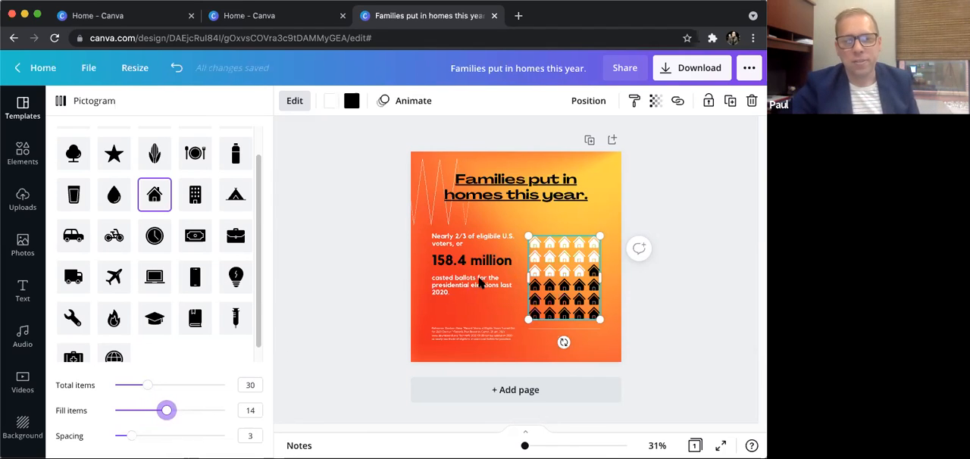
pyautogui.moveTo(131, 435); pyautogui.dragTo(137, 439)
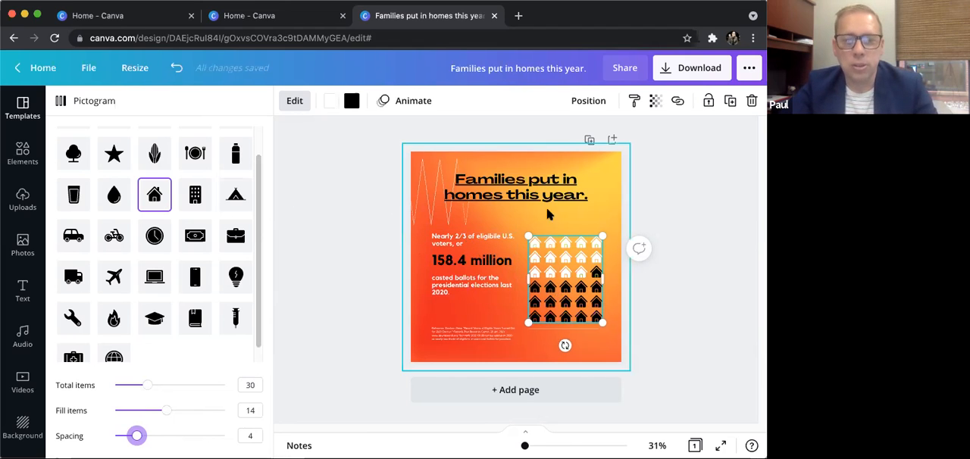
# - Open the statistic text beside the house pictogram for editing, and leave the design for the home page
pyautogui.click(488, 234)
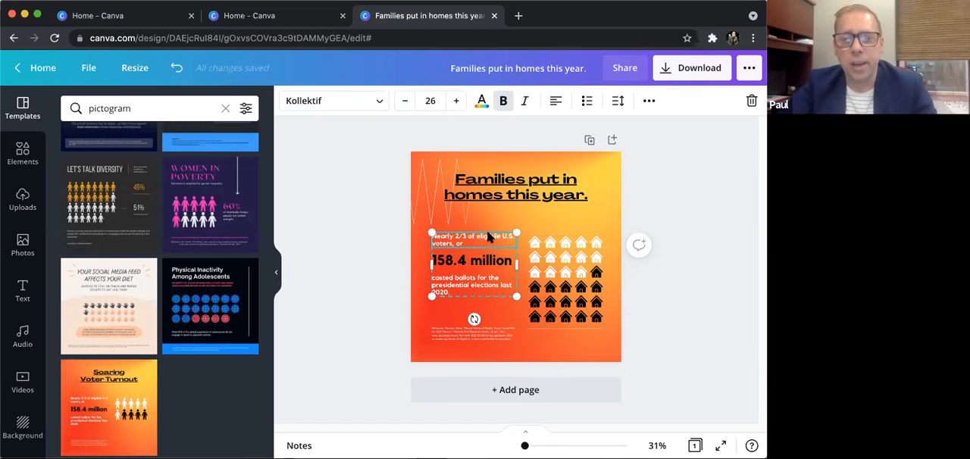
pyautogui.doubleClick(488, 231)
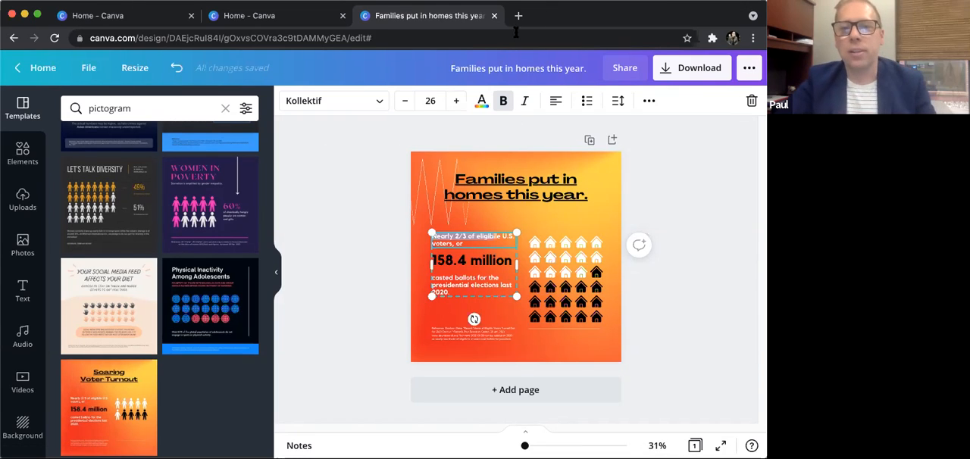
pyautogui.click(43, 68)
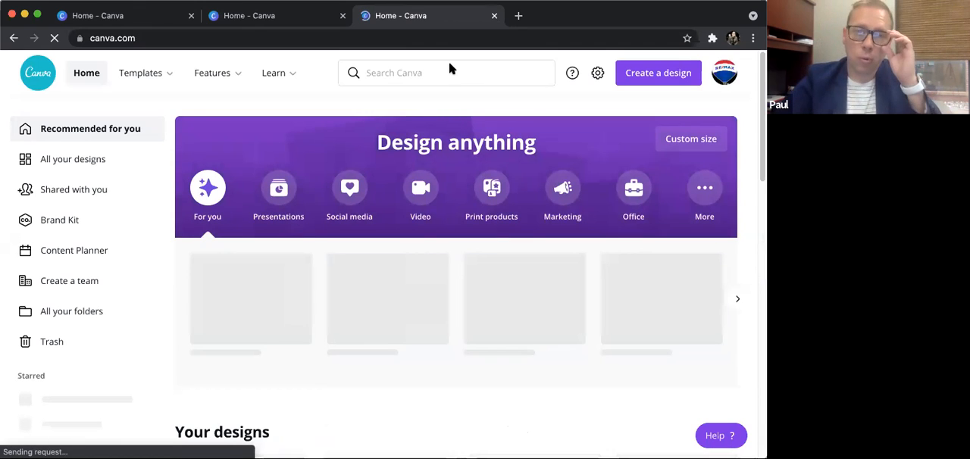
# - Search the templates for "real estate listing" and open the "This can be your new home!" postcard as a new design
pyautogui.click(448, 75)
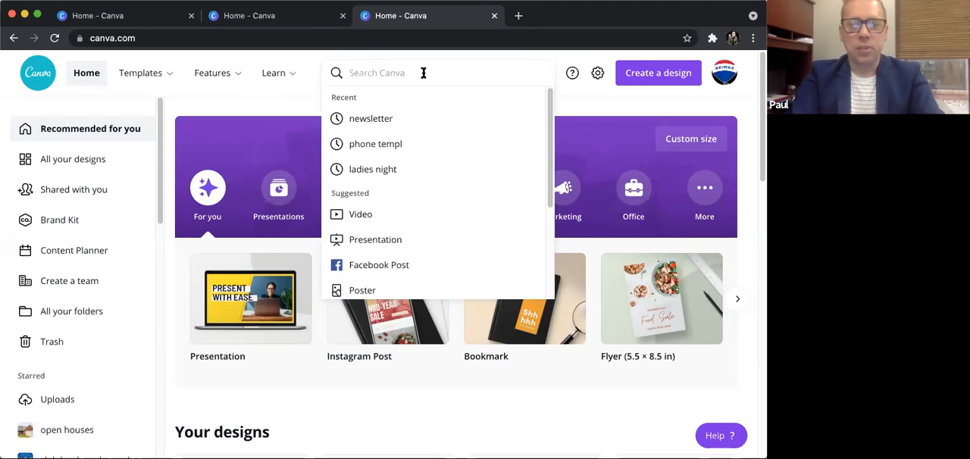
pyautogui.write('rea')
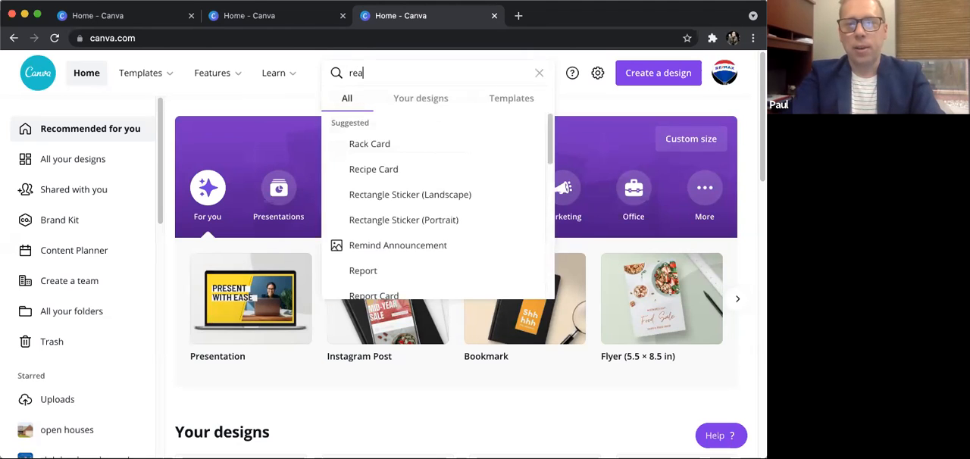
pyautogui.write('l estate')
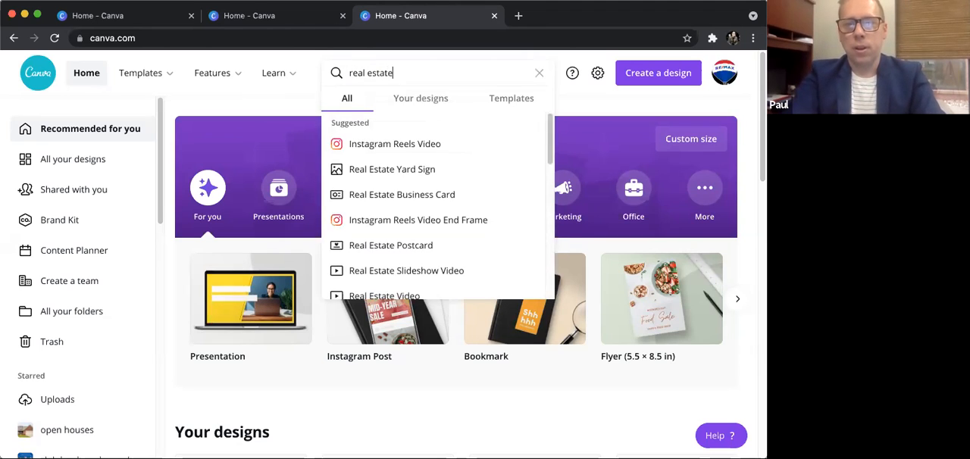
pyautogui.write(' lsting')
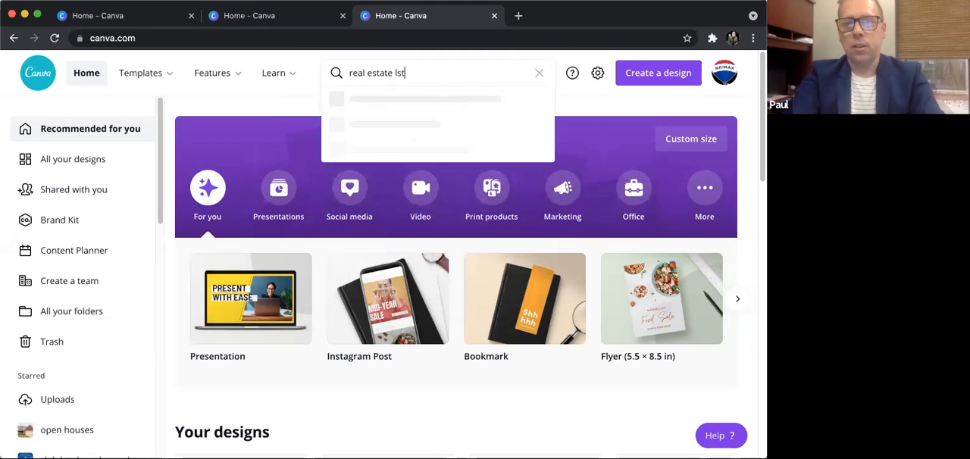
pyautogui.press('BackSpace')
pyautogui.press('BackSpace')
pyautogui.press('BackSpace')
pyautogui.press('BackSpace')
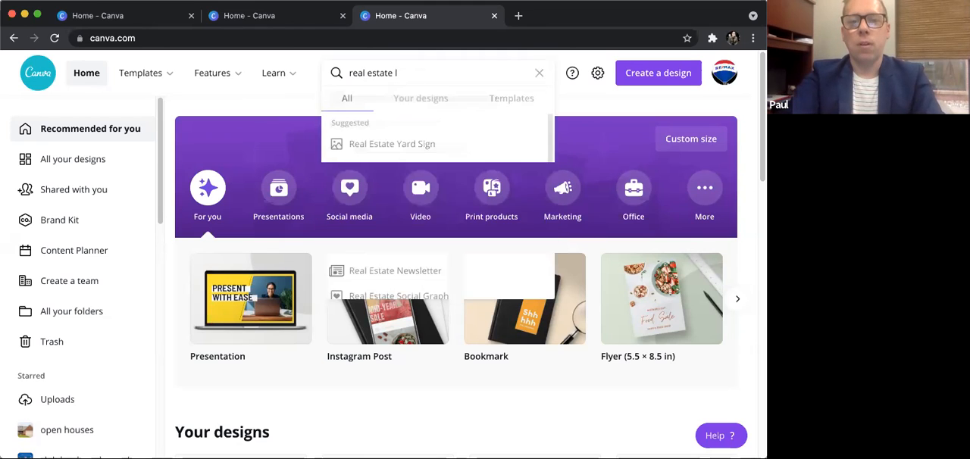
pyautogui.write('isitn')
pyautogui.press('BackSpace')
pyautogui.press('BackSpace')
pyautogui.press('BackSpace')
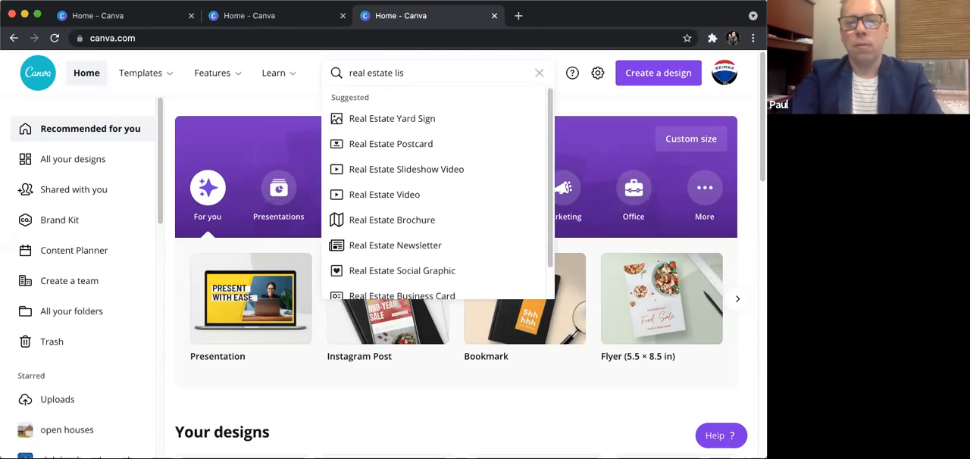
pyautogui.write('ting')
pyautogui.press('Return')
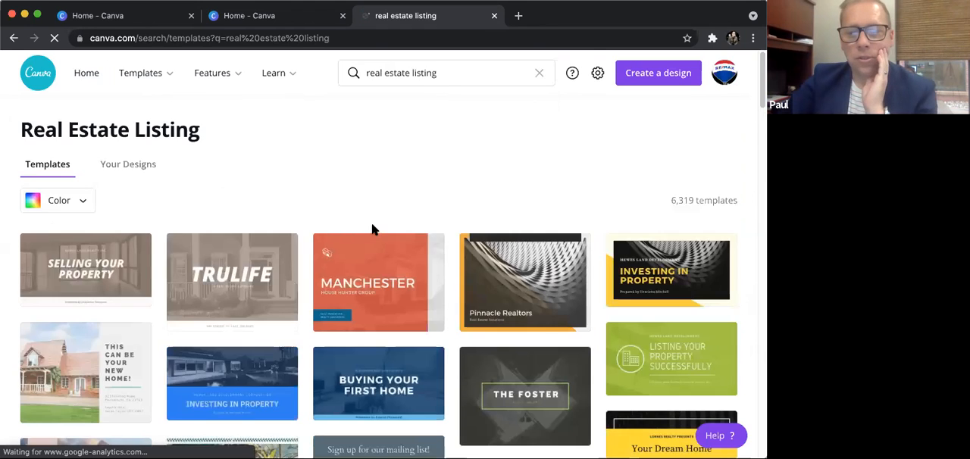
pyautogui.scroll(-5, 374, 230)
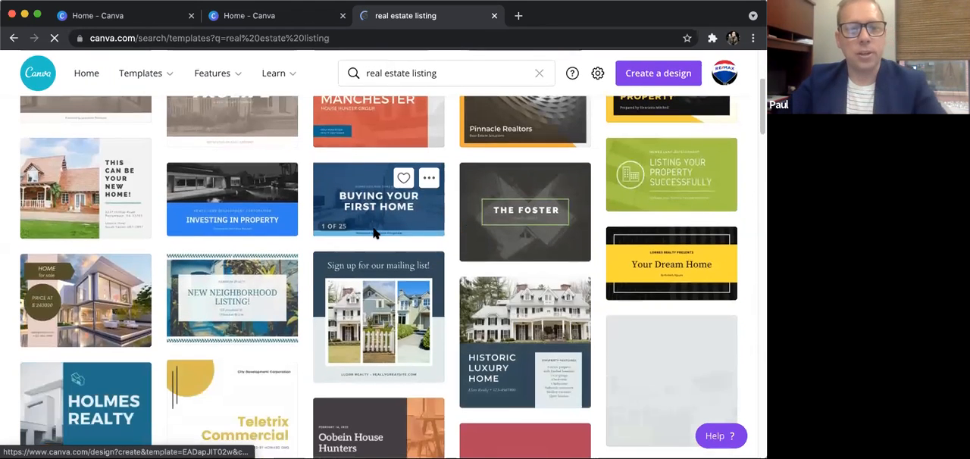
pyautogui.click(93, 196)
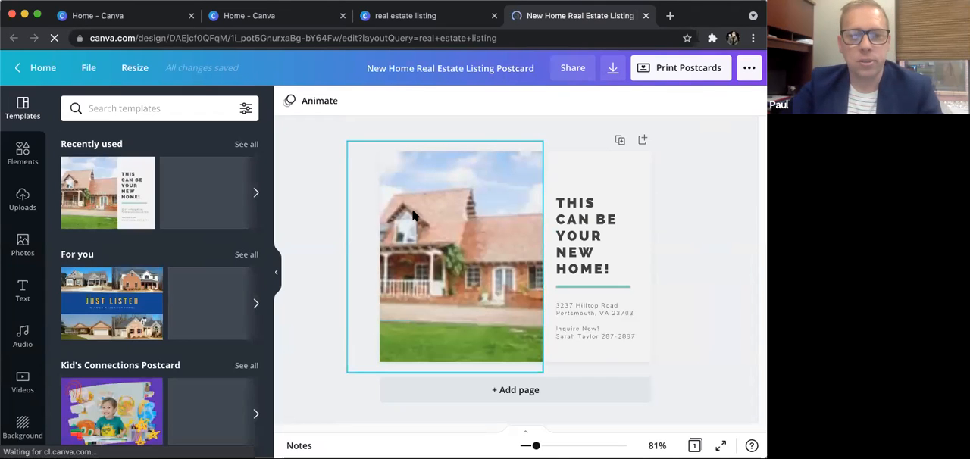
# - Replace the postcard's house photo with the uploaded picture of the single-storey brick house behind a wide lawn
pyautogui.click(457, 241)
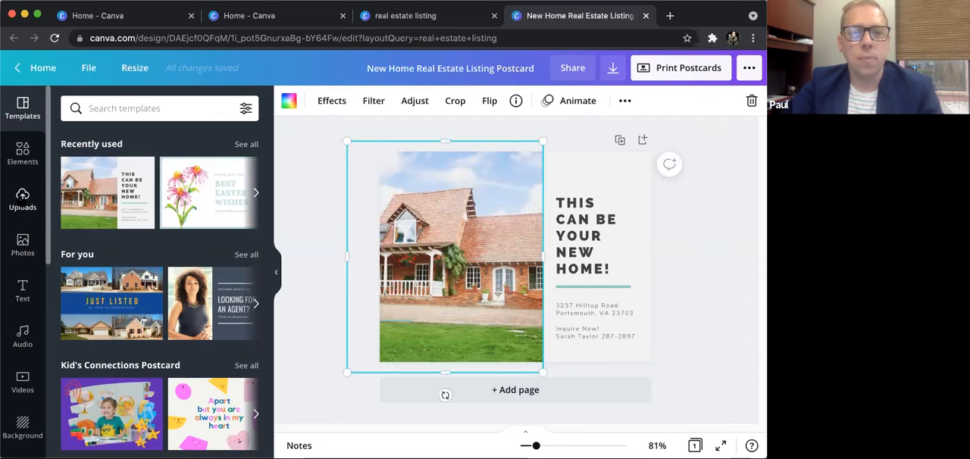
pyautogui.click(22, 199)
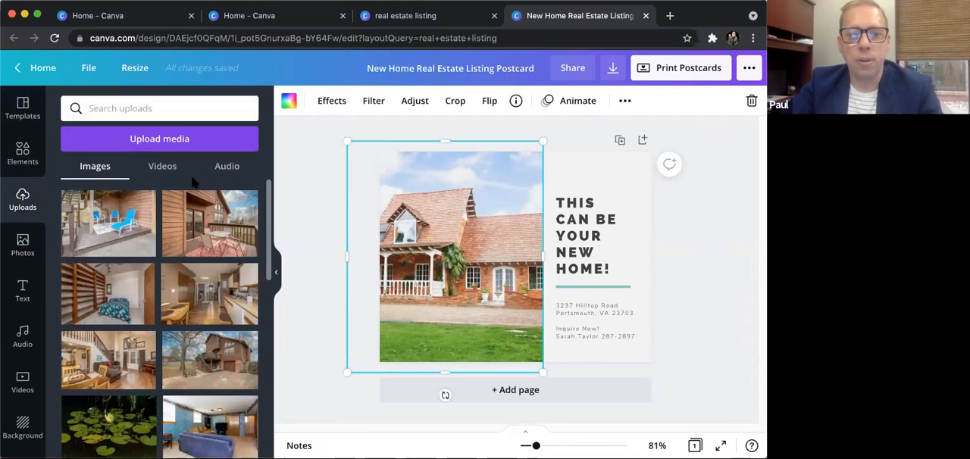
pyautogui.scroll(-2, 186, 201)
pyautogui.scroll(3, 152, 227)
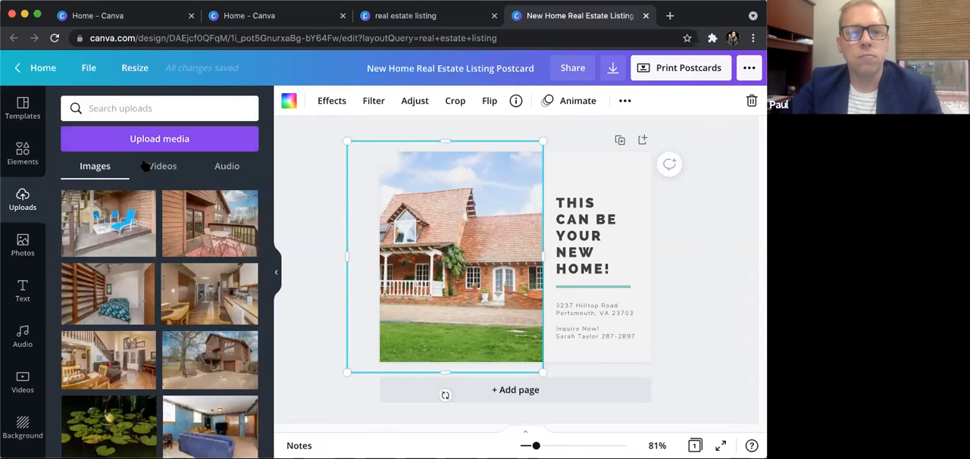
pyautogui.scroll(-10, 151, 265)
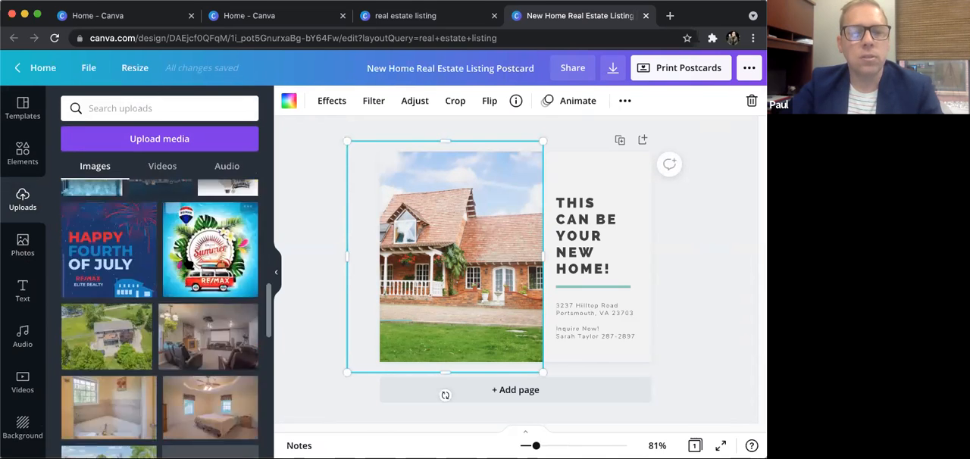
pyautogui.scroll(-5, 119, 354)
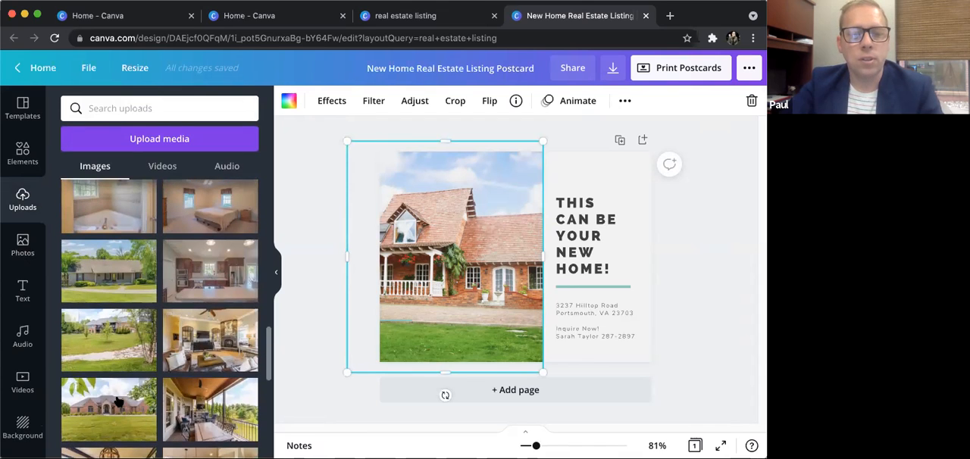
pyautogui.moveTo(144, 391); pyautogui.dragTo(450, 215)
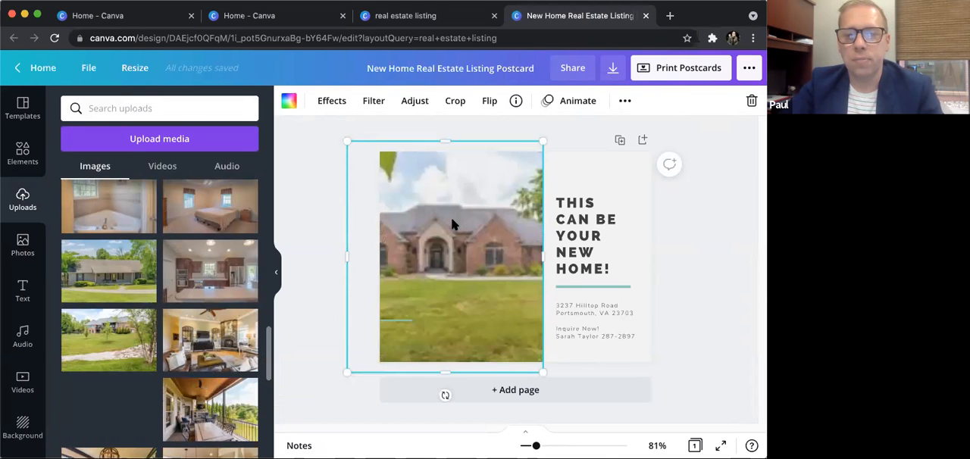
# - Shift the brick house picture slightly to the right within its crop on the postcard
pyautogui.doubleClick(434, 264)
pyautogui.moveTo(437, 264); pyautogui.dragTo(451, 264)
pyautogui.click(724, 257)
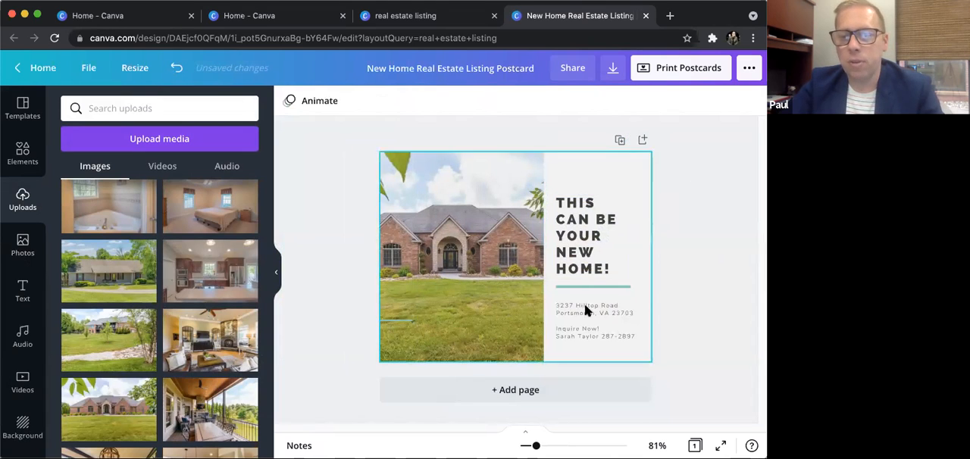
# - Change the font of the "This can be your new home!" heading to Gotham Bold
pyautogui.click(560, 203)
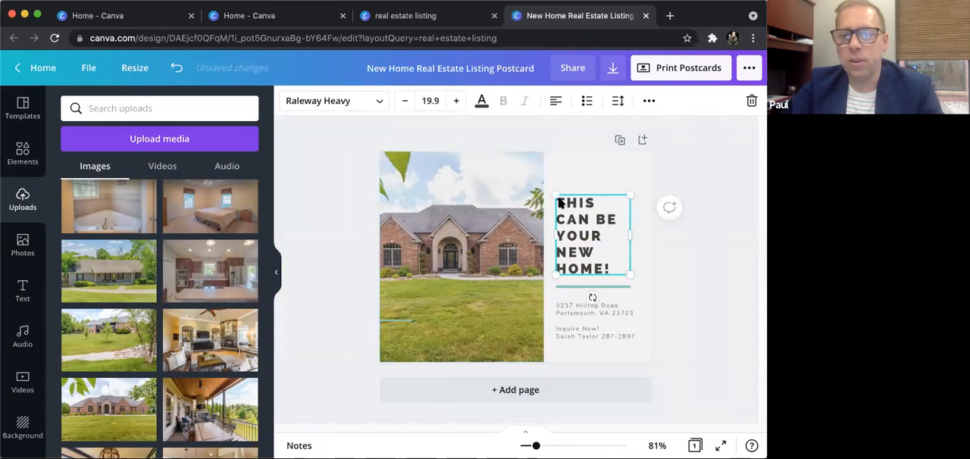
pyautogui.doubleClick(560, 203)
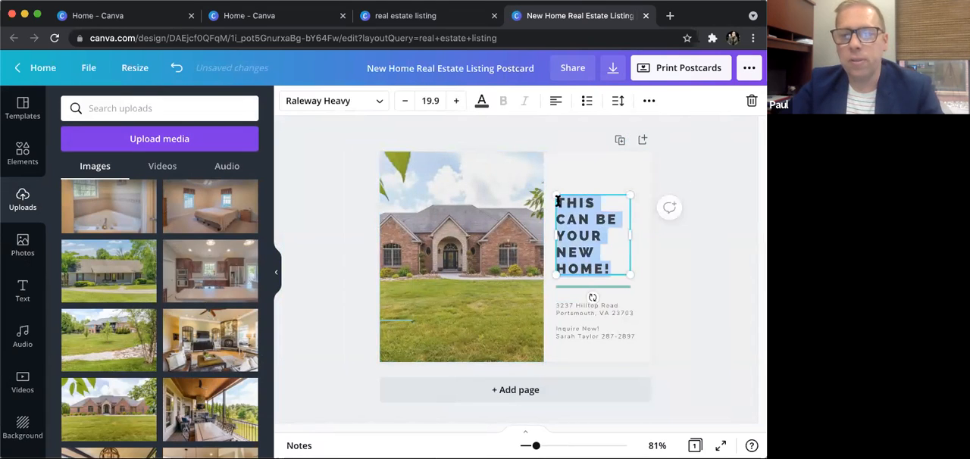
pyautogui.click(376, 102)
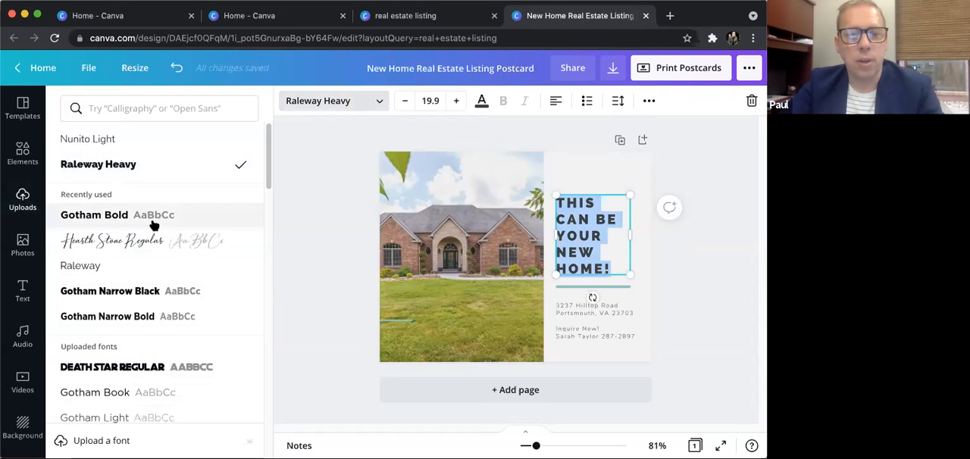
pyautogui.click(150, 216)
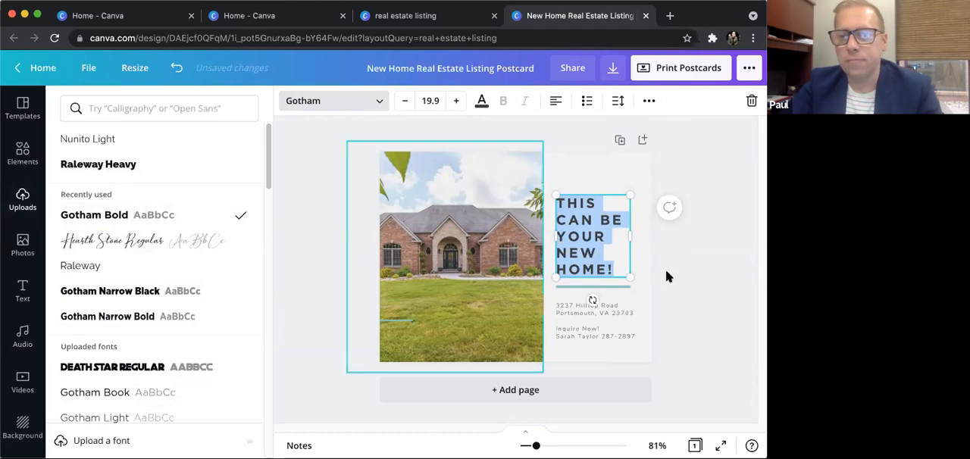
pyautogui.click(663, 304)
# - Change the address and contact text to Gotham Narrow Bold and reposition its text box slightly beneath the divider line
pyautogui.click(563, 310)
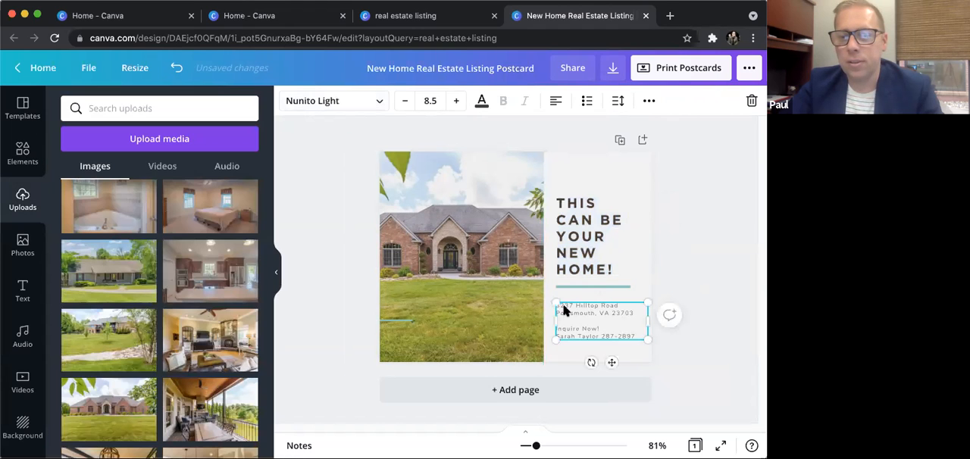
pyautogui.moveTo(618, 332); pyautogui.dragTo(604, 308)
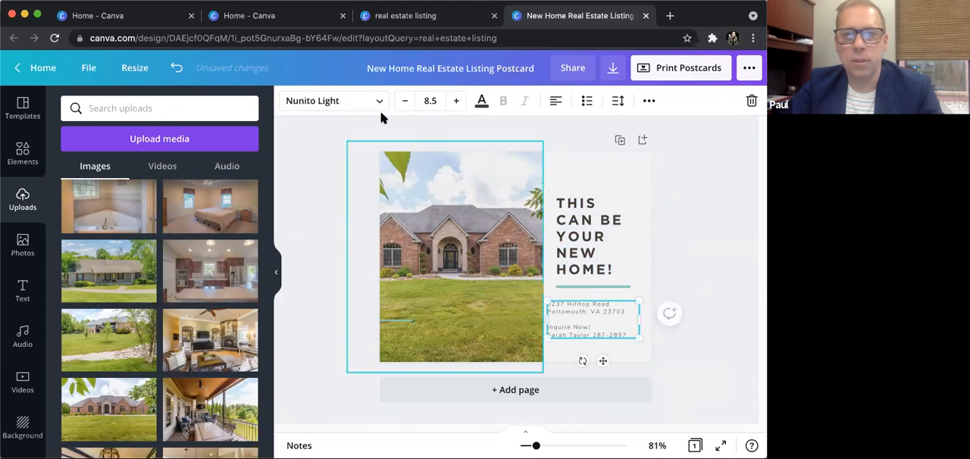
pyautogui.click(372, 101)
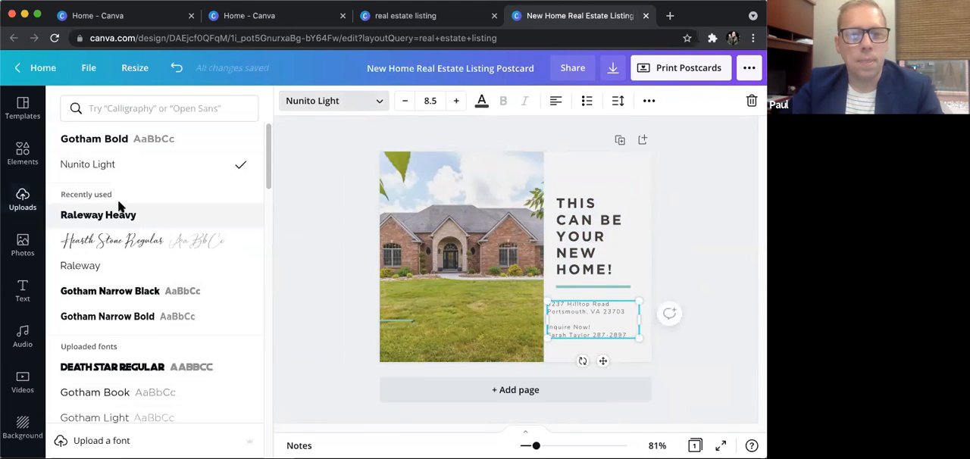
pyautogui.click(154, 317)
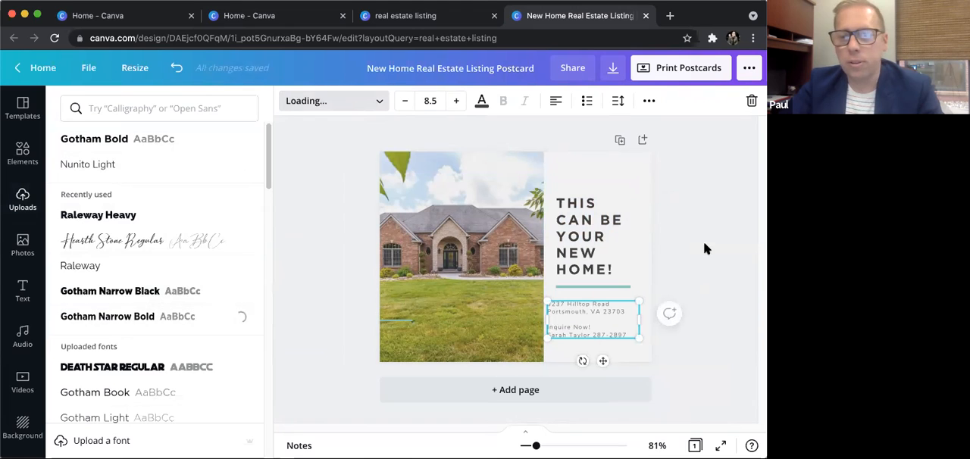
pyautogui.moveTo(598, 306); pyautogui.dragTo(601, 308)
# - Replace the street and city in the postcard's address text with the new listing's street, city and state
pyautogui.doubleClick(607, 310)
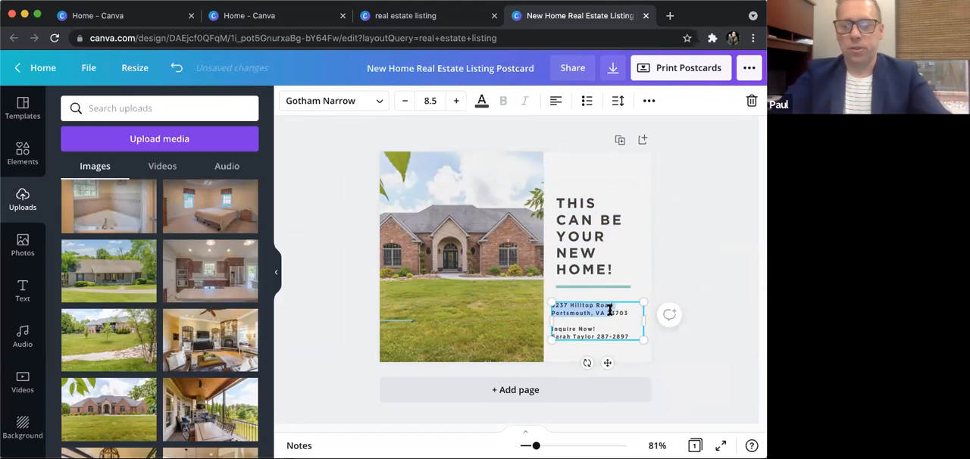
pyautogui.press('BackSpace')
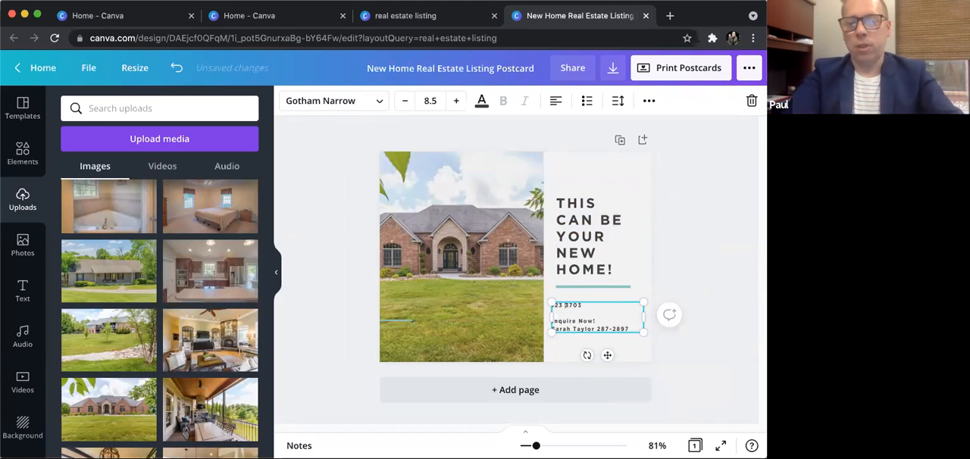
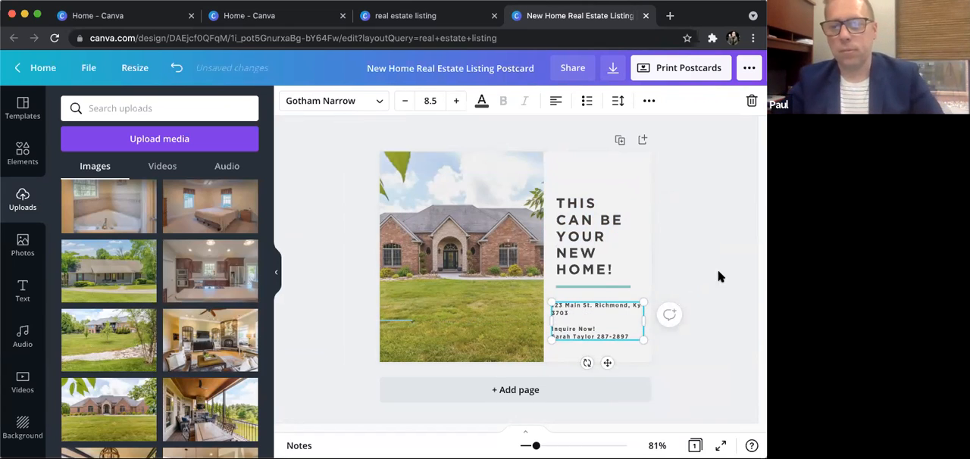
pyautogui.click(697, 264)
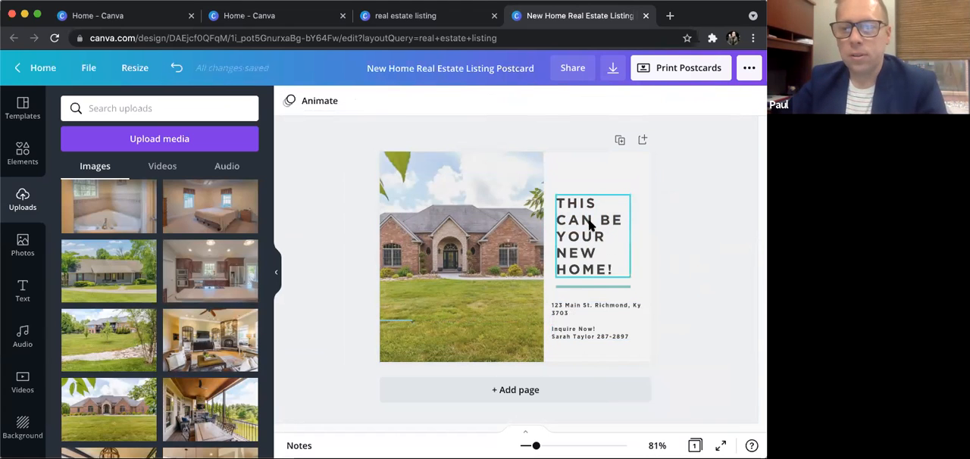
# - Move the address and contact text lower on the postcard and shift the "This can be your new home!" heading upward
pyautogui.click(584, 221)
pyautogui.click(579, 338)
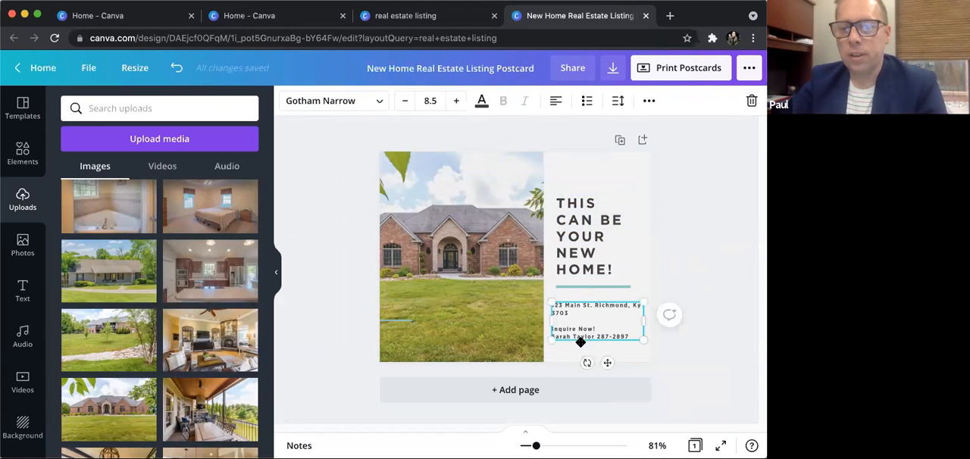
pyautogui.moveTo(580, 340); pyautogui.dragTo(580, 349)
pyautogui.moveTo(574, 233); pyautogui.dragTo(573, 244)
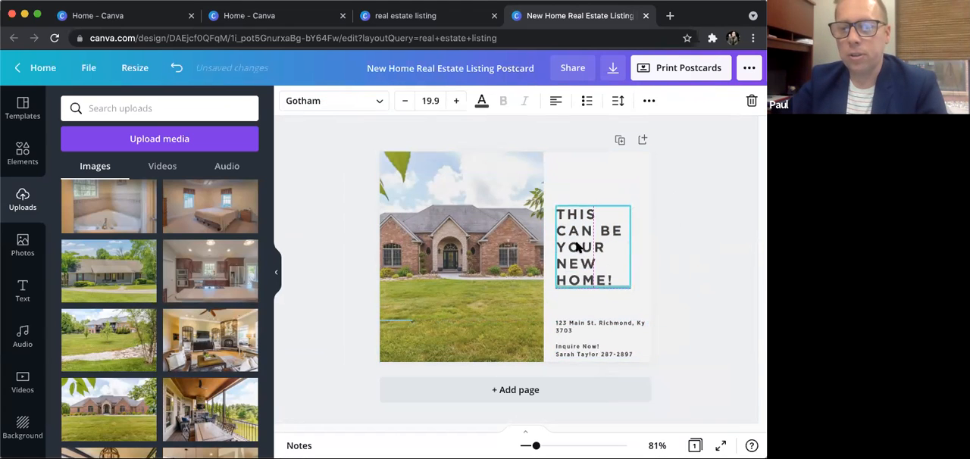
pyautogui.moveTo(614, 295); pyautogui.dragTo(619, 247)
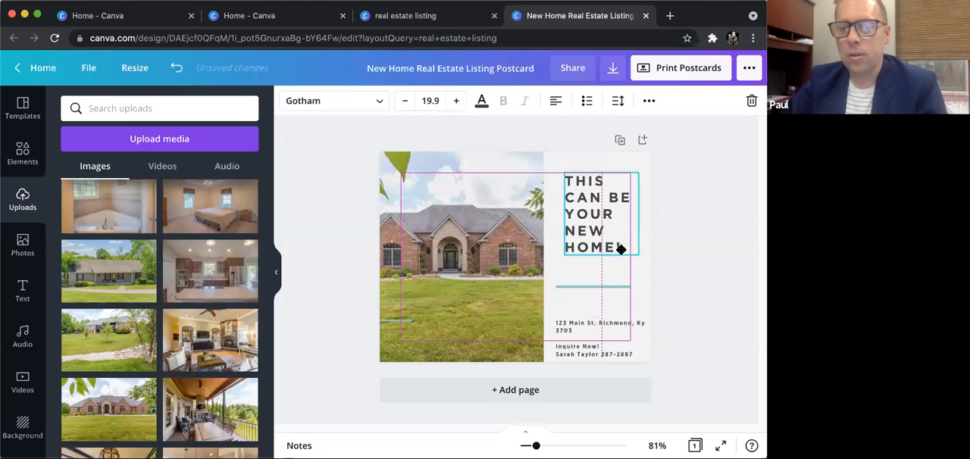
# - Lower the divider line to just above the address text and recolour it with the primary brand palette's red
pyautogui.click(606, 285)
pyautogui.moveTo(607, 301); pyautogui.dragTo(607, 325)
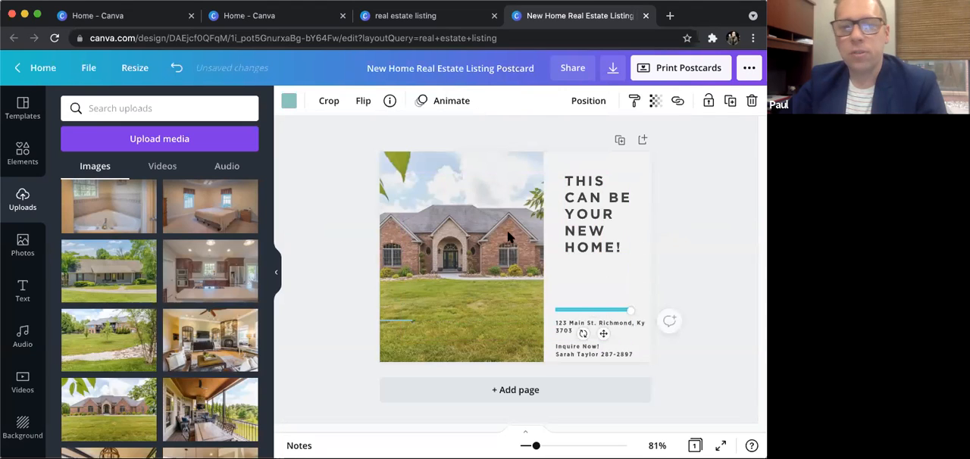
pyautogui.click(289, 101)
pyautogui.click(106, 250)
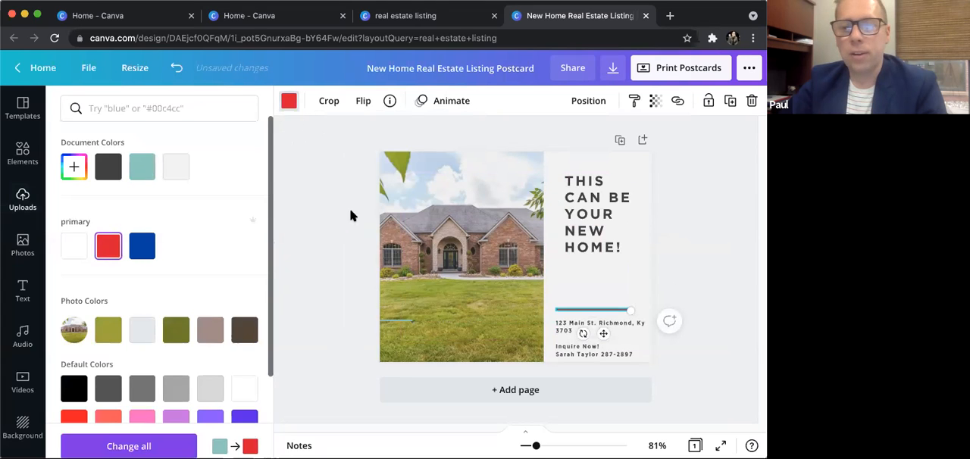
# - Lower the heading to just above the divider line and add the navy skyline RE/MAX Elite Realty logo to the postcard
pyautogui.moveTo(584, 205); pyautogui.dragTo(578, 237)
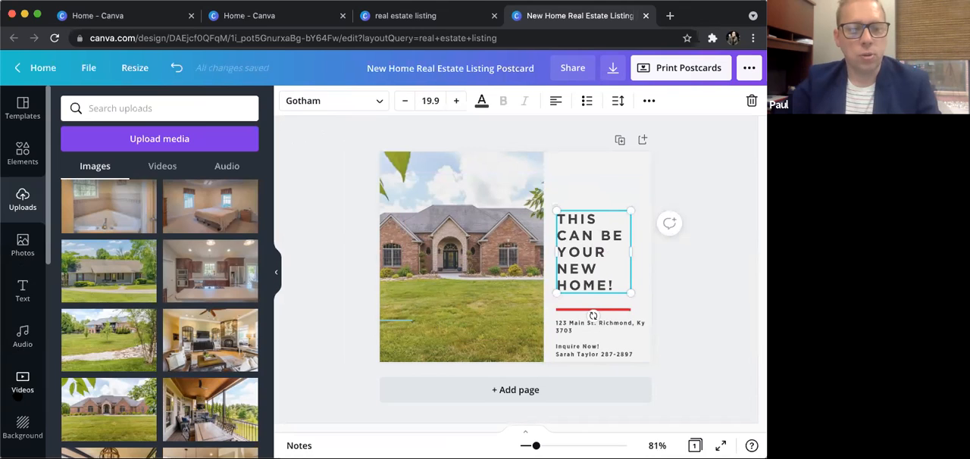
pyautogui.scroll(-2, 18, 255)
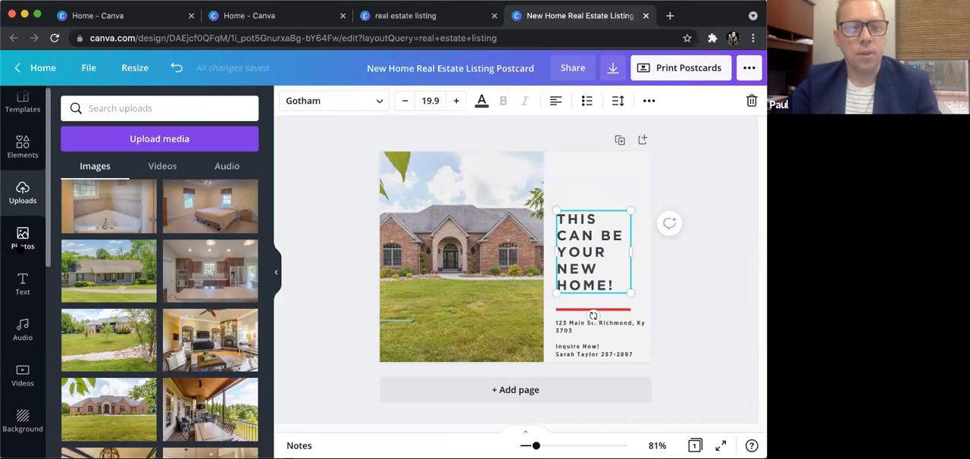
pyautogui.scroll(-3, 19, 303)
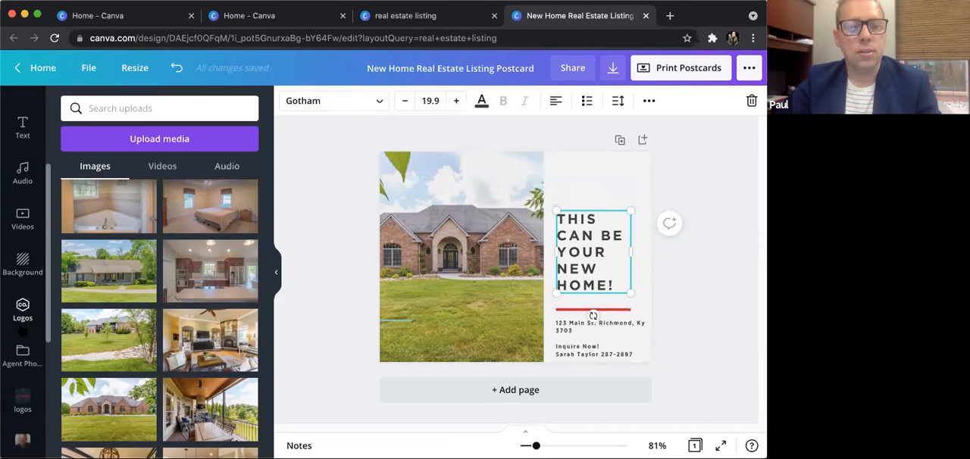
pyautogui.click(30, 309)
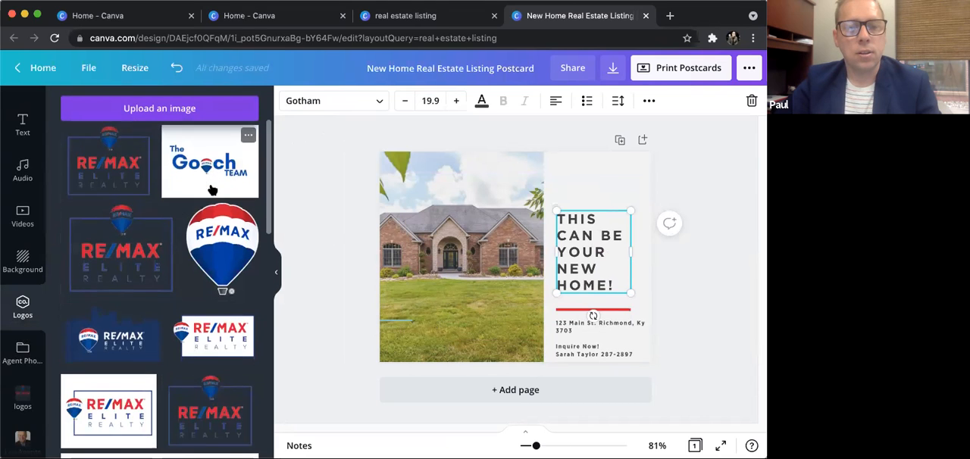
pyautogui.scroll(-2, 173, 244)
pyautogui.click(127, 298)
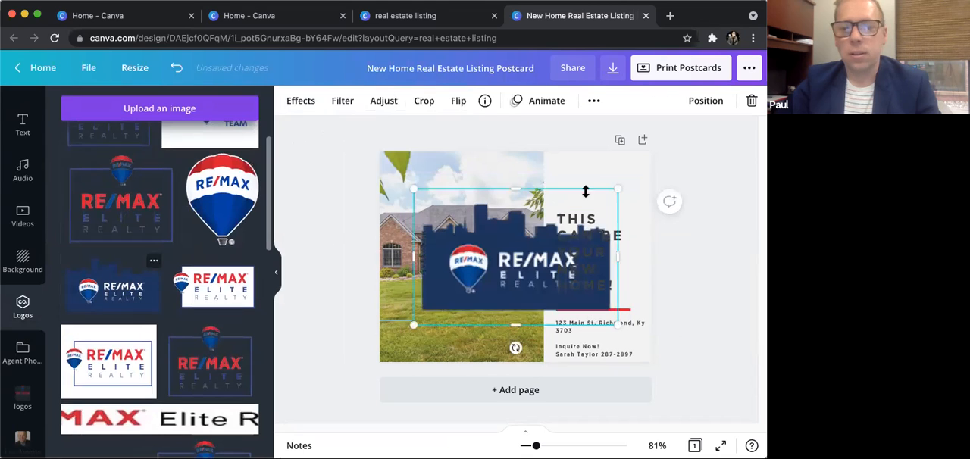
# - Shrink the RE/MAX Elite Realty logo to about the heading's width and align it above the heading at the postcard's upper edge
pyautogui.moveTo(473, 257); pyautogui.dragTo(608, 173)
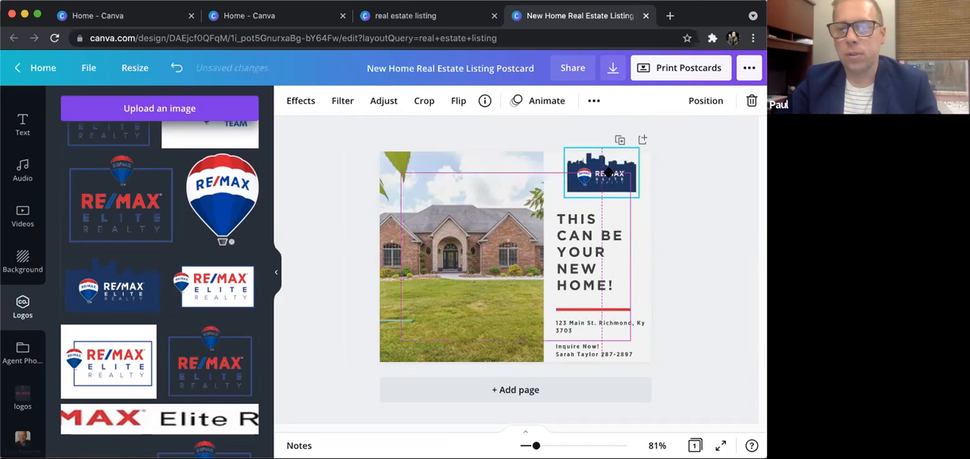
pyautogui.moveTo(605, 173)
pyautogui.mouseDown()
pyautogui.moveTo(590, 174)
pyautogui.moveTo(606, 179)
pyautogui.mouseUp()
pyautogui.click(723, 178)
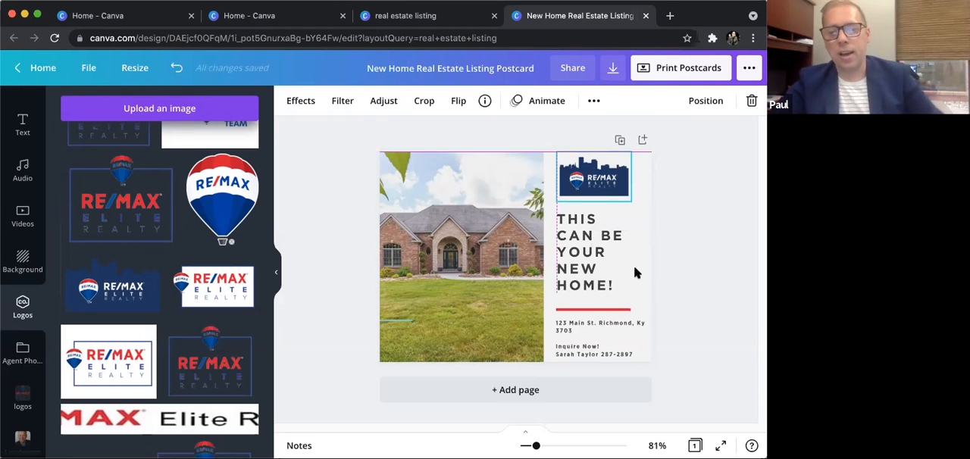
pyautogui.click(634, 266)
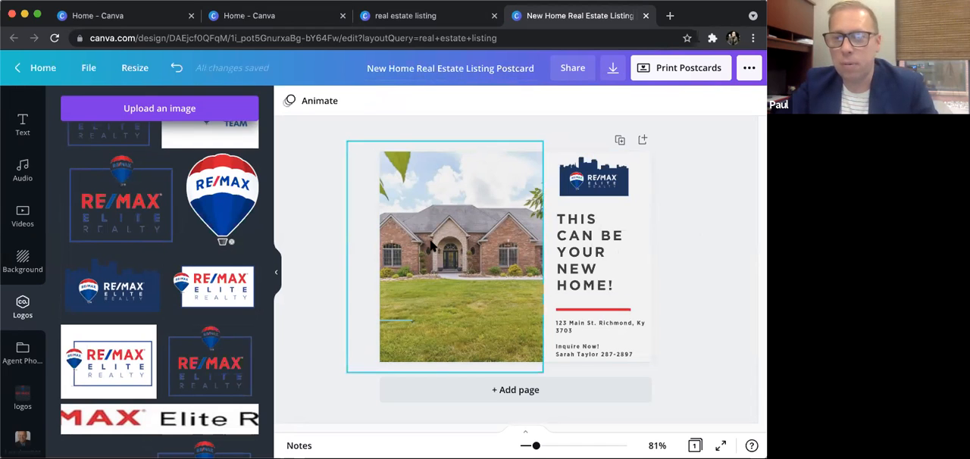
pyautogui.doubleClick(452, 258)
pyautogui.moveTo(388, 203); pyautogui.dragTo(388, 203)
pyautogui.click(712, 214)
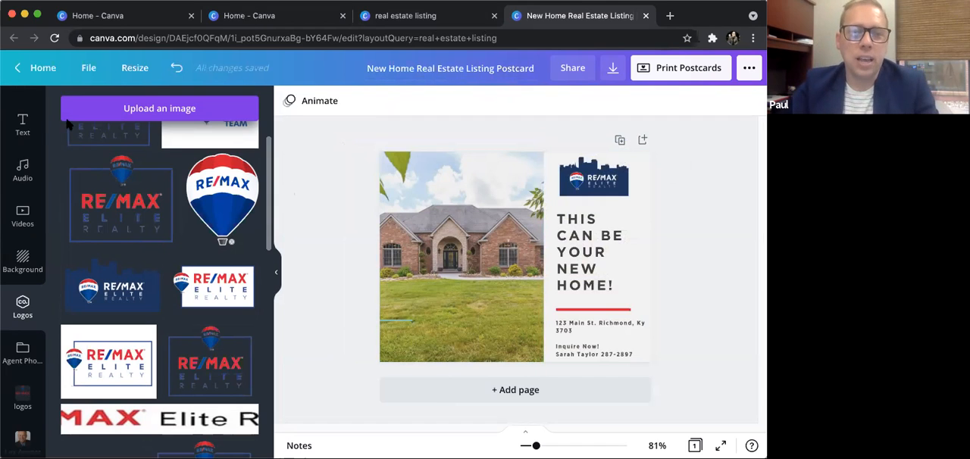
# - Leave the postcard for the home page and search the templates for "logo"
pyautogui.scroll(4, 22, 135)
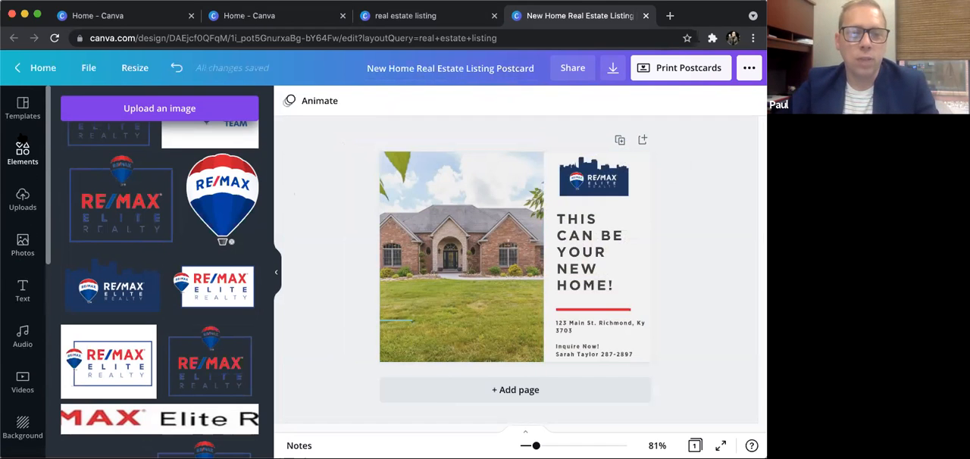
pyautogui.click(47, 68)
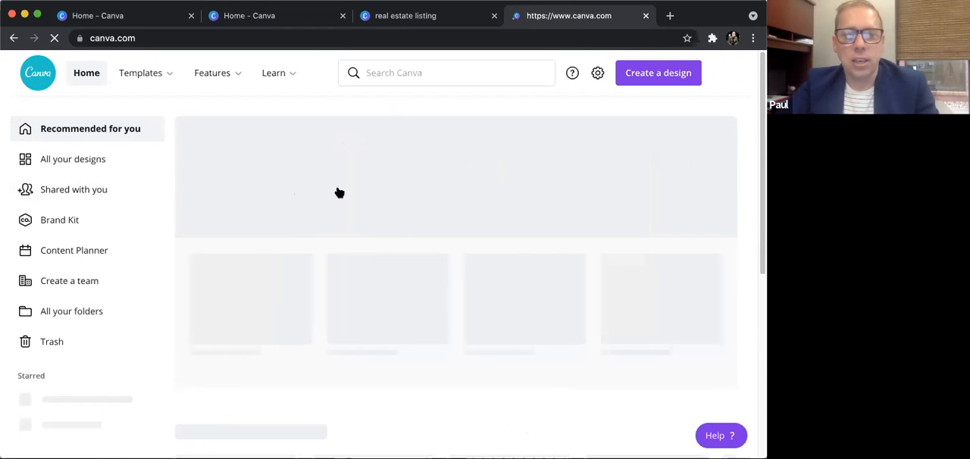
pyautogui.click(400, 71)
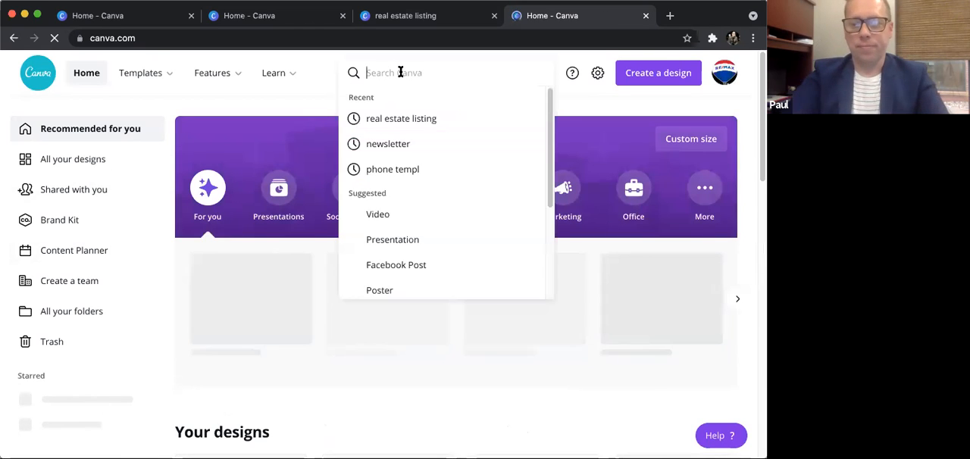
pyautogui.write('logo')
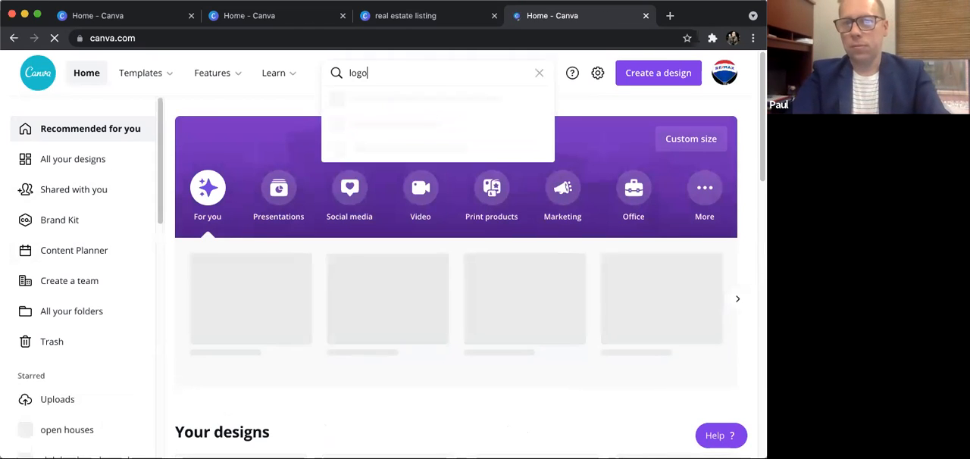
pyautogui.press('Return')
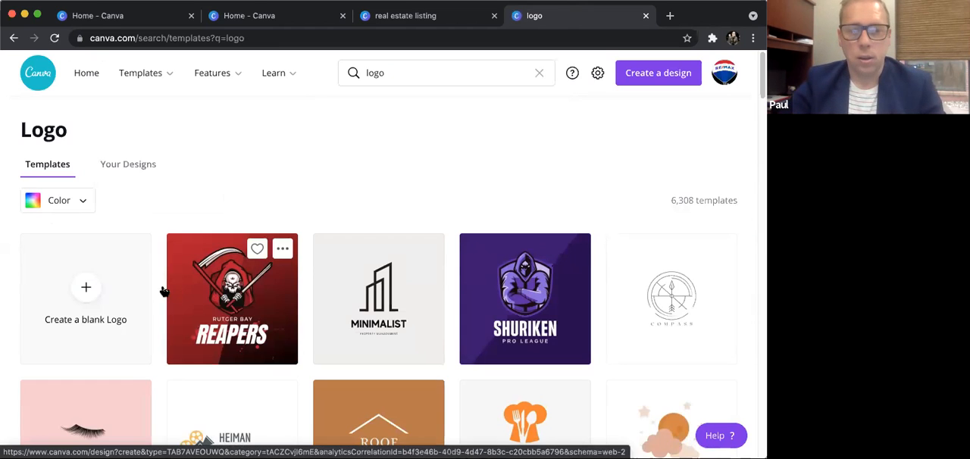
# - Browse the logo template results for different styles, including house-themed, monogram and signature designs
pyautogui.scroll(-1, 89, 295)
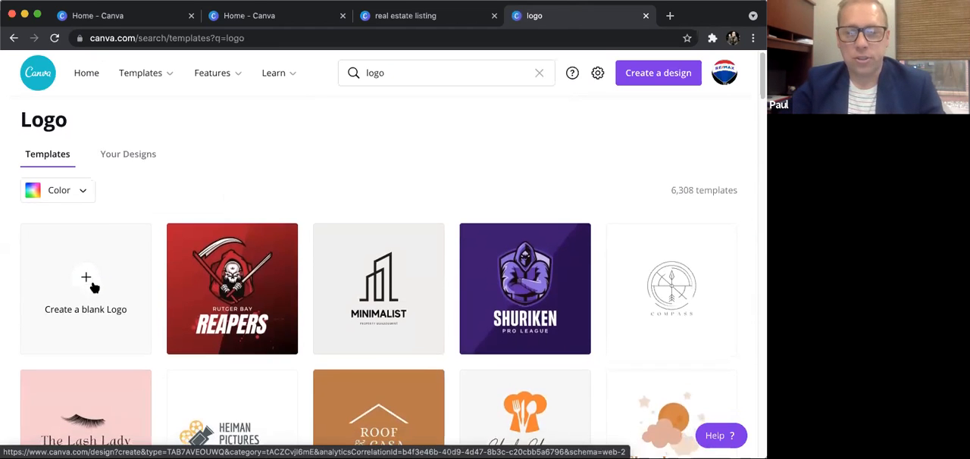
pyautogui.scroll(-2, 89, 293)
pyautogui.scroll(-3, 93, 288)
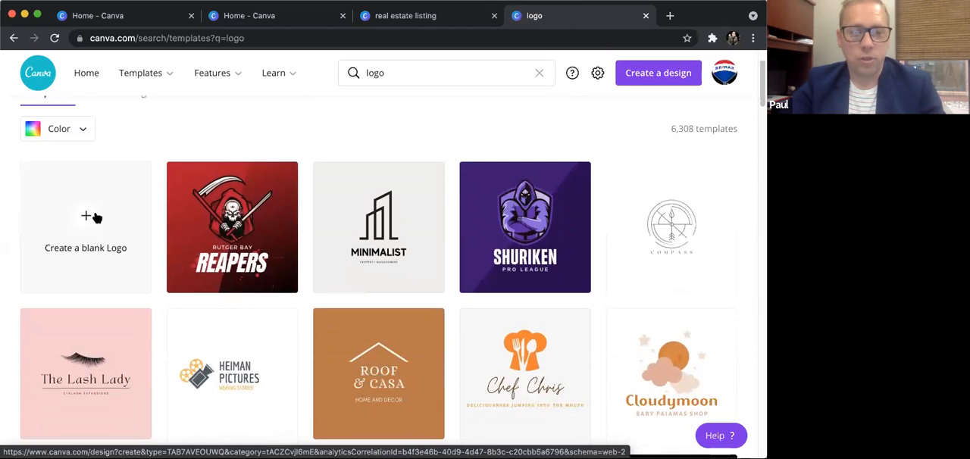
pyautogui.scroll(-5, 119, 222)
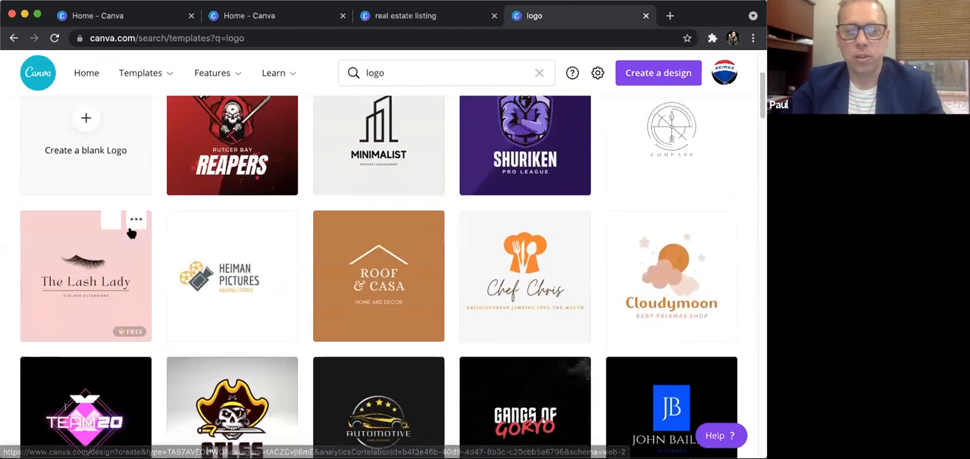
pyautogui.scroll(-5, 422, 270)
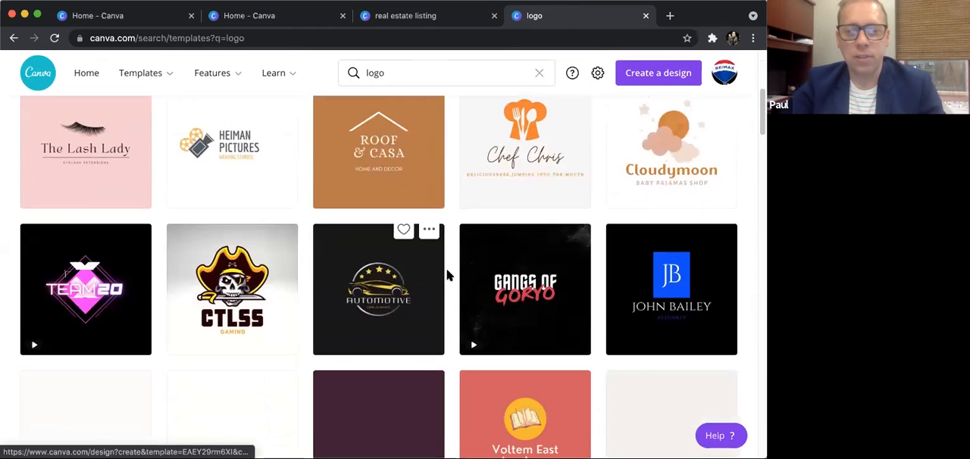
pyautogui.scroll(-5, 447, 272)
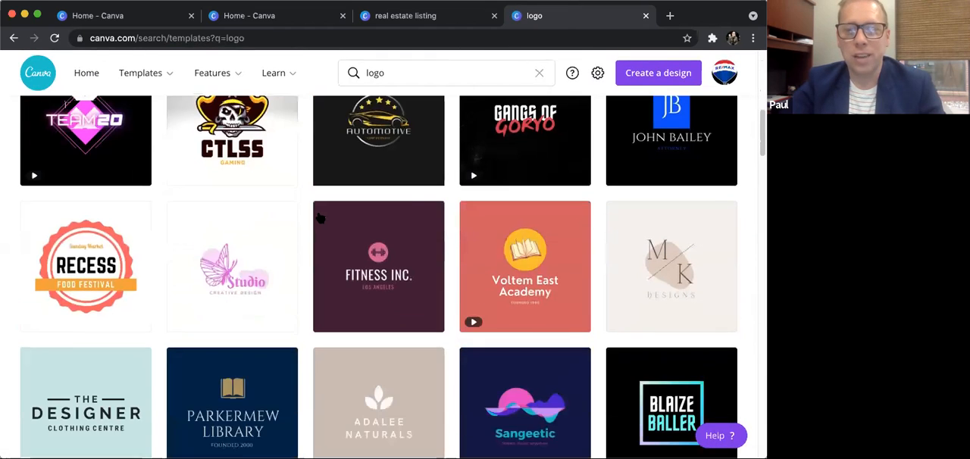
pyautogui.scroll(-5, 478, 294)
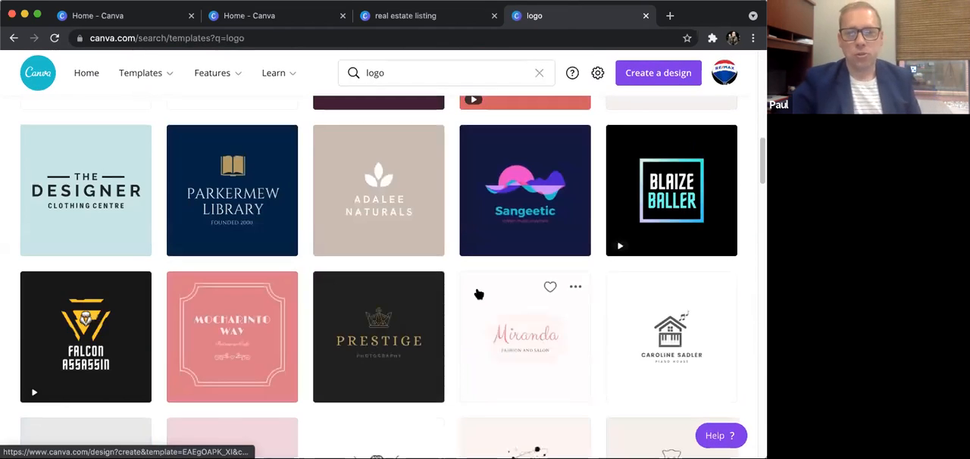
pyautogui.scroll(-3, 409, 303)
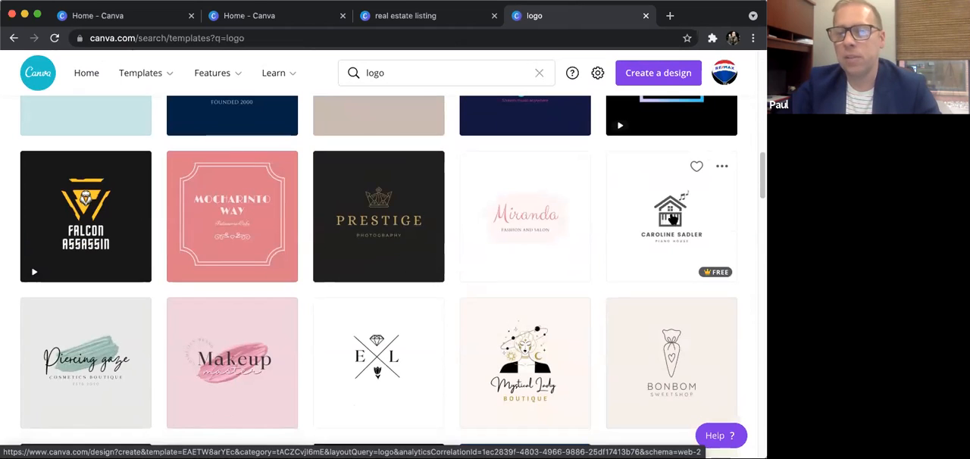
pyautogui.scroll(-2, 669, 220)
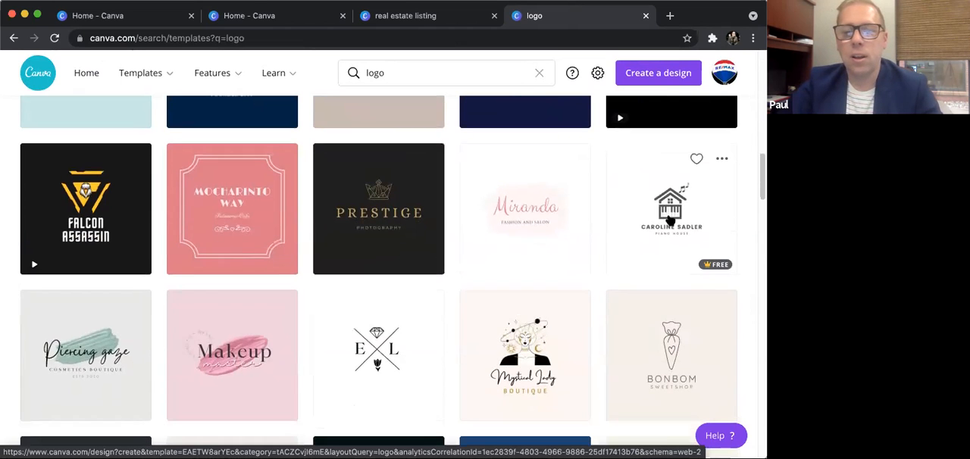
pyautogui.scroll(-4, 670, 228)
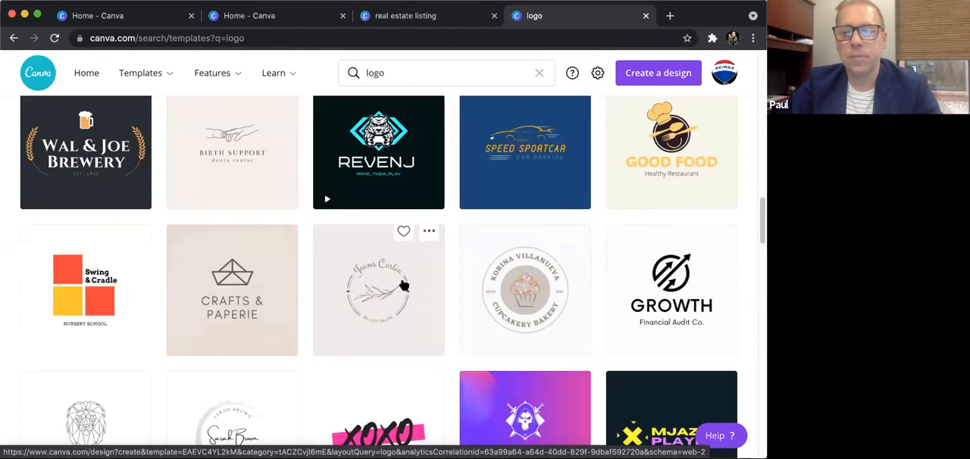
pyautogui.scroll(-3, 285, 325)
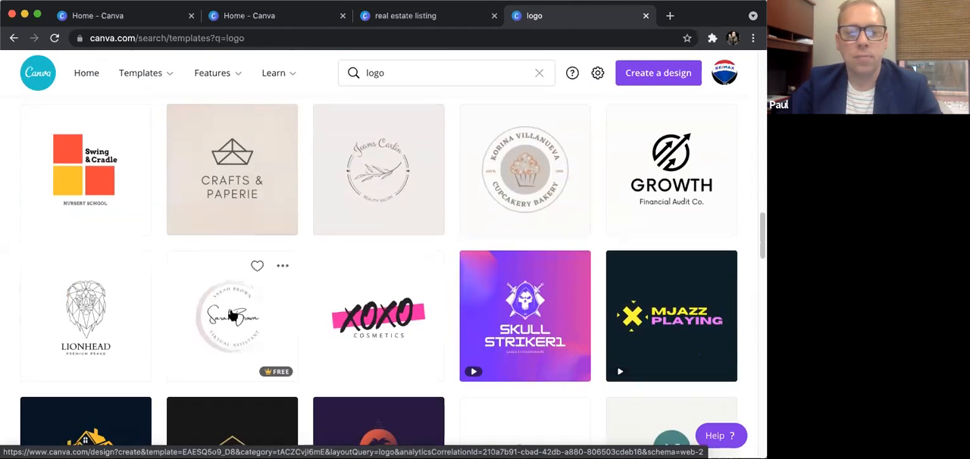
# - Open the signature-style virtual assistant logo template and replace both the central signature and the upper curved name with the presenter's full name
pyautogui.click(307, 315)
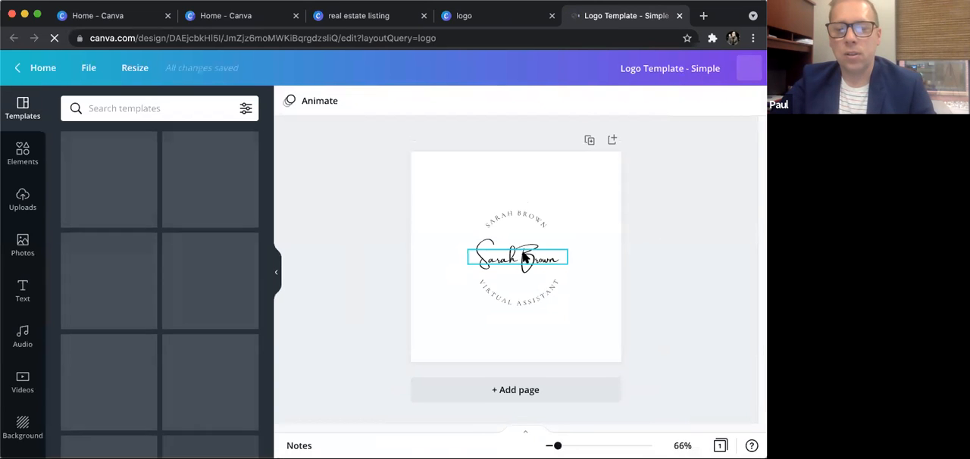
pyautogui.doubleClick(541, 254)
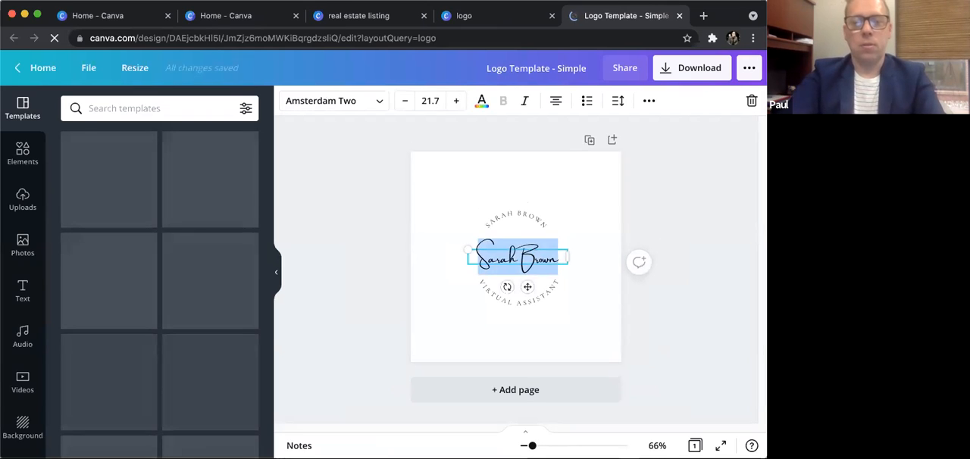
pyautogui.write('Paul Bradley')
pyautogui.click(509, 212)
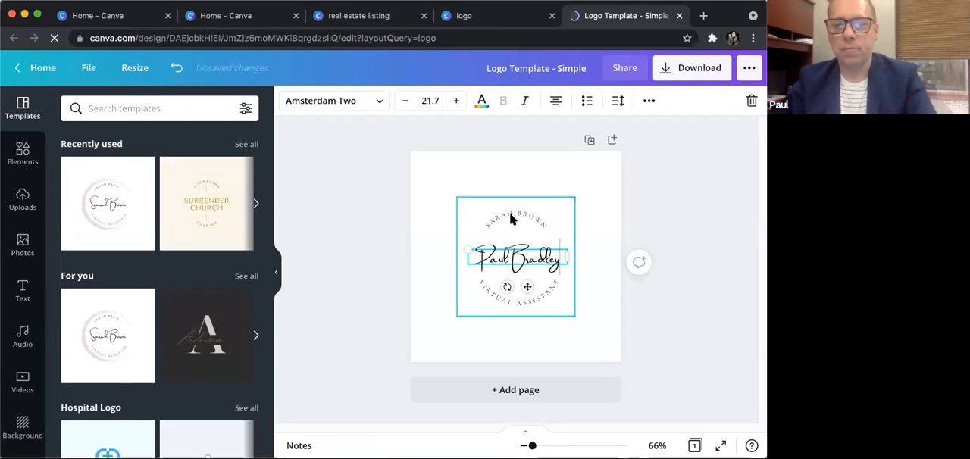
pyautogui.click(509, 211)
pyautogui.doubleClick(534, 218)
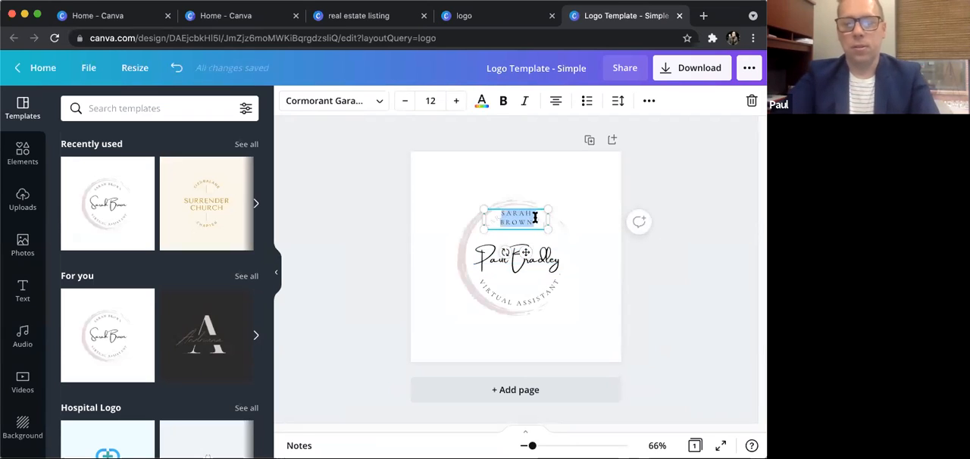
pyautogui.write('Paul Bradley')
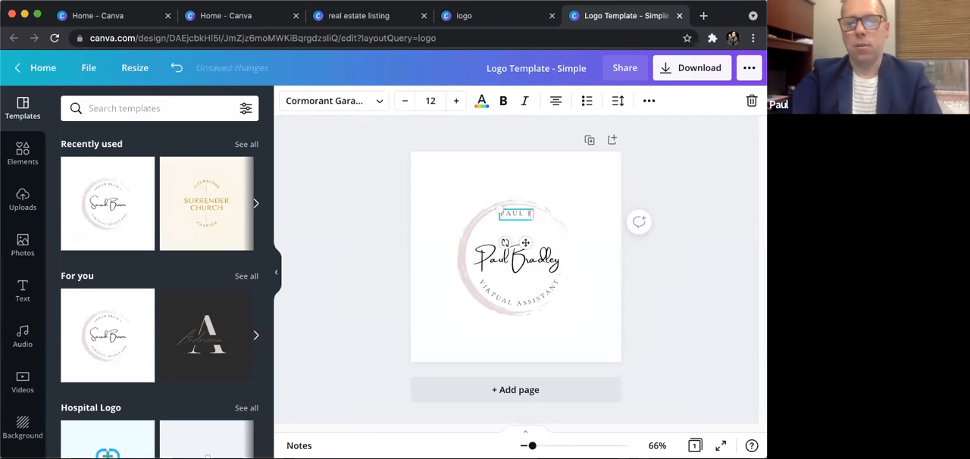
# - Replace the logo's lower curved "Virtual Assistant" text with "Canva Expert (kind of )"
pyautogui.doubleClick(542, 295)
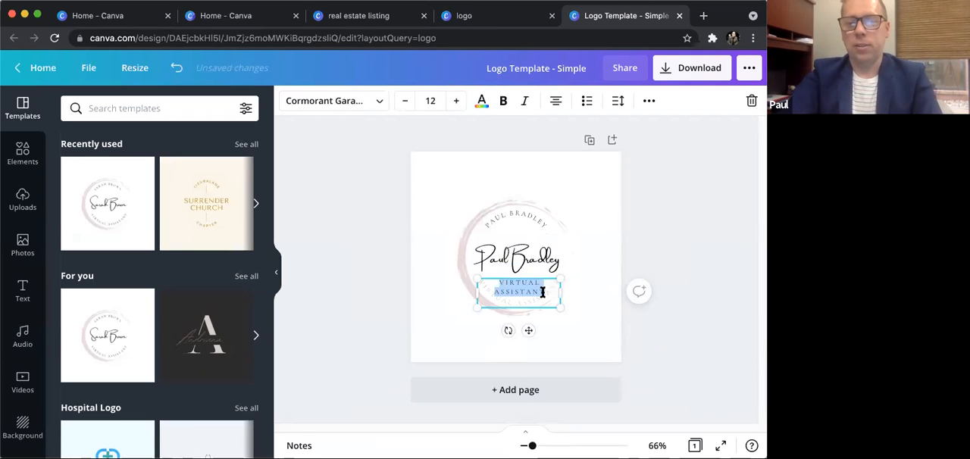
pyautogui.write('Canva E')
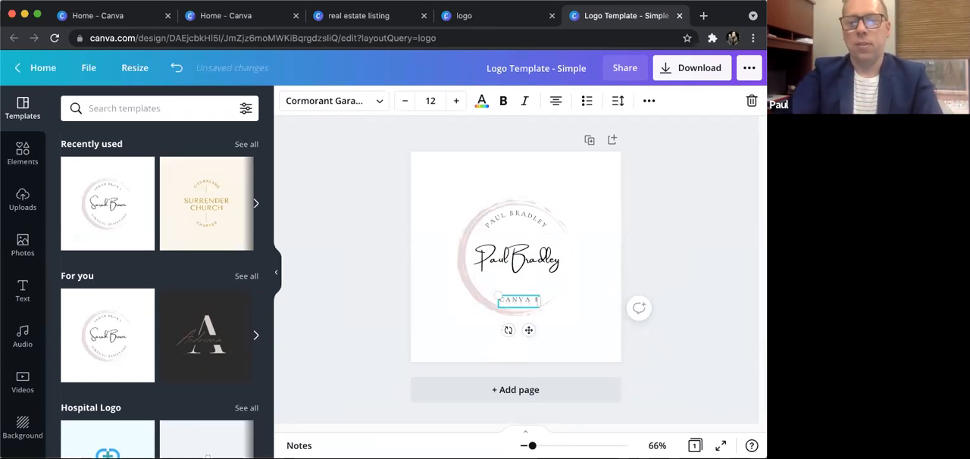
pyautogui.write('xpert (kind')
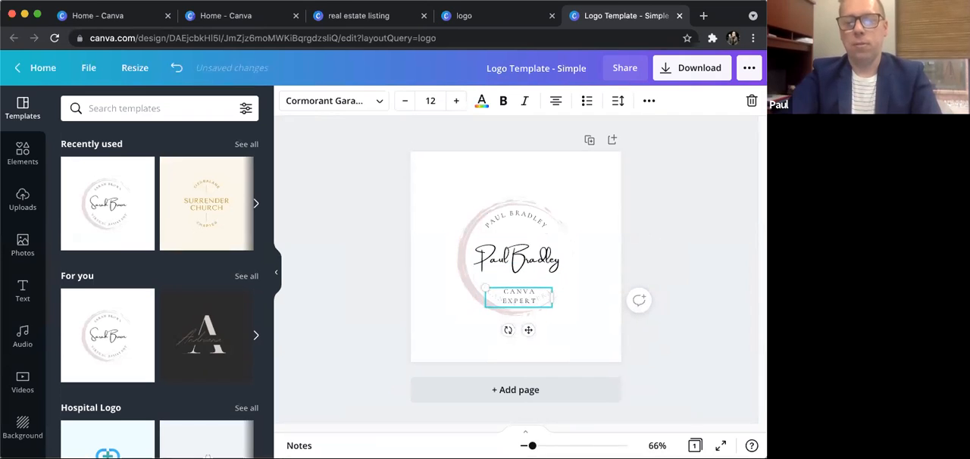
pyautogui.write(' of ')
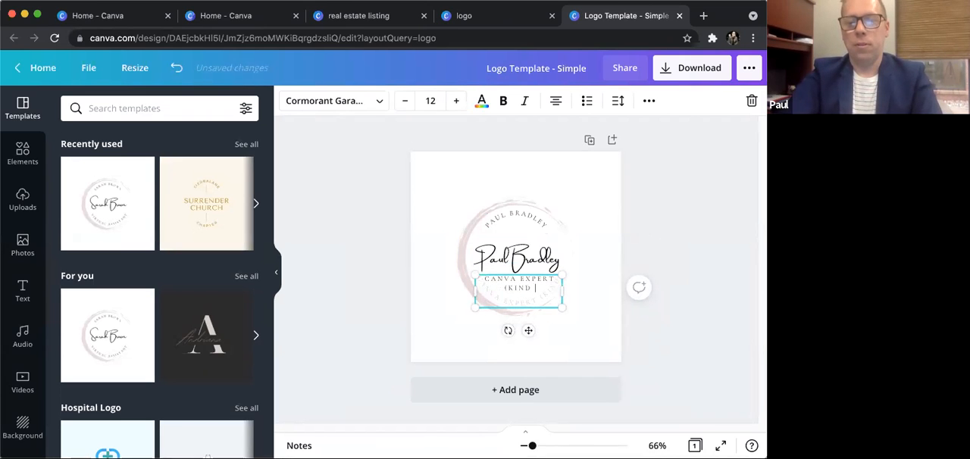
pyautogui.write(')')
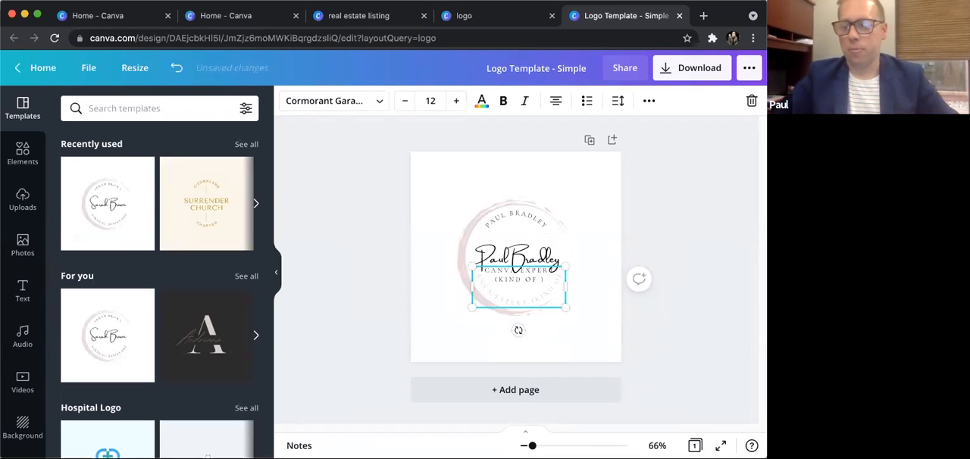
pyautogui.click(701, 209)
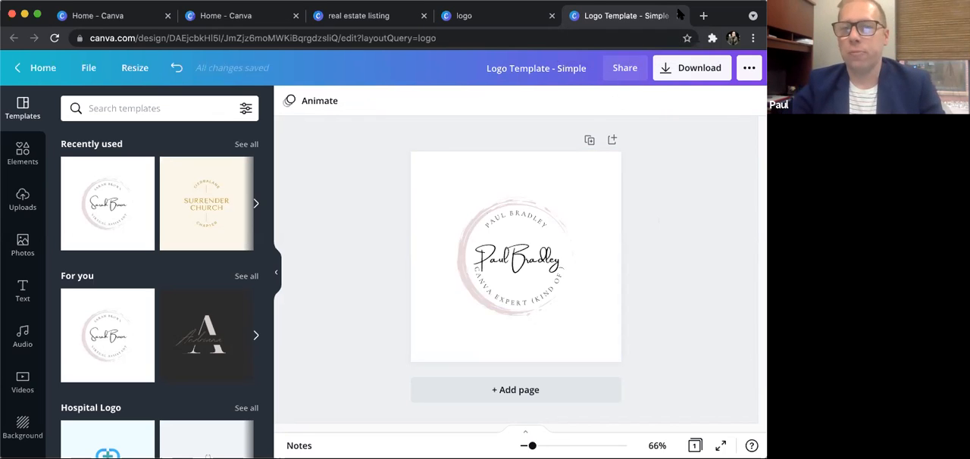
# - Close the logo search, the logo design, the real estate listing search and the duplicate home page, keeping one home page open
pyautogui.click(552, 16)
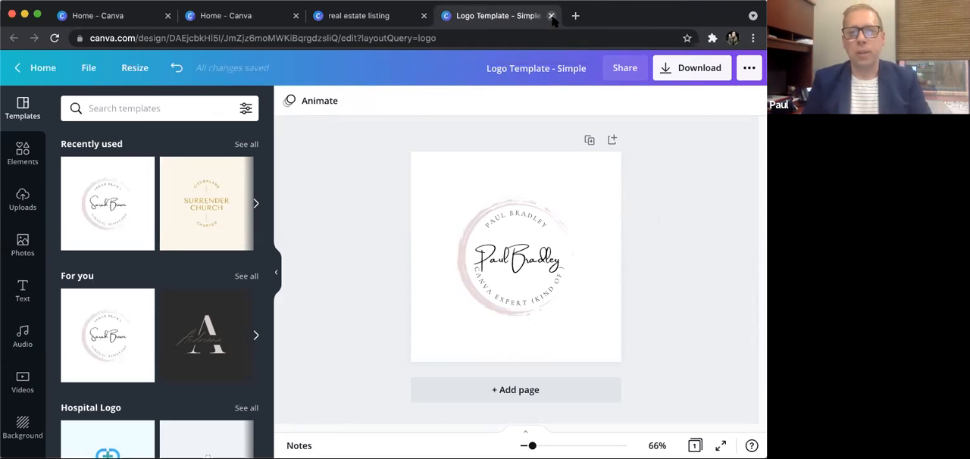
pyautogui.click(551, 16)
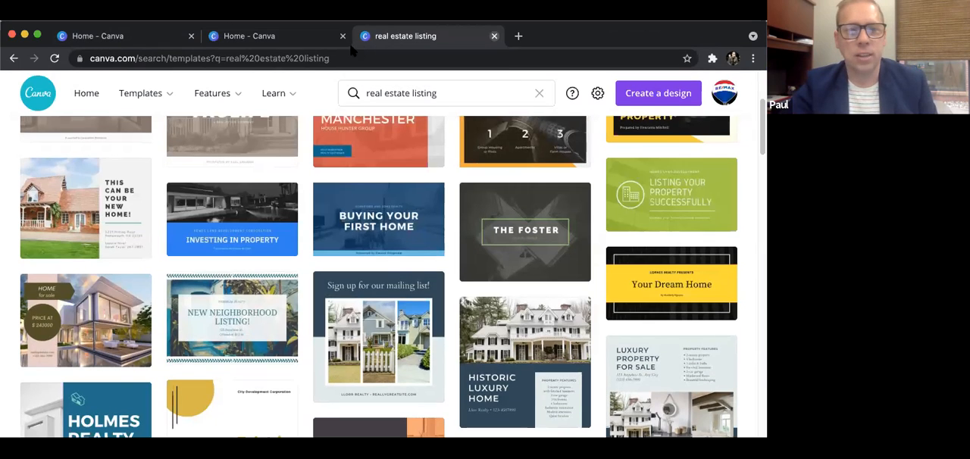
pyautogui.press('super+w')
pyautogui.click(342, 36)
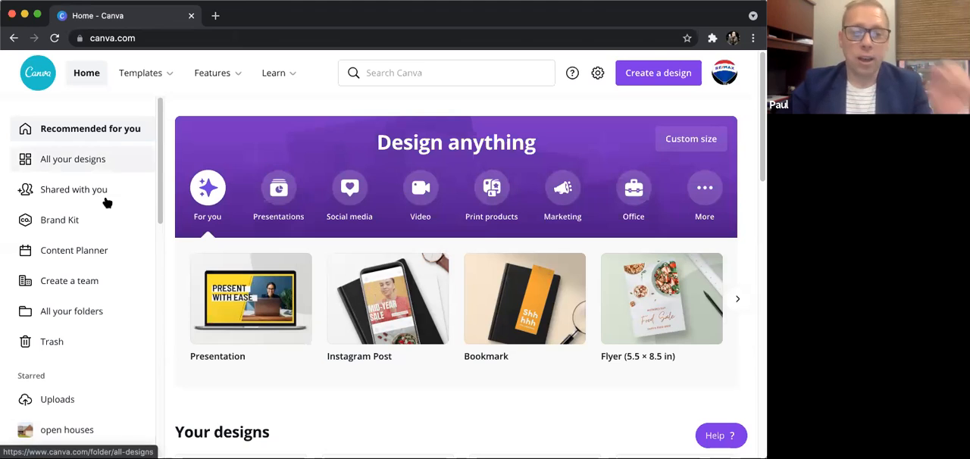
# - Open the Content Planner and look through the July 2021 calendar down to the first days of August
pyautogui.click(82, 253)
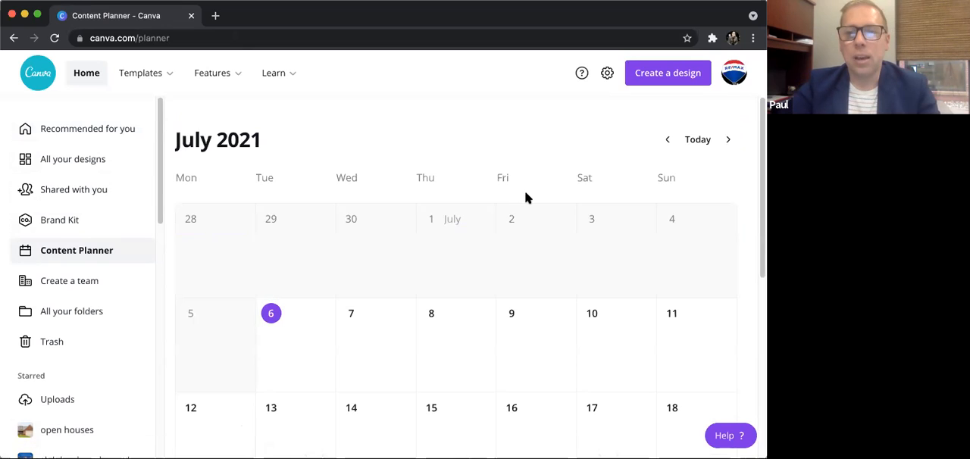
pyautogui.scroll(-1, 523, 188)
pyautogui.scroll(-1, 528, 200)
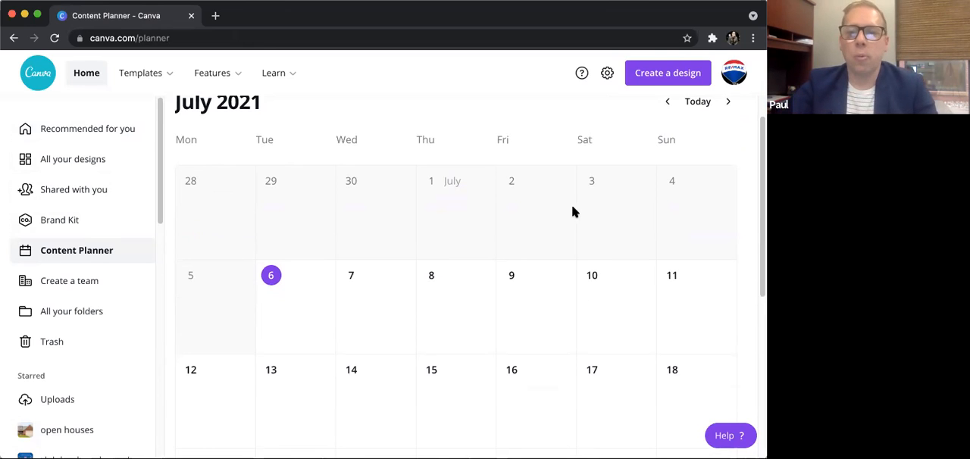
pyautogui.scroll(-5, 574, 220)
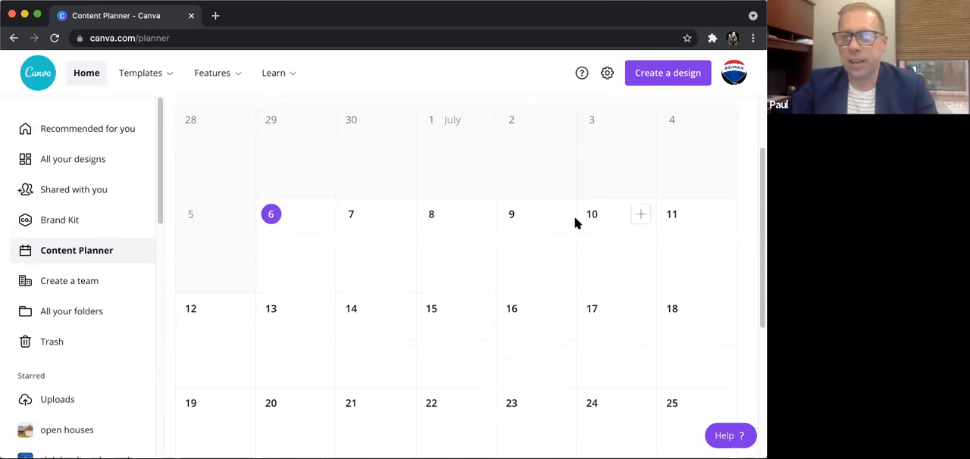
pyautogui.scroll(-3, 574, 221)
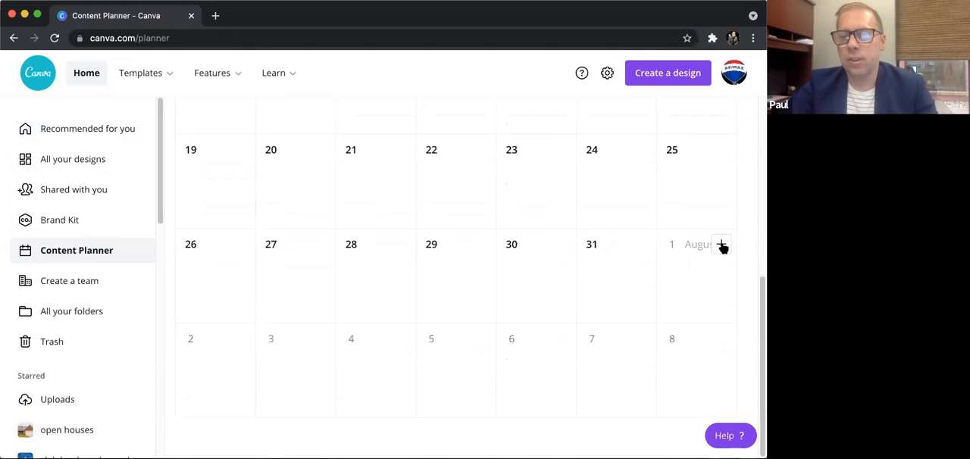
# - Start a post with the New Home Real Estate Listing Postcard on August 1 and set its time to 08:00 AM
pyautogui.click(720, 246)
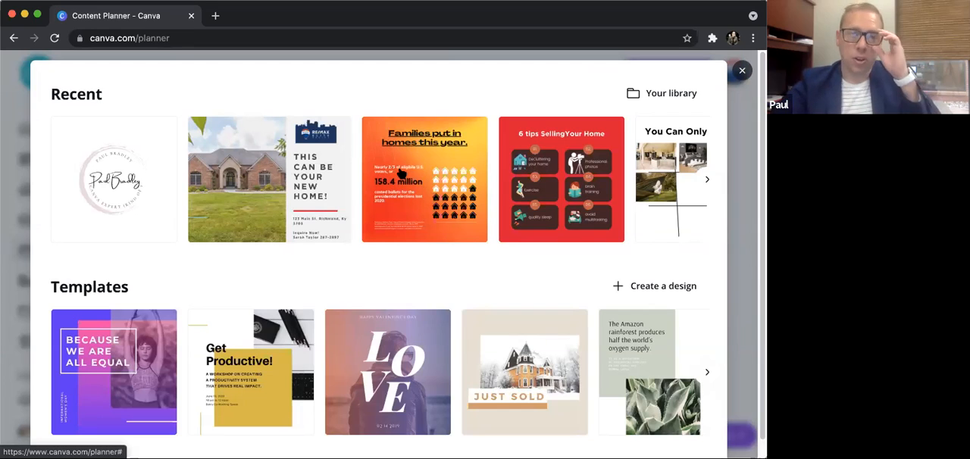
pyautogui.click(270, 175)
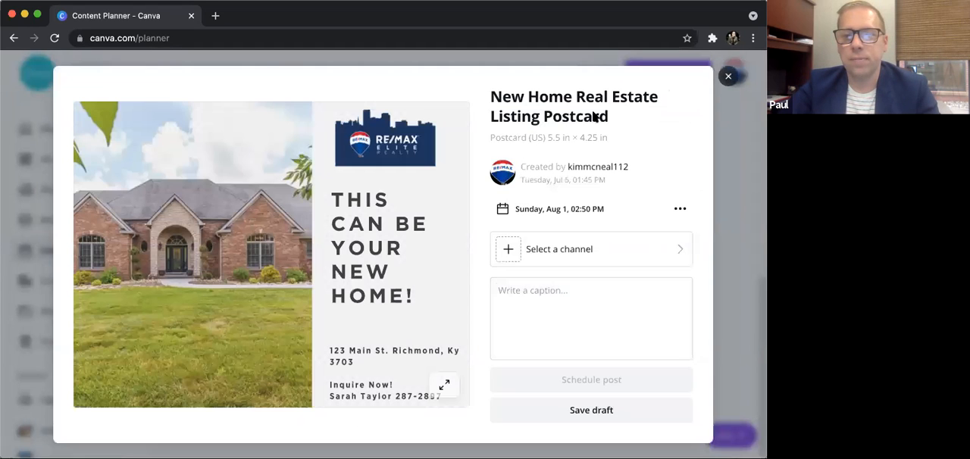
pyautogui.click(681, 210)
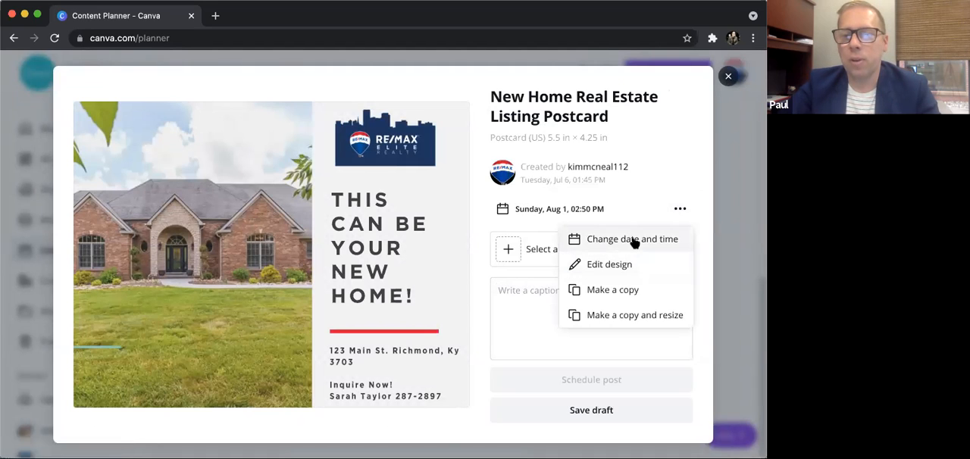
pyautogui.click(632, 239)
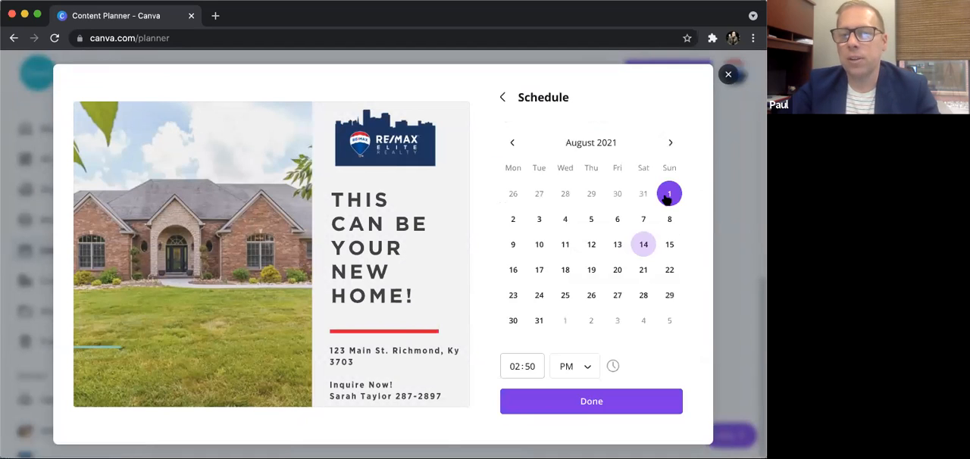
pyautogui.click(519, 366)
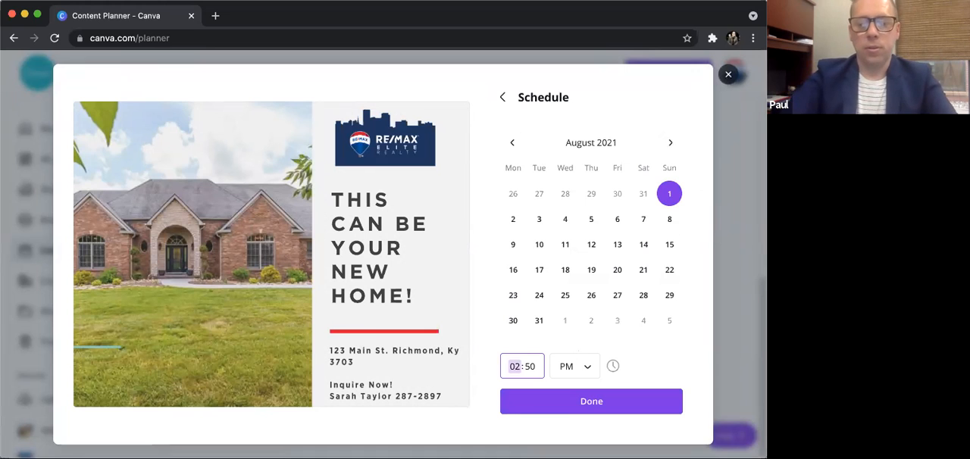
pyautogui.press('Tab')
pyautogui.write('00')
pyautogui.press('Tab')
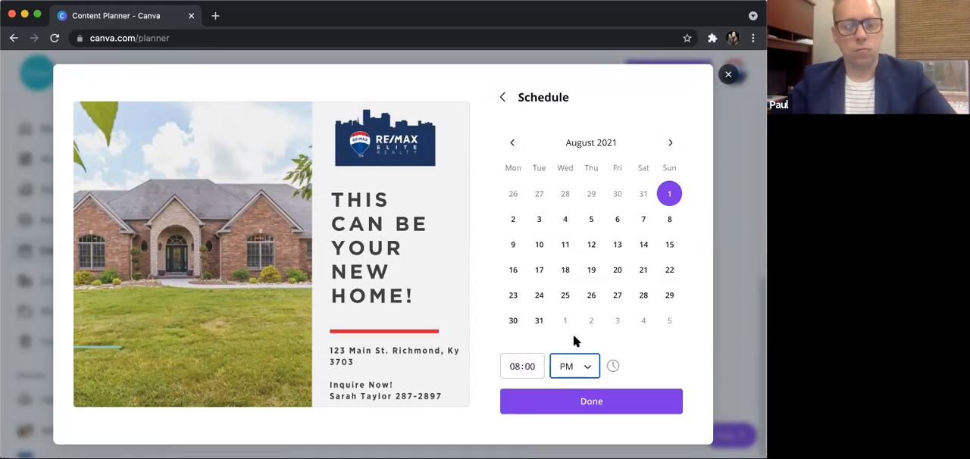
pyautogui.click(589, 367)
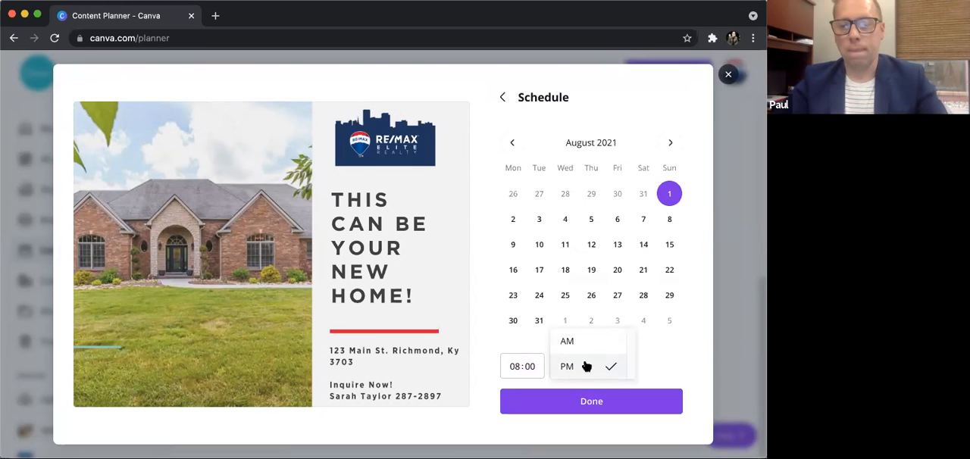
pyautogui.click(582, 343)
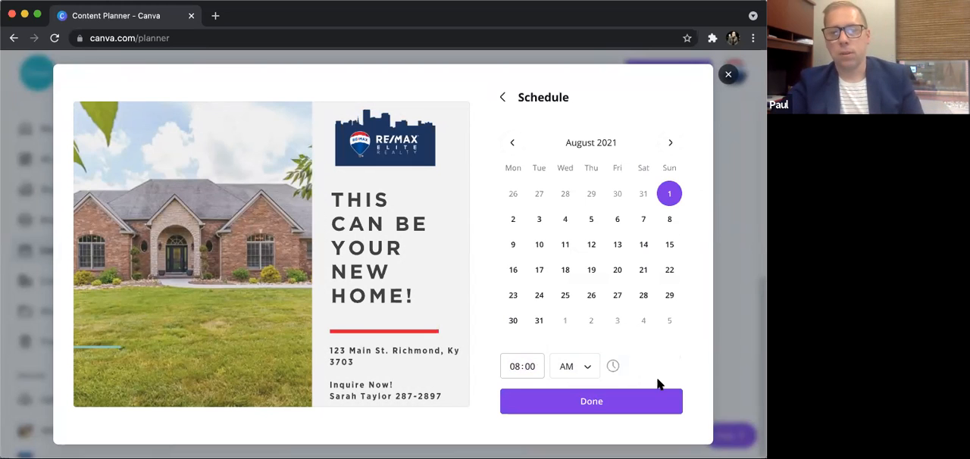
pyautogui.click(634, 403)
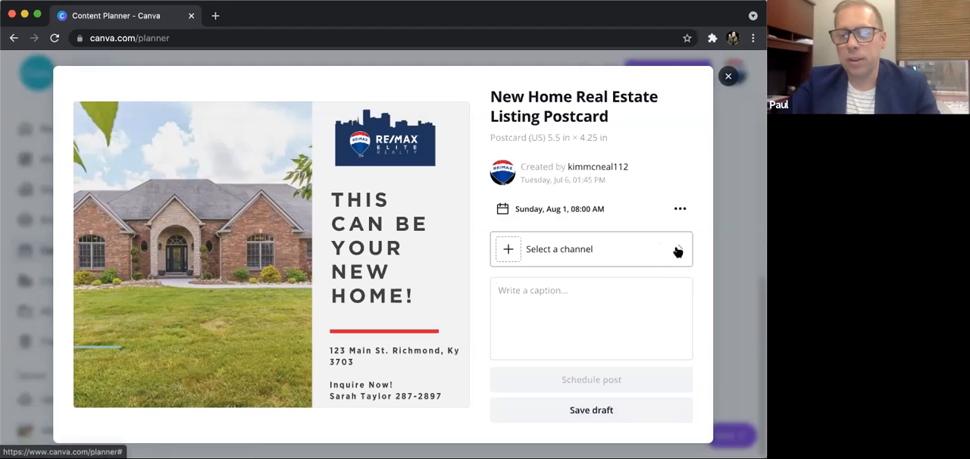
# - Write the post caption "New Listing To the Market! Call for info."
pyautogui.click(582, 294)
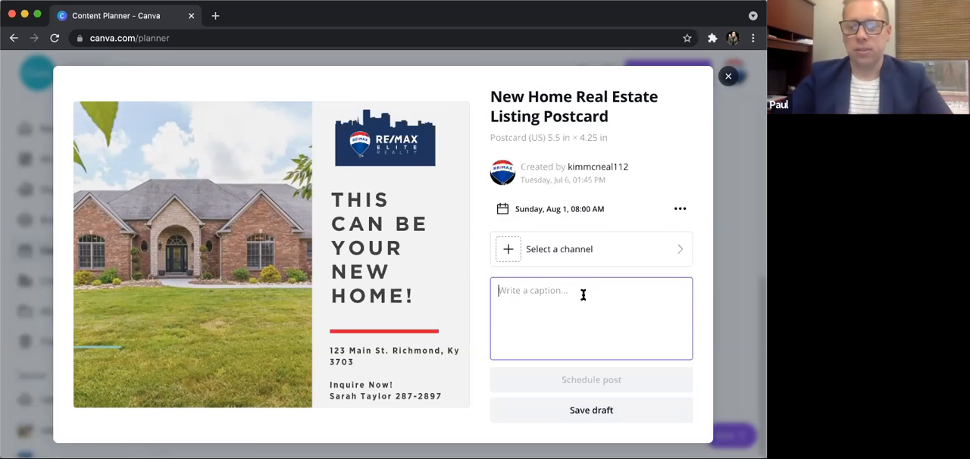
pyautogui.write('New Listing To the ')
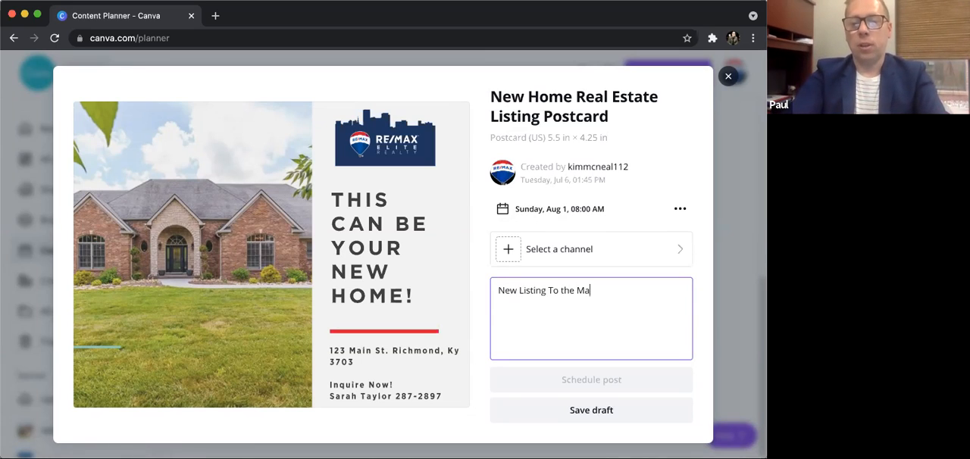
pyautogui.write('Ma')
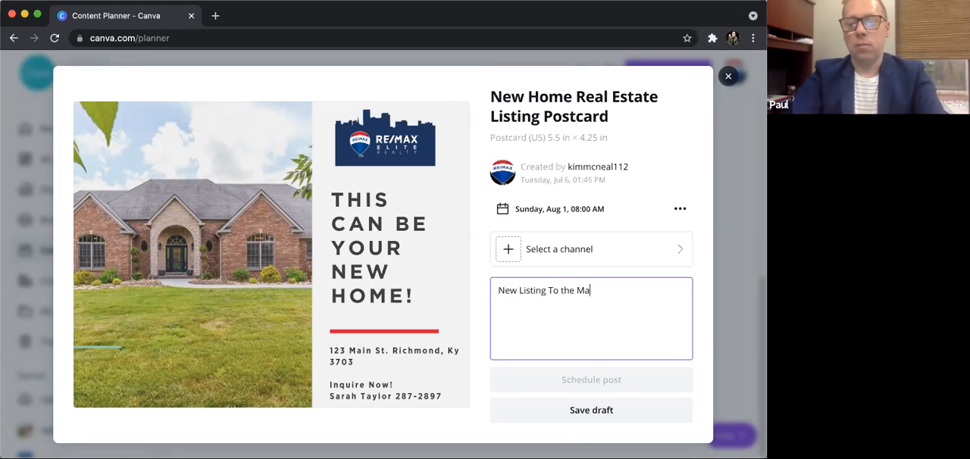
pyautogui.write('rket!')
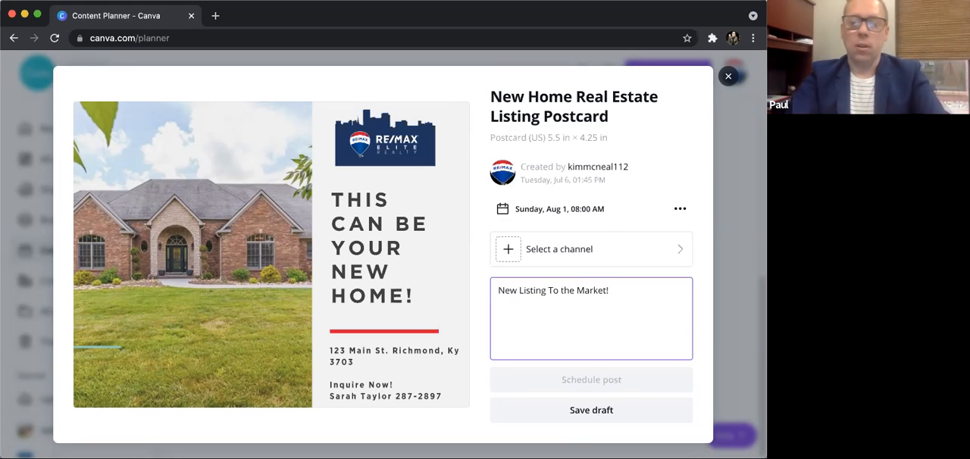
pyautogui.write('  Call for info.')
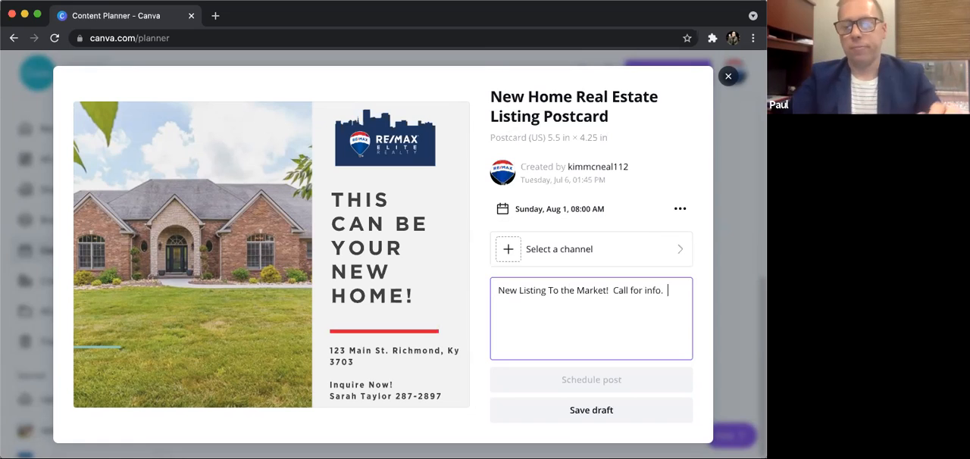
# - Try to connect a Facebook Page as the post's channel and close the post without saving it
pyautogui.click(649, 250)
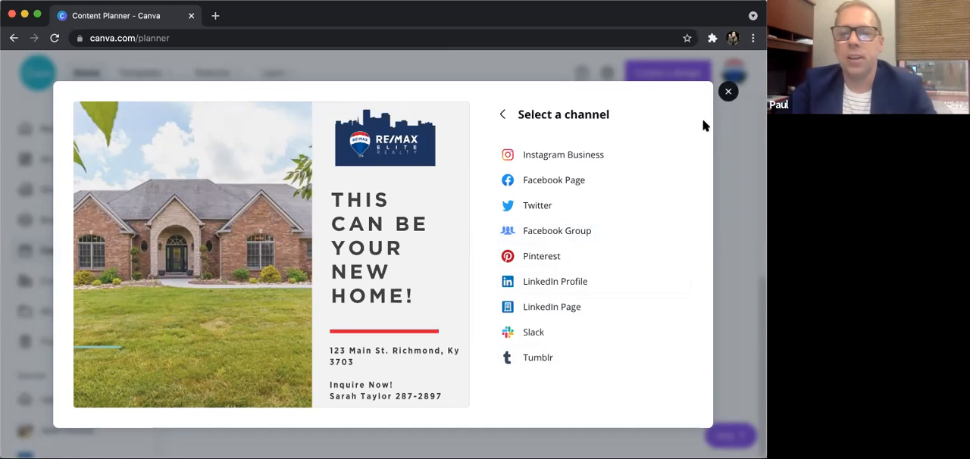
pyautogui.click(540, 182)
pyautogui.click(600, 391)
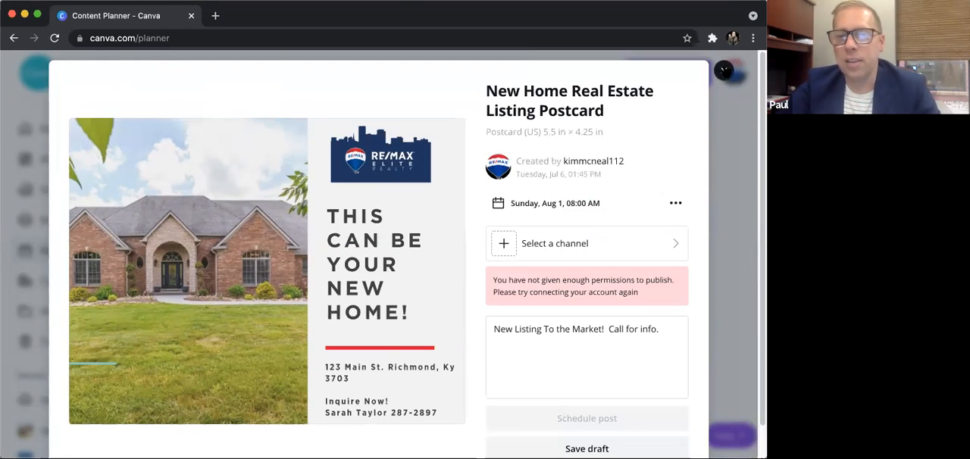
pyautogui.click(723, 71)
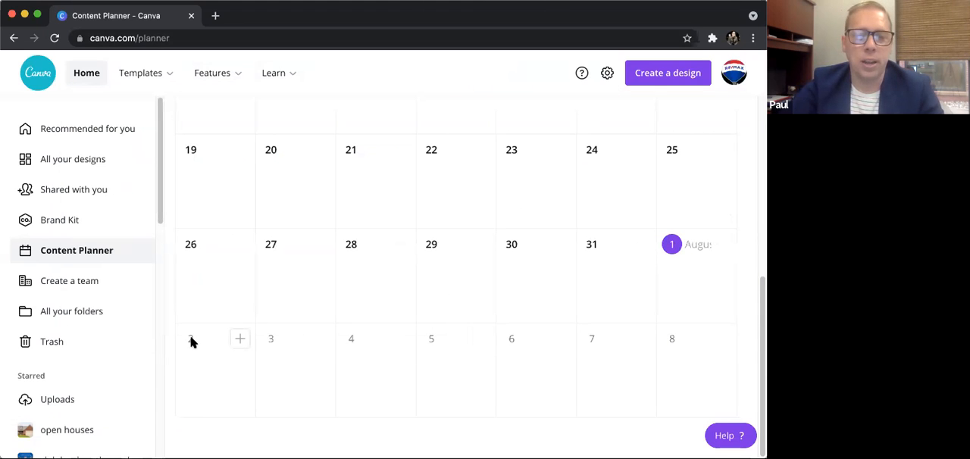
# - Start a post for August 2 with the "Families put in homes this year." design and close it without saving
pyautogui.click(238, 341)
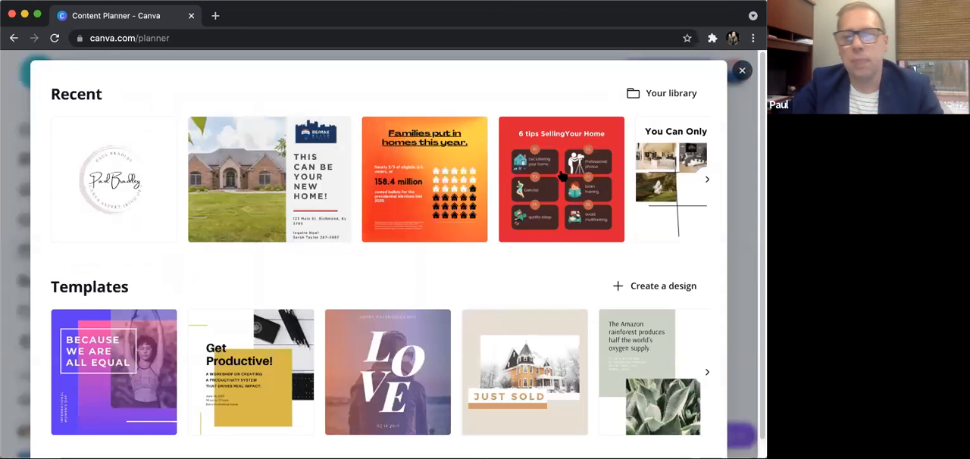
pyautogui.click(413, 165)
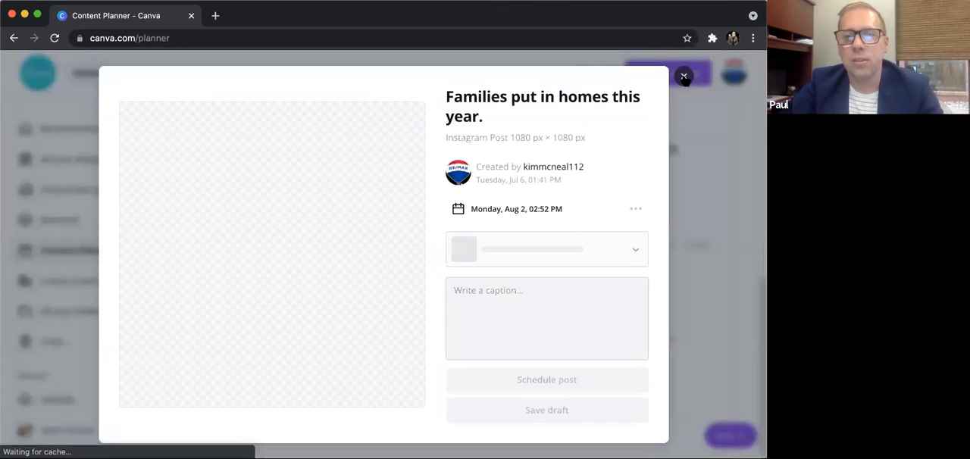
pyautogui.click(683, 76)
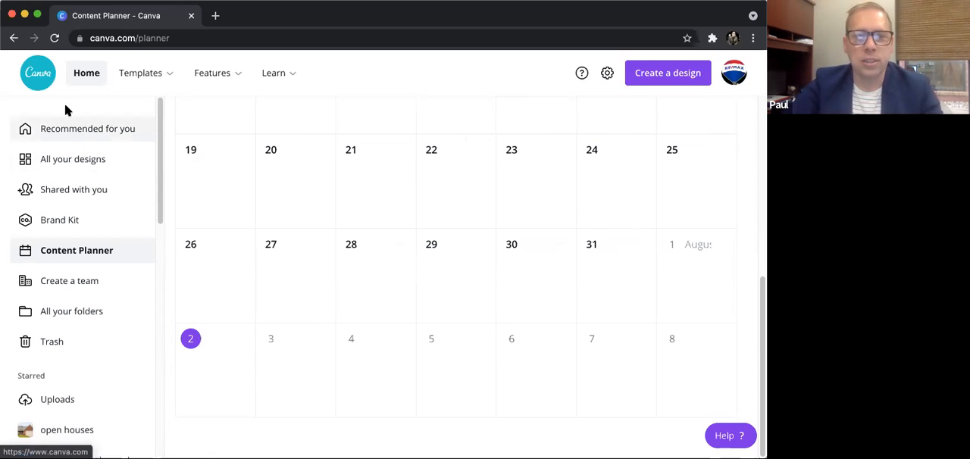
# - Return to the home page, open the Brand Kit and examine its brand logos, primary colors and fonts
pyautogui.click(84, 73)
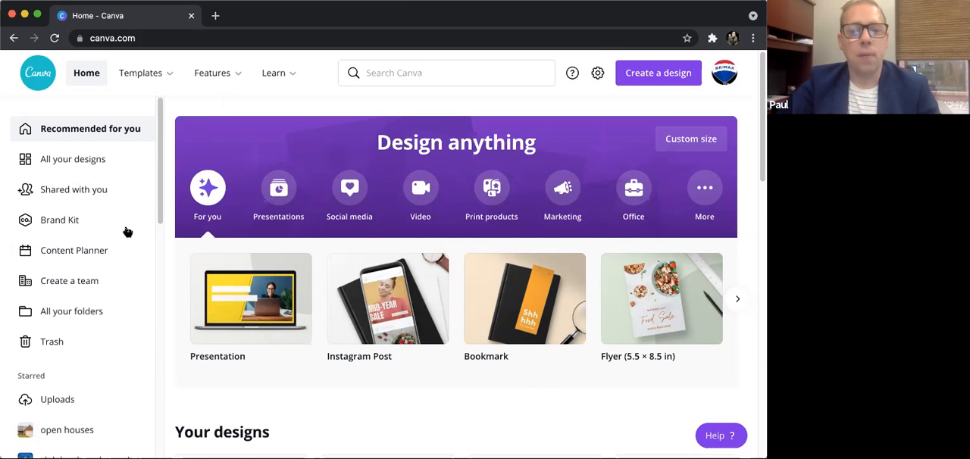
pyautogui.click(66, 219)
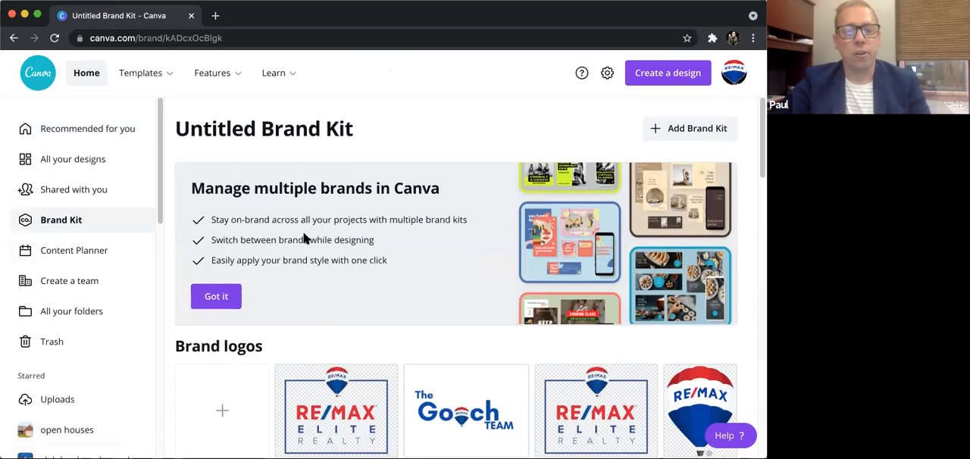
pyautogui.scroll(-3, 231, 281)
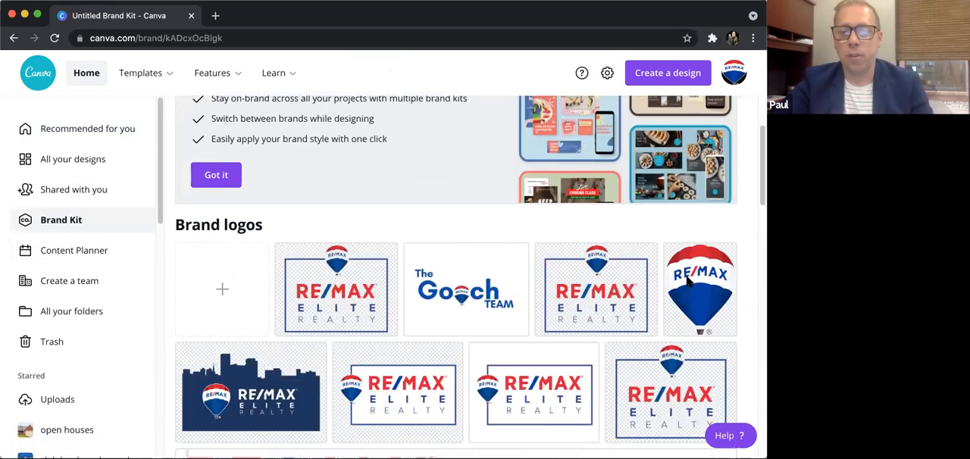
pyautogui.scroll(-1, 257, 311)
pyautogui.scroll(-1, 650, 282)
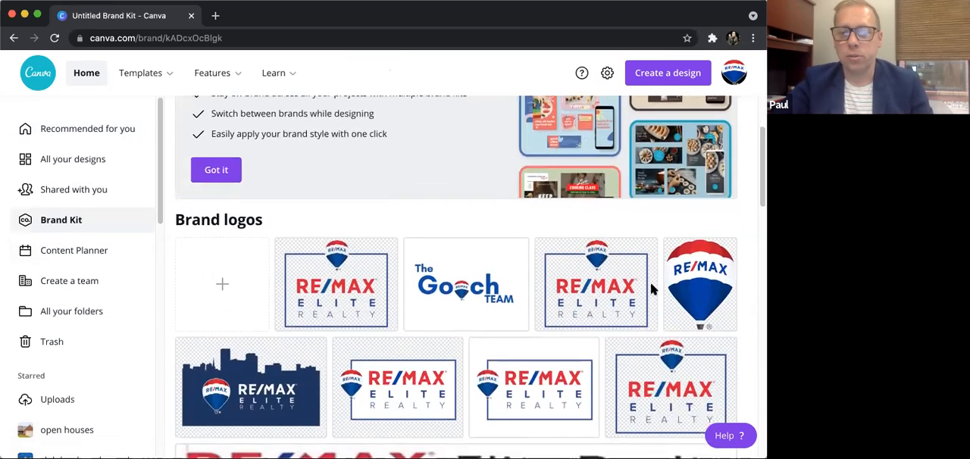
pyautogui.scroll(-2, 326, 315)
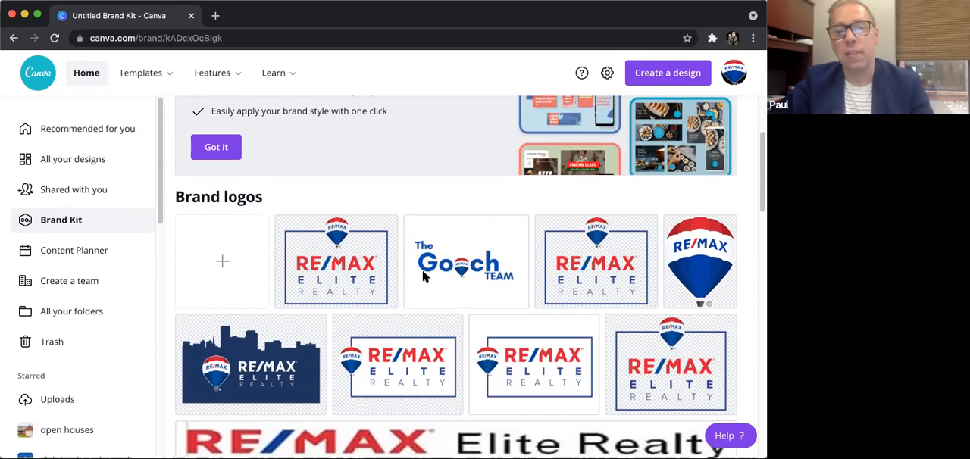
pyautogui.scroll(-10, 439, 274)
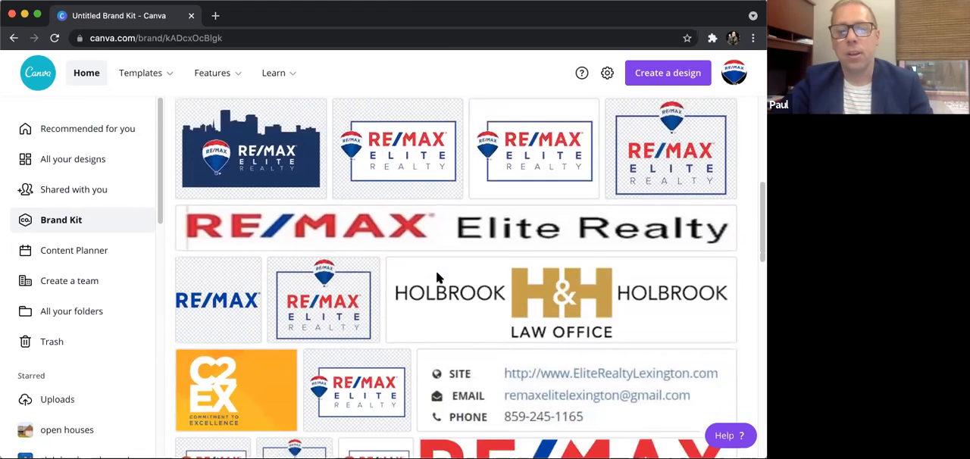
pyautogui.scroll(-9, 439, 272)
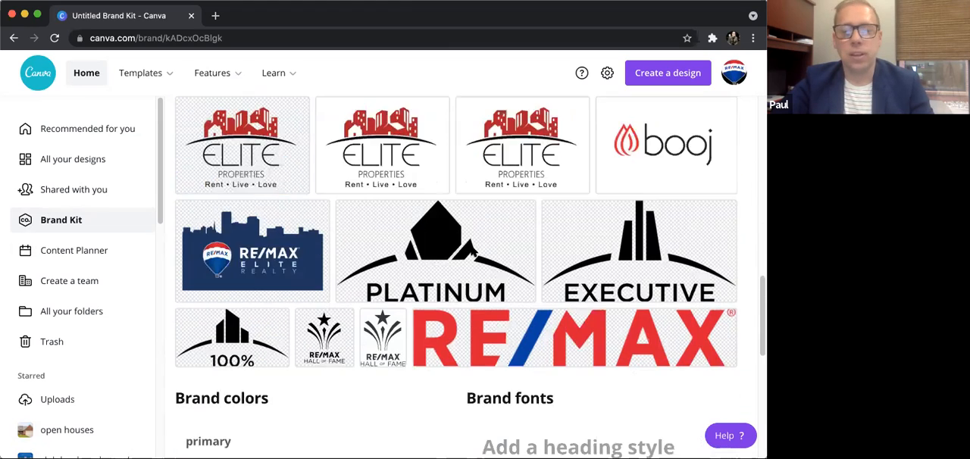
pyautogui.scroll(-7, 471, 252)
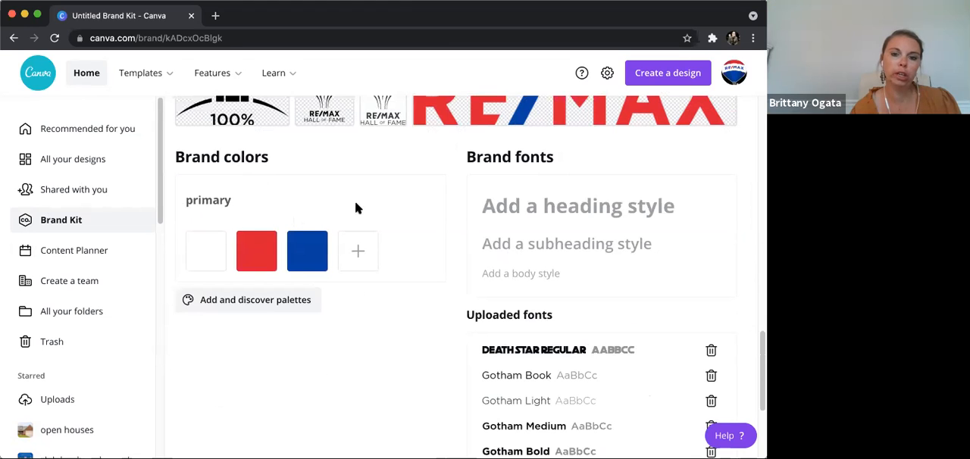
pyautogui.scroll(3, 364, 200)
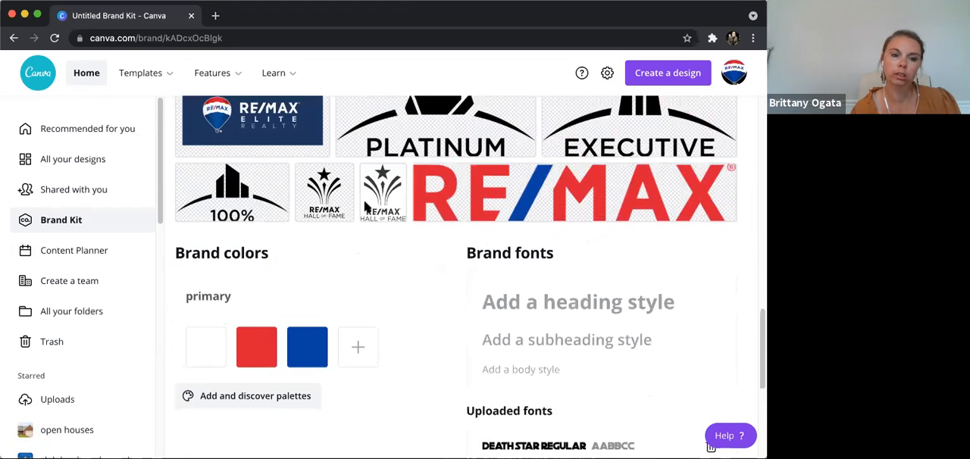
pyautogui.scroll(1, 363, 200)
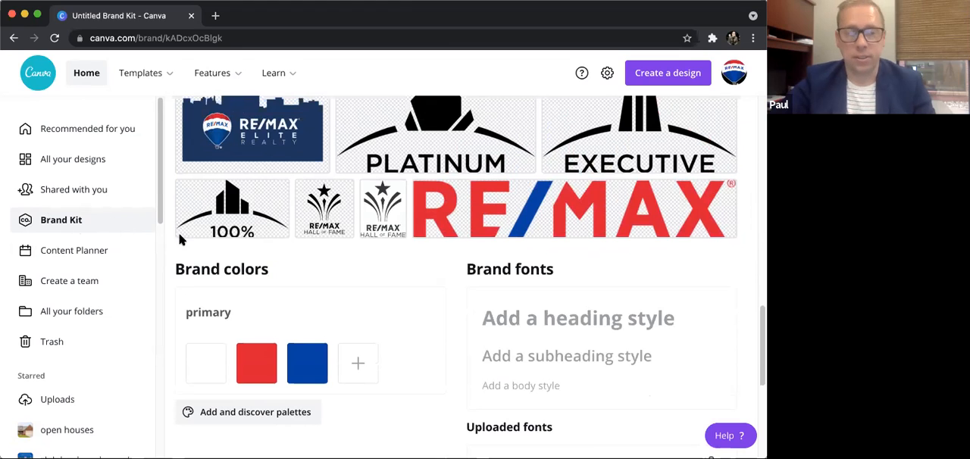
# - Reload the Brand Kit from its beginning and examine the collection of uploaded brand logos
pyautogui.click(61, 220)
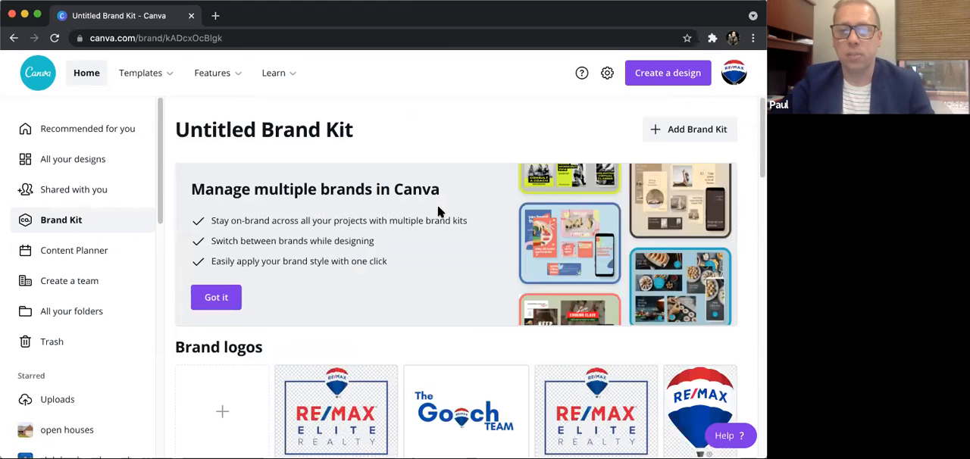
pyautogui.scroll(-2, 434, 208)
pyautogui.scroll(-2, 227, 280)
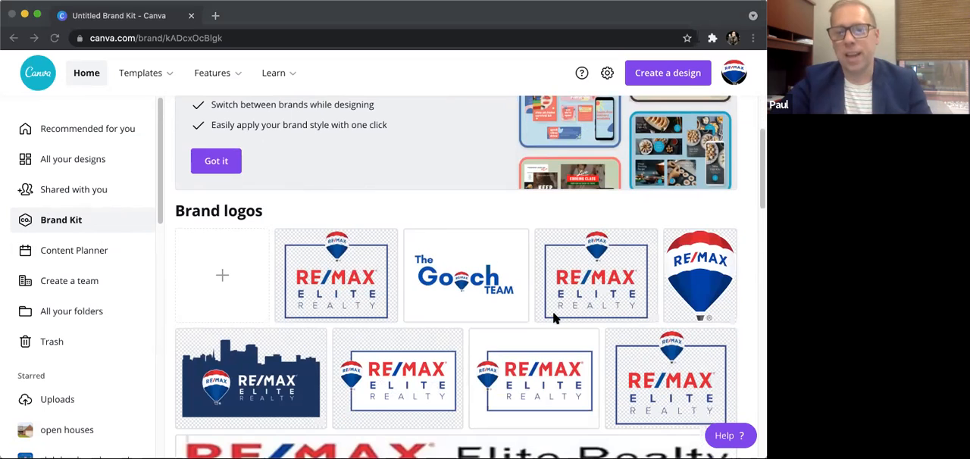
pyautogui.click(308, 251)
pyautogui.scroll(-1, 307, 251)
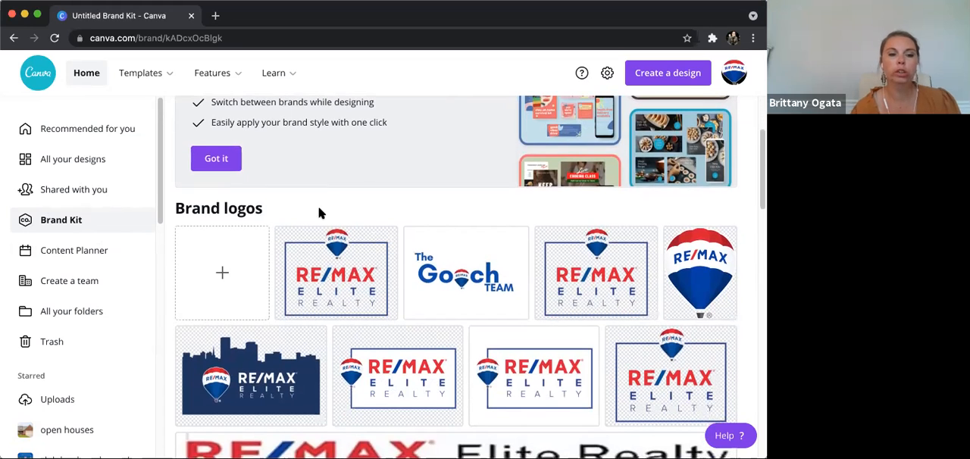
pyautogui.scroll(-4, 319, 210)
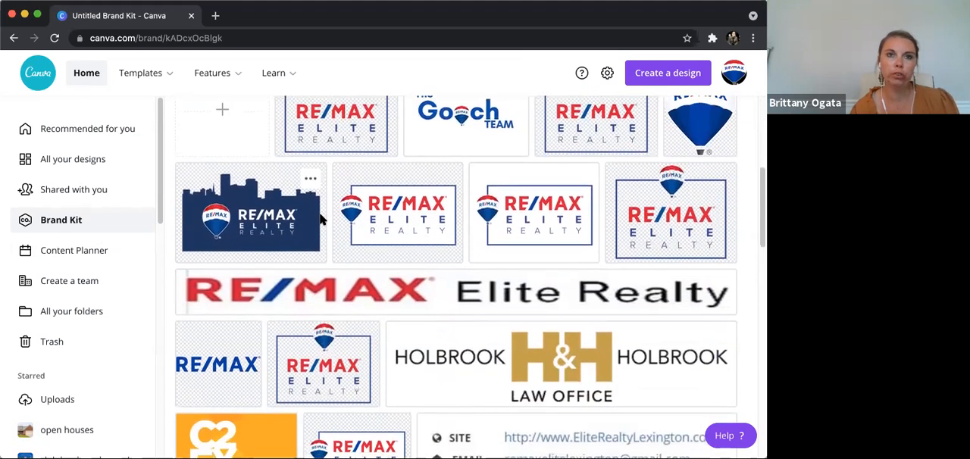
pyautogui.scroll(-1, 320, 220)
pyautogui.scroll(-3, 320, 220)
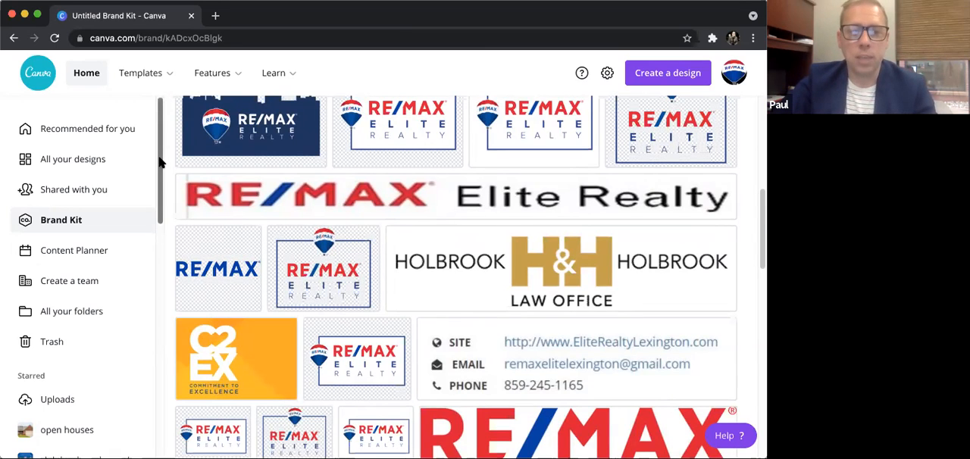
# - Go to all folders, name a new folder "Photofy Images" and close the form without creating the folder
pyautogui.moveTo(160, 161); pyautogui.dragTo(166, 113)
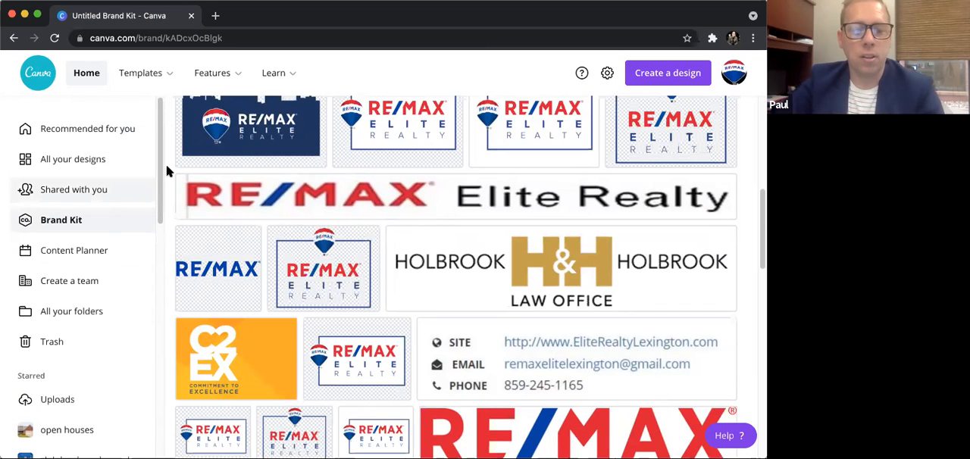
pyautogui.scroll(-2, 152, 165)
pyautogui.scroll(2, 154, 158)
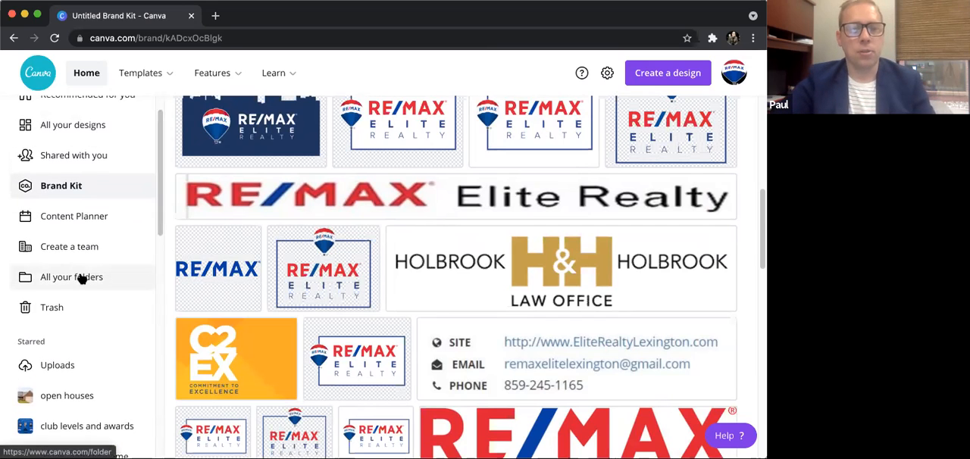
pyautogui.click(79, 278)
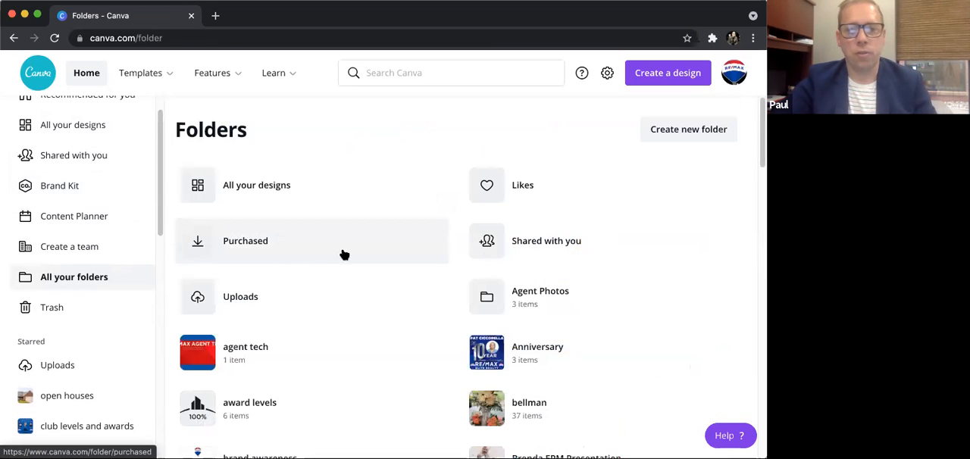
pyautogui.click(687, 131)
pyautogui.click(347, 213)
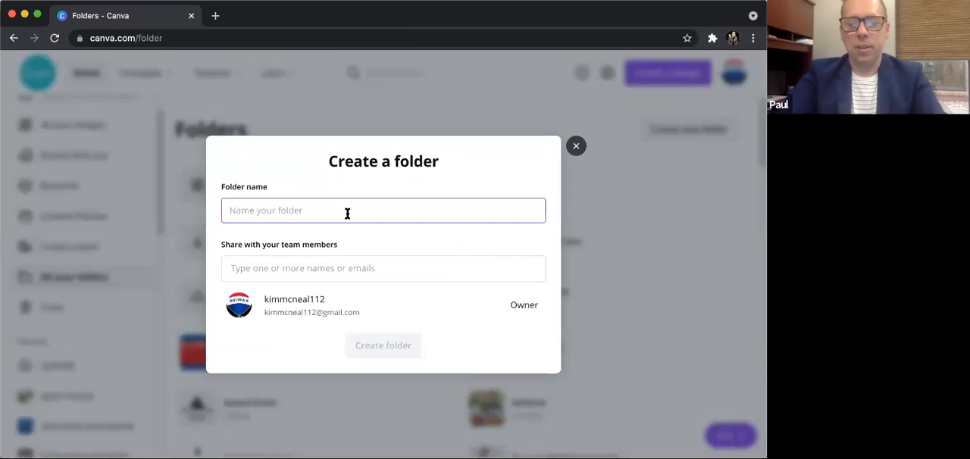
pyautogui.write('Photofy Im')
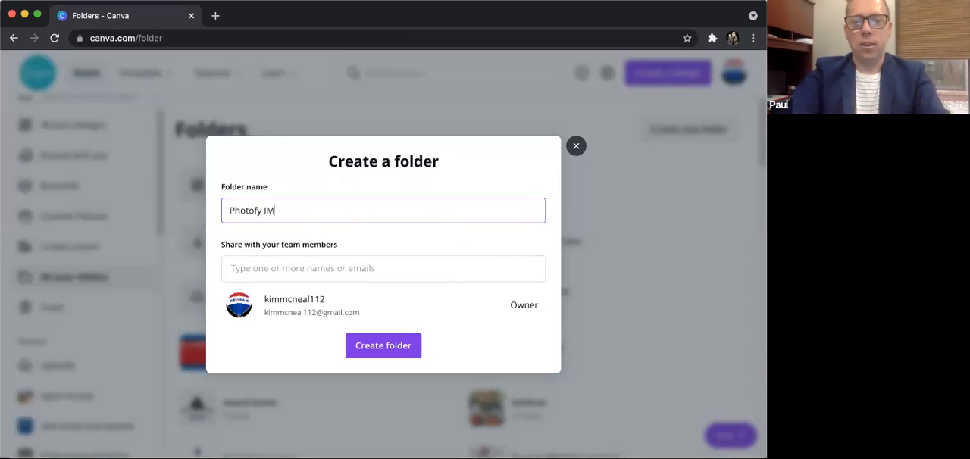
pyautogui.write('ages')
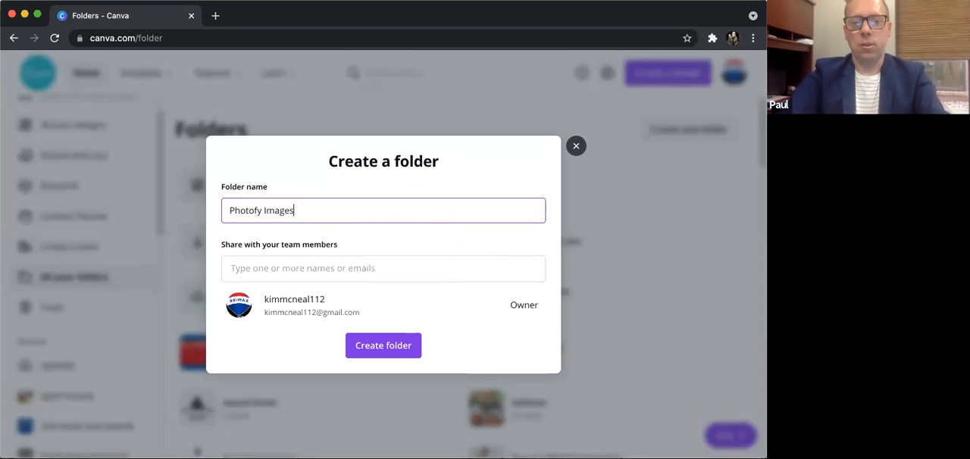
pyautogui.click(404, 240)
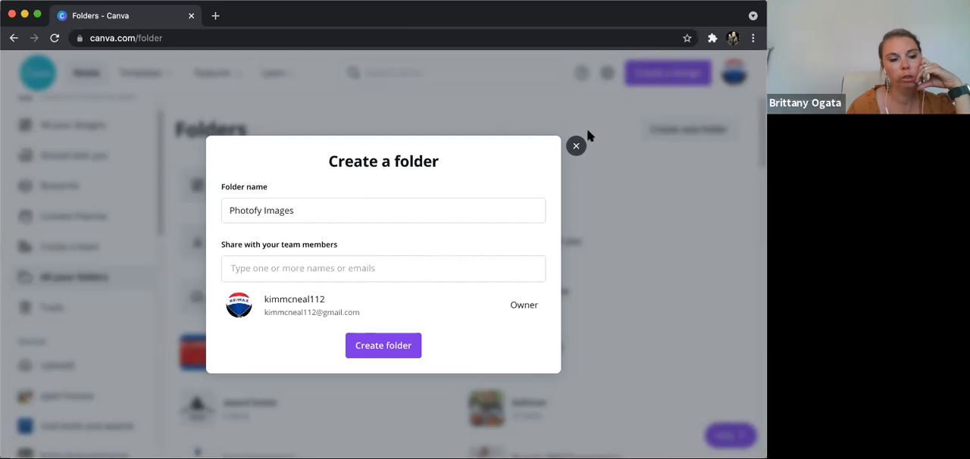
pyautogui.click(575, 146)
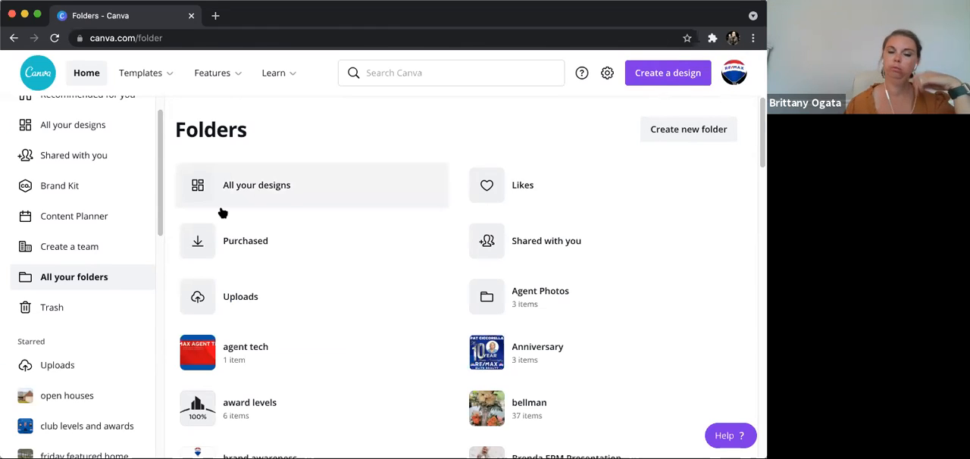
# - Go back through the home page to the Brand Kit and review its logos, primary color palette and font styles
pyautogui.scroll(1, 93, 238)
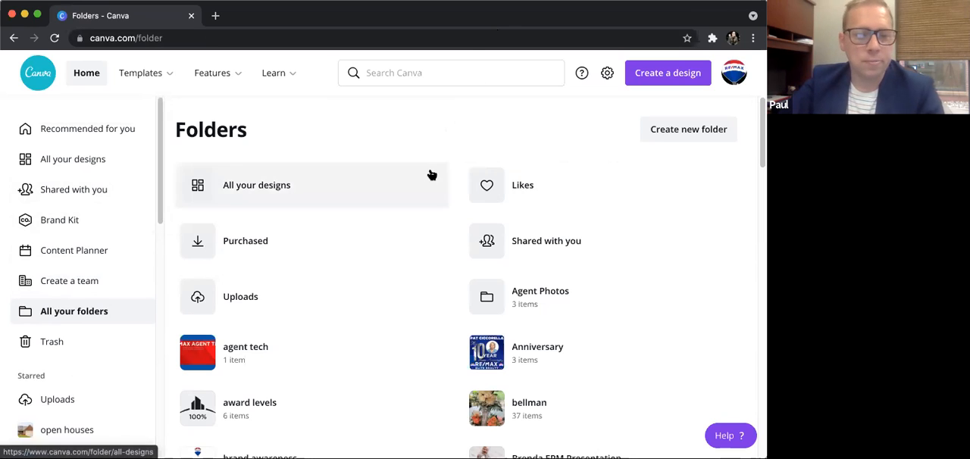
pyautogui.scroll(-3, 110, 262)
pyautogui.scroll(3, 104, 264)
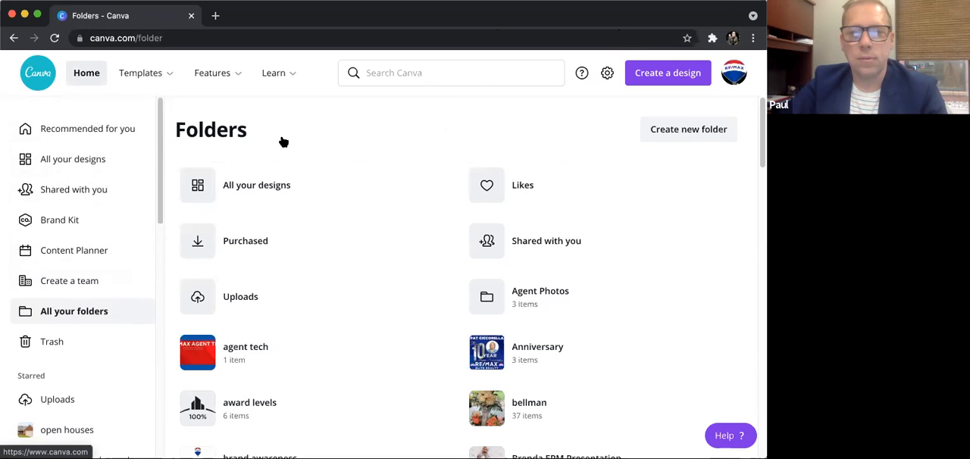
pyautogui.click(86, 73)
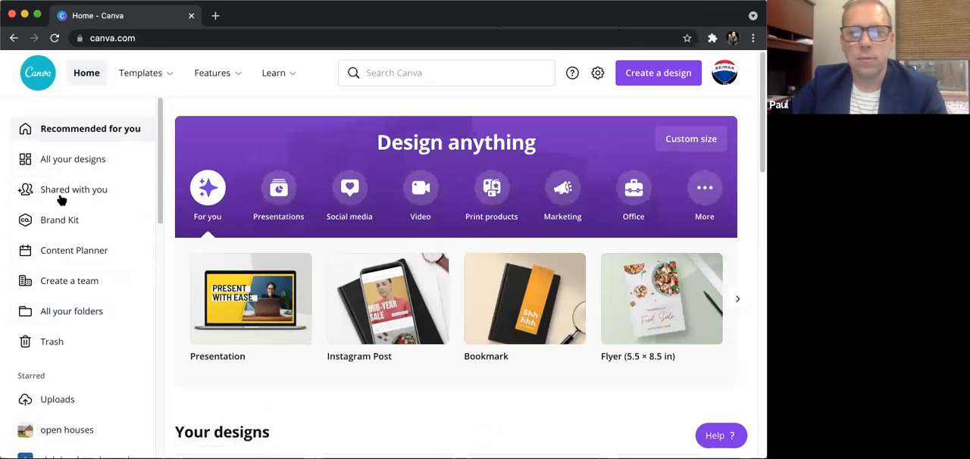
pyautogui.click(60, 220)
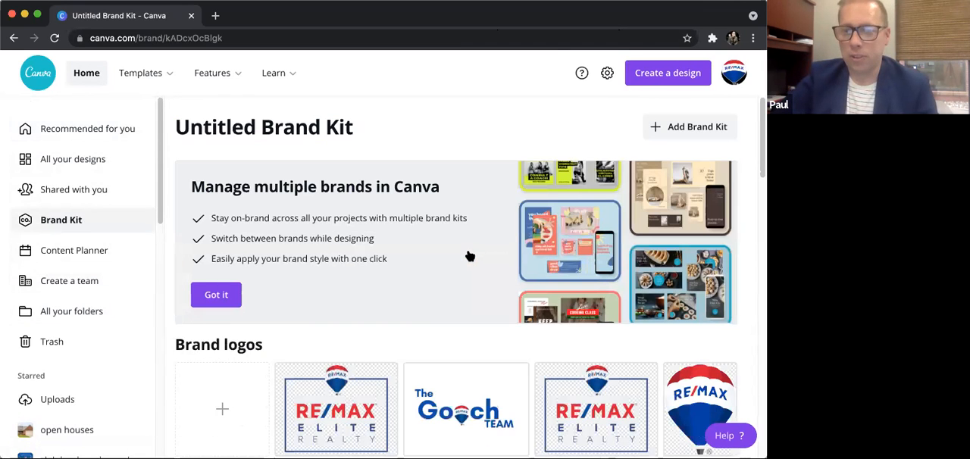
pyautogui.scroll(-15, 468, 252)
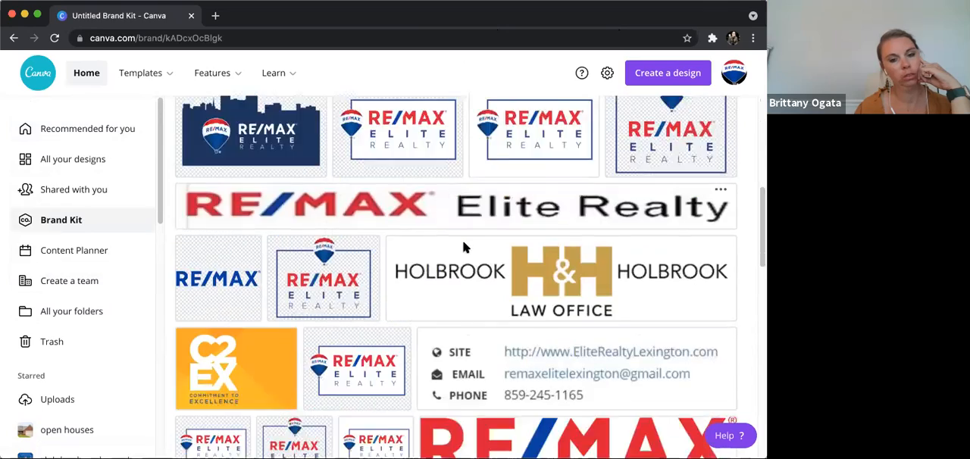
pyautogui.scroll(10, 454, 280)
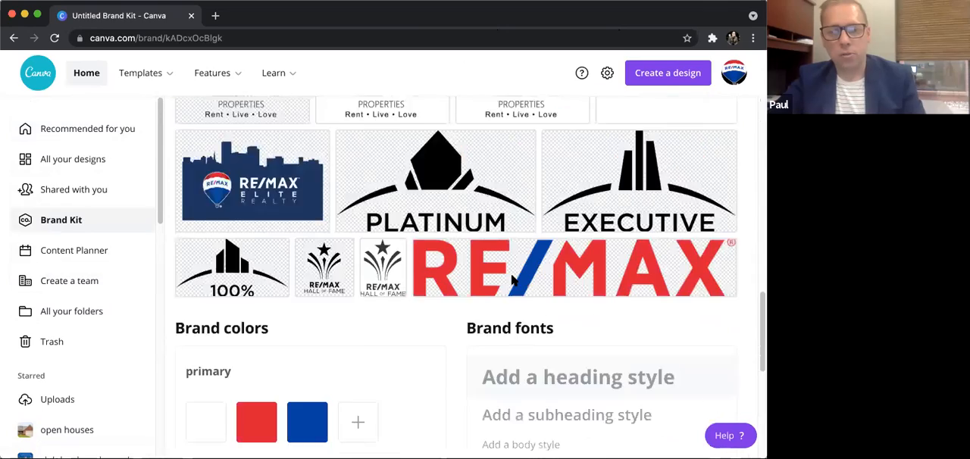
pyautogui.scroll(-10, 398, 277)
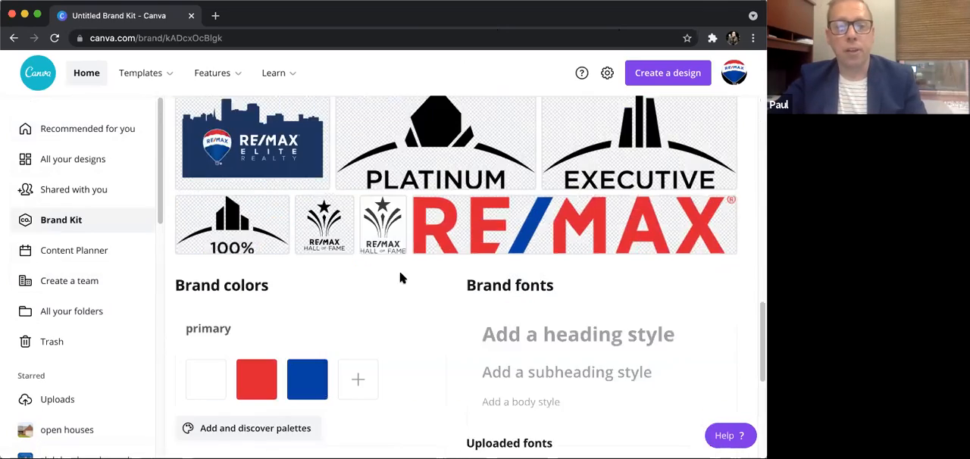
pyautogui.scroll(3, 248, 172)
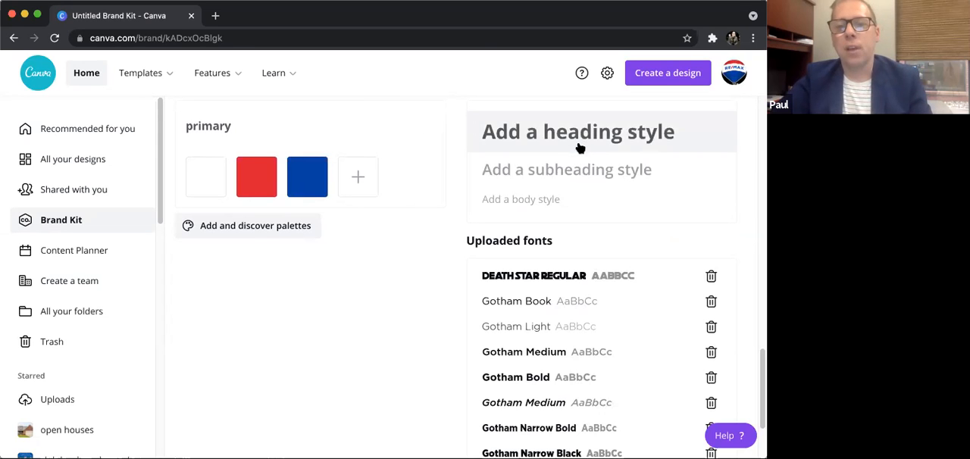
# - Examine the Brand Kit's uploaded fonts down to the font upload option and compare them with the brand colors
pyautogui.scroll(-1, 539, 182)
pyautogui.scroll(-3, 539, 184)
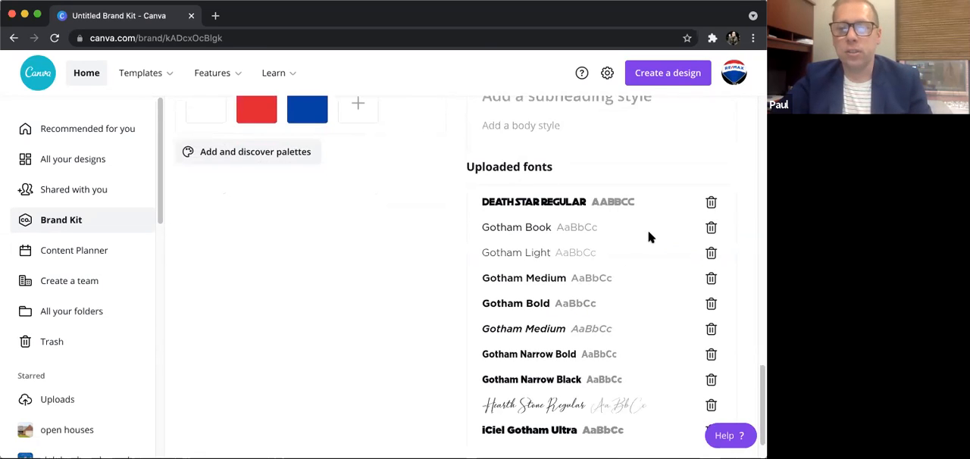
pyautogui.scroll(-1, 606, 233)
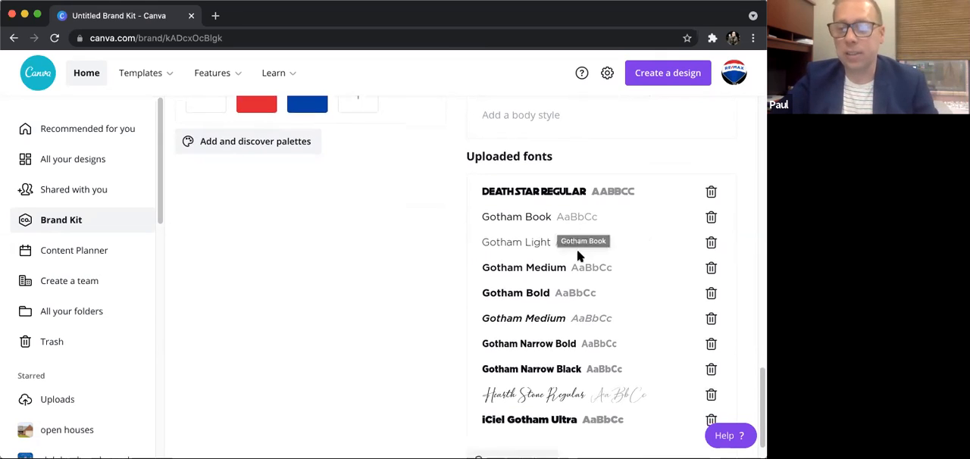
pyautogui.scroll(-1, 575, 254)
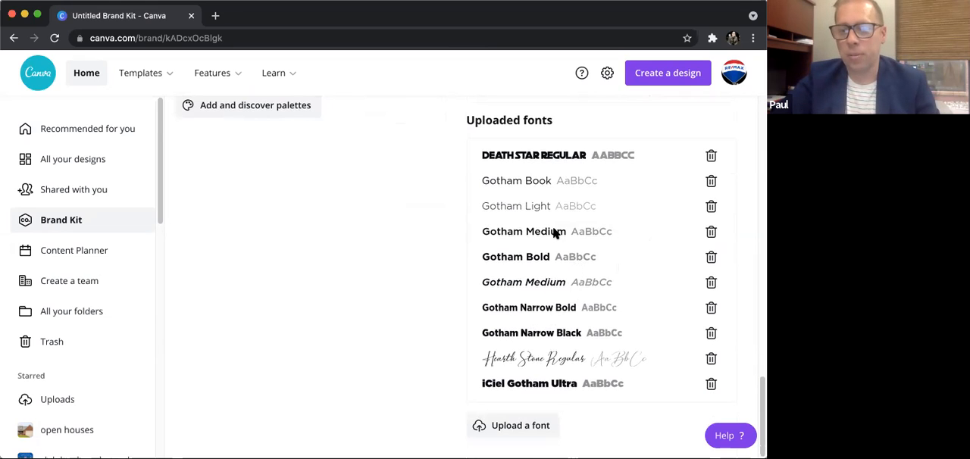
pyautogui.scroll(5, 562, 250)
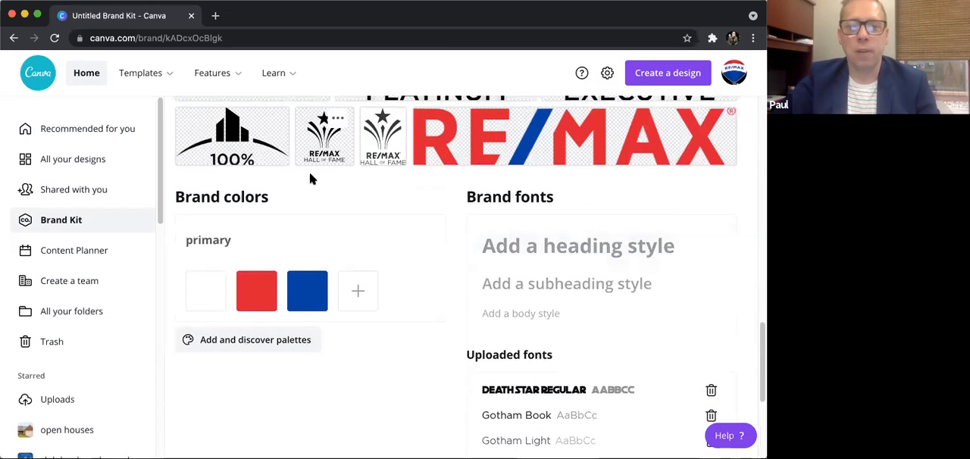
pyautogui.scroll(-5, 561, 299)
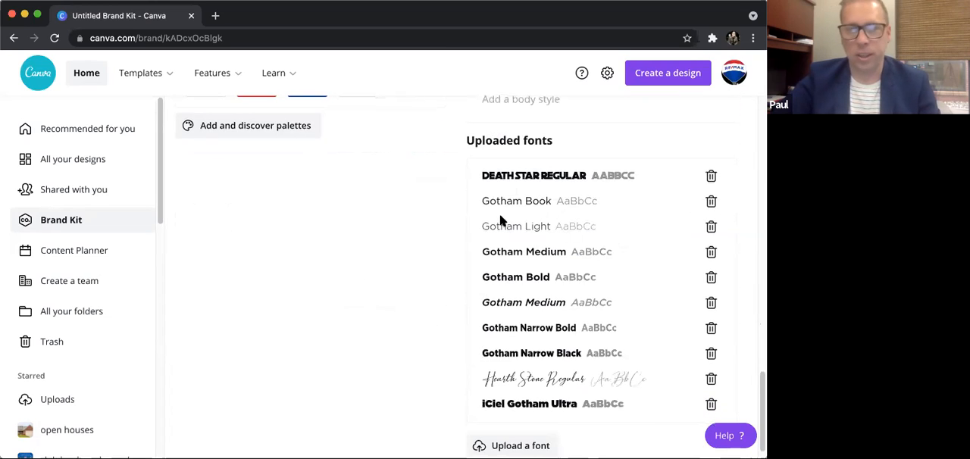
pyautogui.scroll(5, 321, 233)
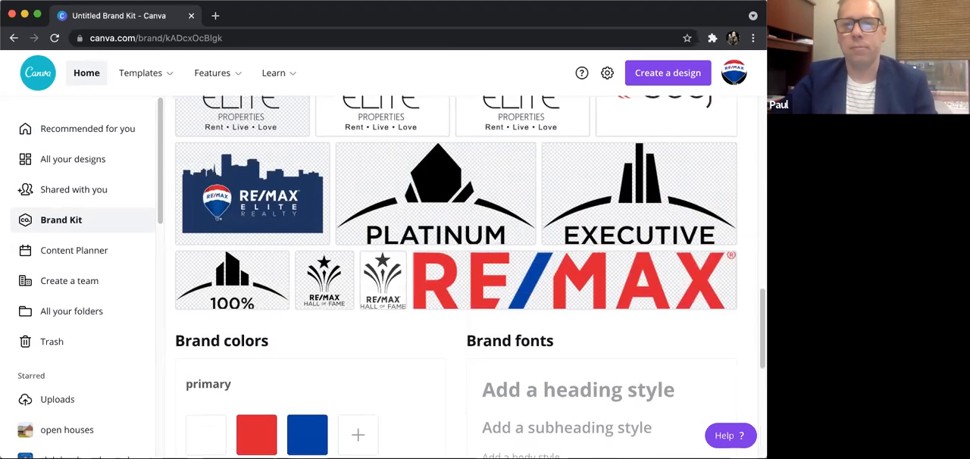